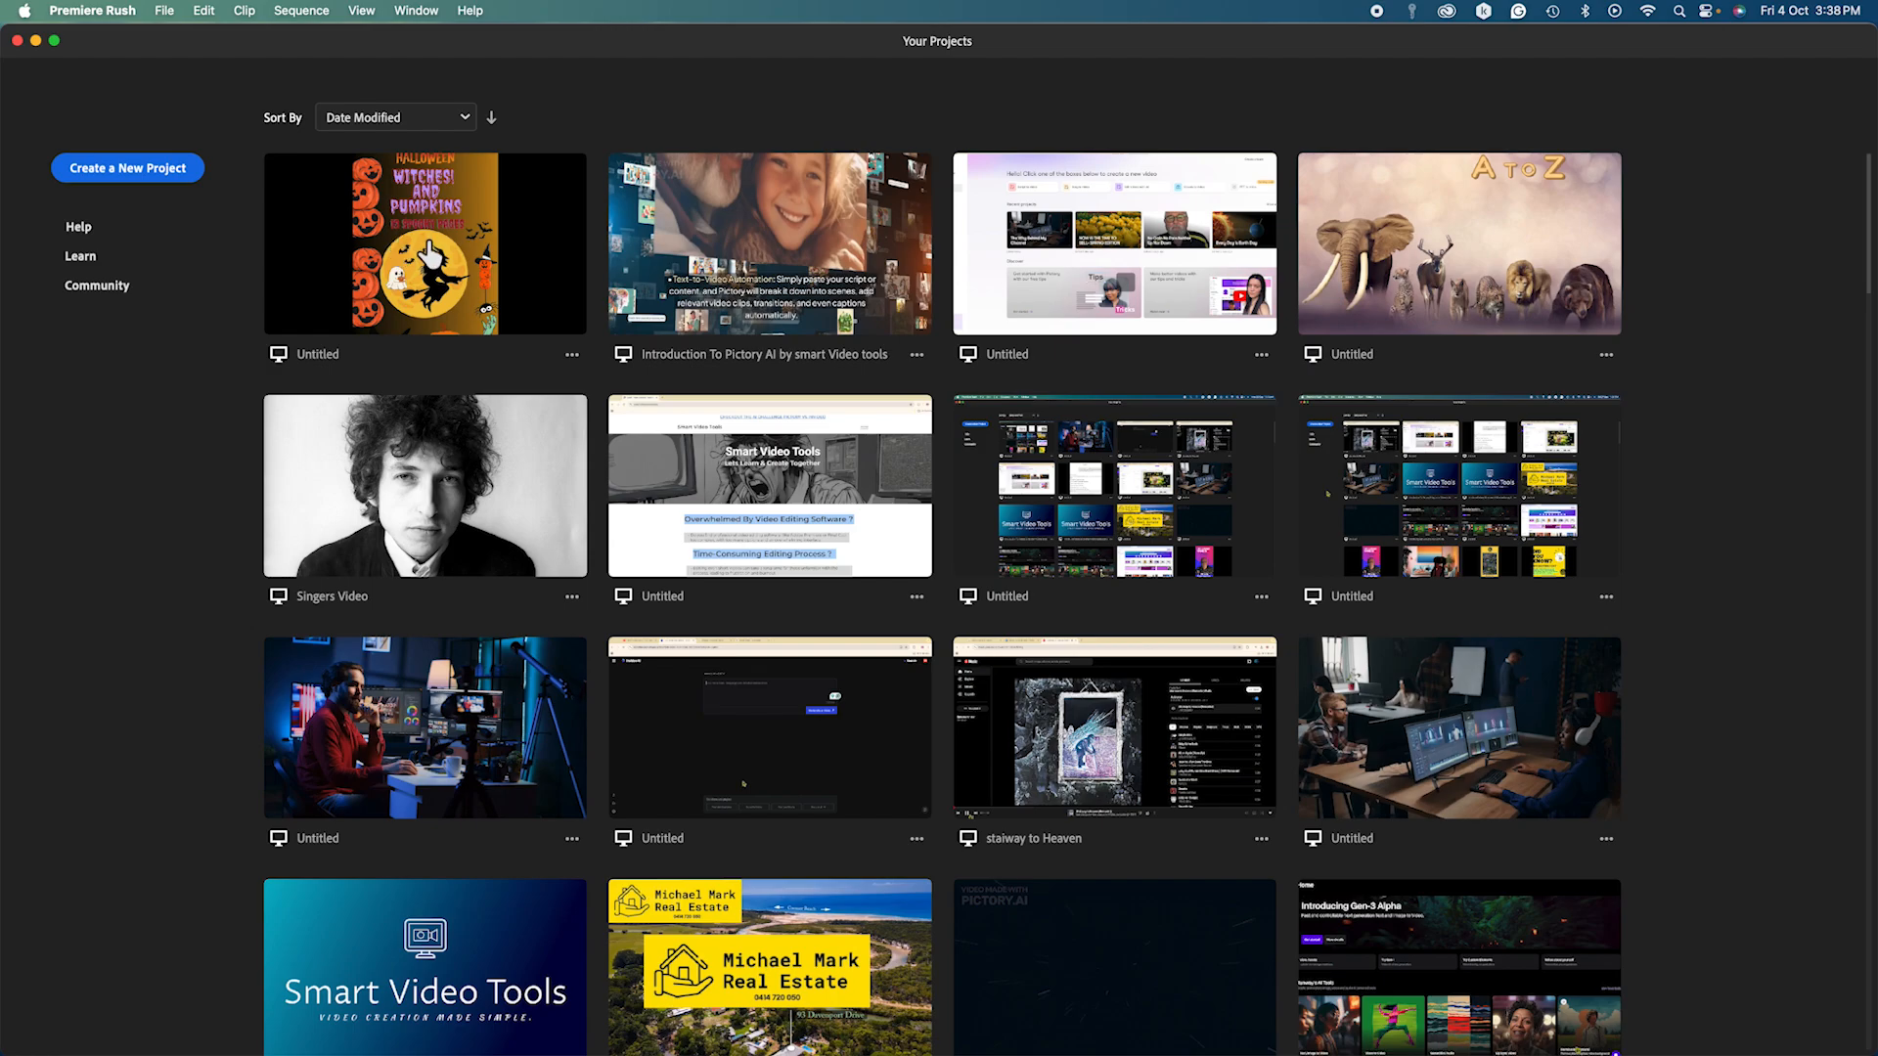
Open the Halloween Witches and Pumpkins project from the Your Projects screen.
left_click(427, 250)
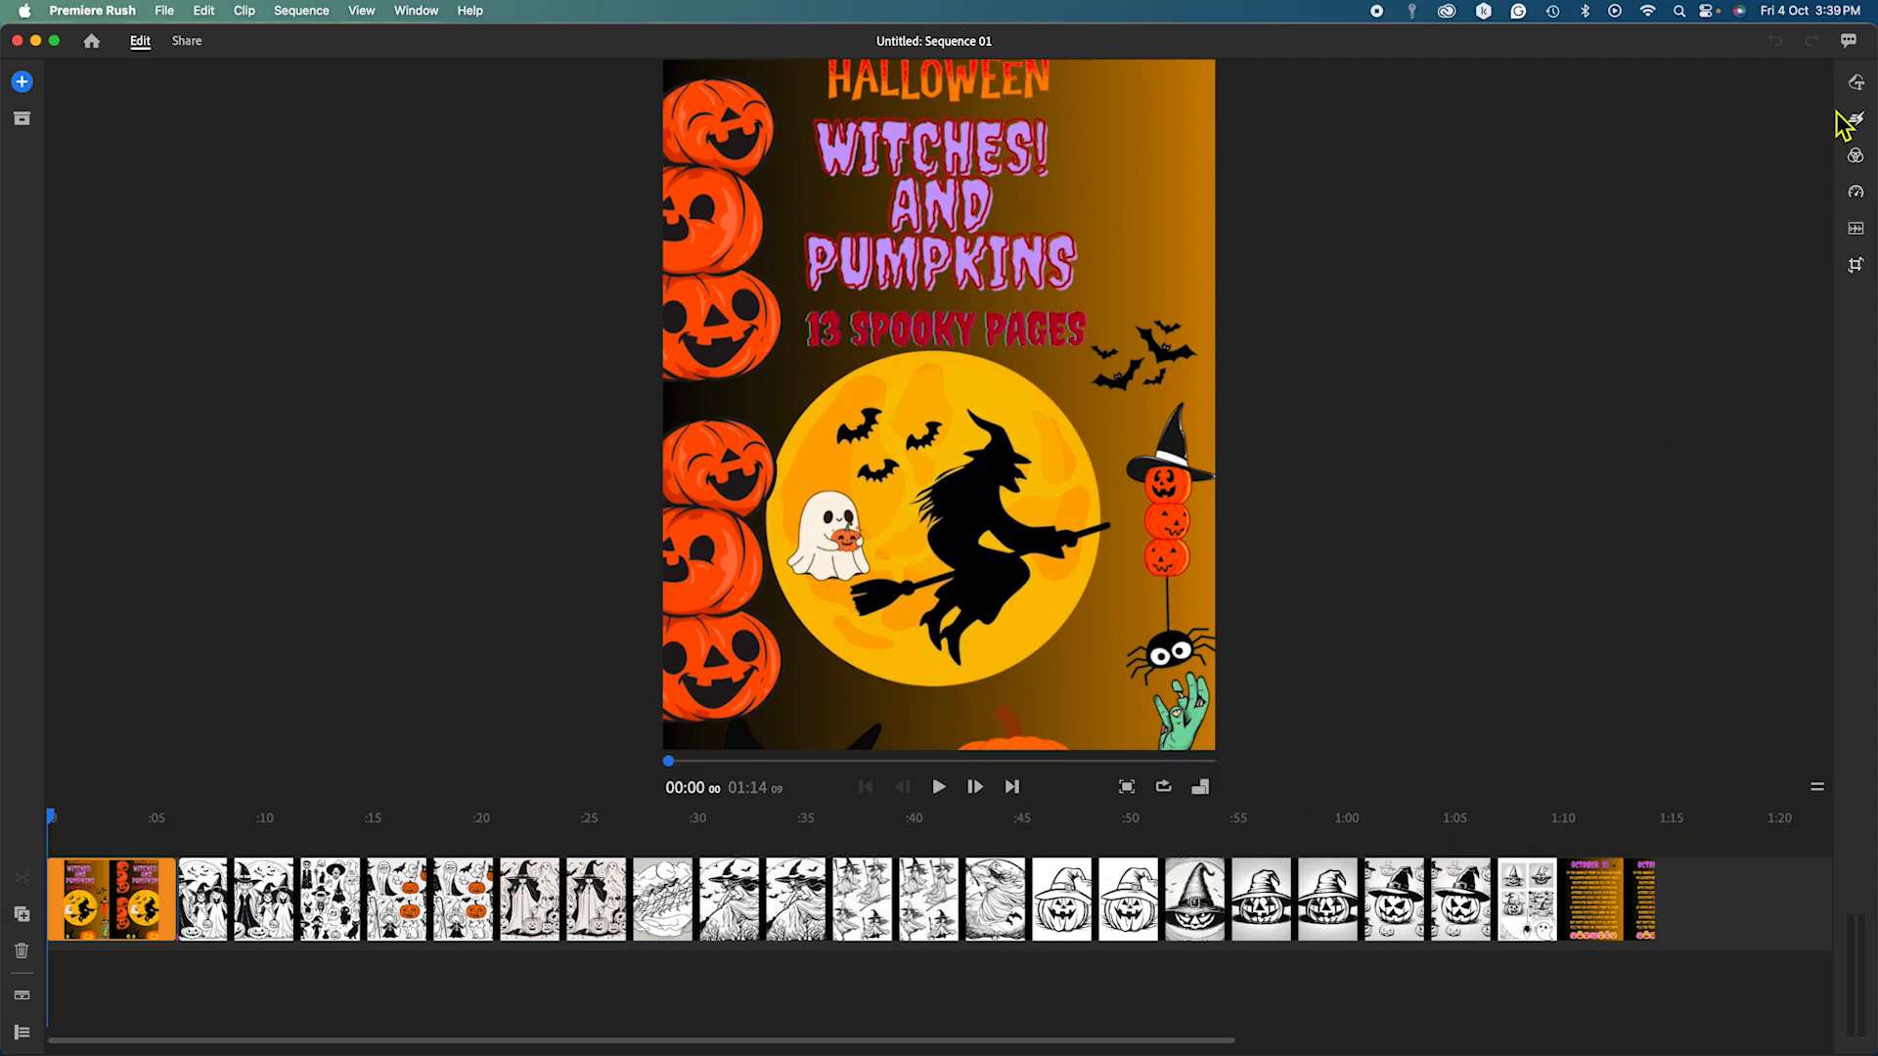
Add the blue TITLE transition graphic from the graphics templates to the sequence.
left_click(1857, 84)
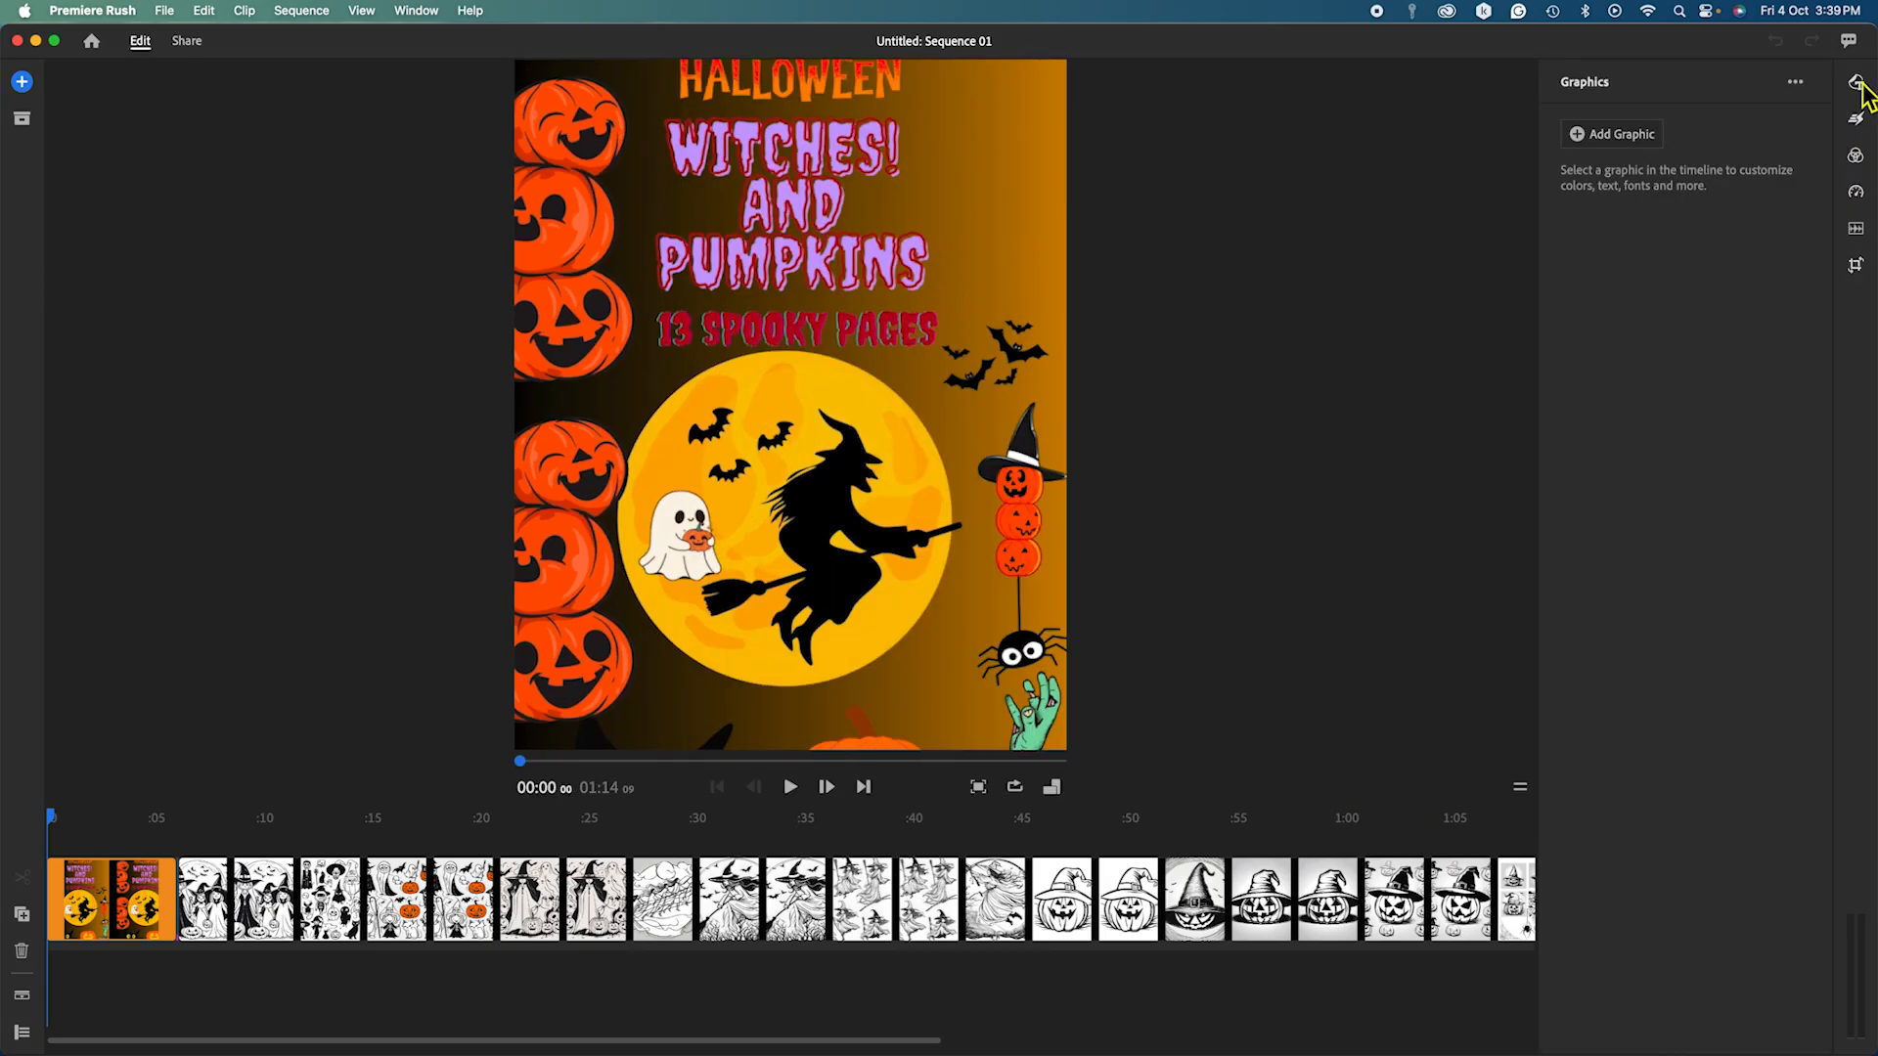
left_click(1600, 137)
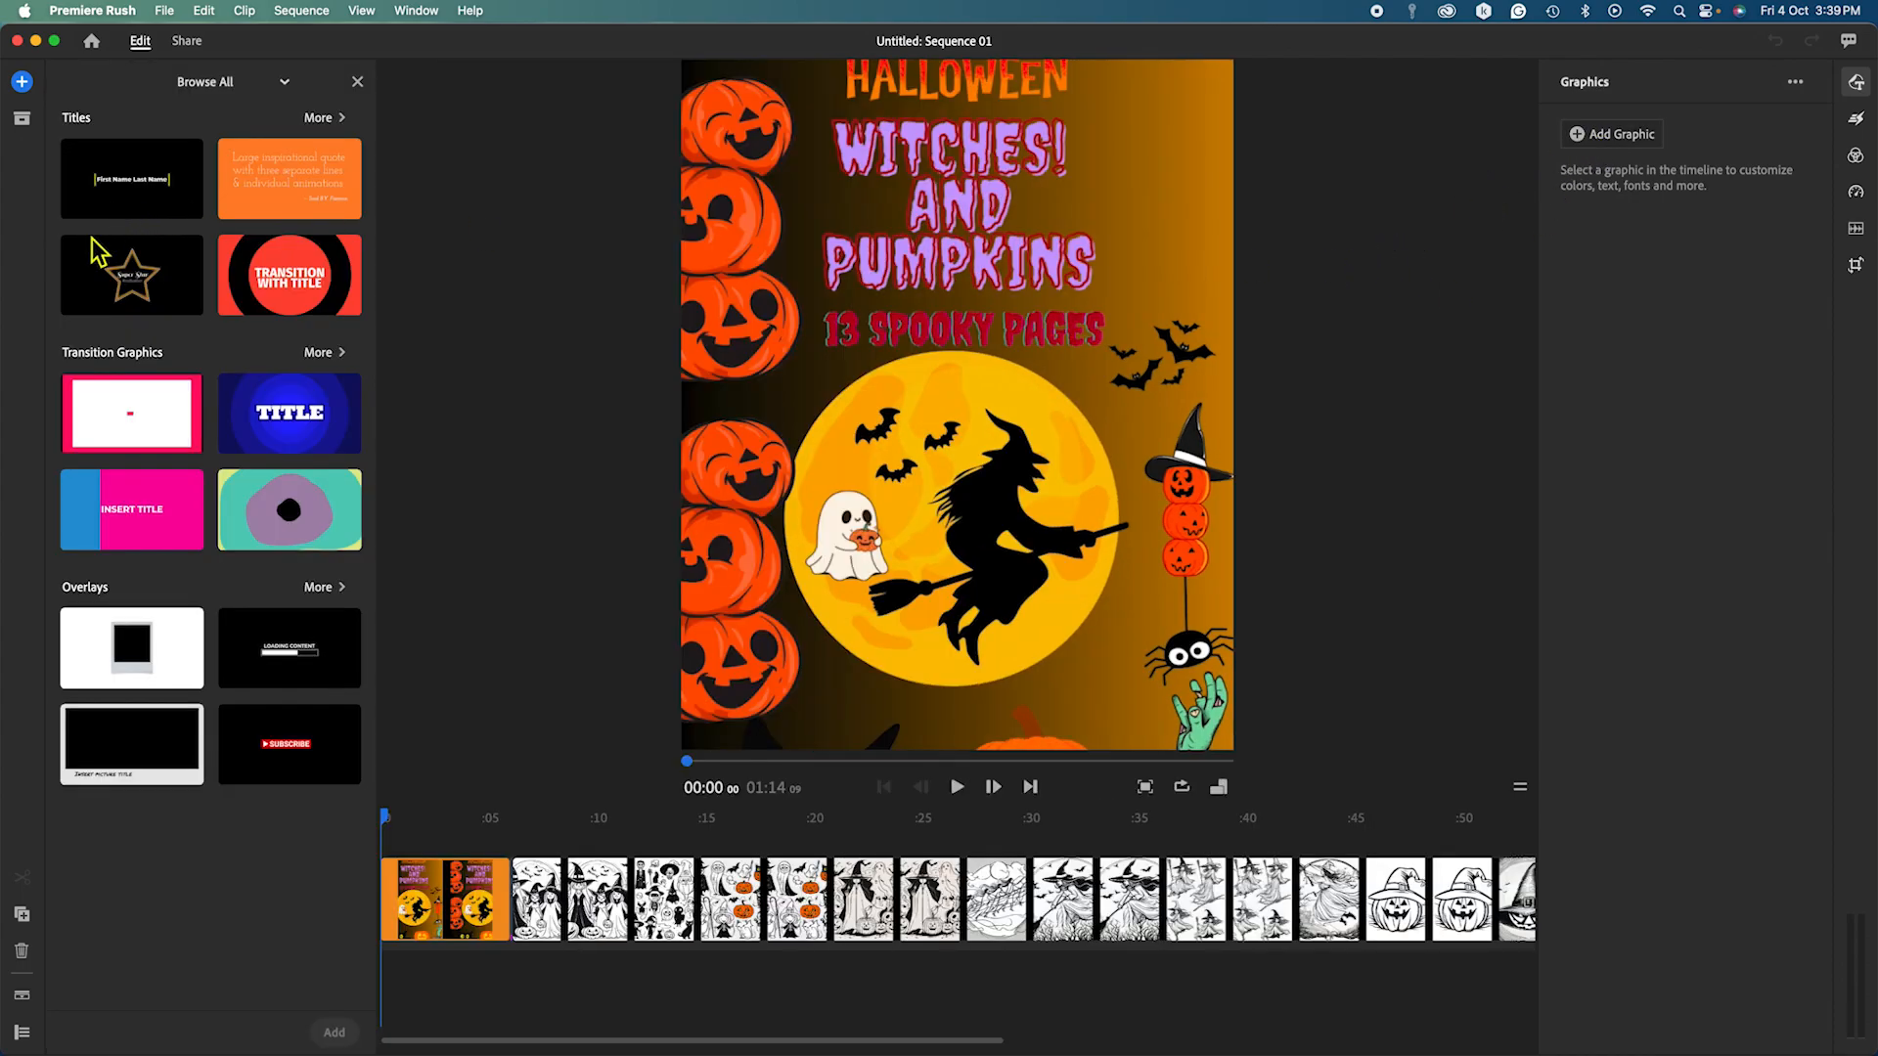
left_click(299, 428)
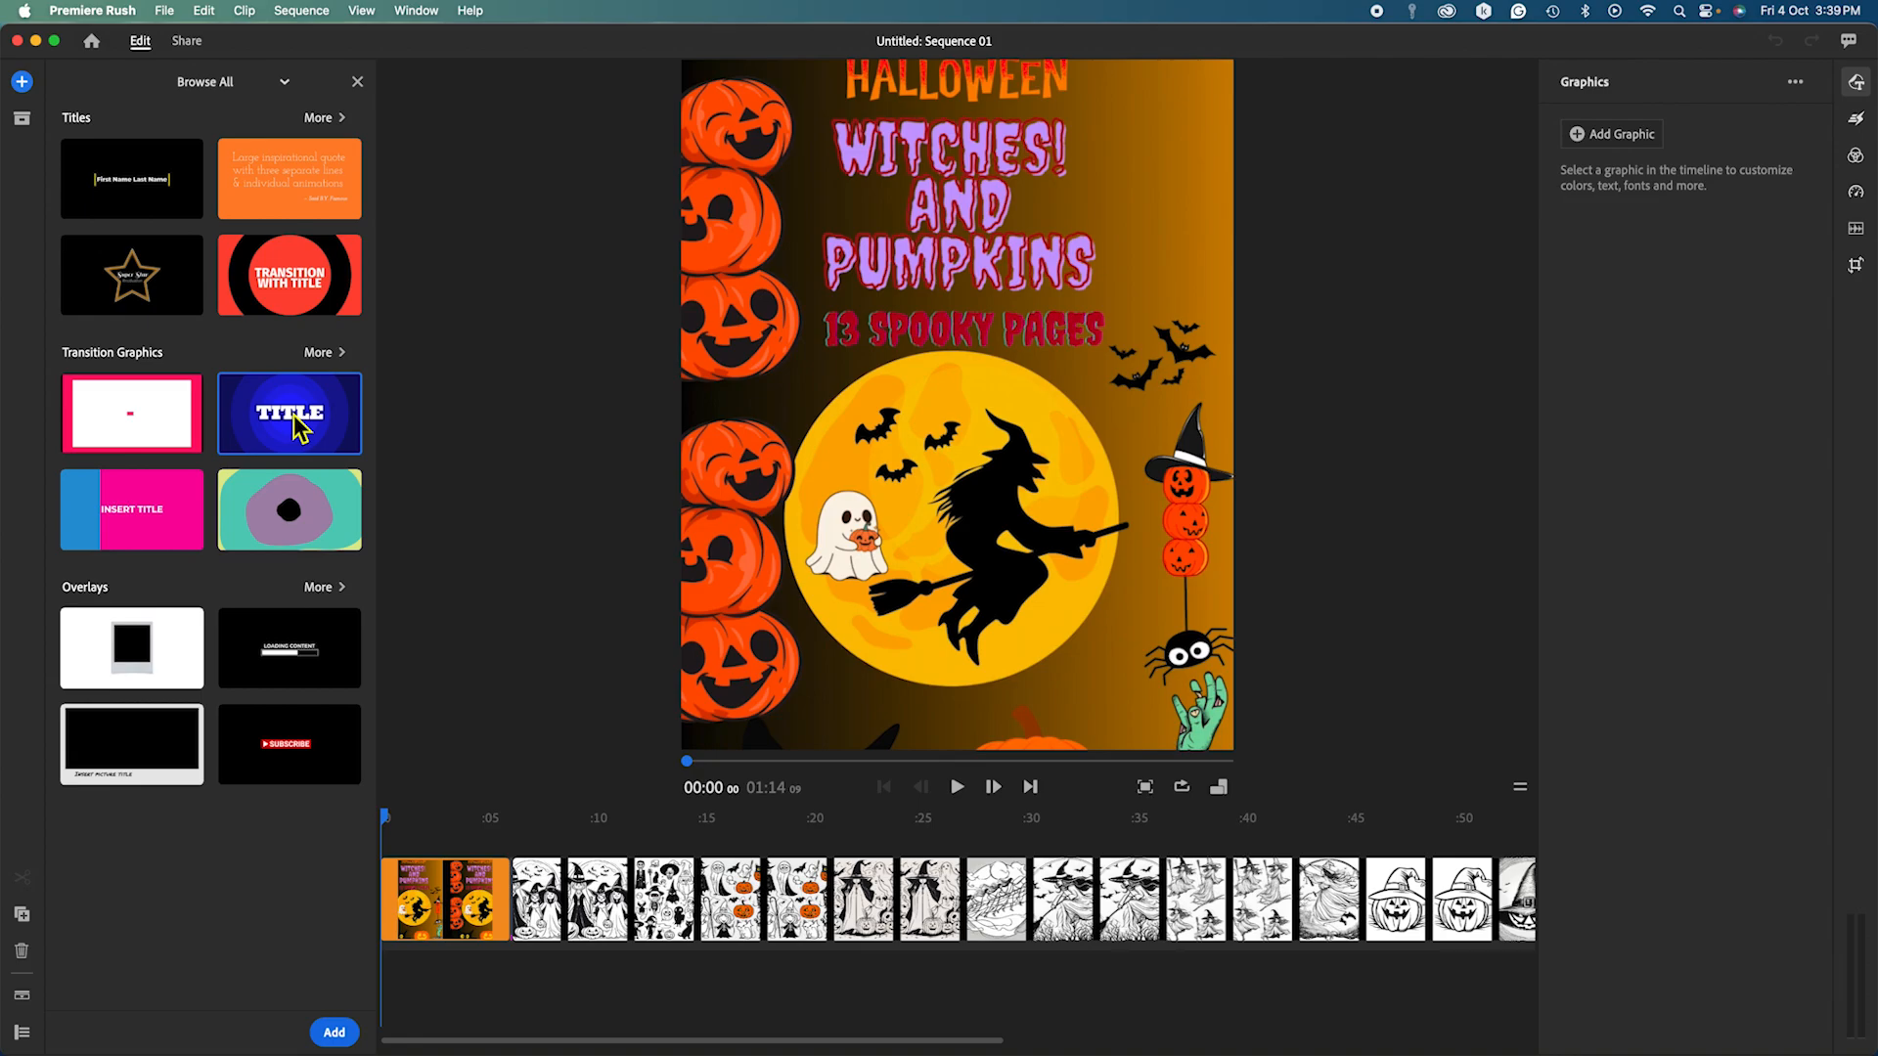
left_click(333, 1031)
Move the TITLE clip to the start of the sequence and reduce its font size from 250 to 139.
left_click_drag(467, 857, 413, 901)
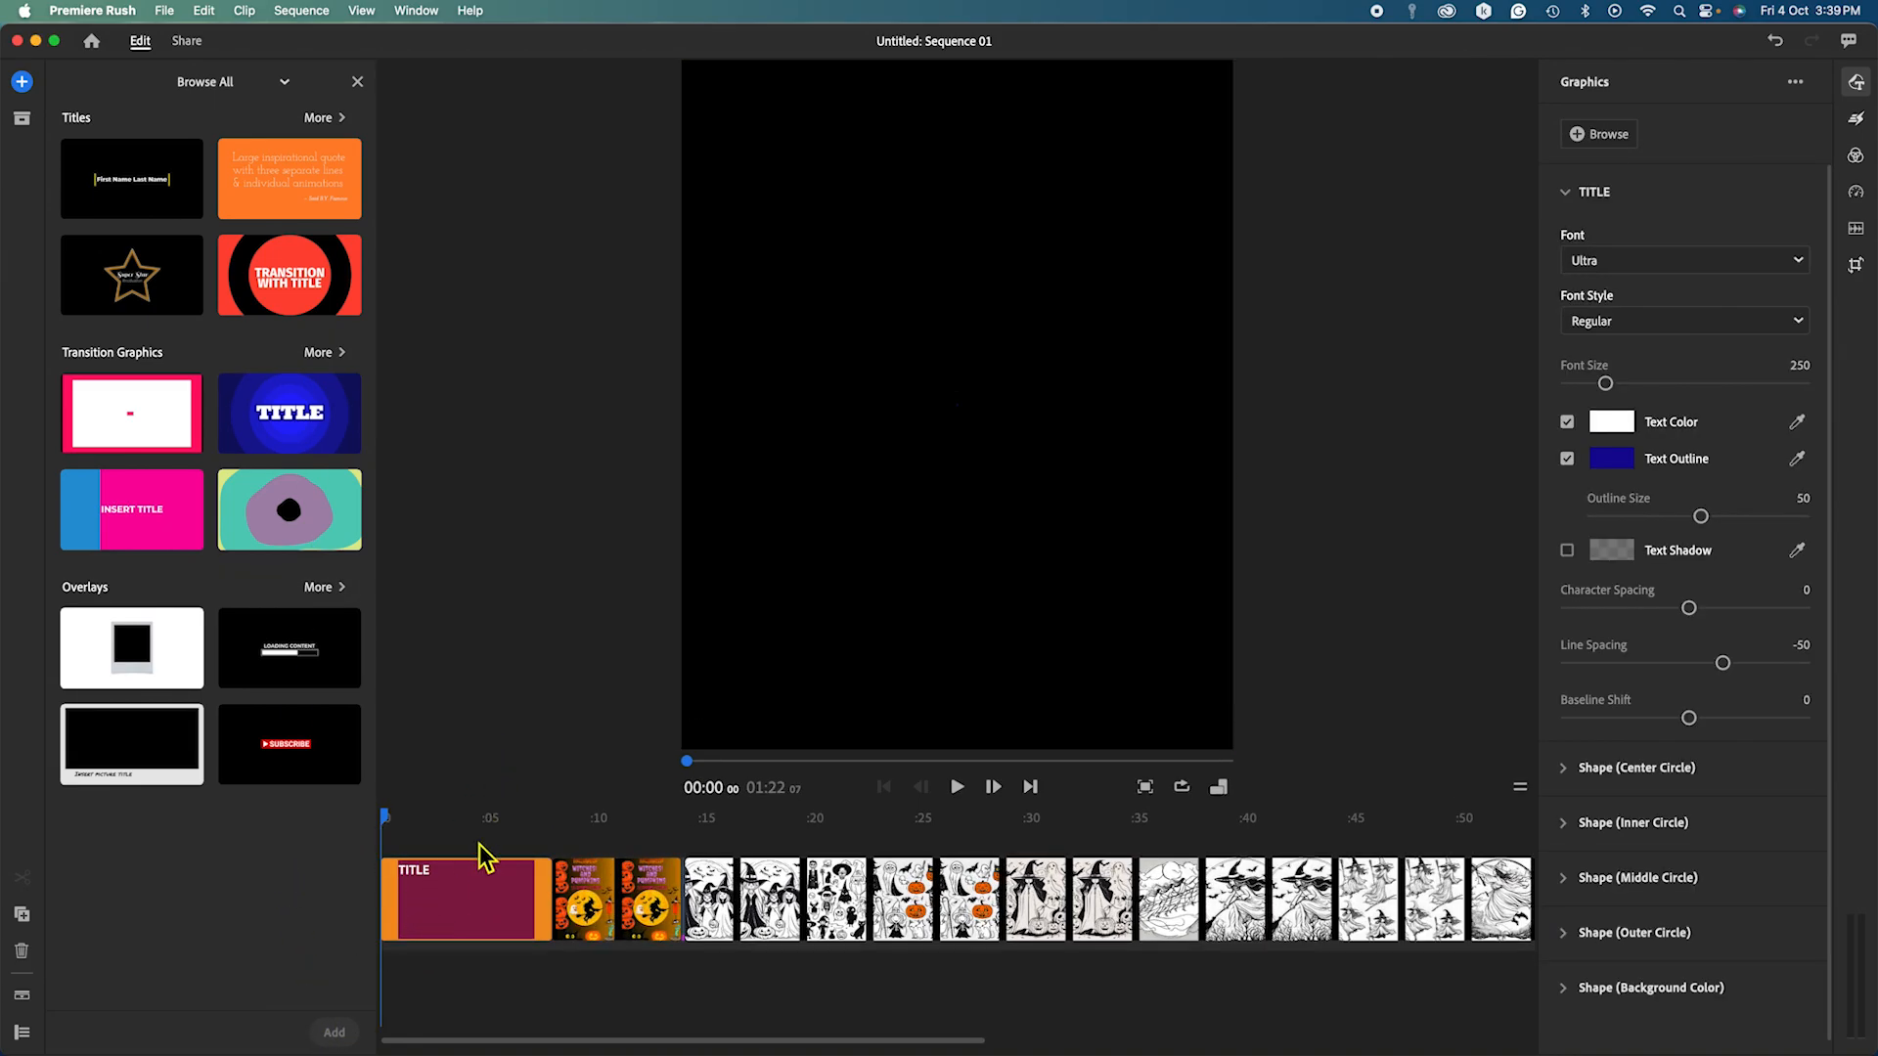
left_click_drag(389, 819, 416, 817)
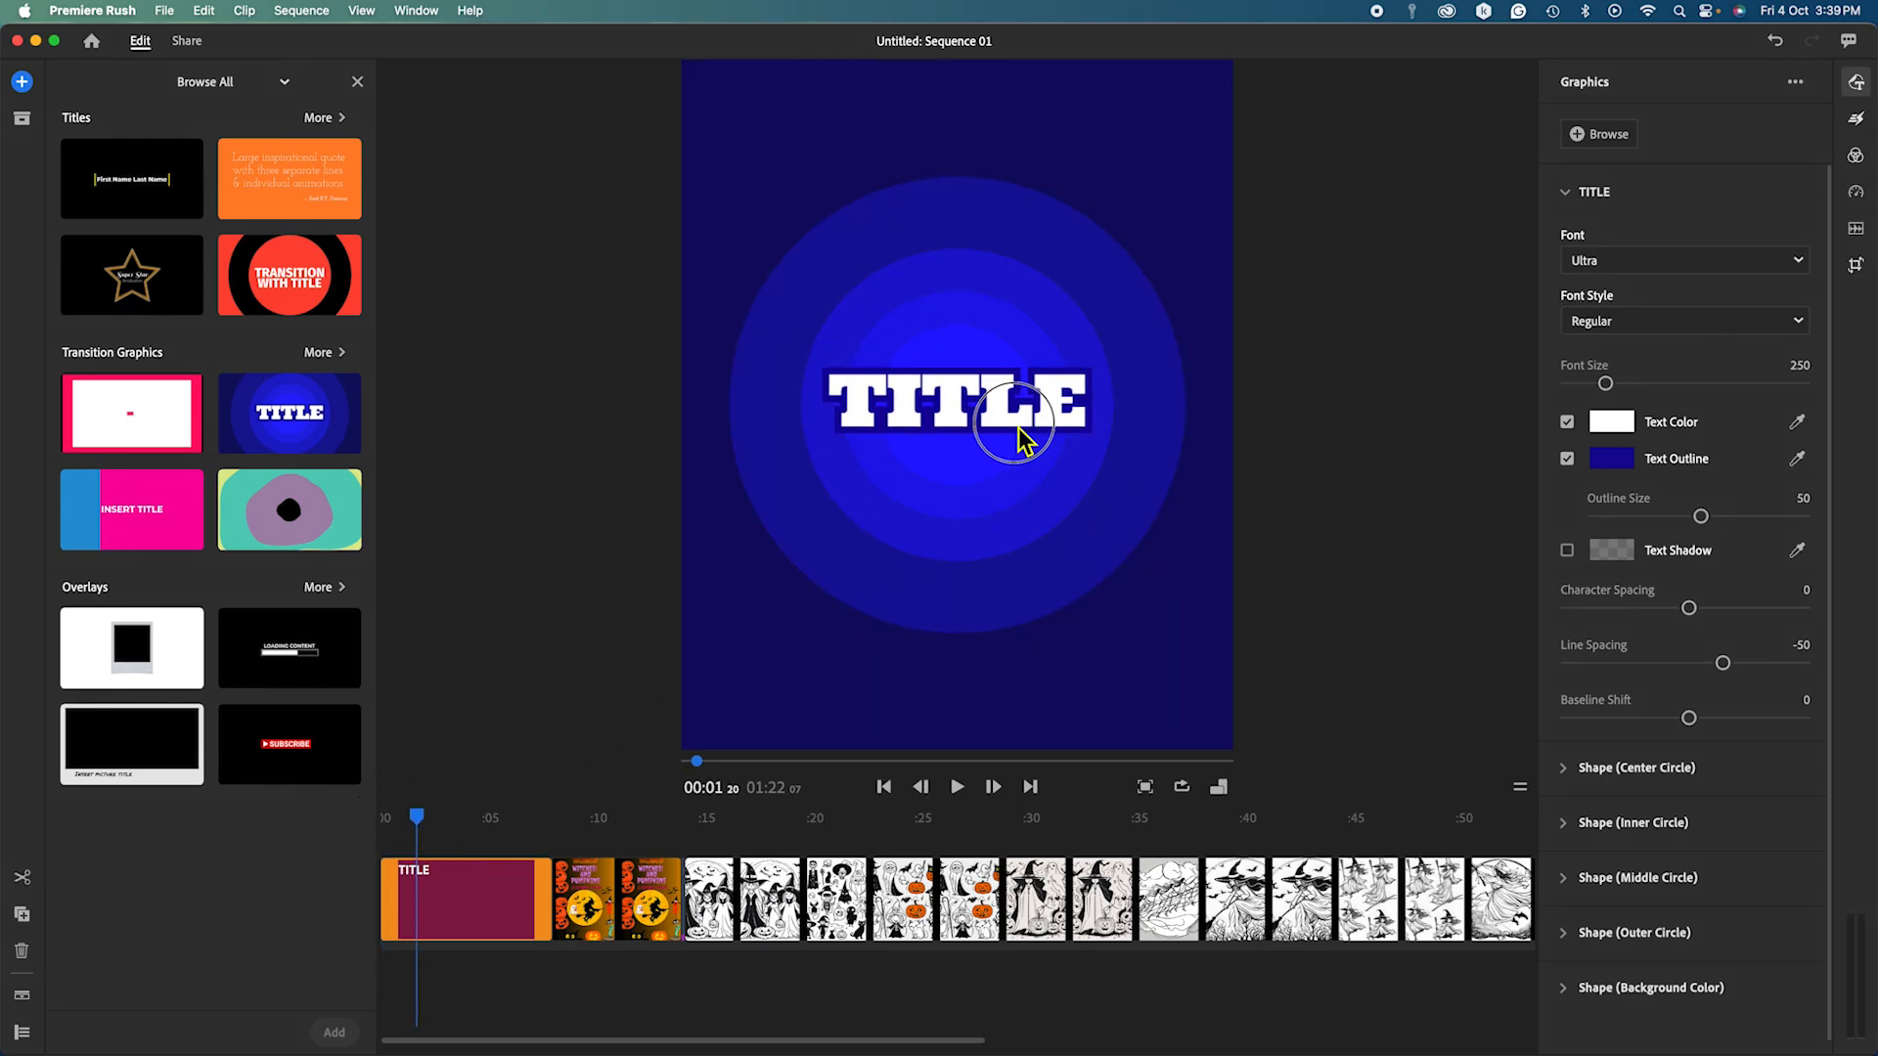
left_click(433, 821)
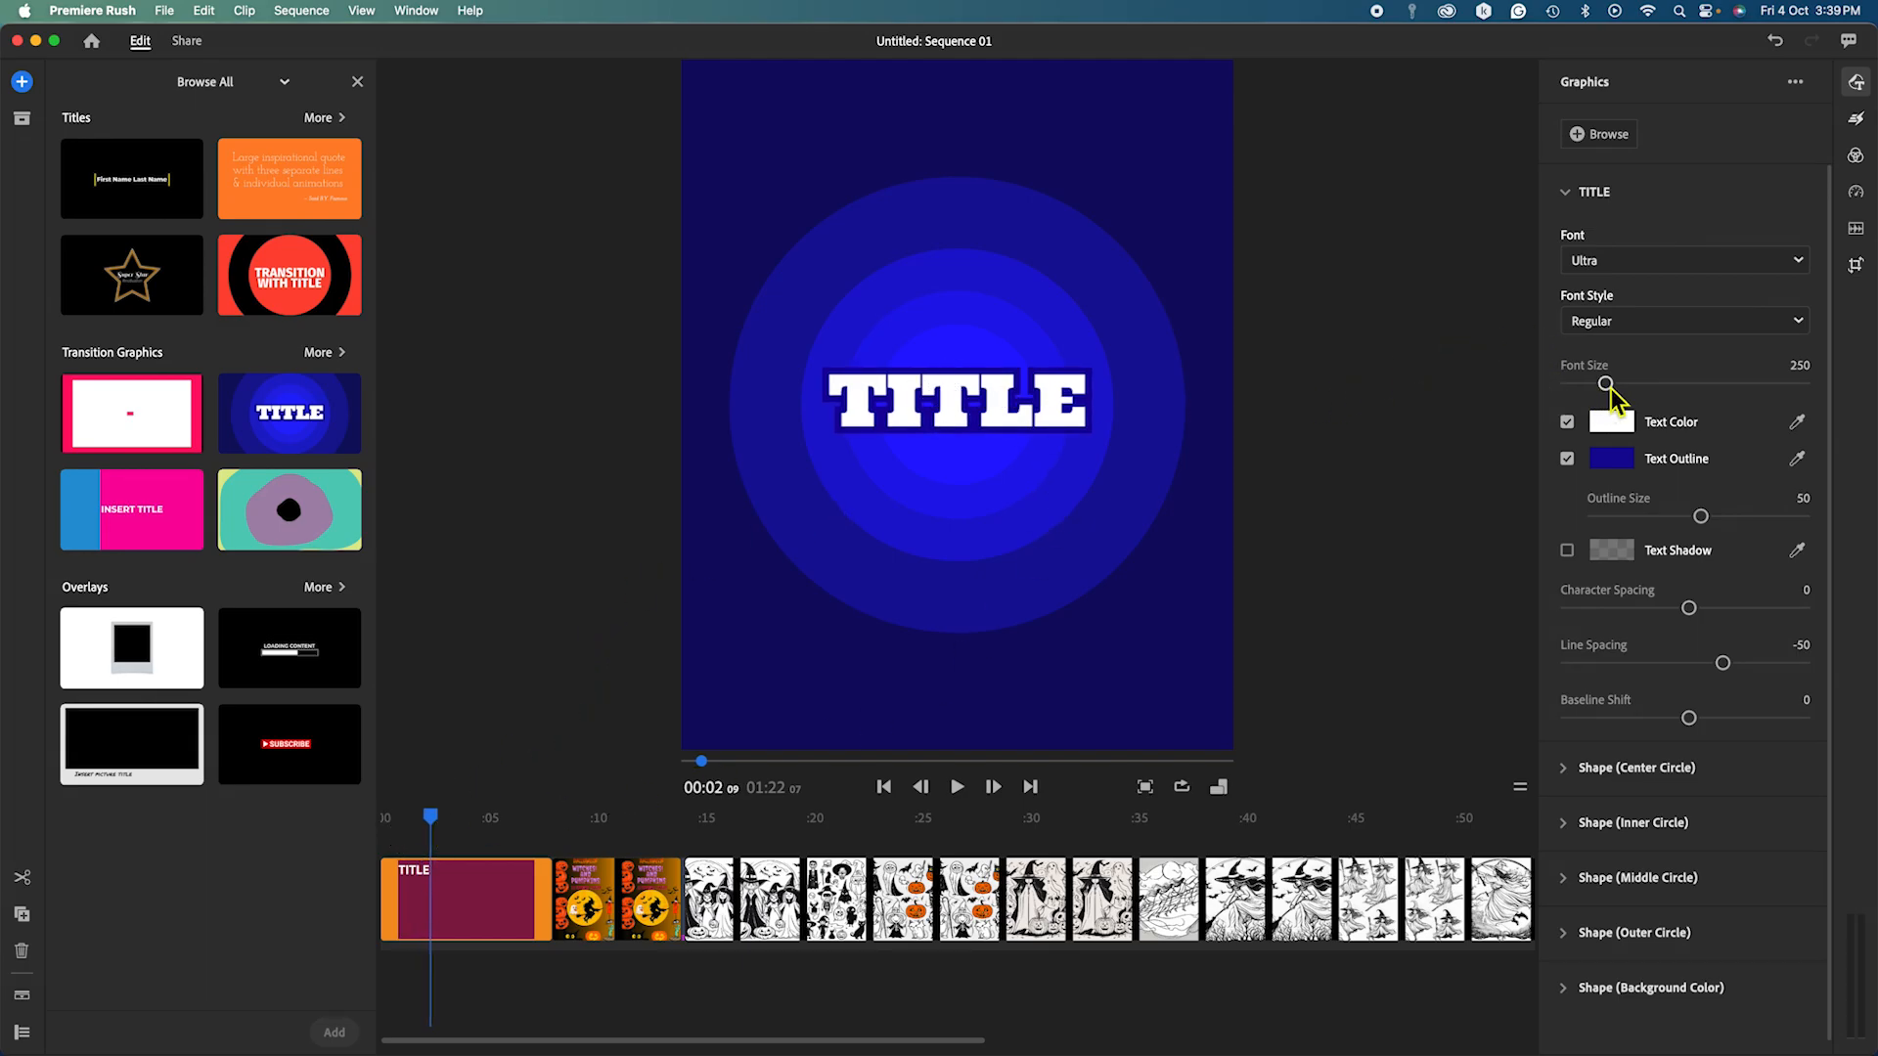
left_click_drag(1606, 385, 1588, 384)
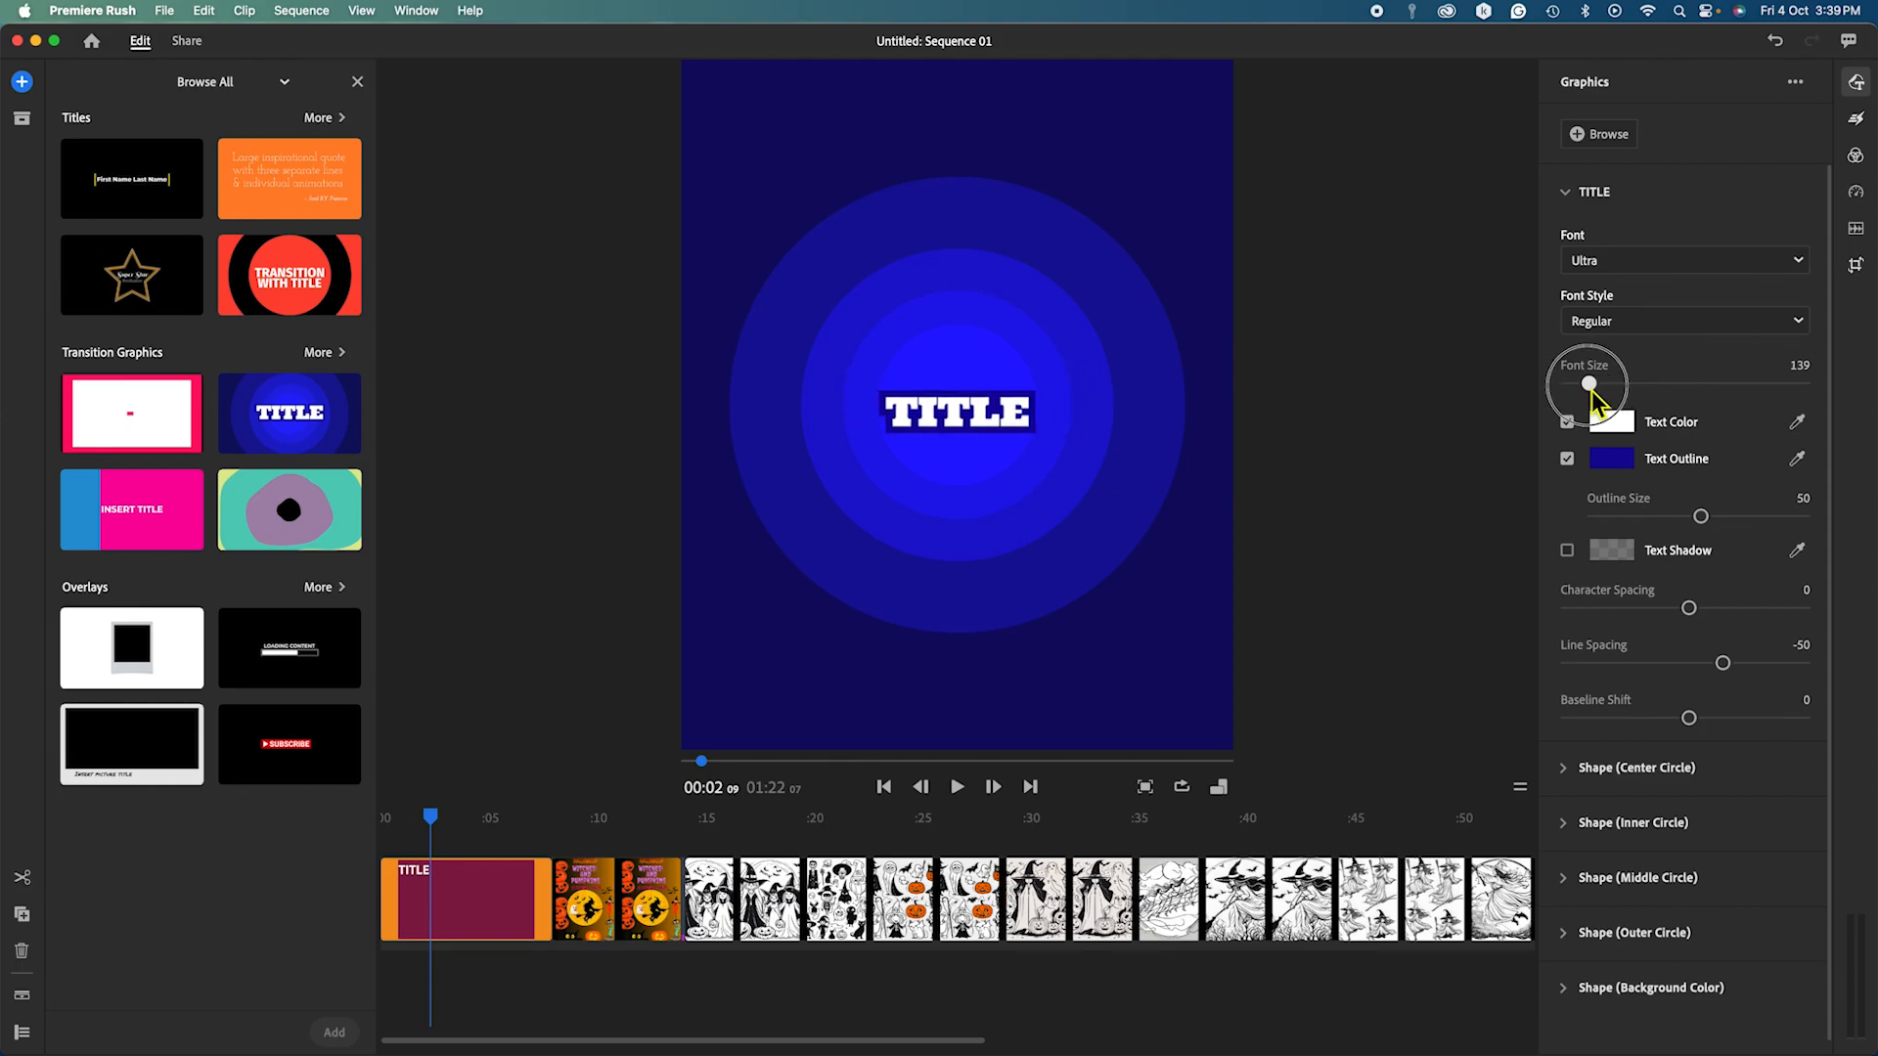
left_click(1034, 412)
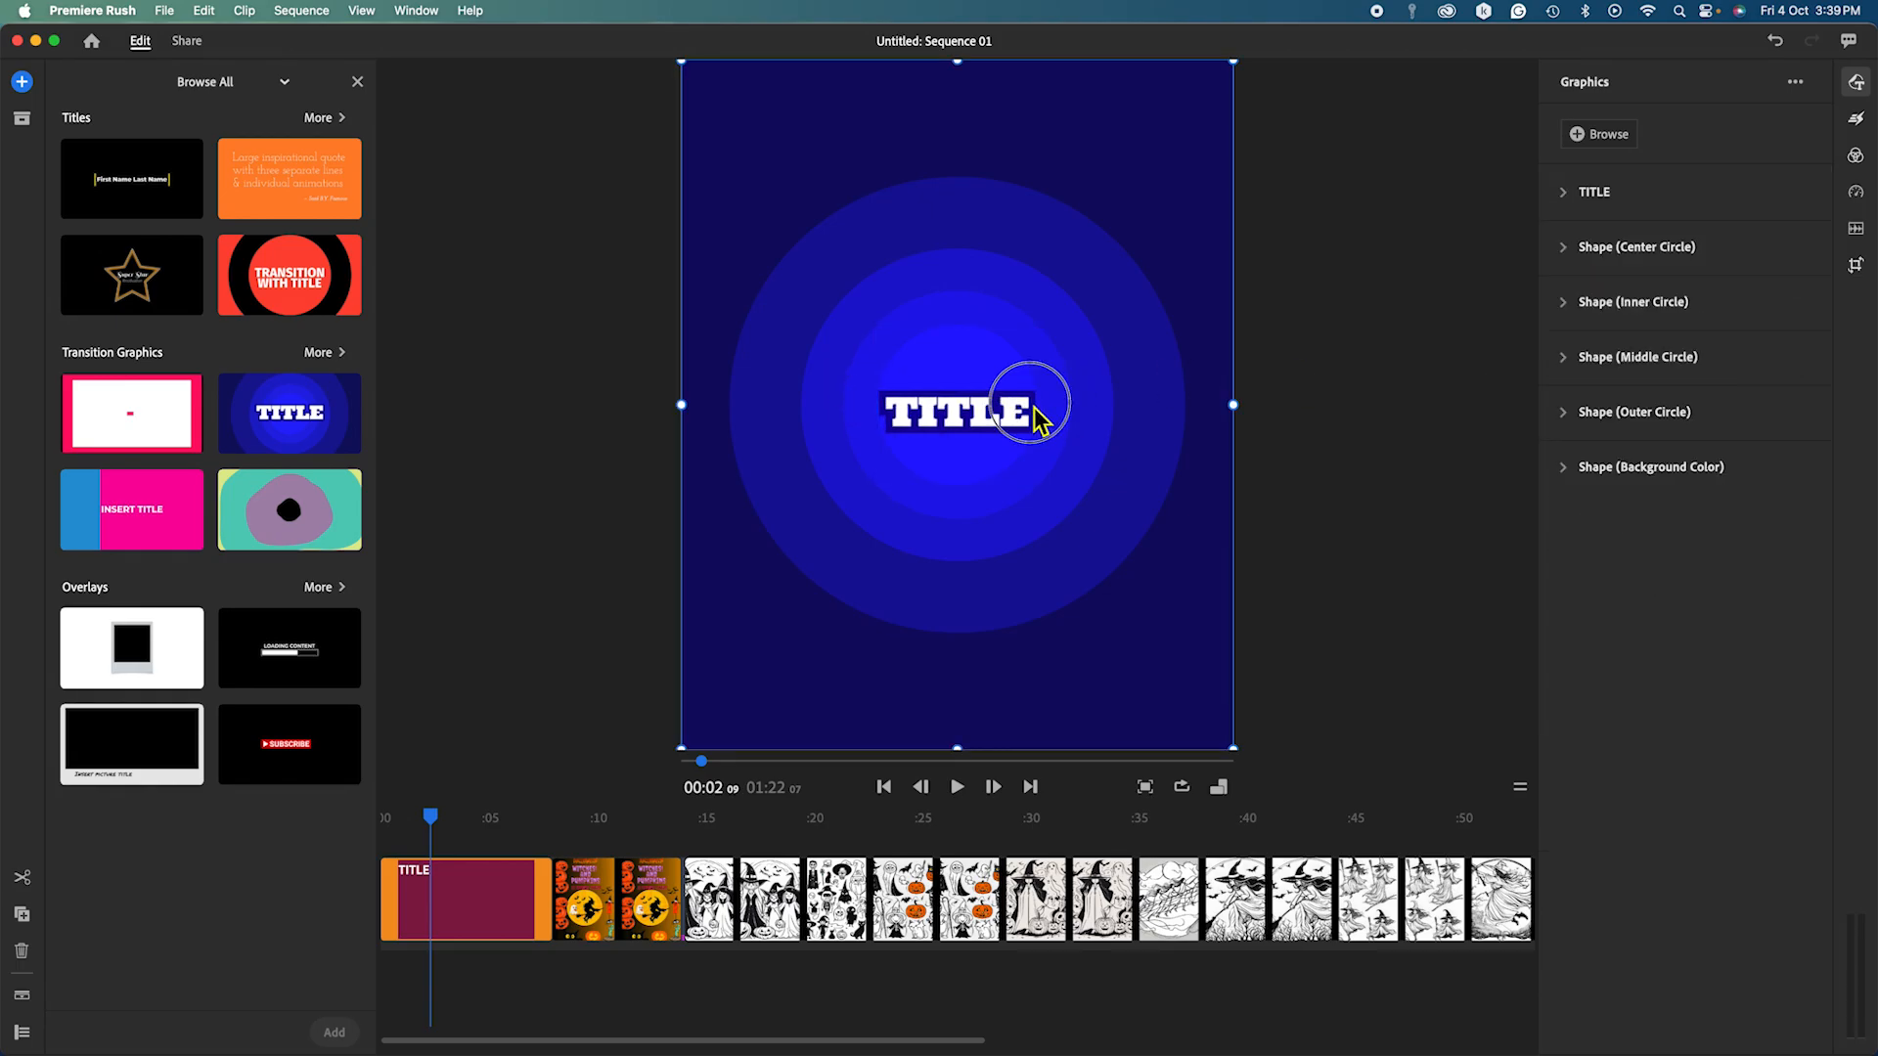
Replace the title text with 'we are going to shorten video', broken across separate lines.
double_click(1026, 410)
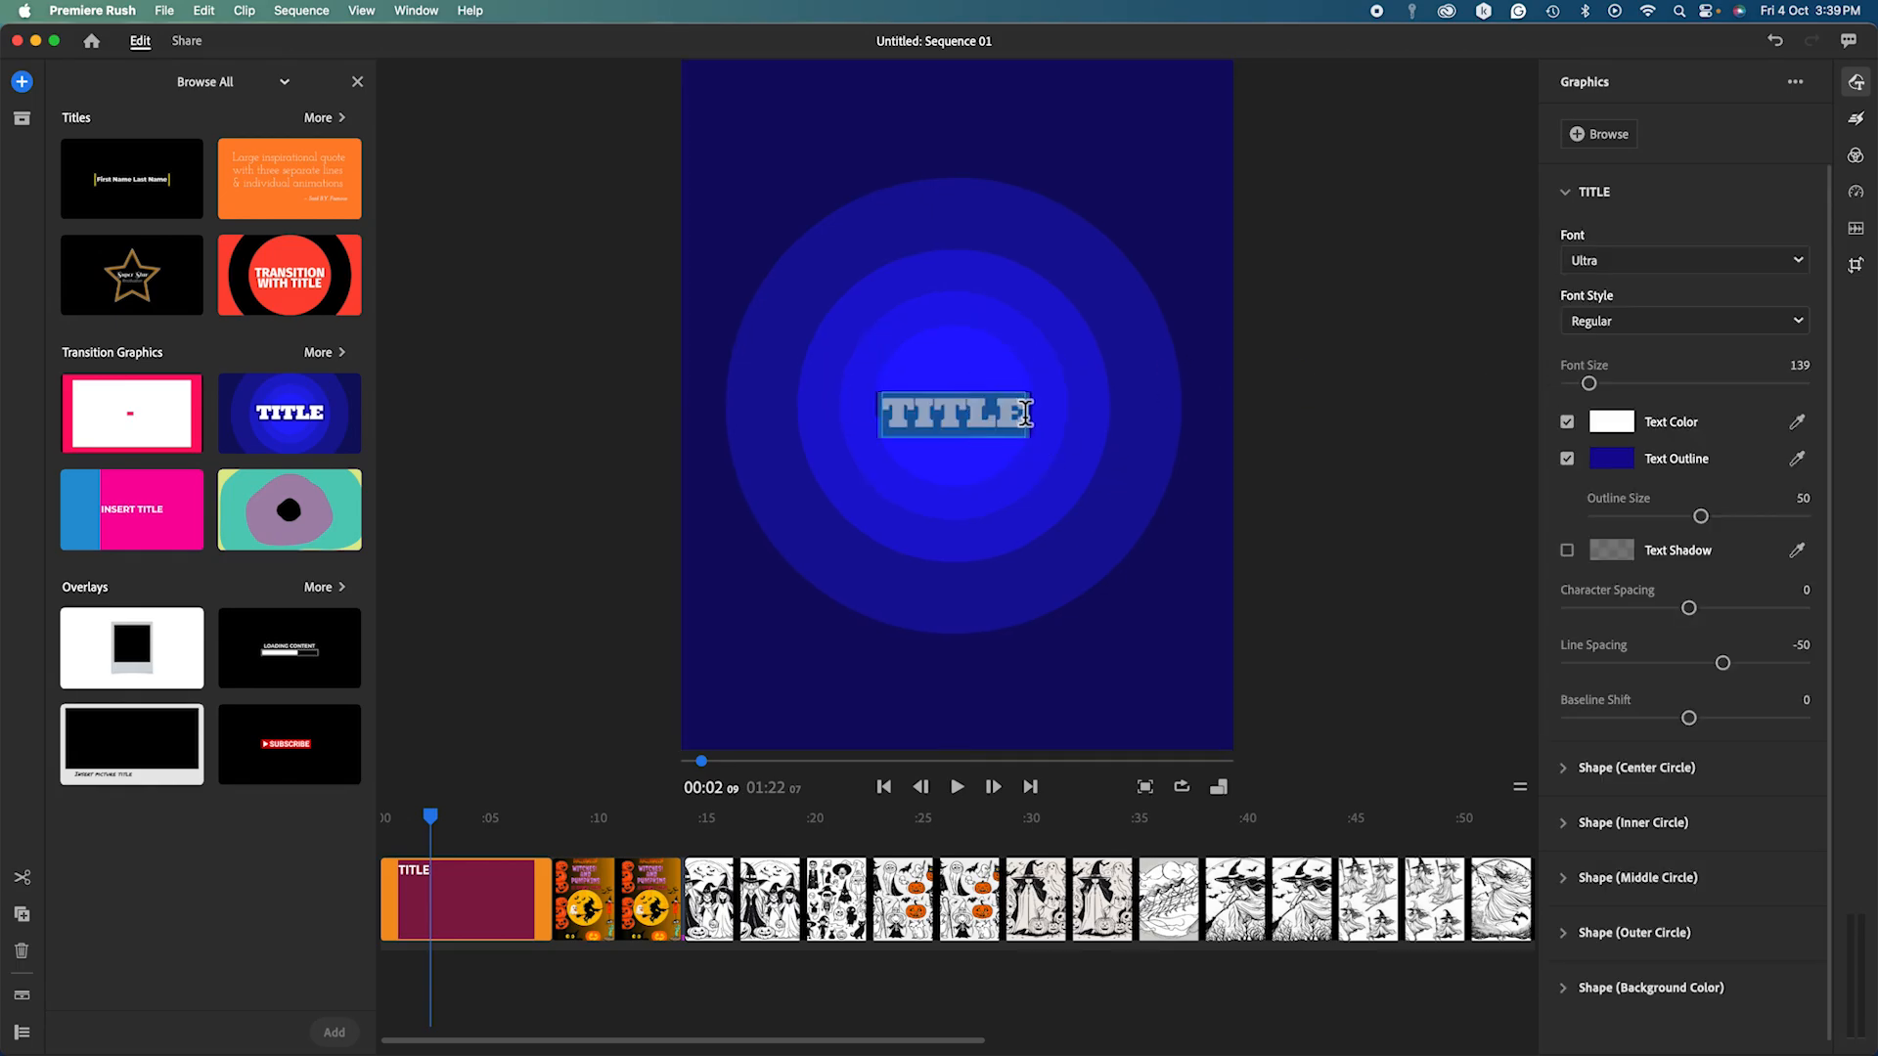
type("w")
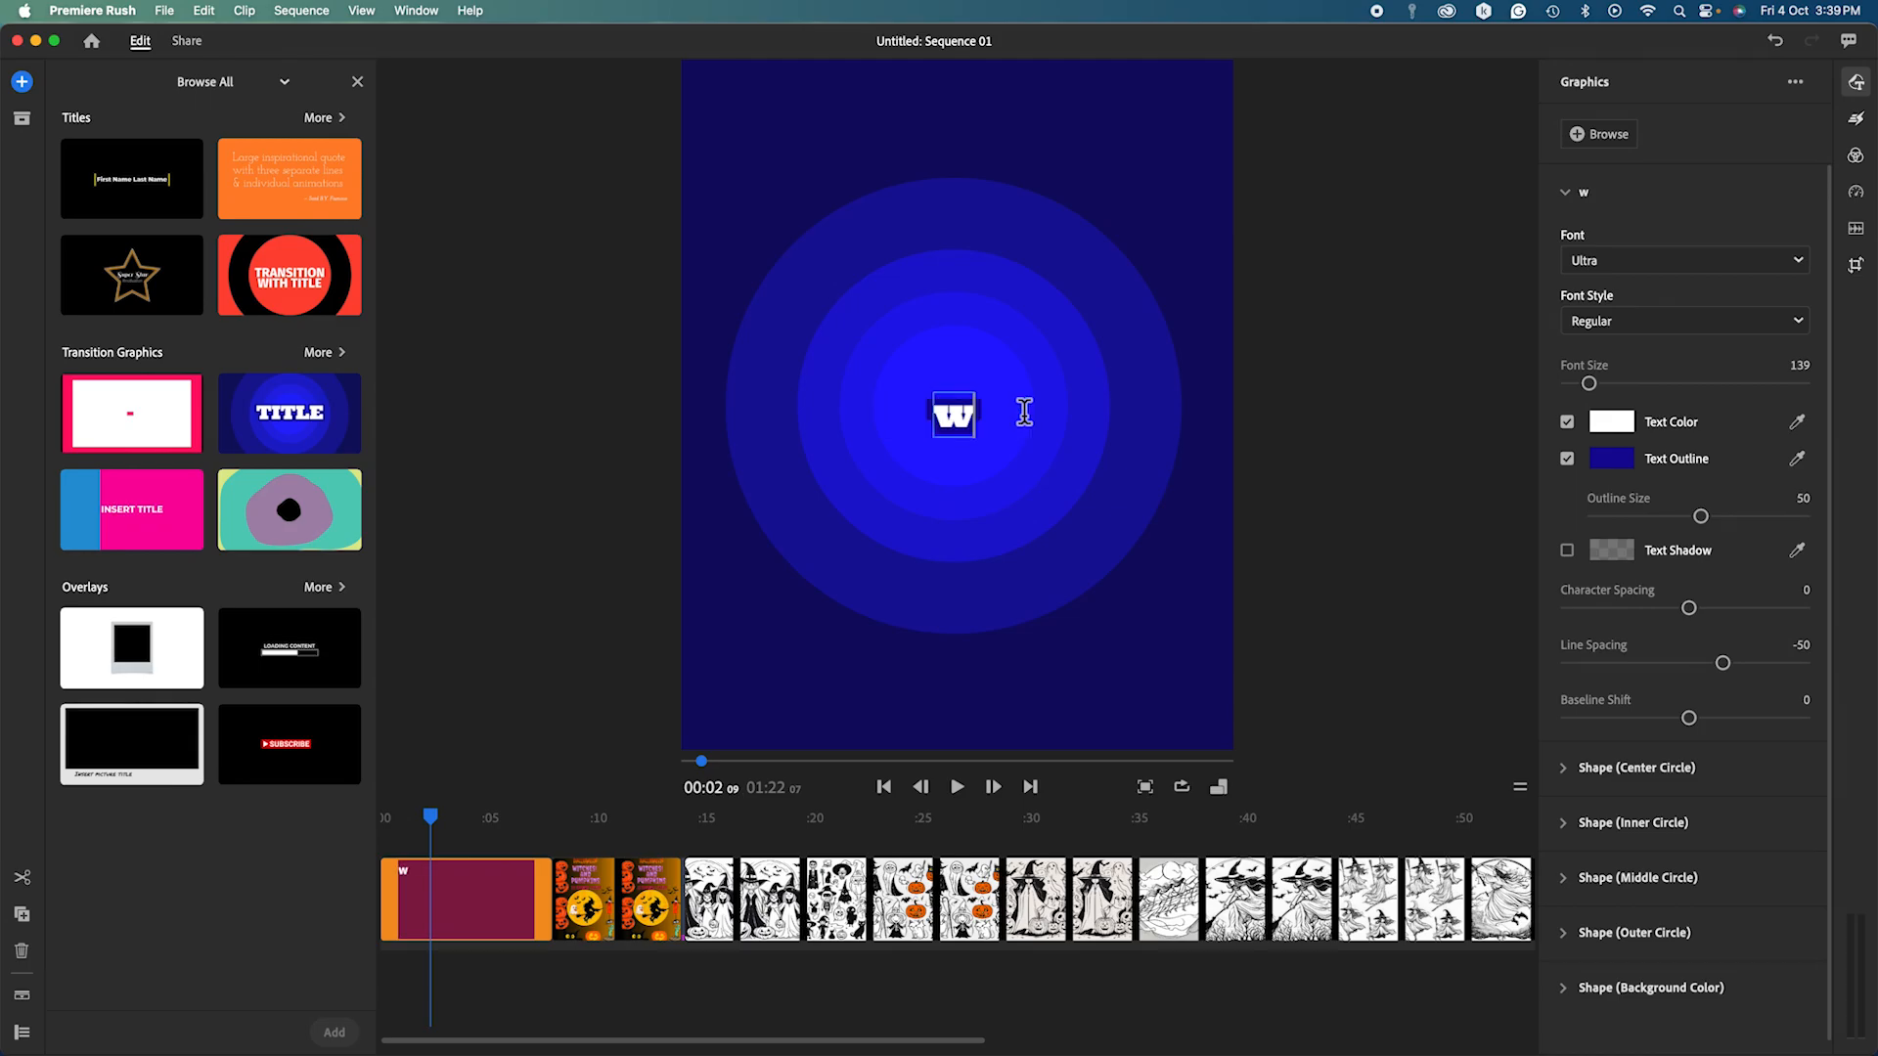
type("e are goi")
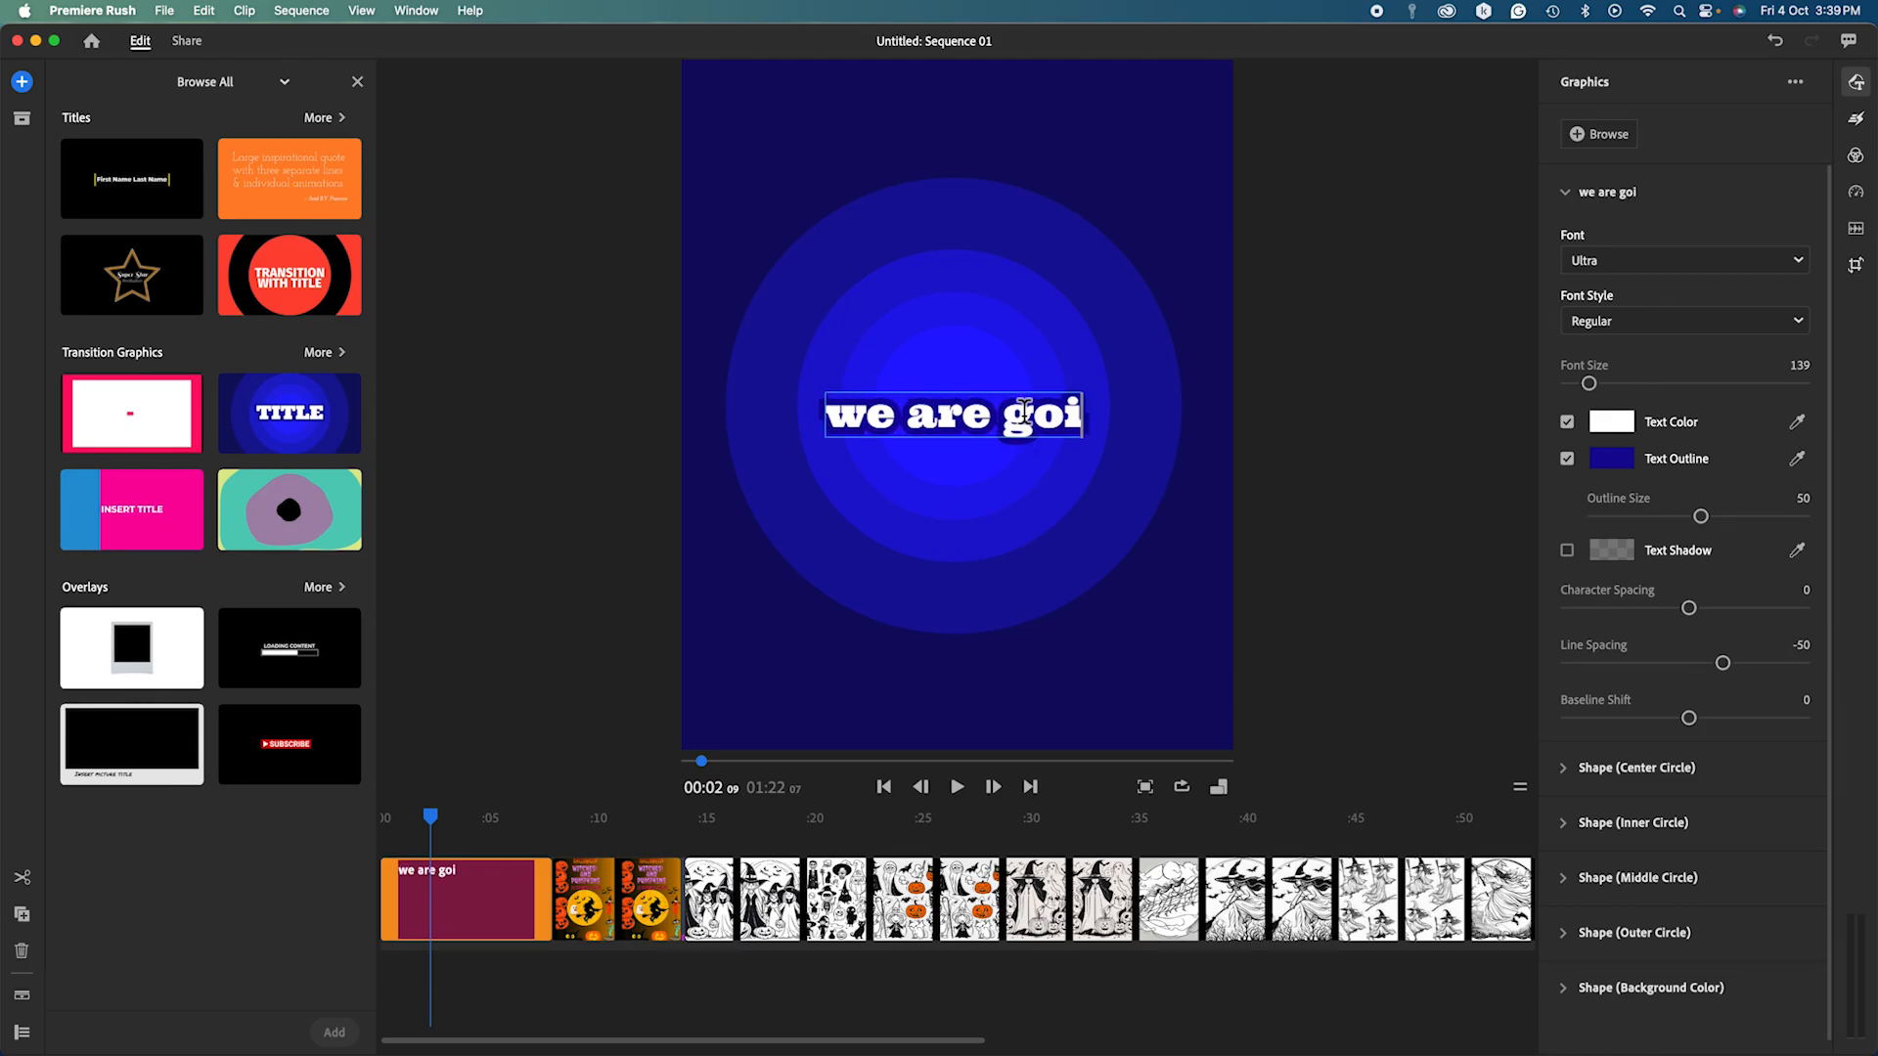
type("ng to redu")
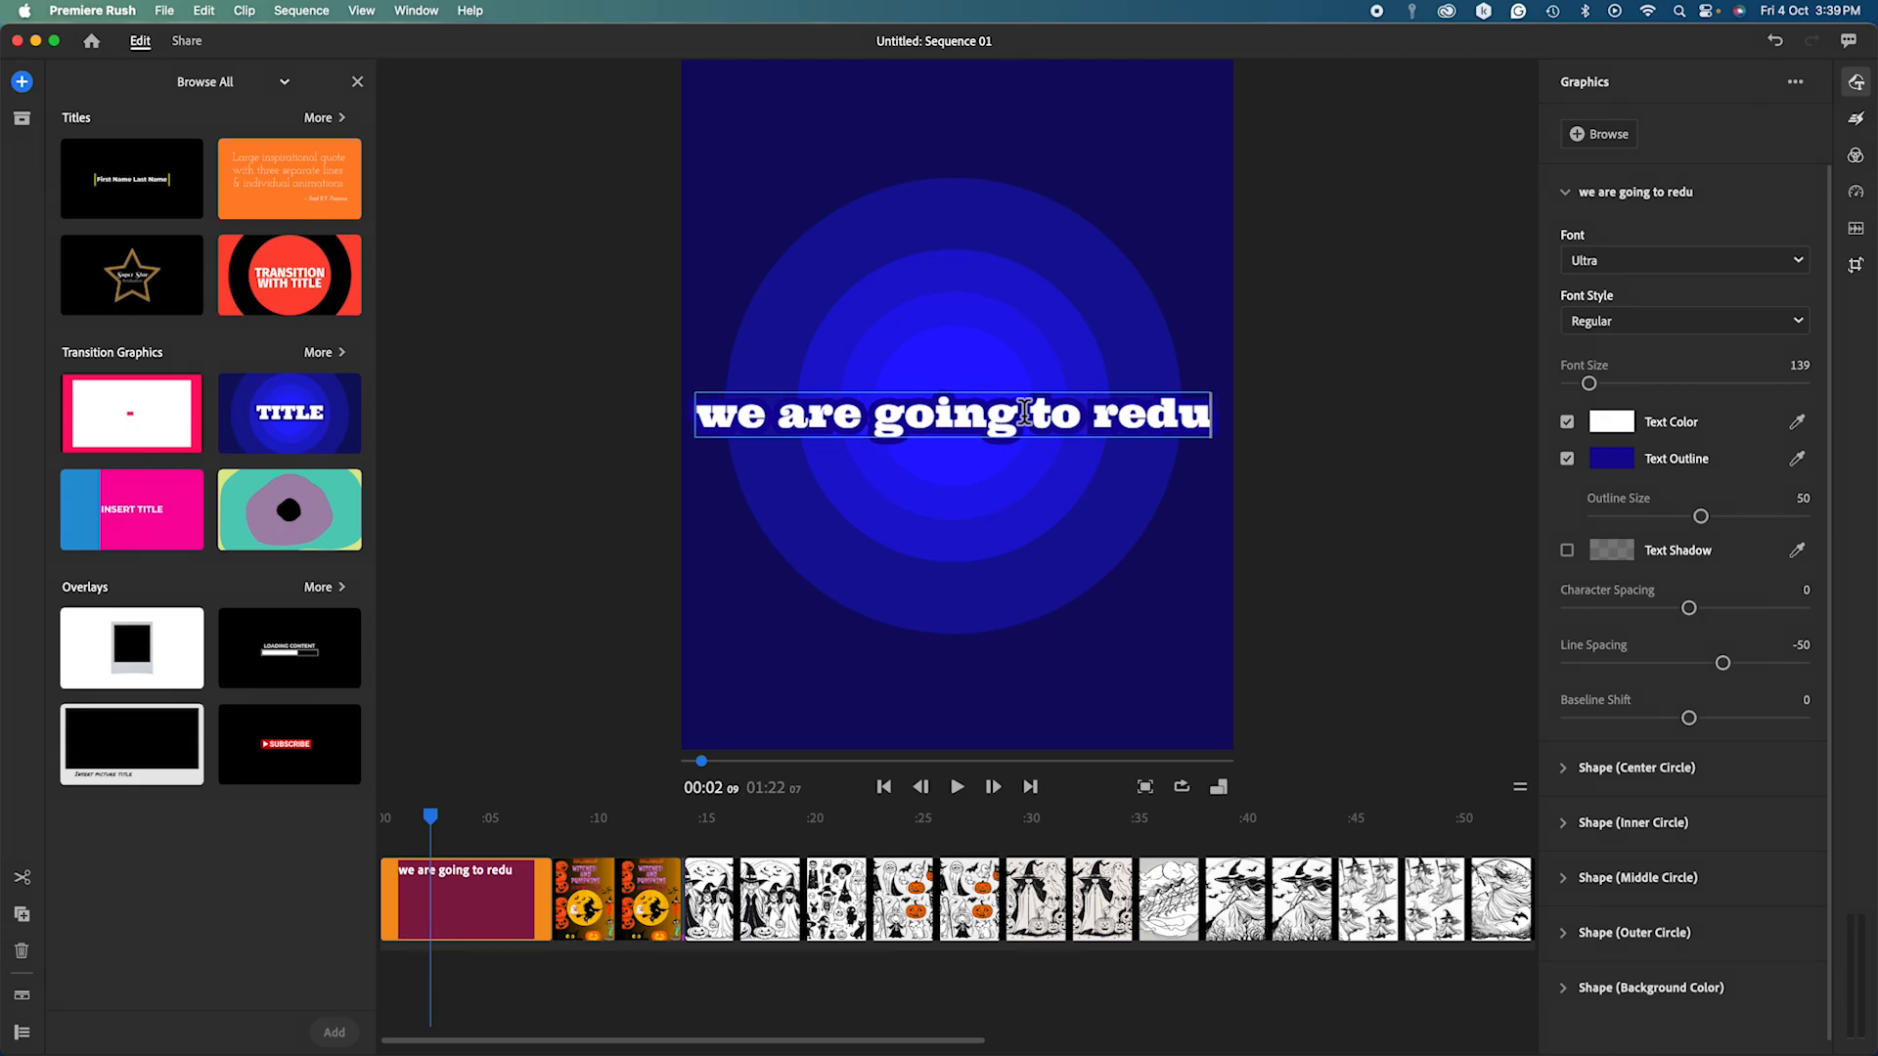
key("BackSpace")
key("BackSpace")
key("BackSpace")
key("BackSpace")
key("BackSpace")
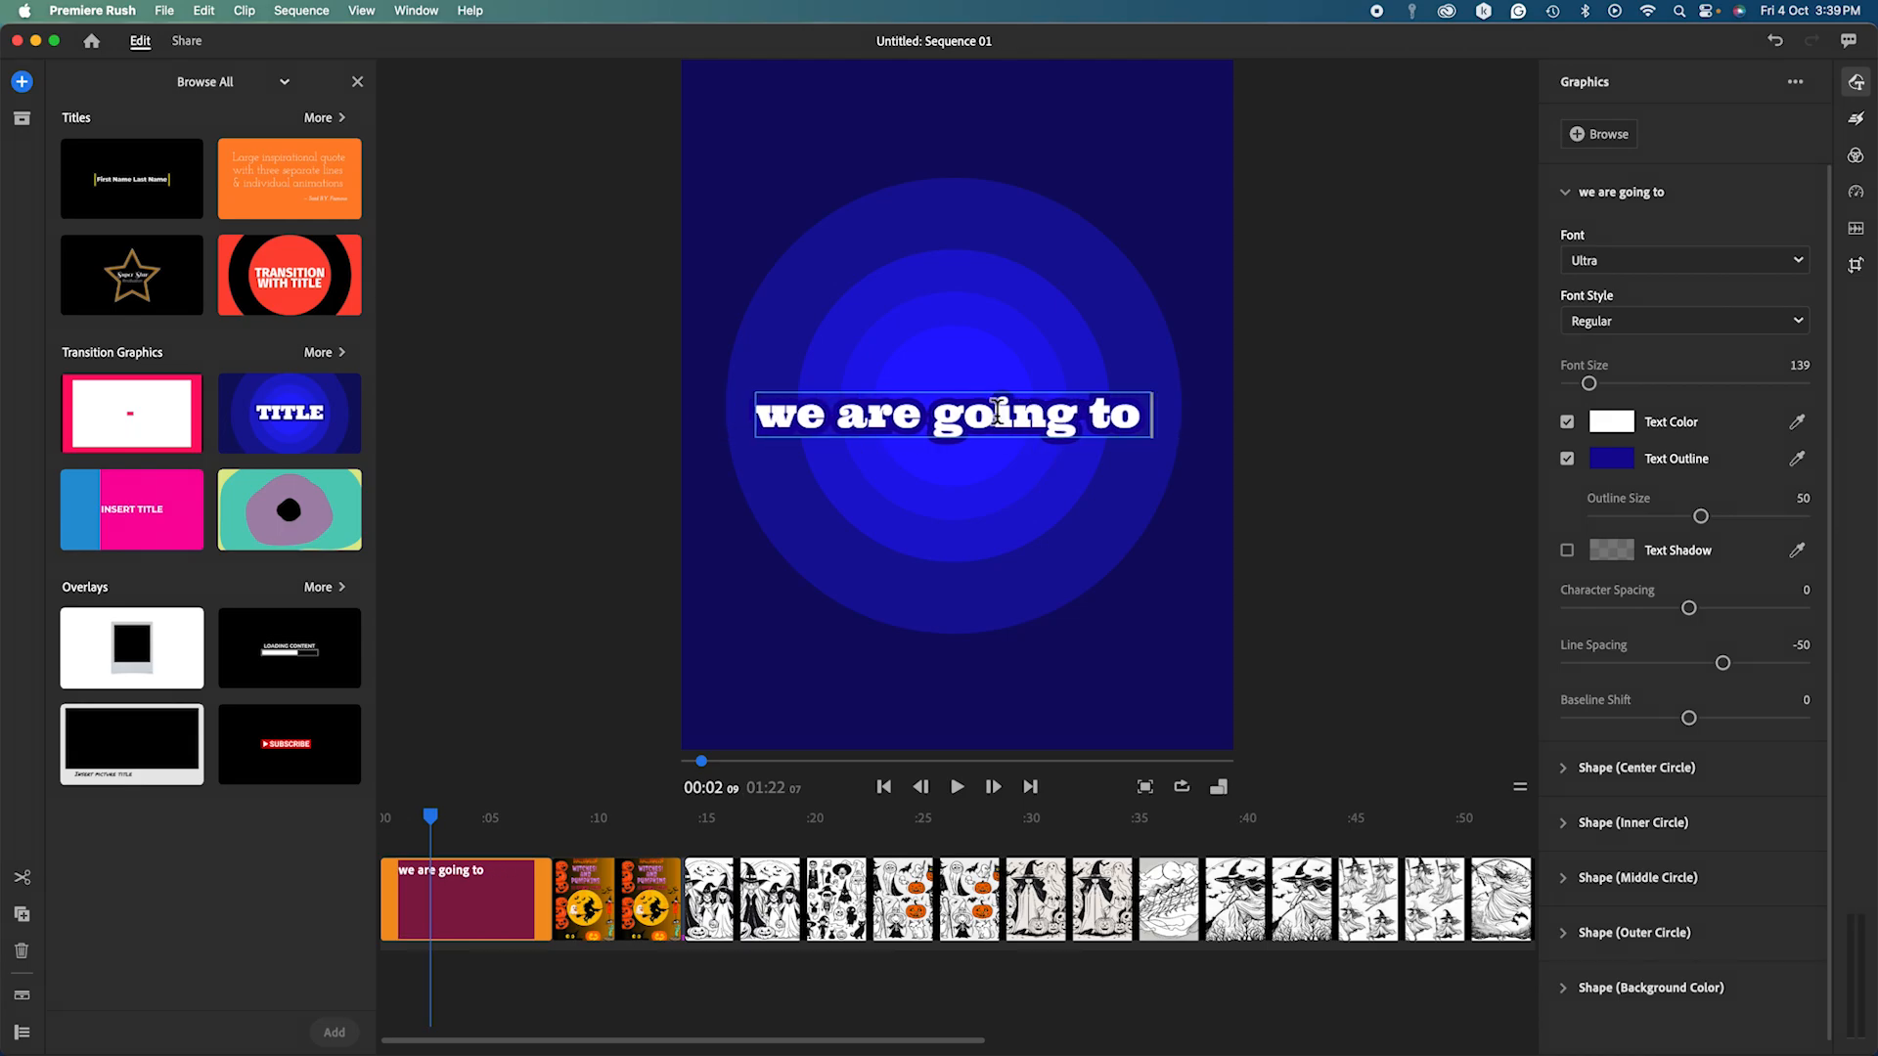
type("short")
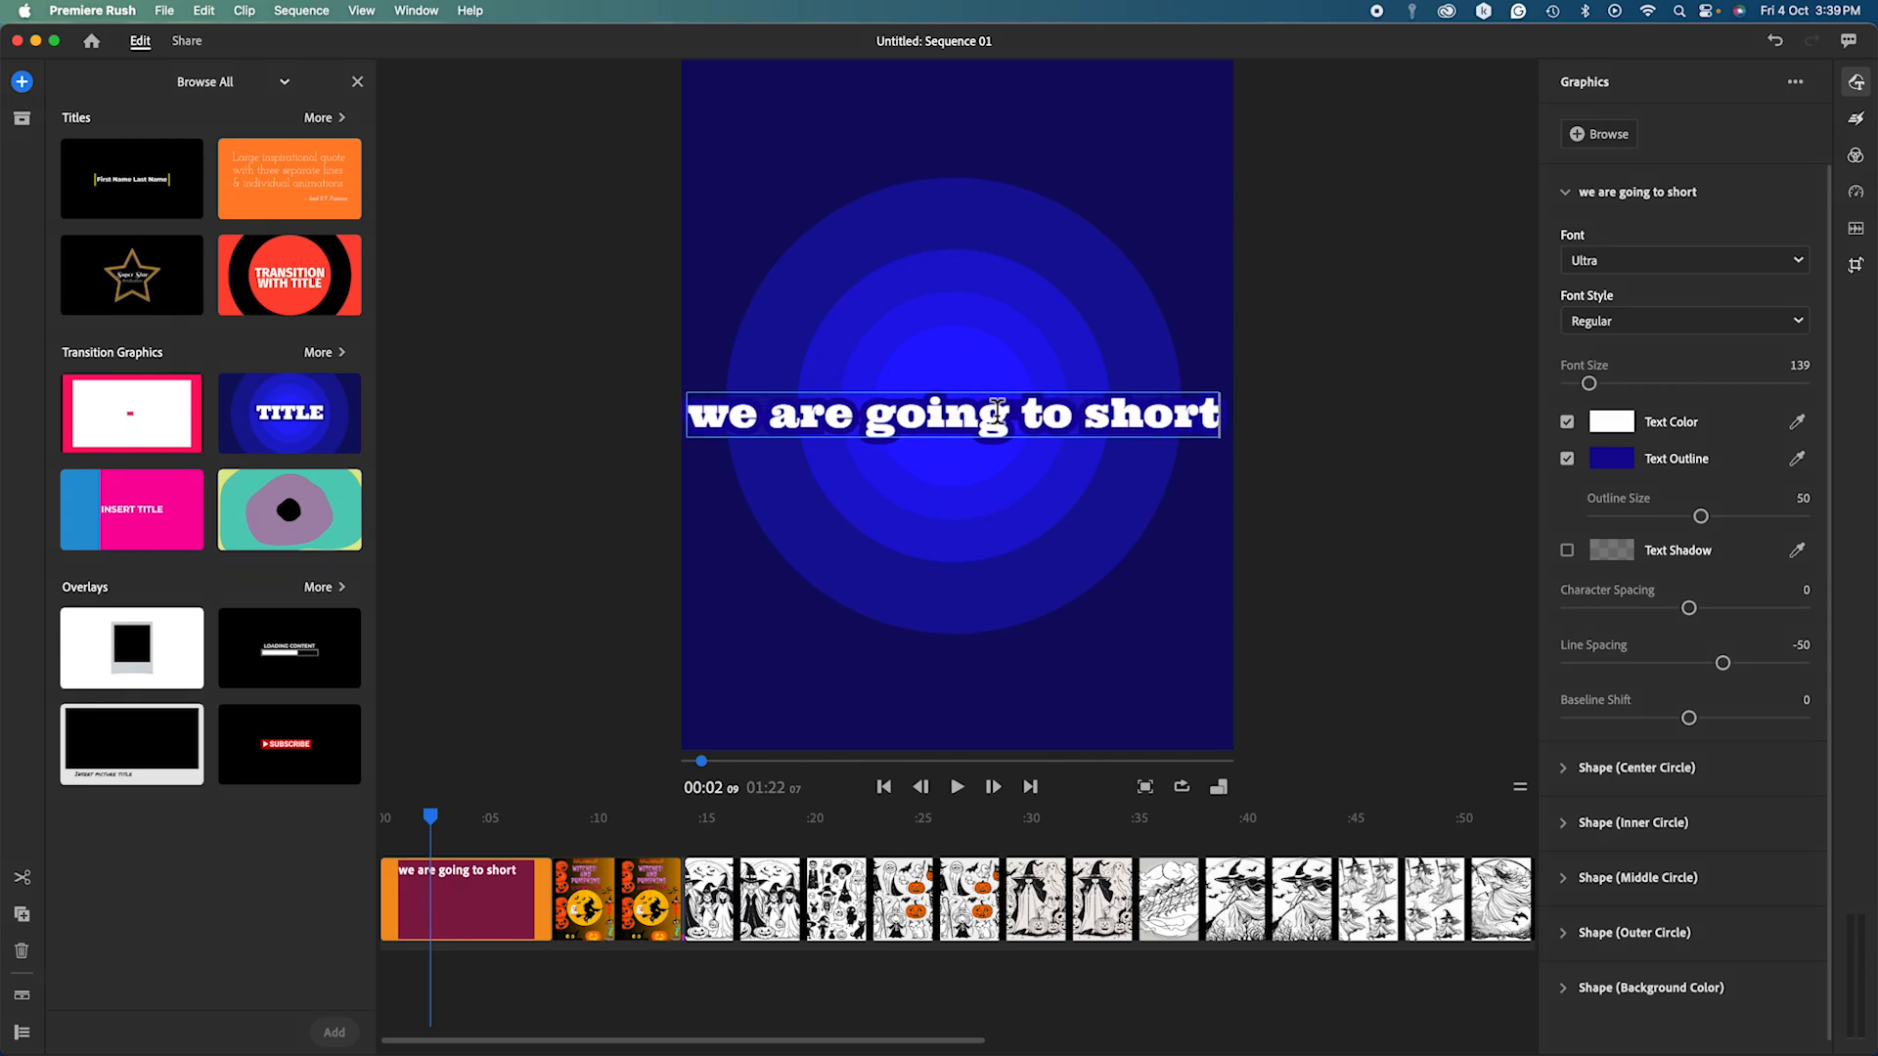
type("en video")
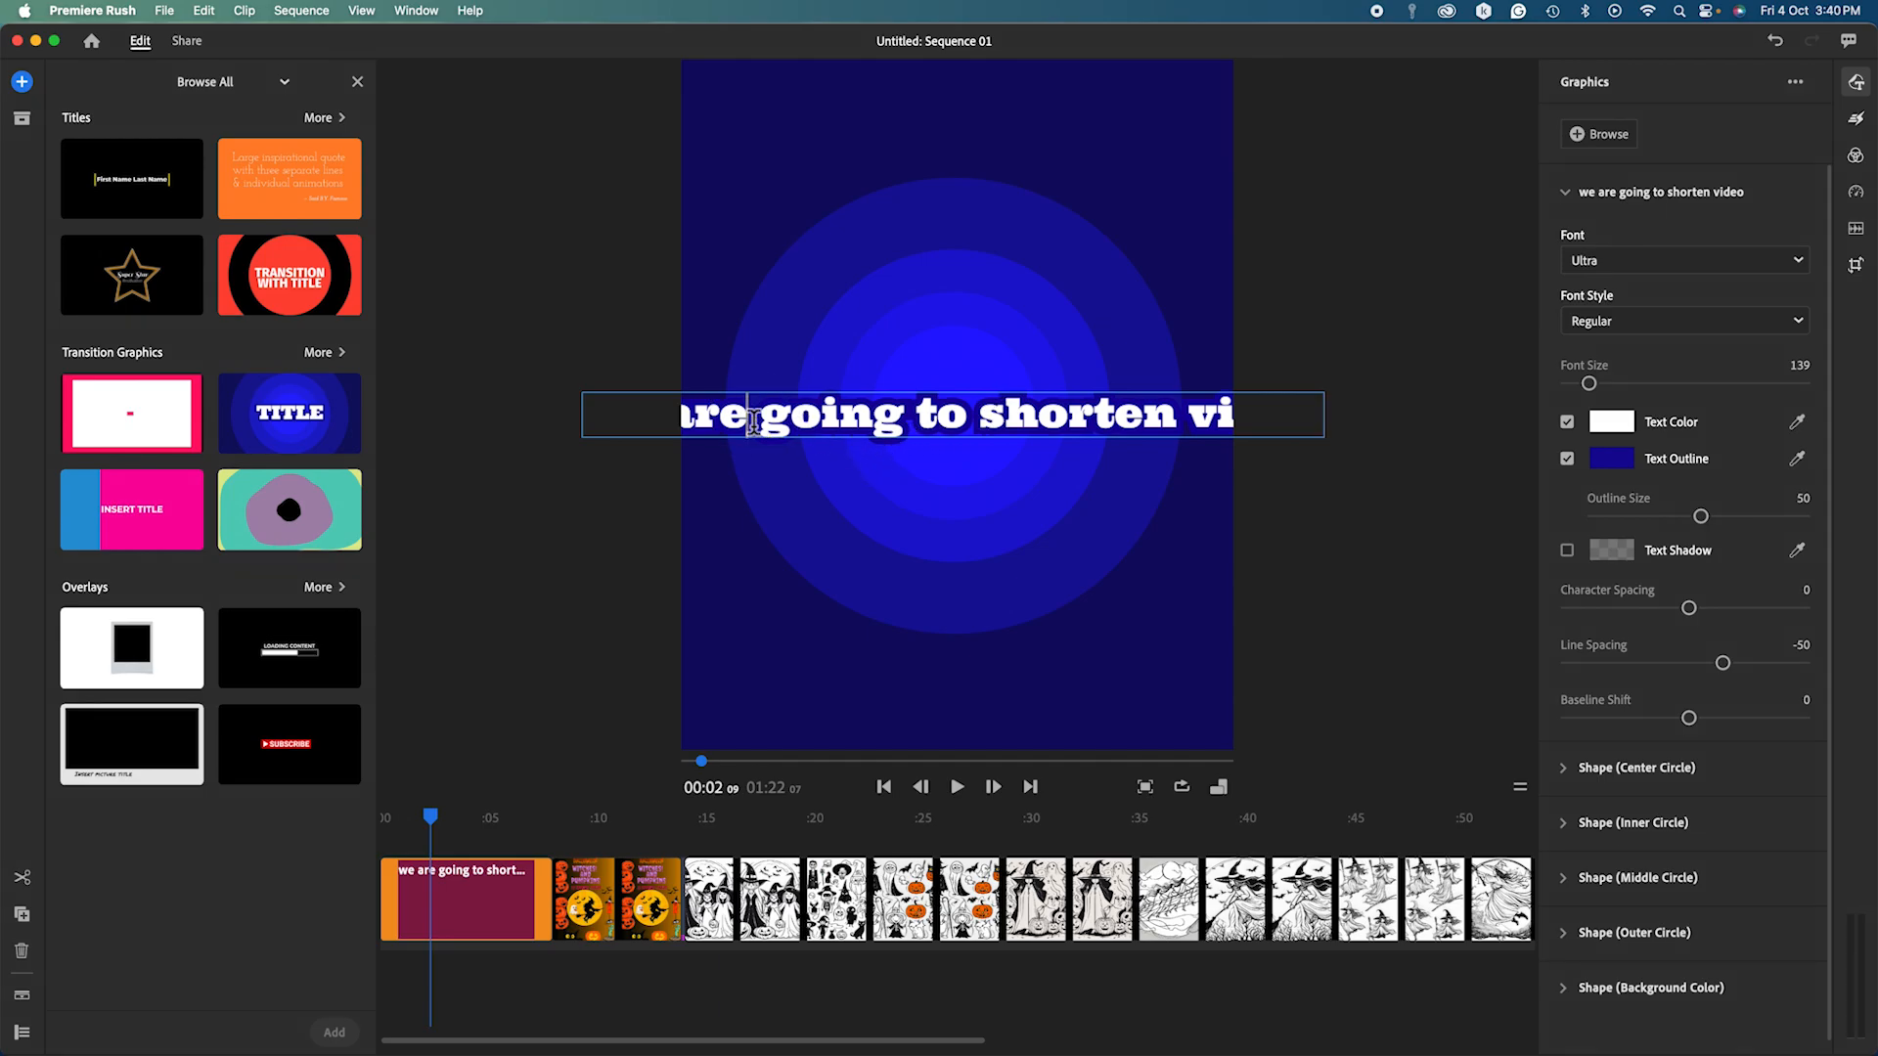
key("Return")
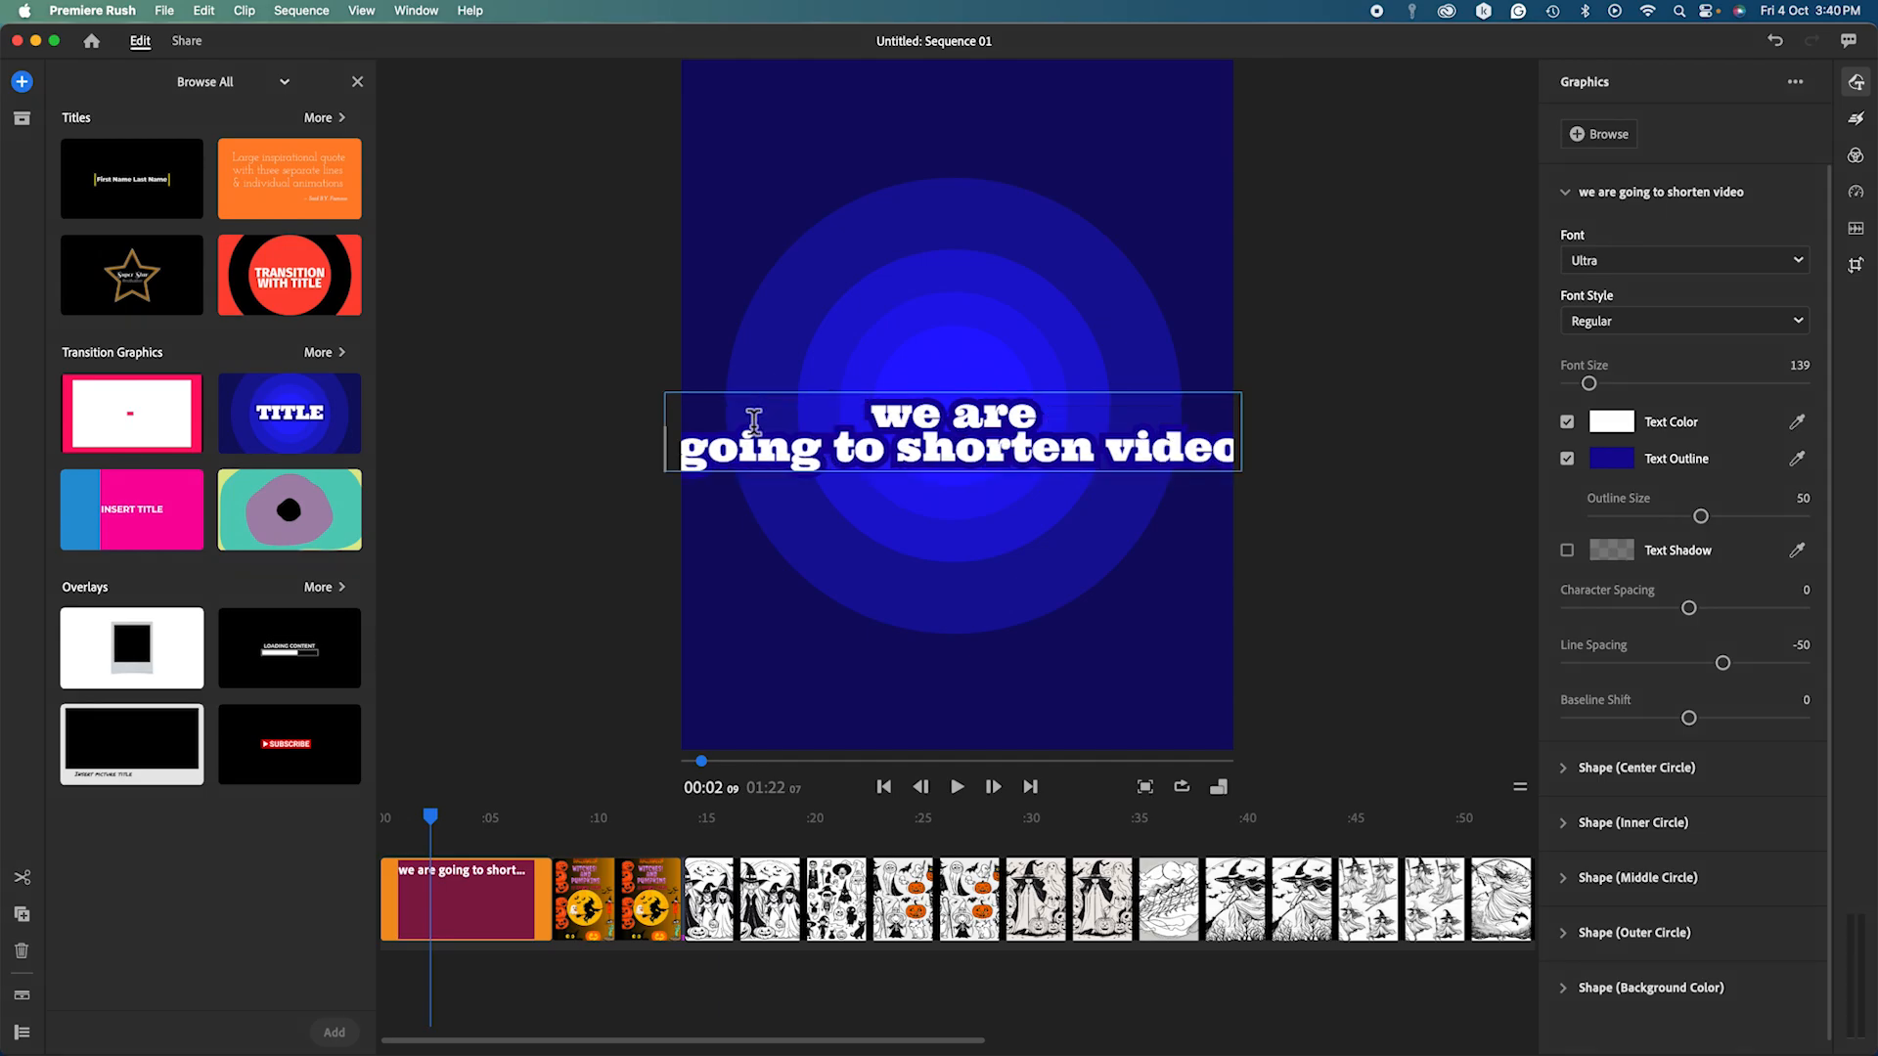
left_click(887, 466)
key("Return")
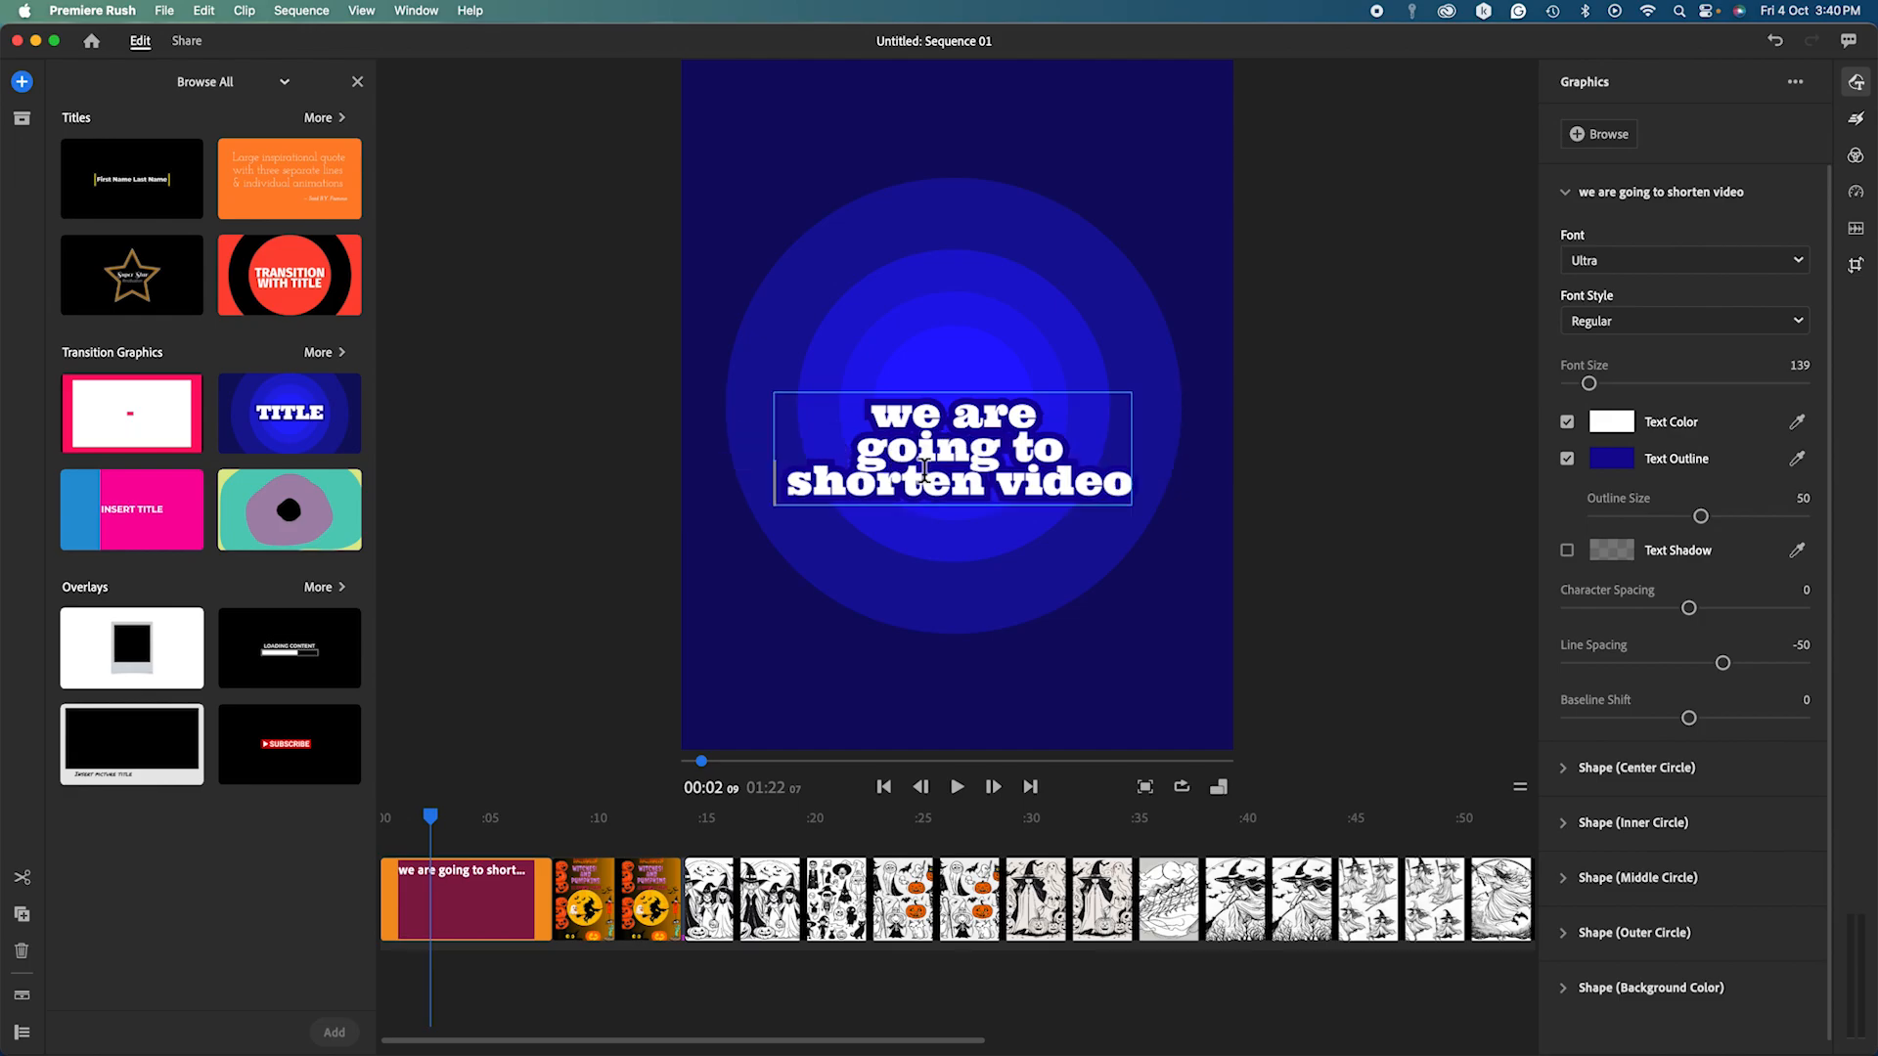
left_click(1130, 499)
key("Return")
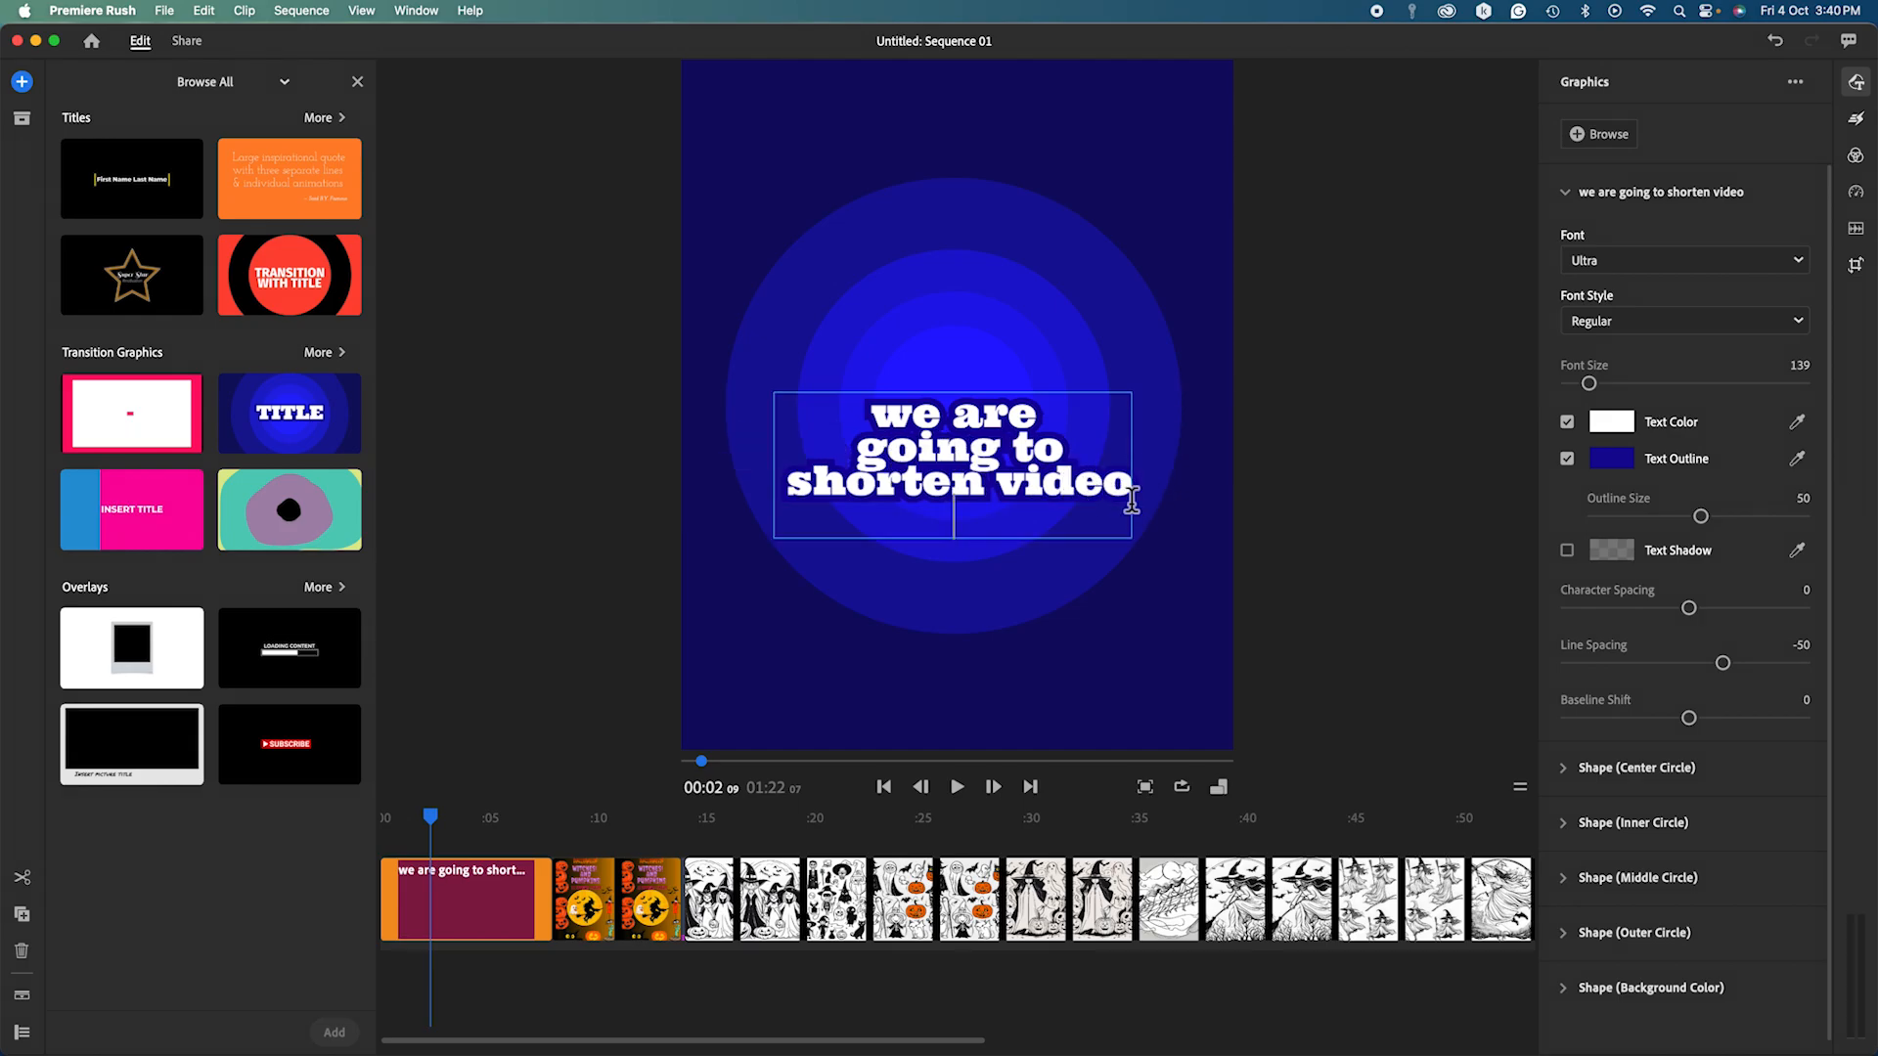
Add title lines 'speed up video', 'add music' and 'adjust music volume'.
type("speed up")
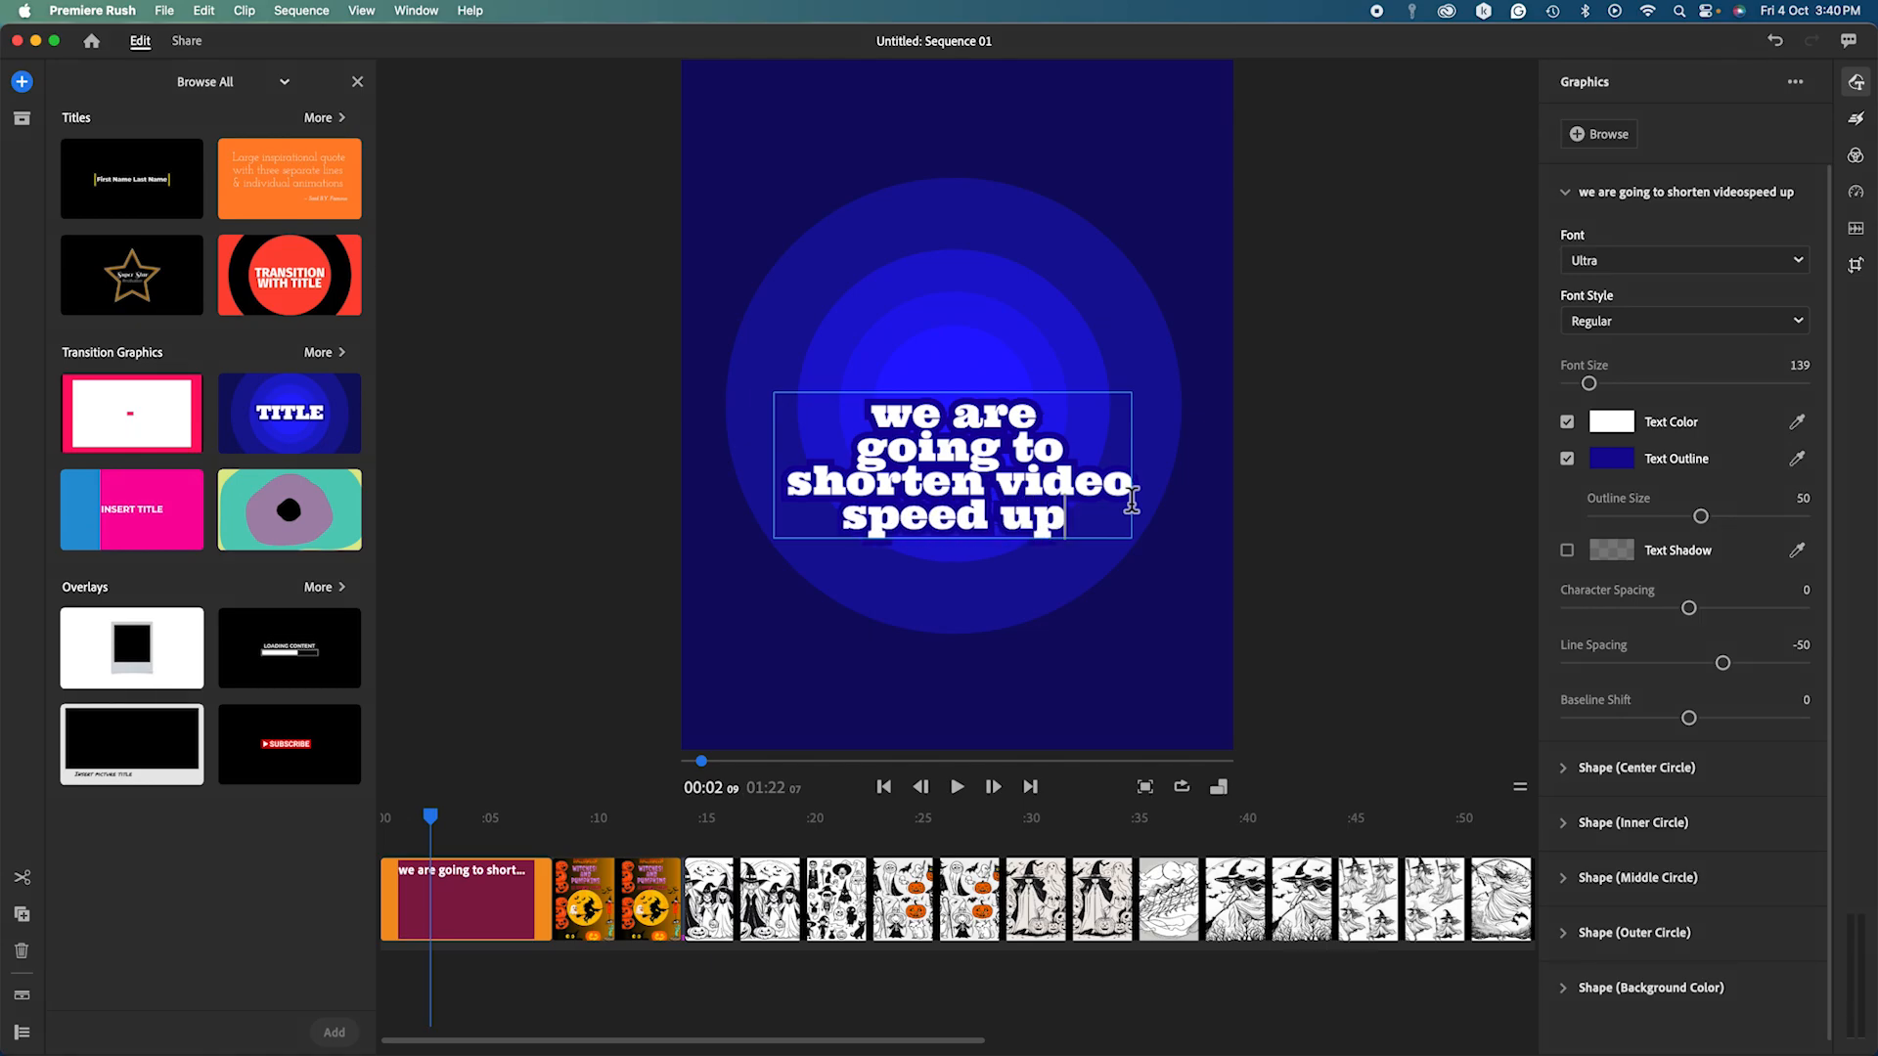
type(" video")
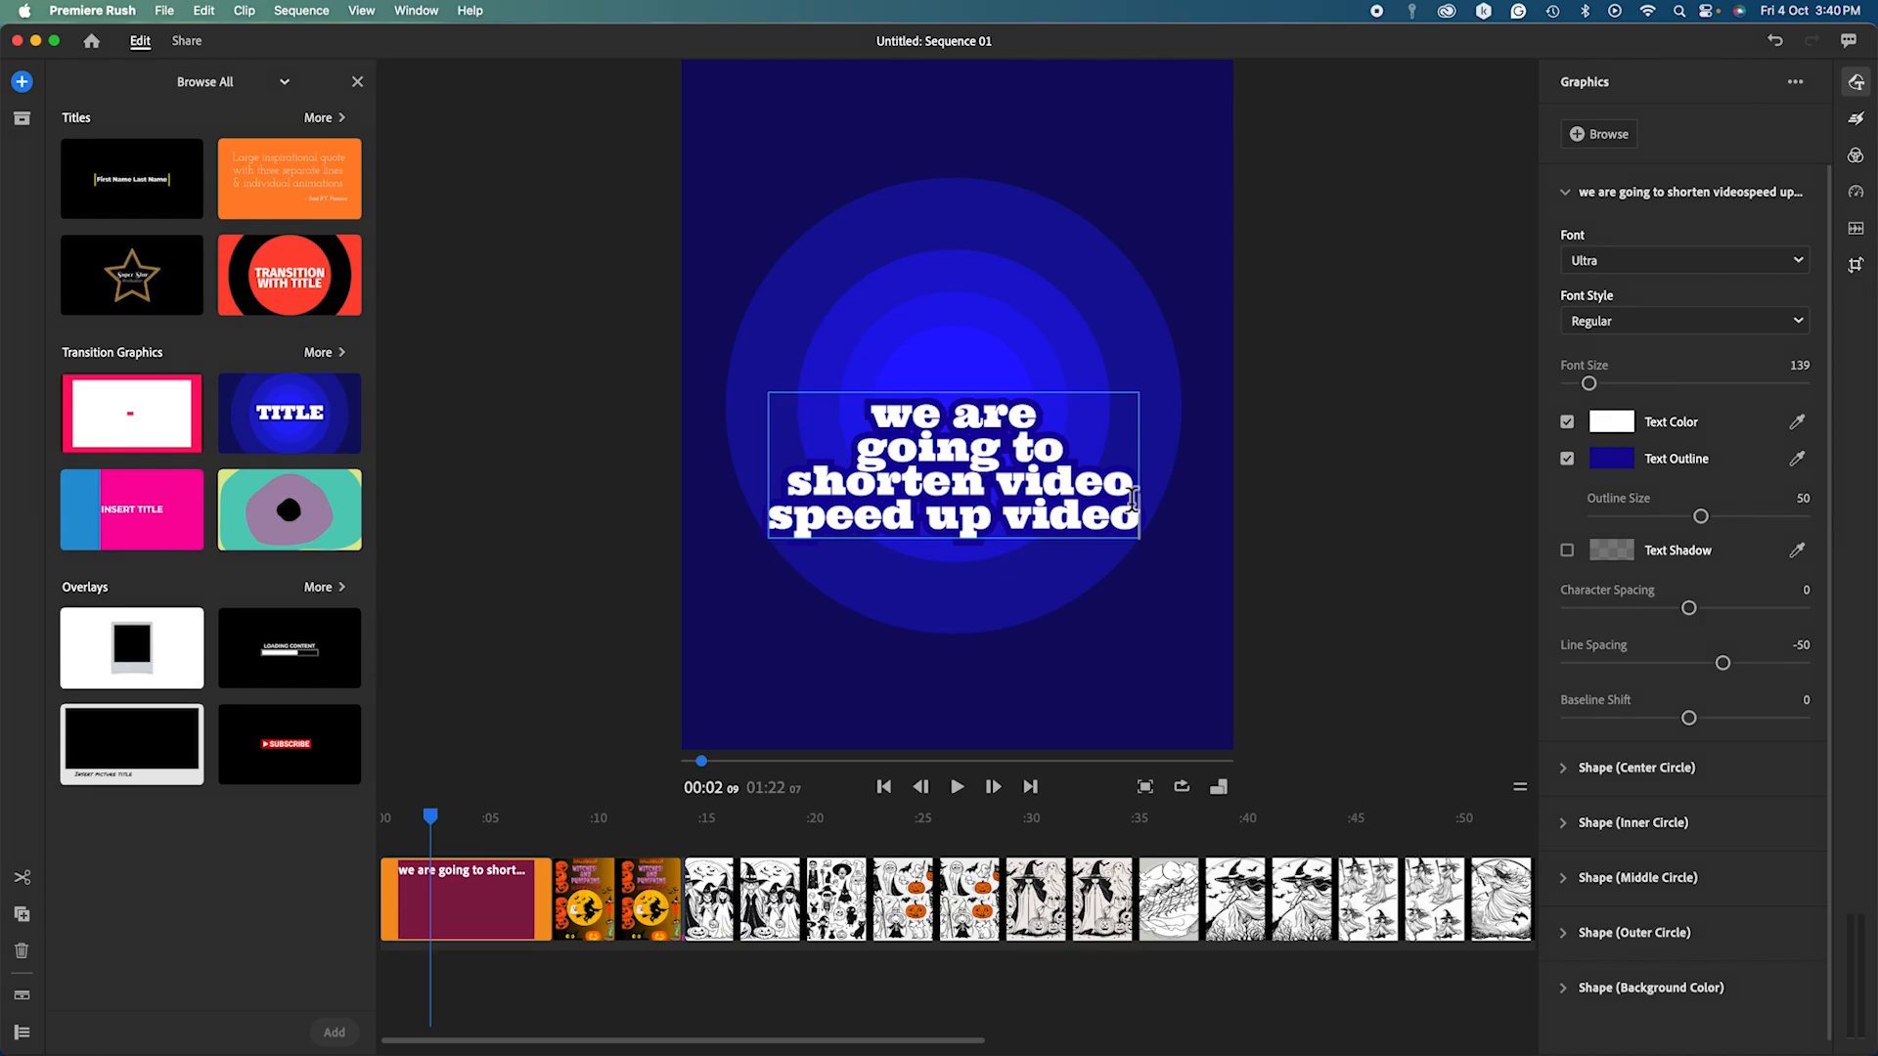
key("Return")
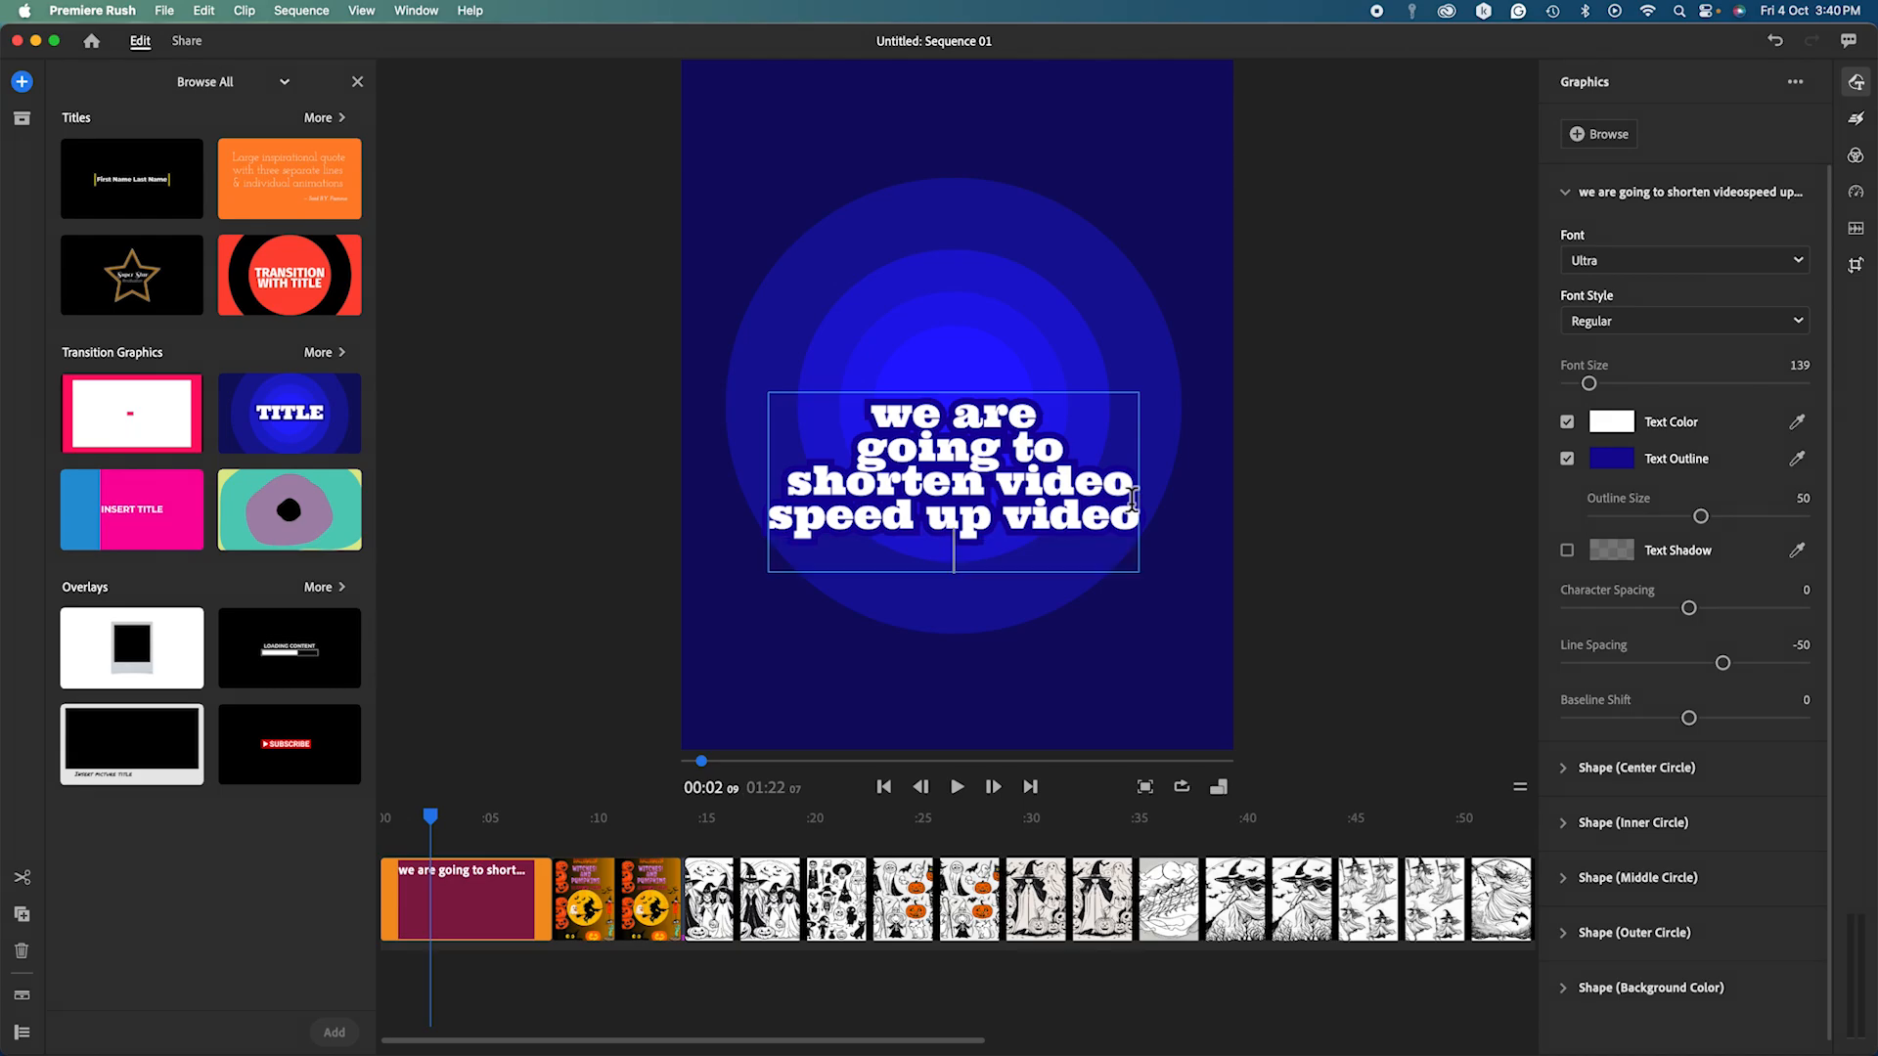
type("add musi")
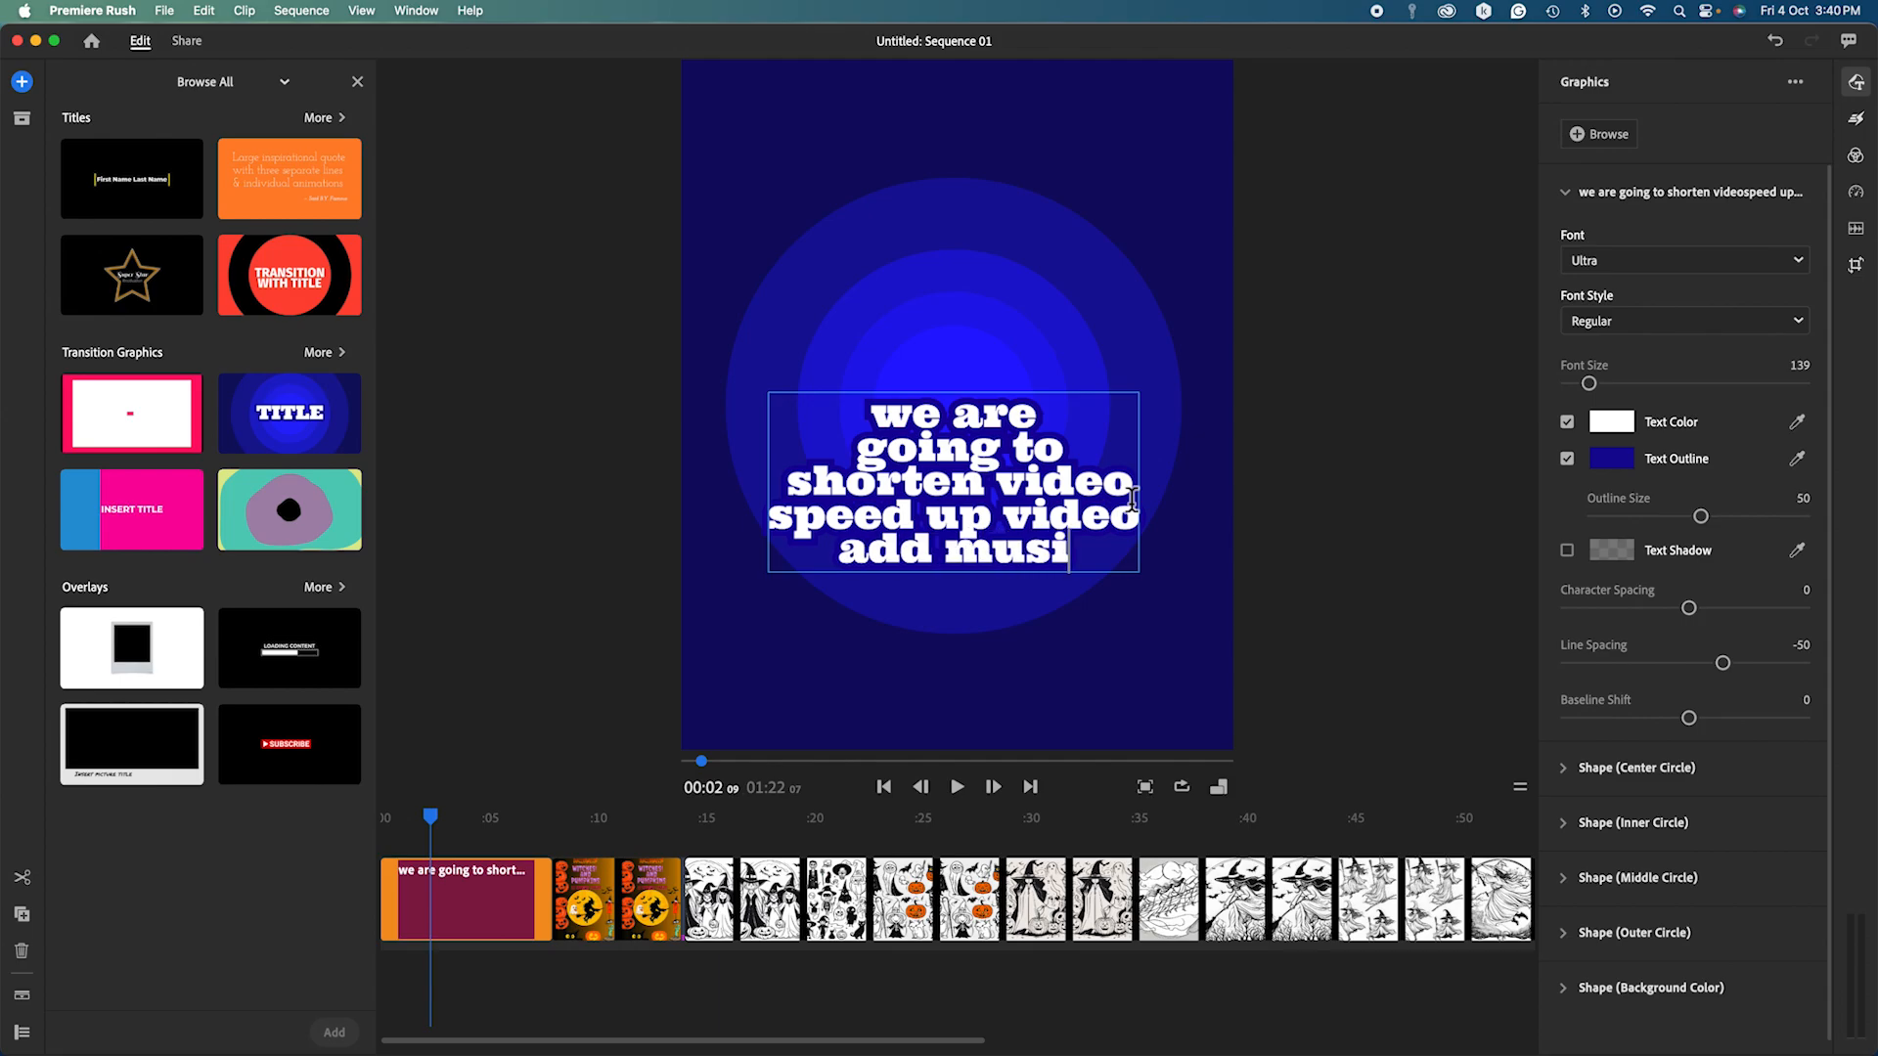
type("c")
key("Return")
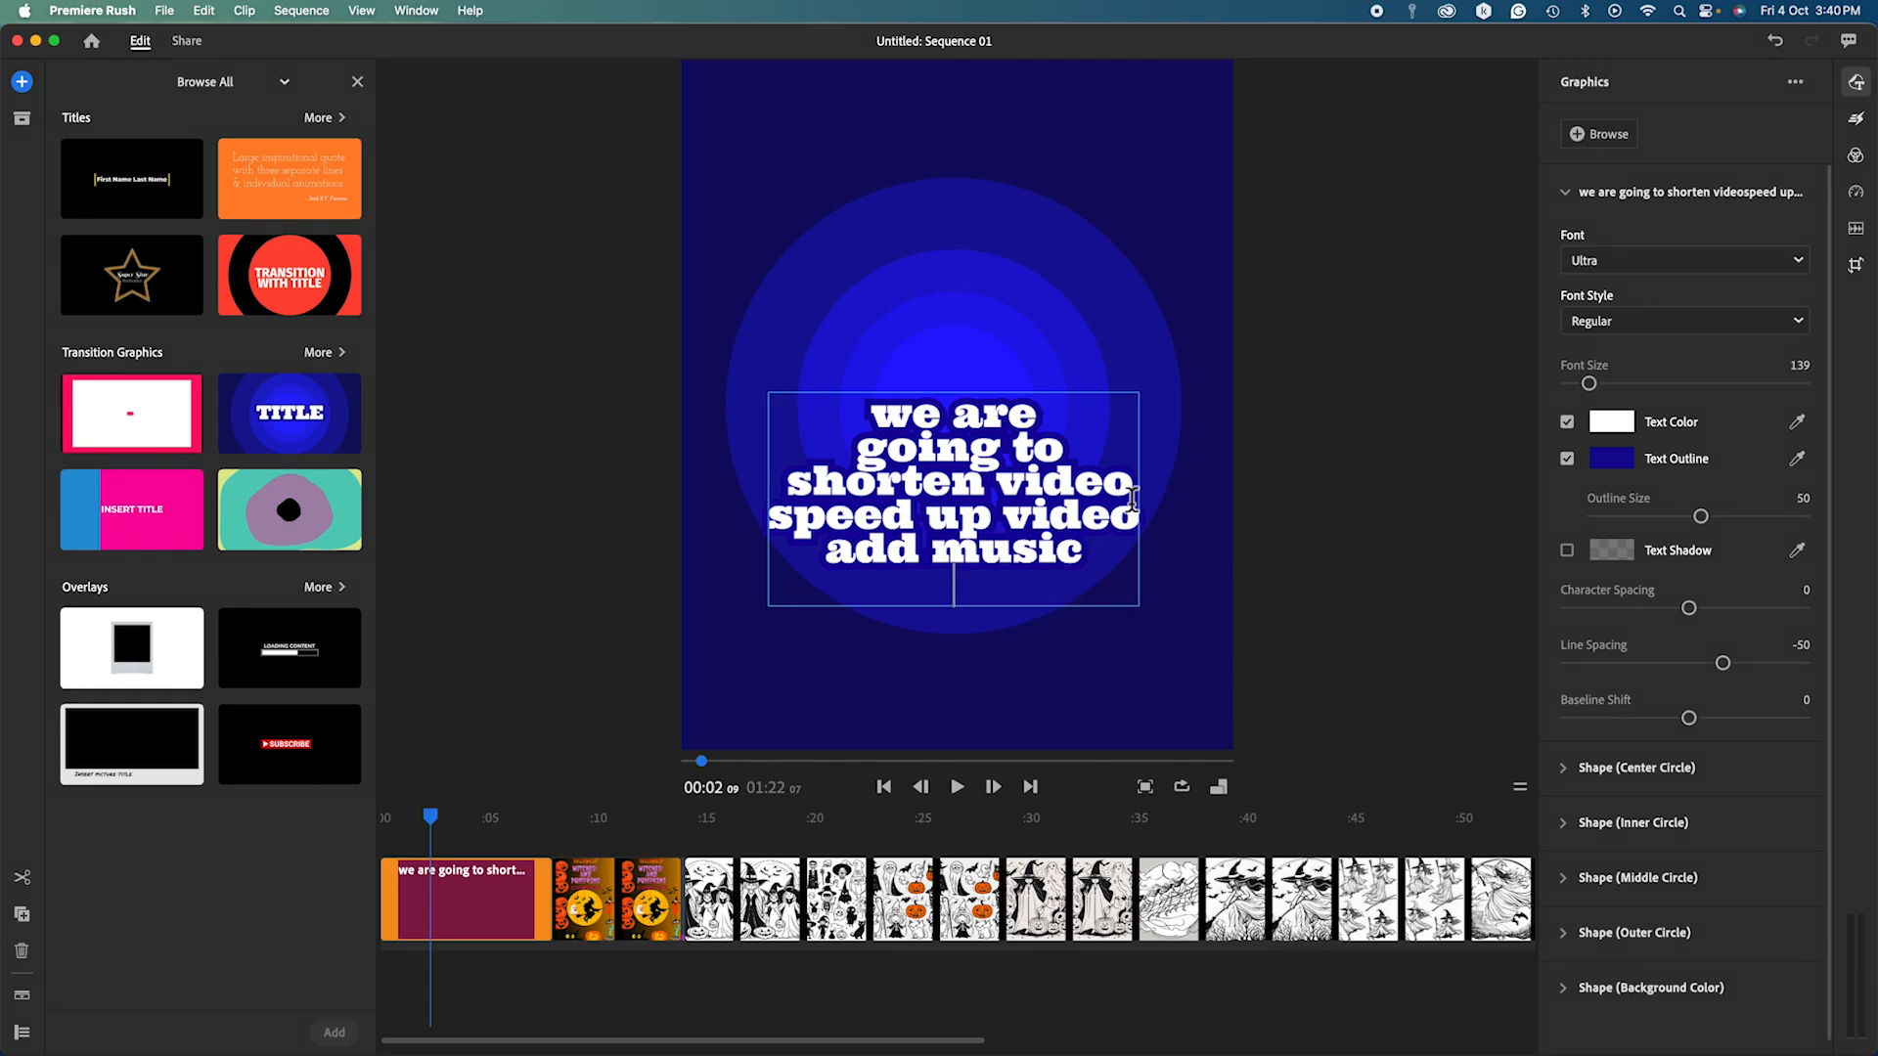
type("ad")
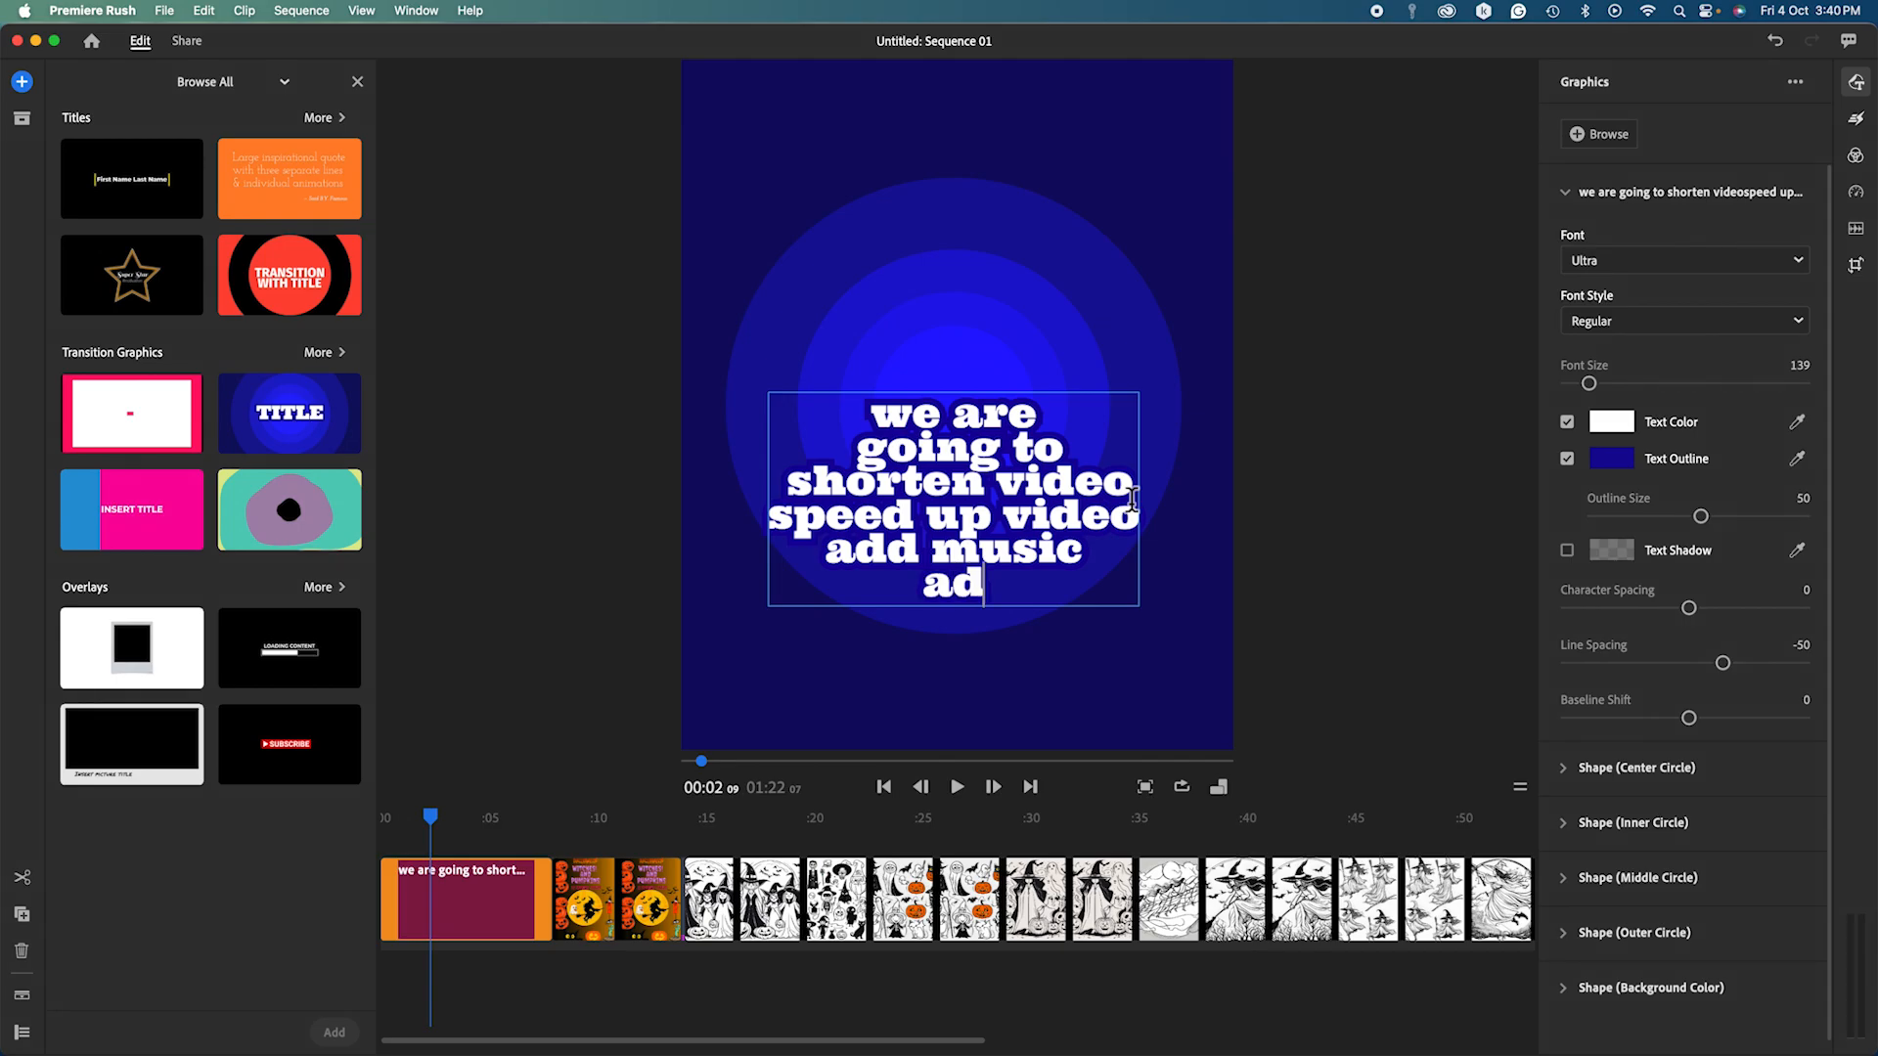
type("just mus")
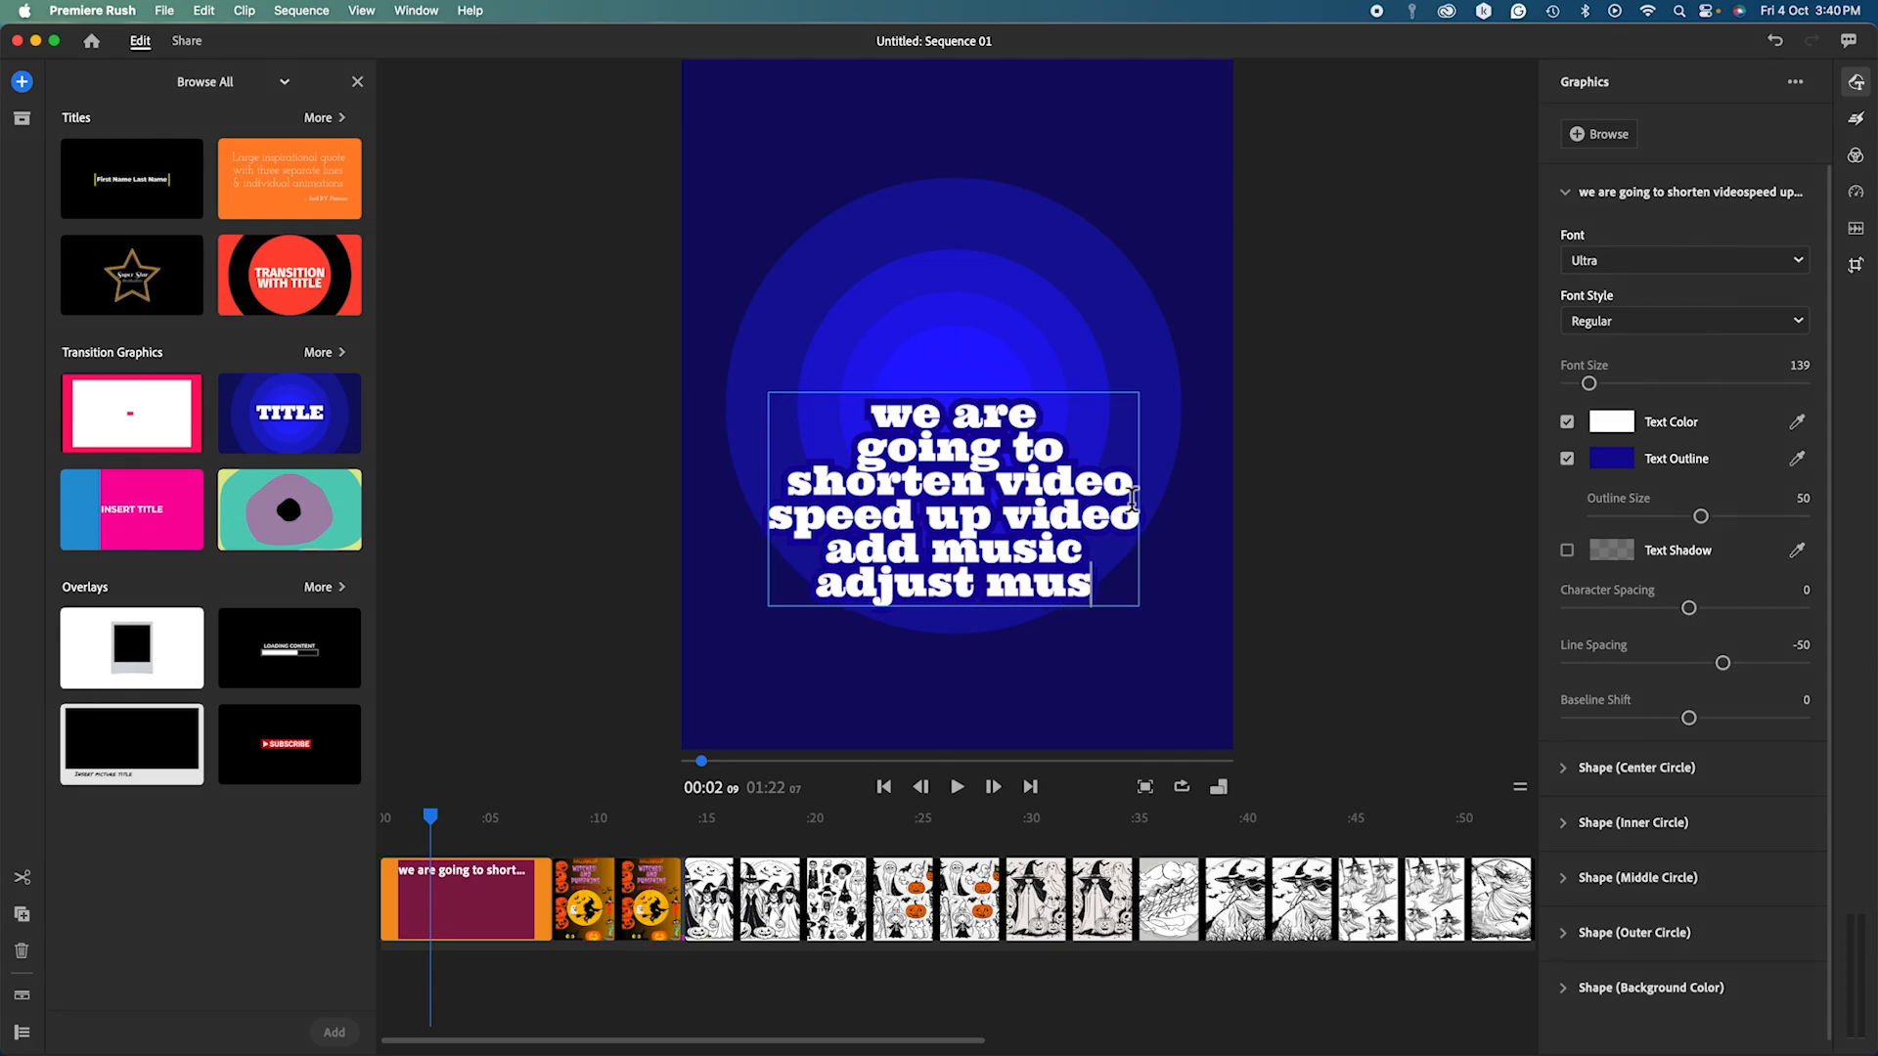
type("ic volume")
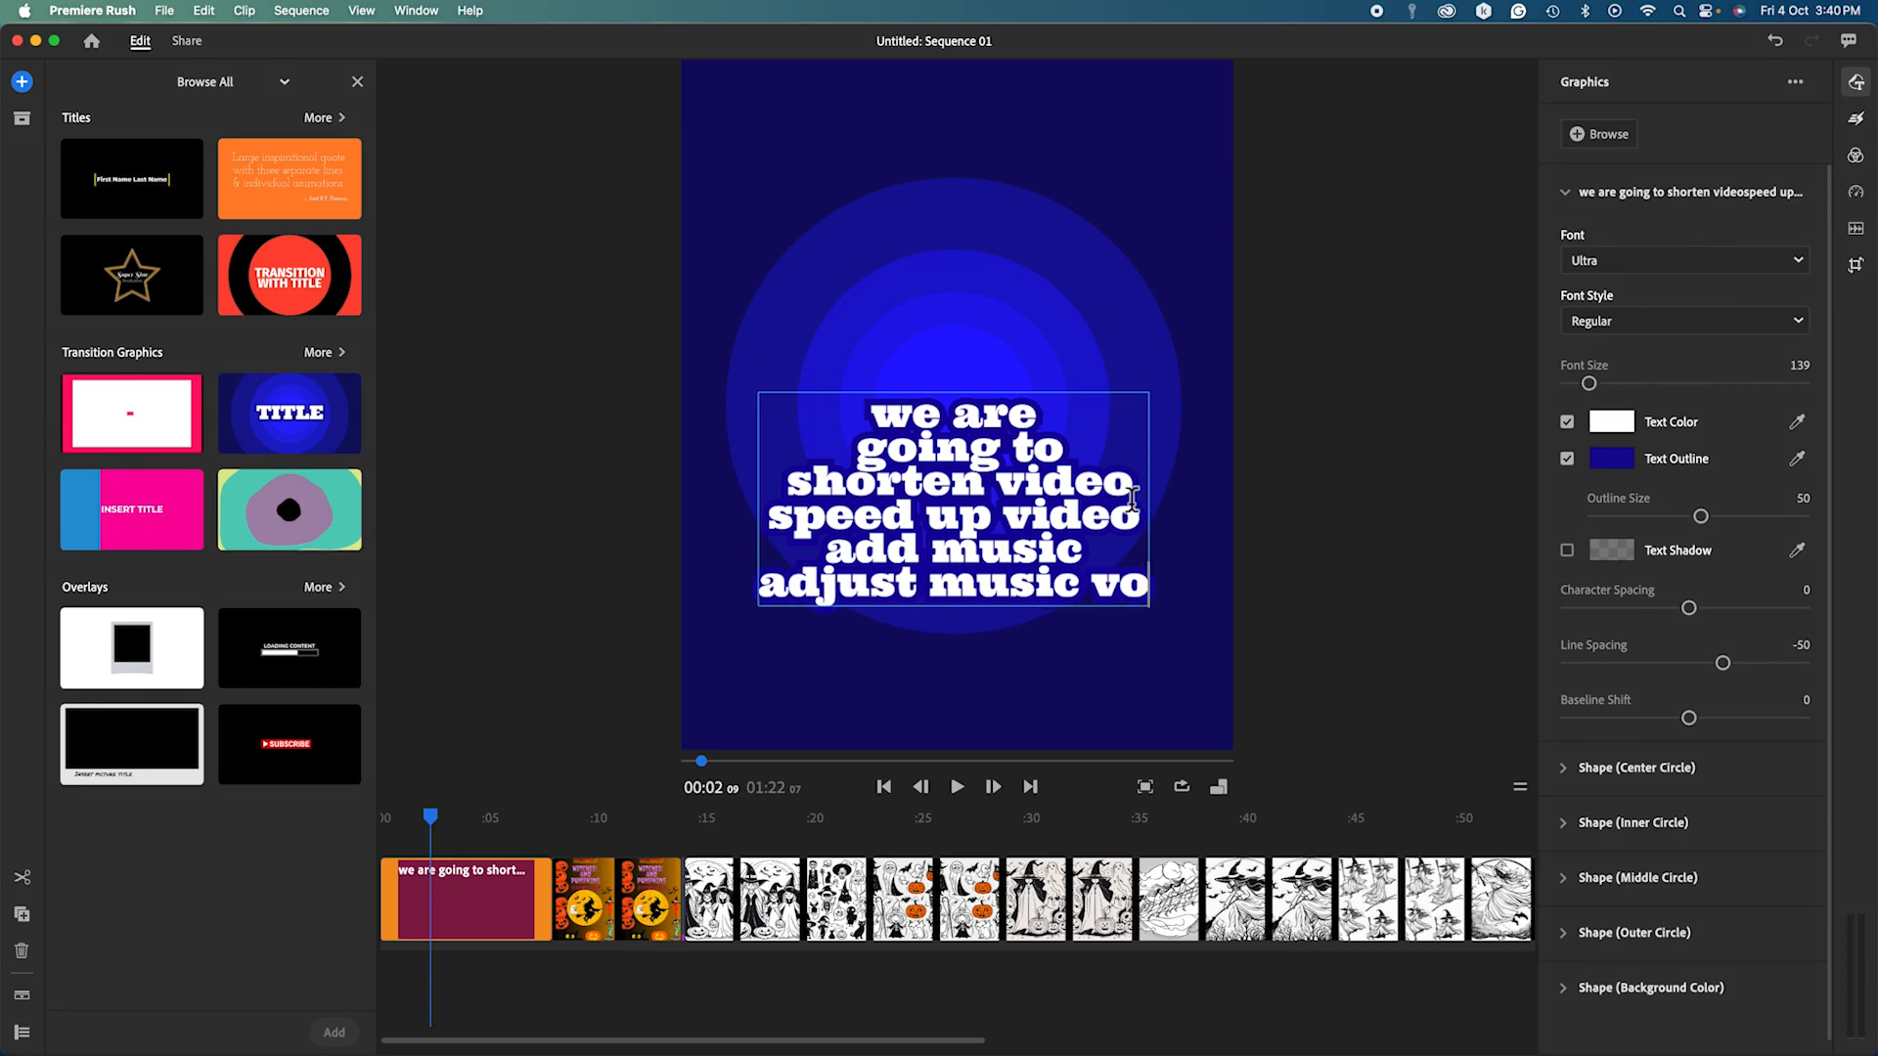
left_click(1171, 677)
left_click(962, 546)
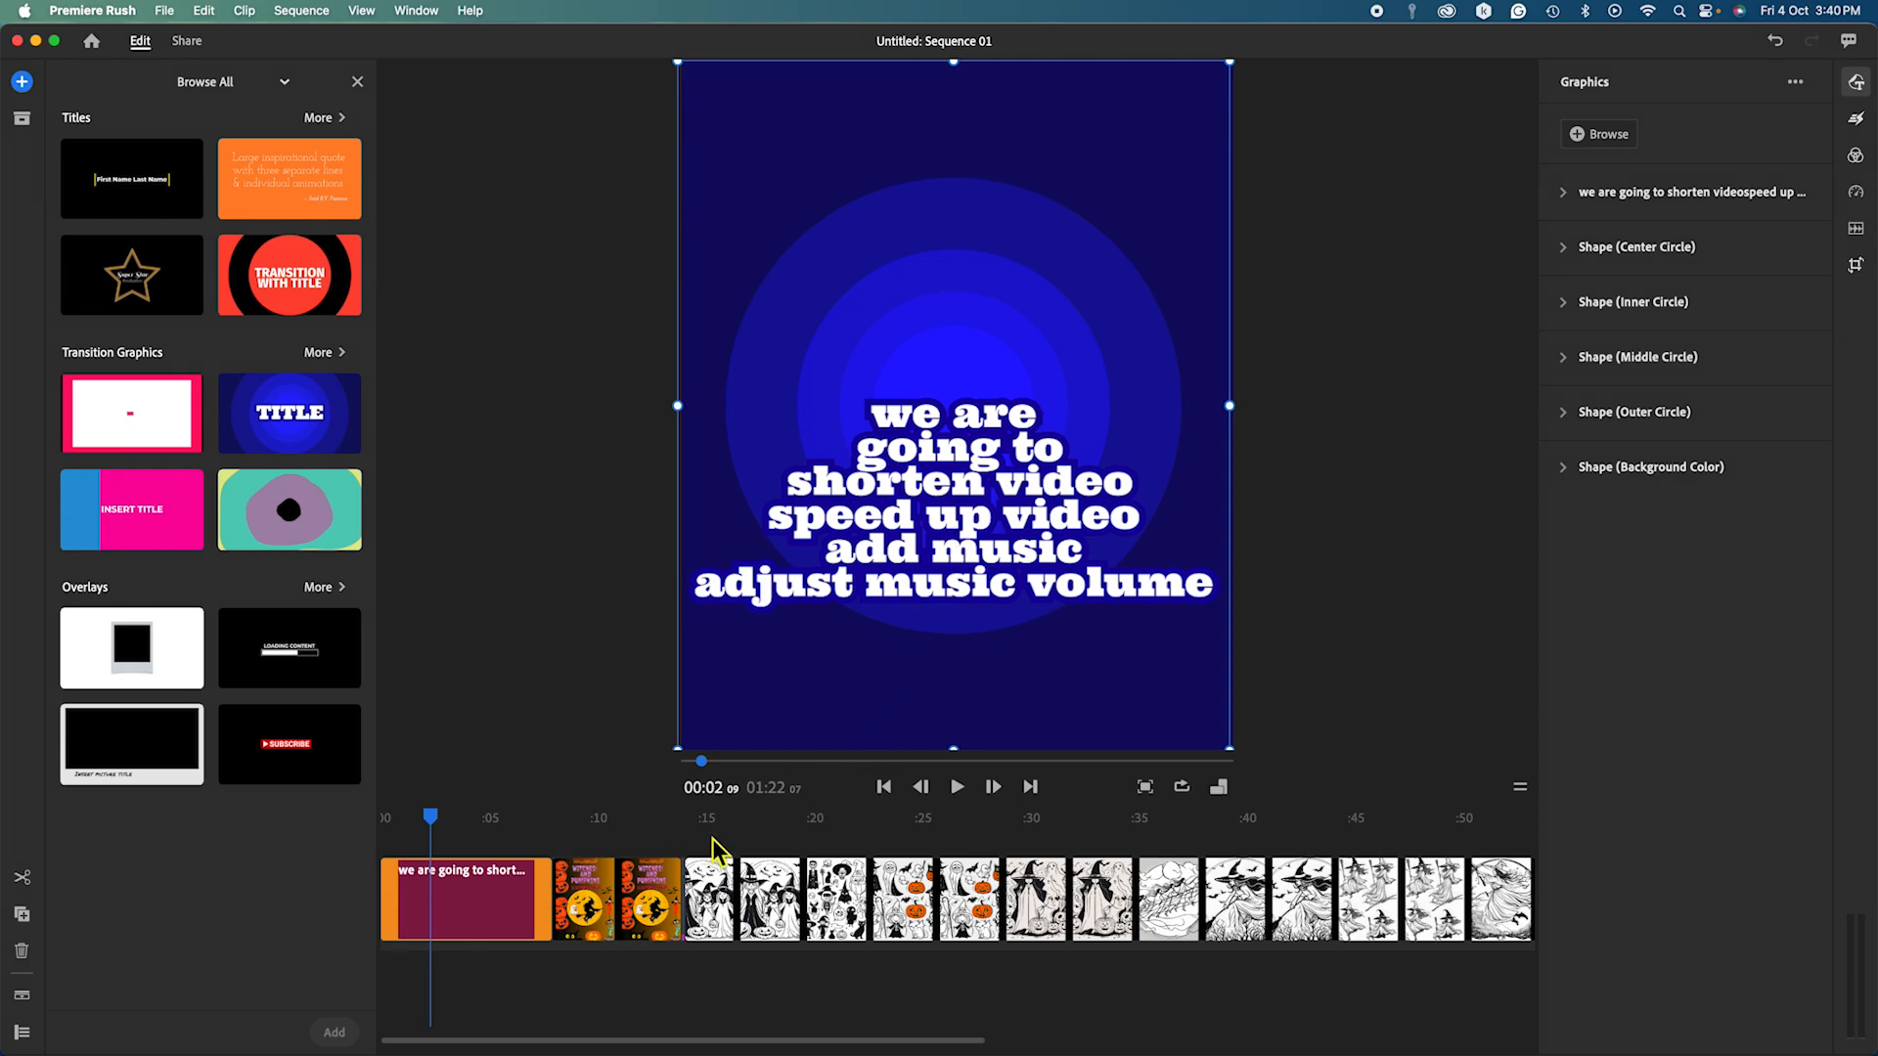
left_click(958, 788)
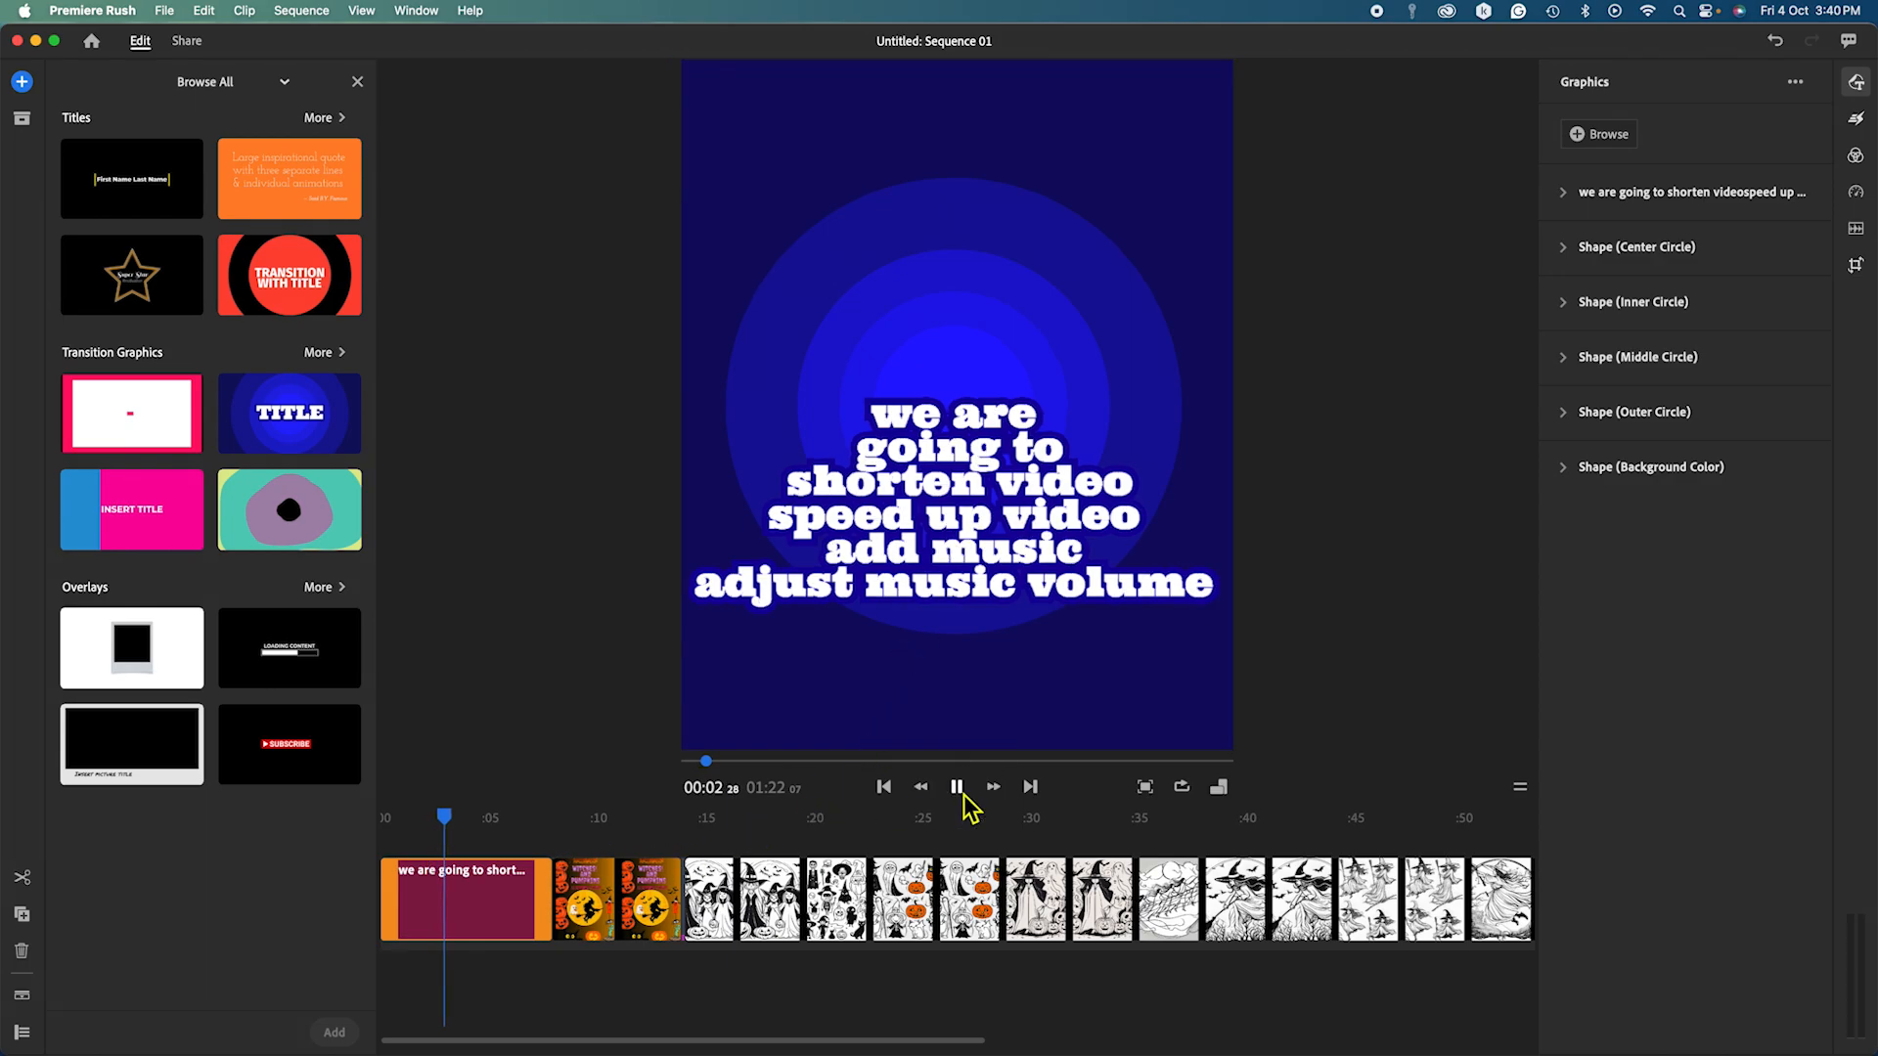
left_click_drag(480, 816, 383, 838)
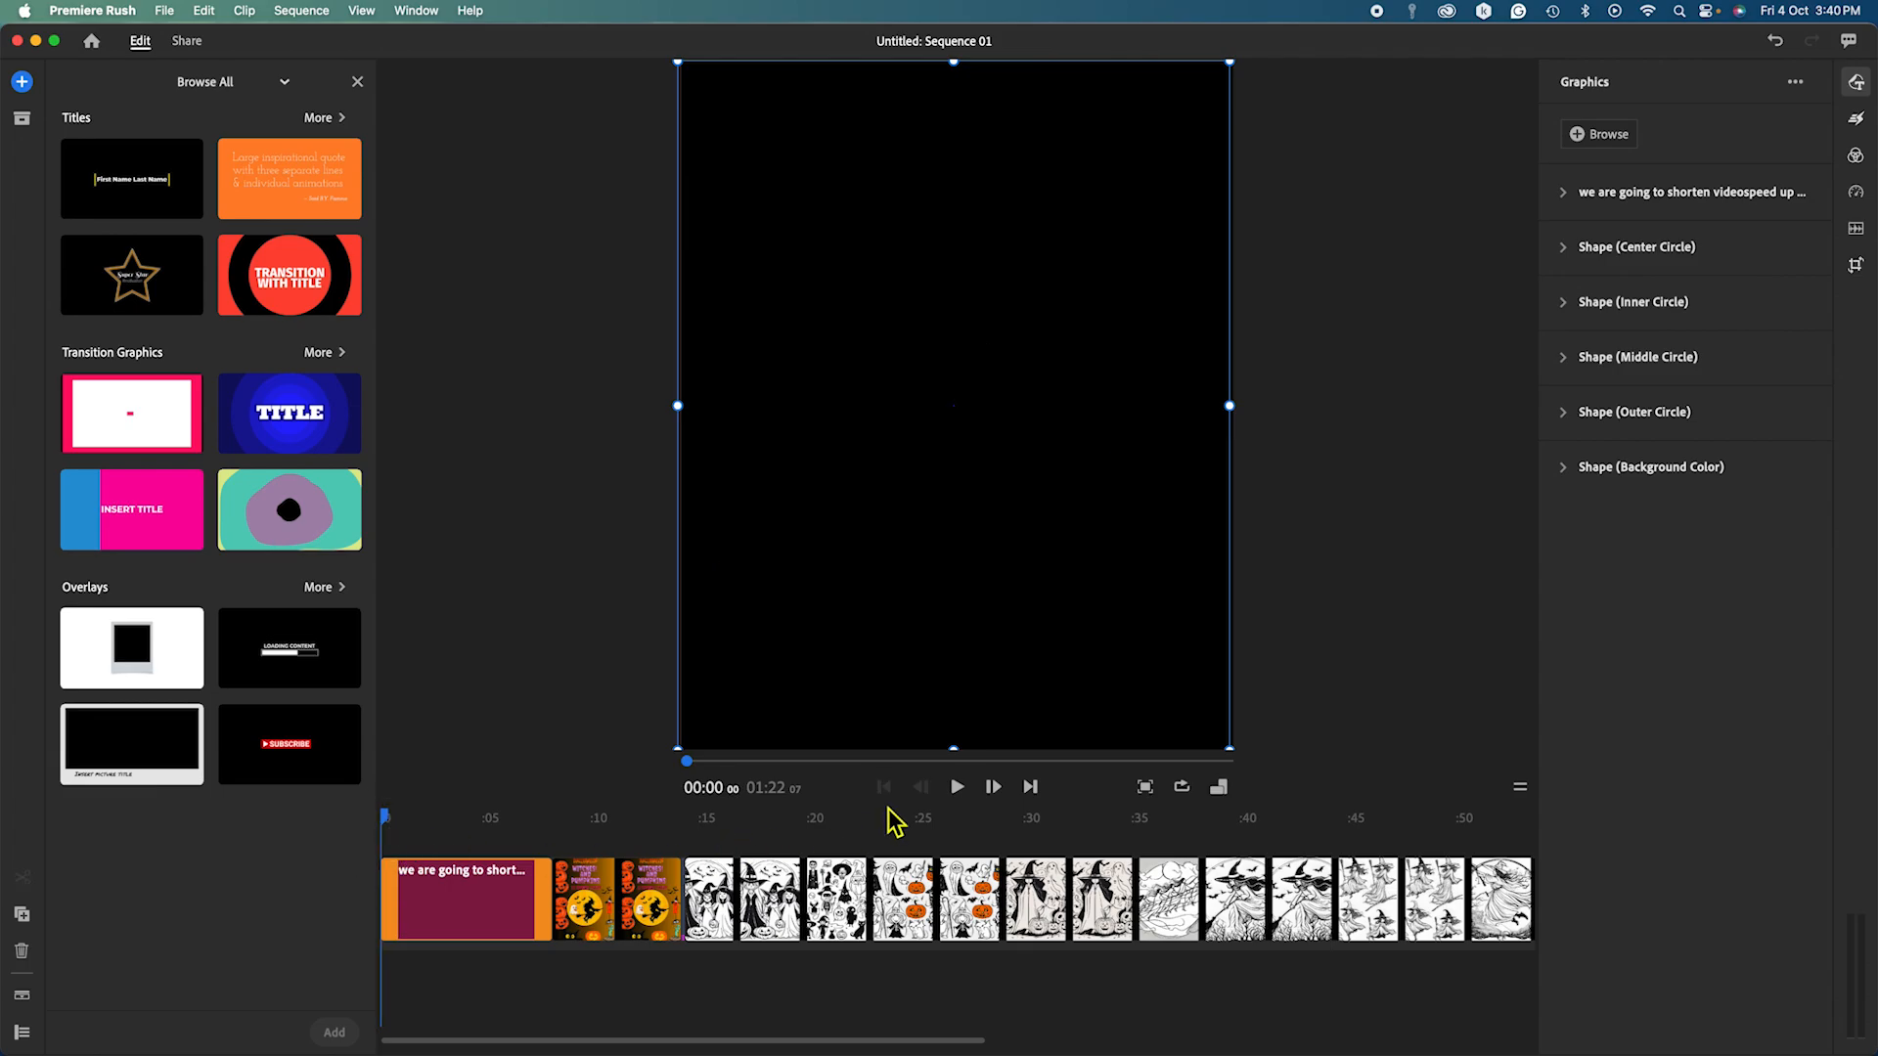
left_click(957, 788)
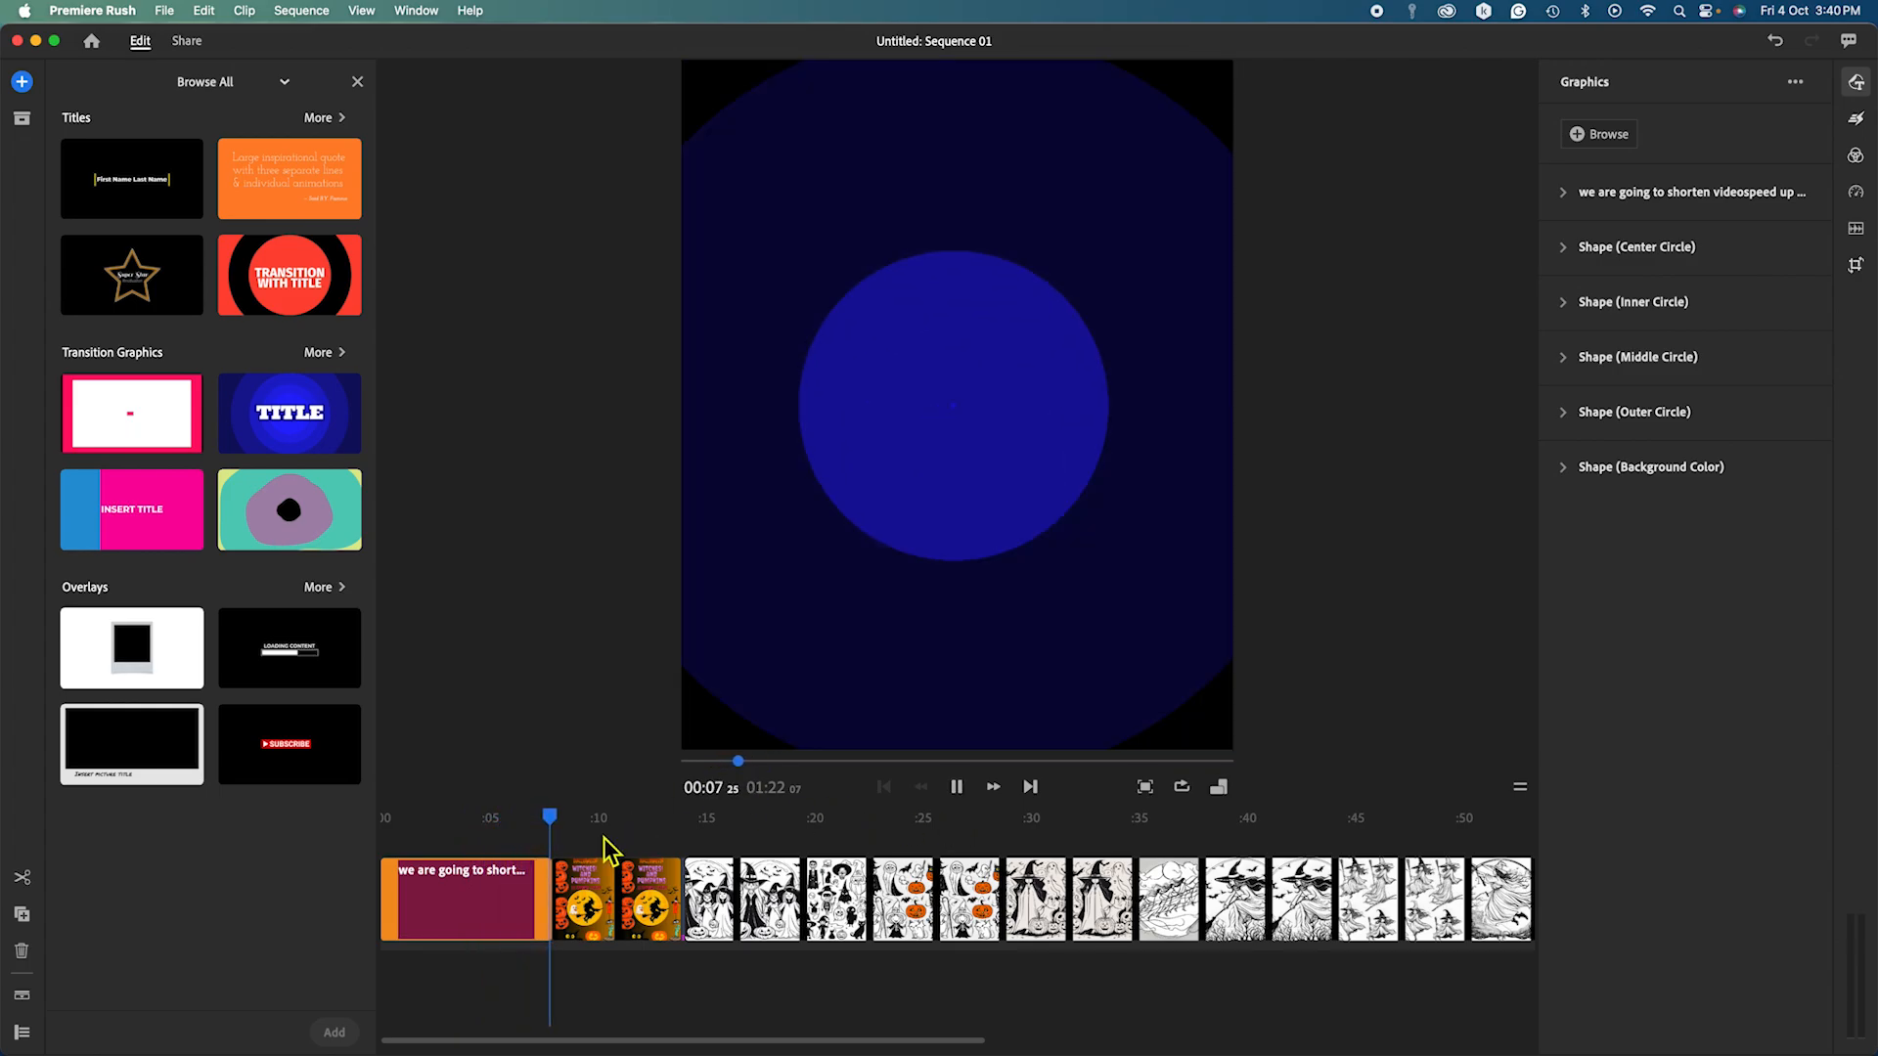
left_click(464, 890)
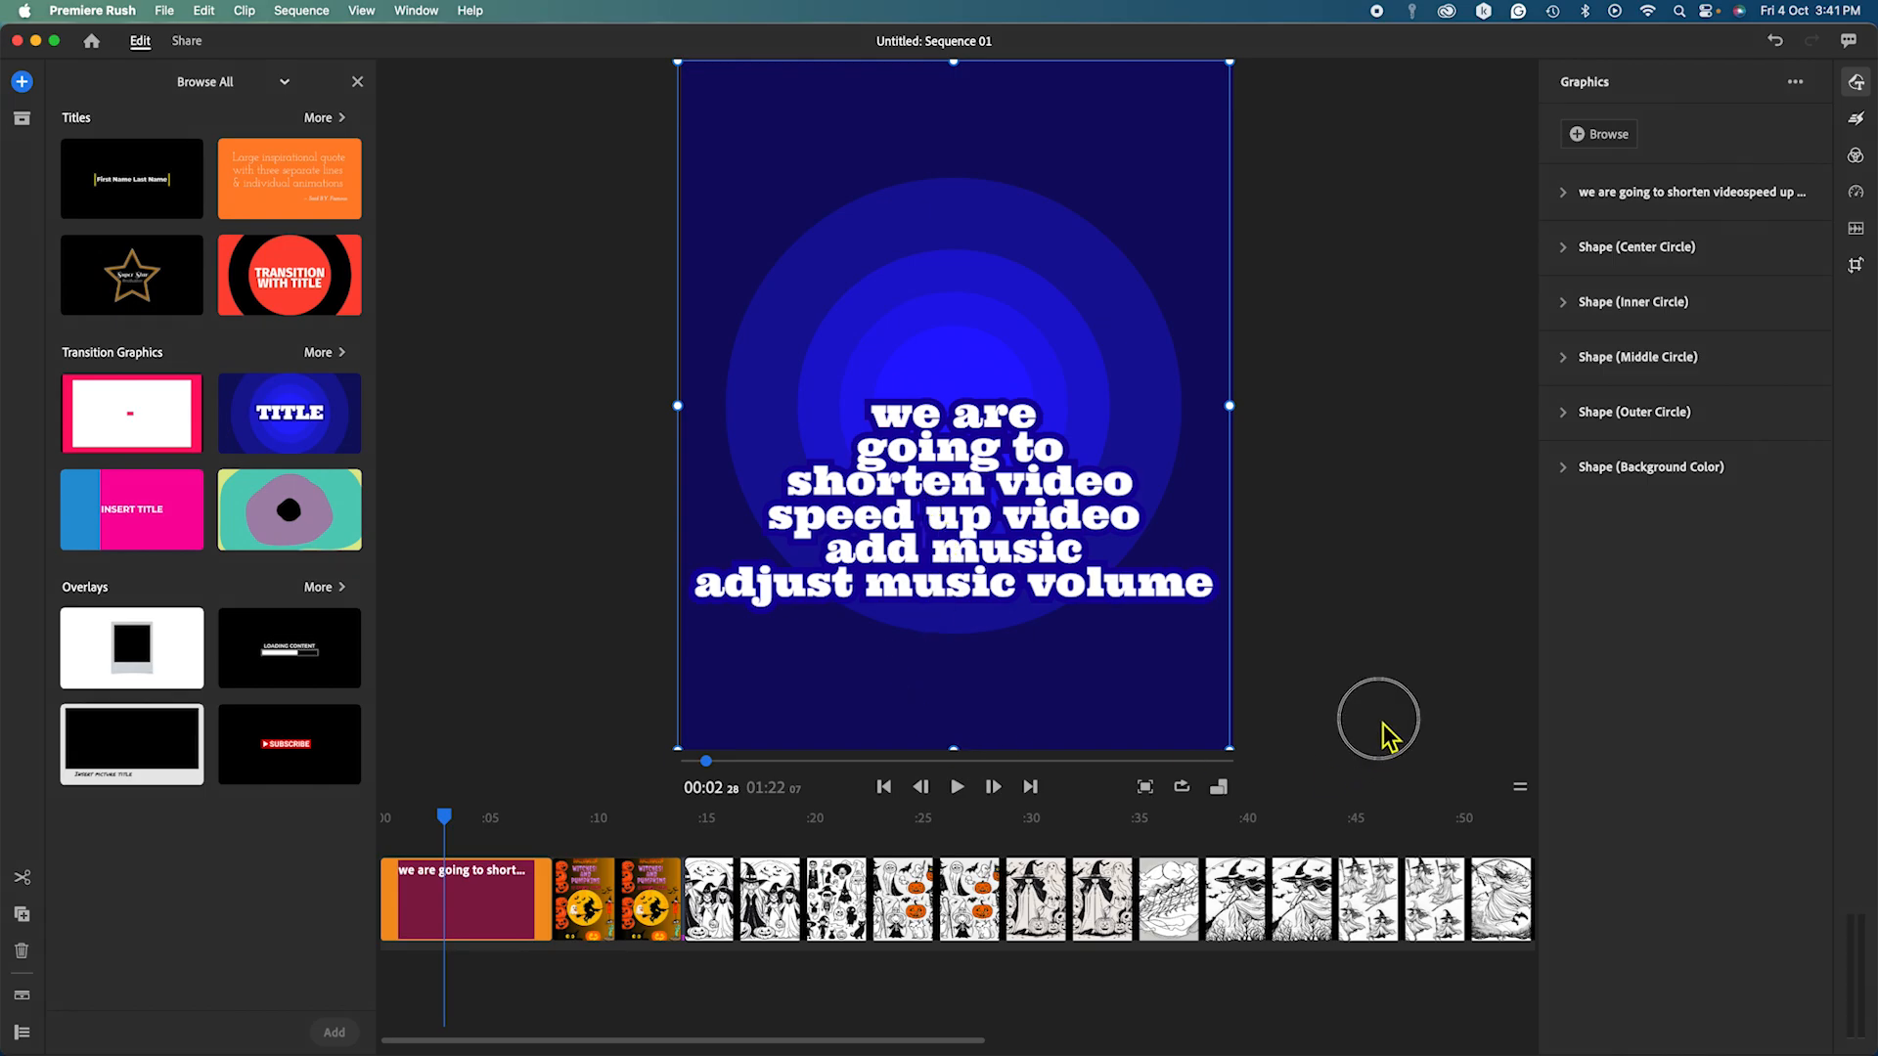
left_click(1379, 751)
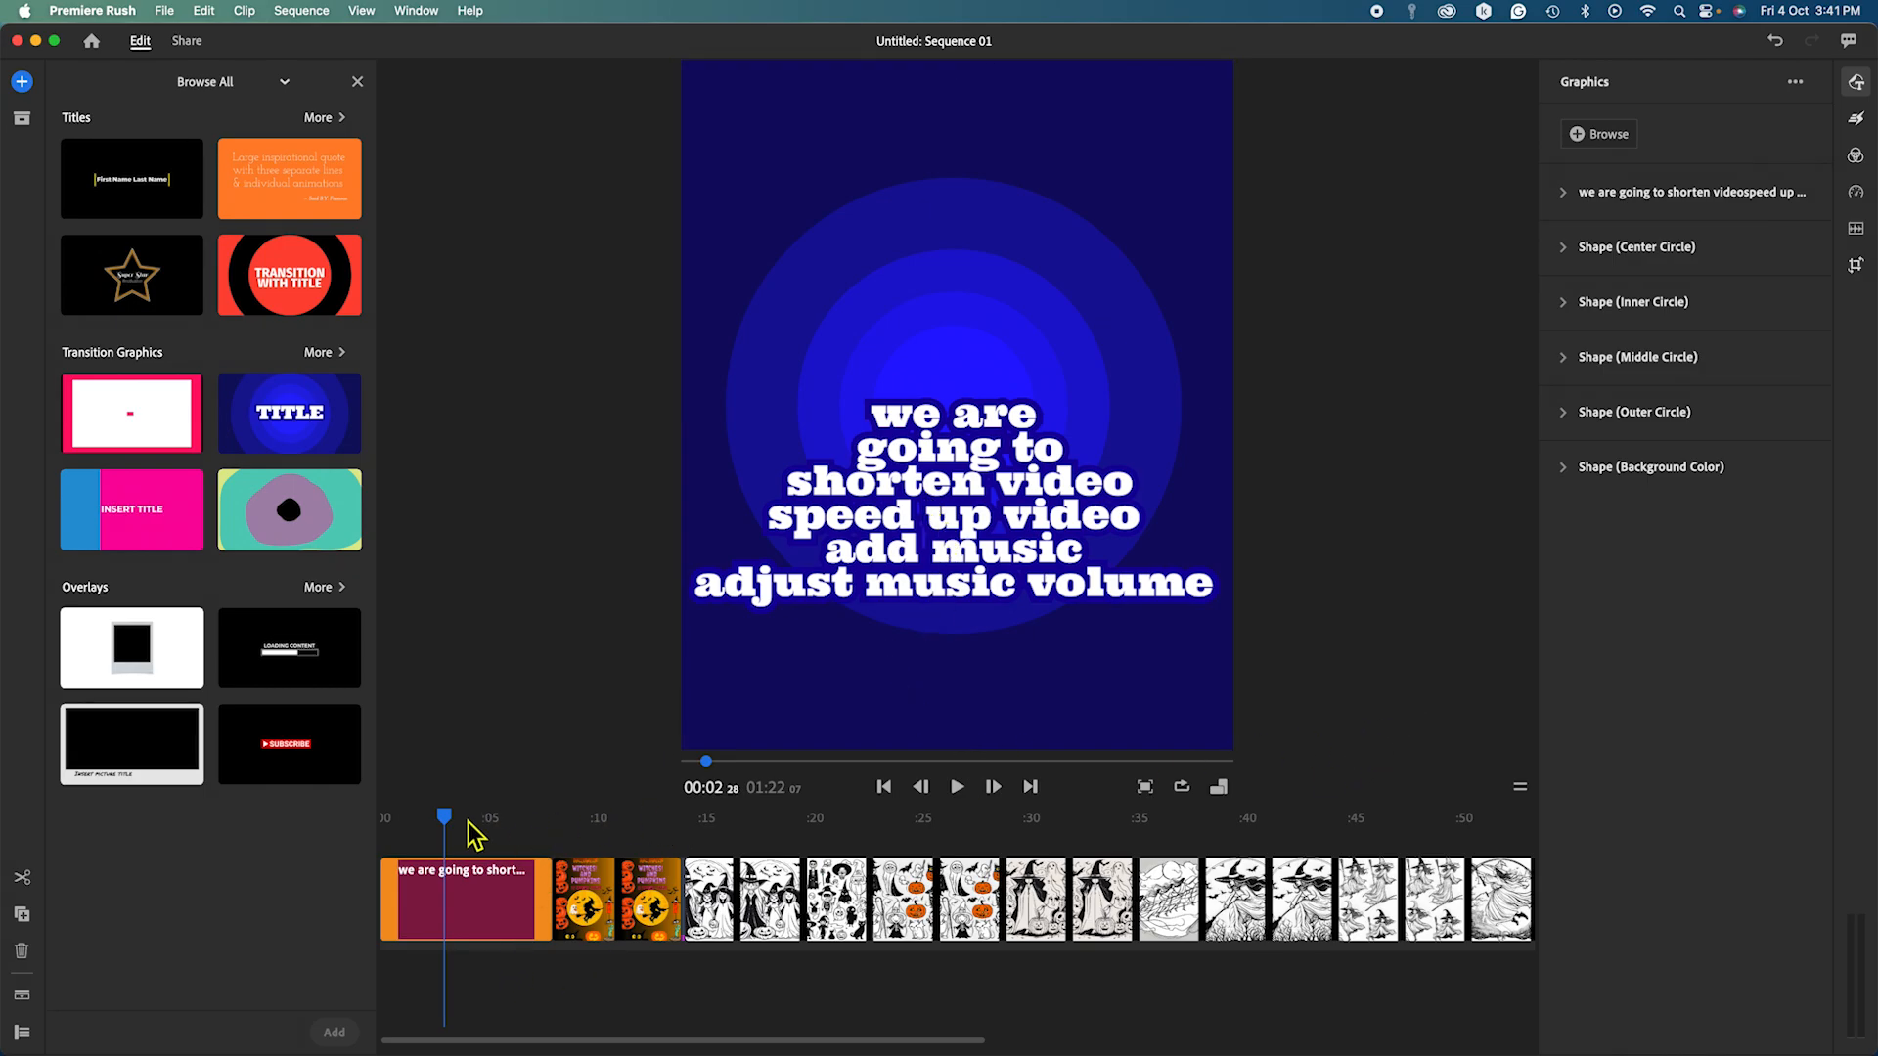
left_click_drag(443, 813, 383, 817)
left_click(957, 789)
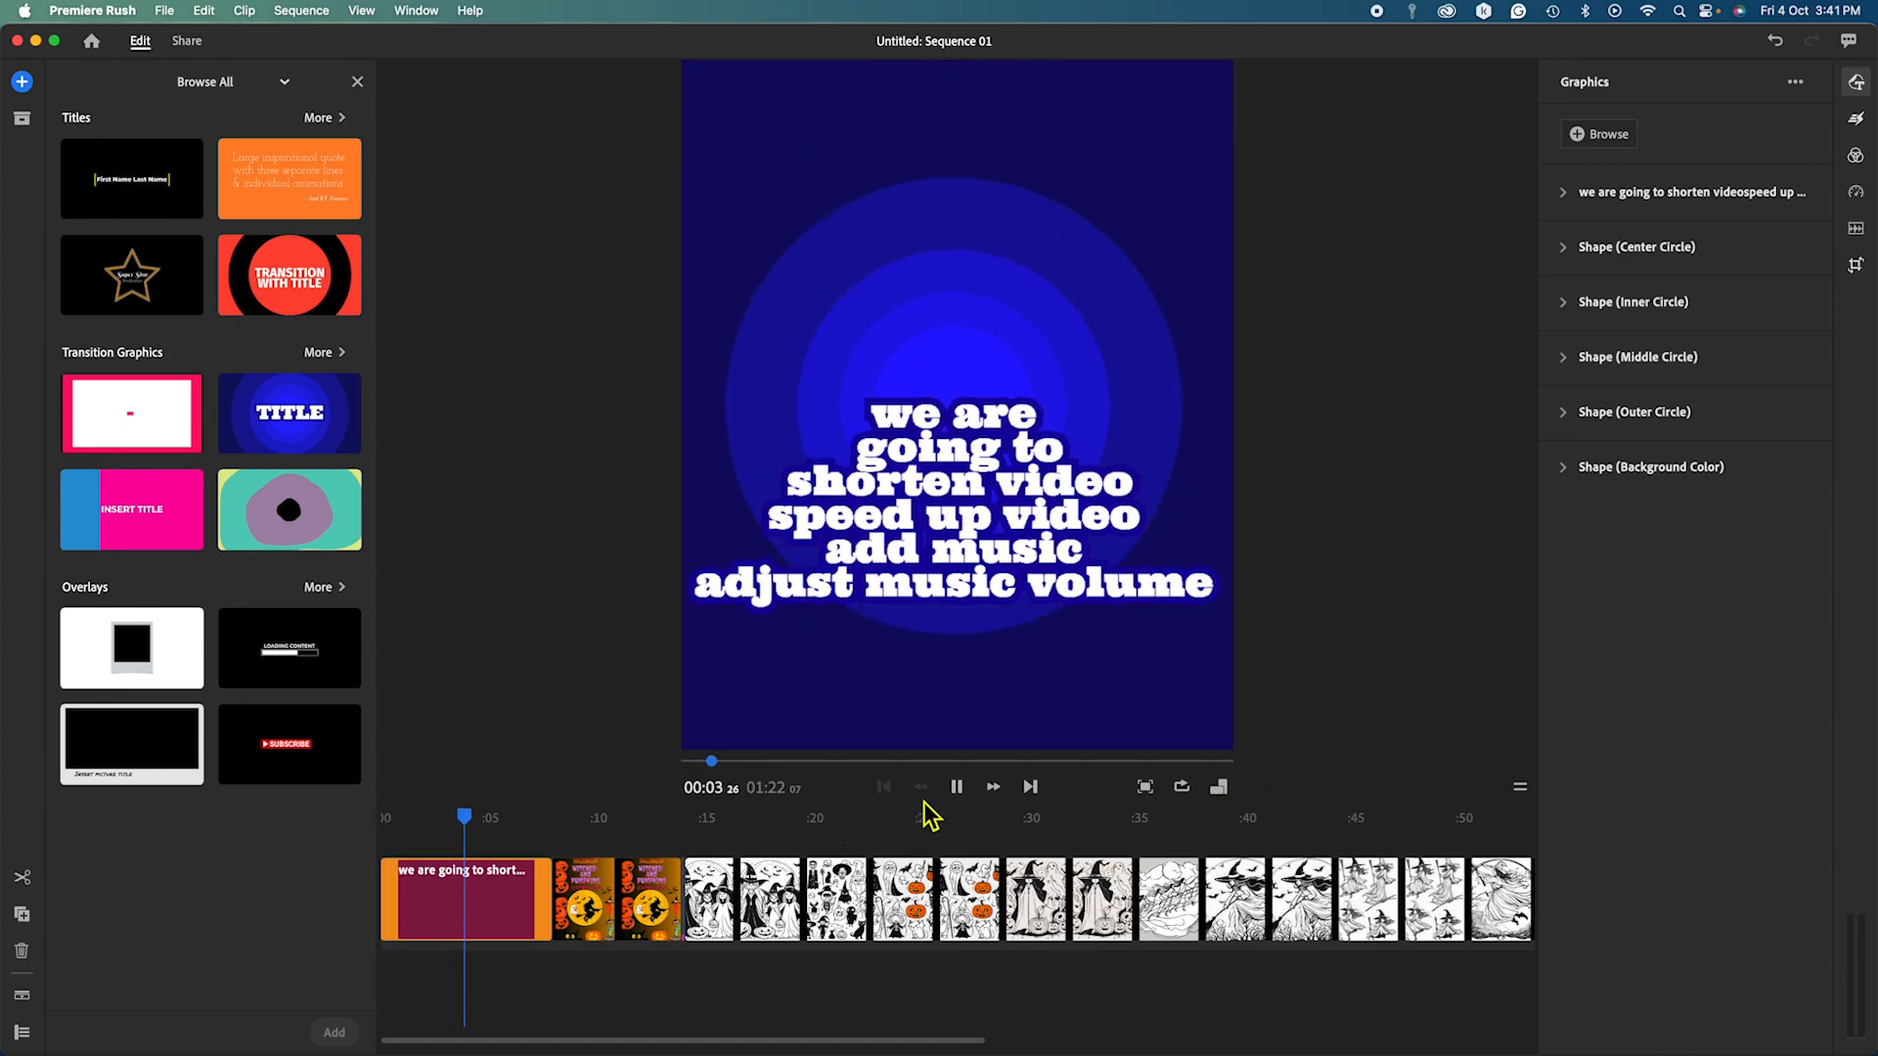
Trim the final pumpkin clip and the long coloring-page clip, cutting the sequence to 00:19.
left_click(956, 788)
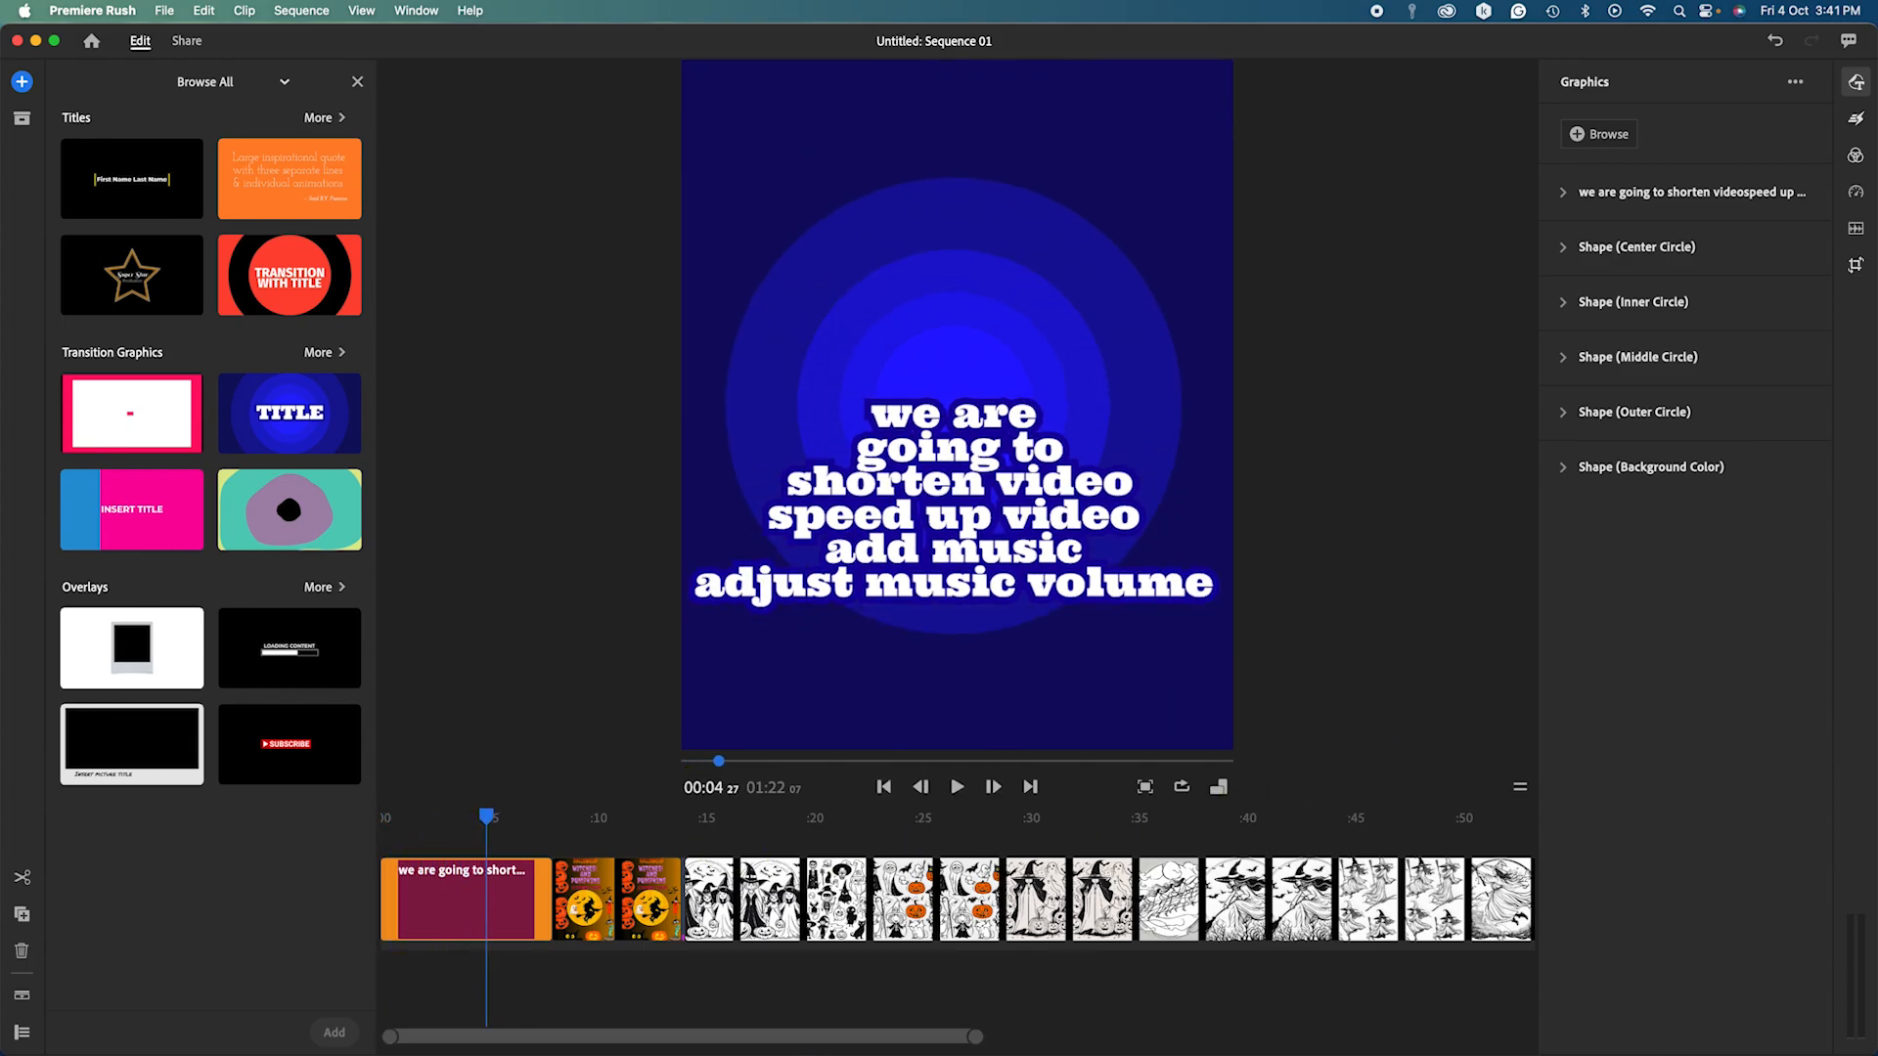
left_click_drag(773, 1036, 1103, 1035)
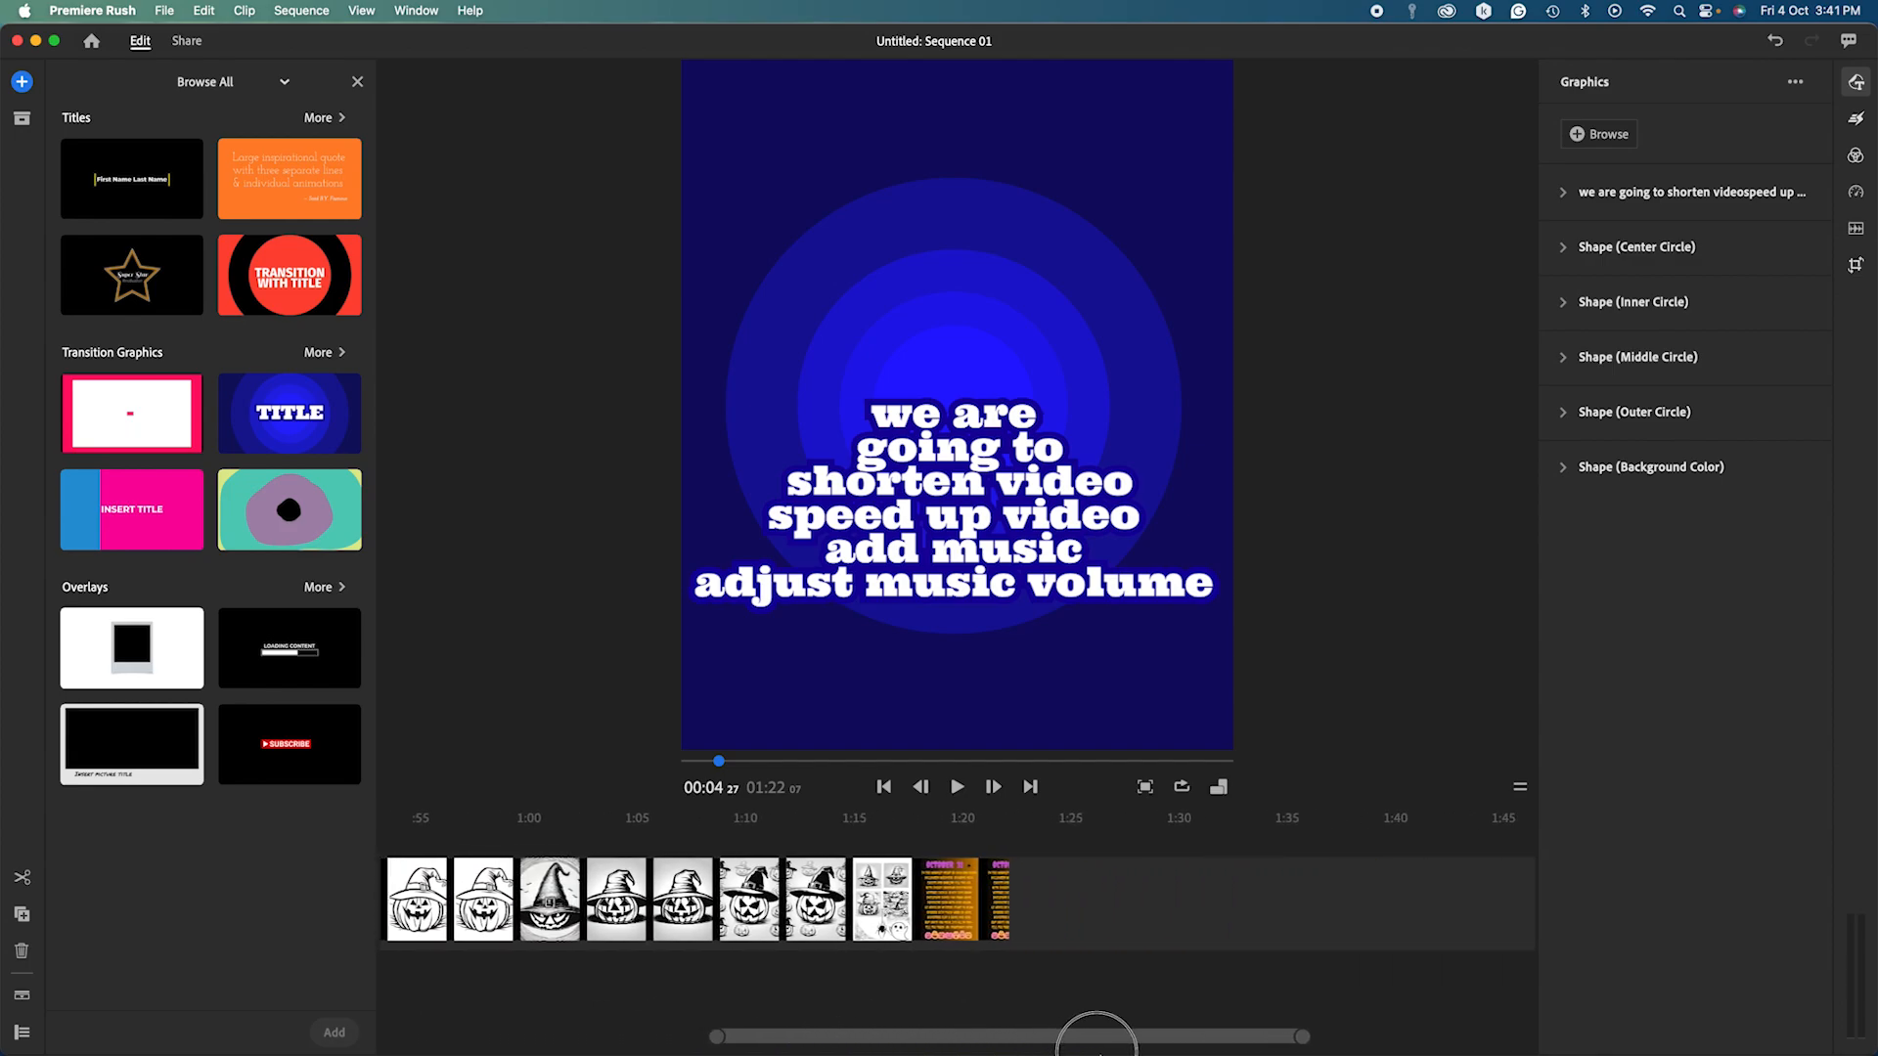
left_click(870, 914)
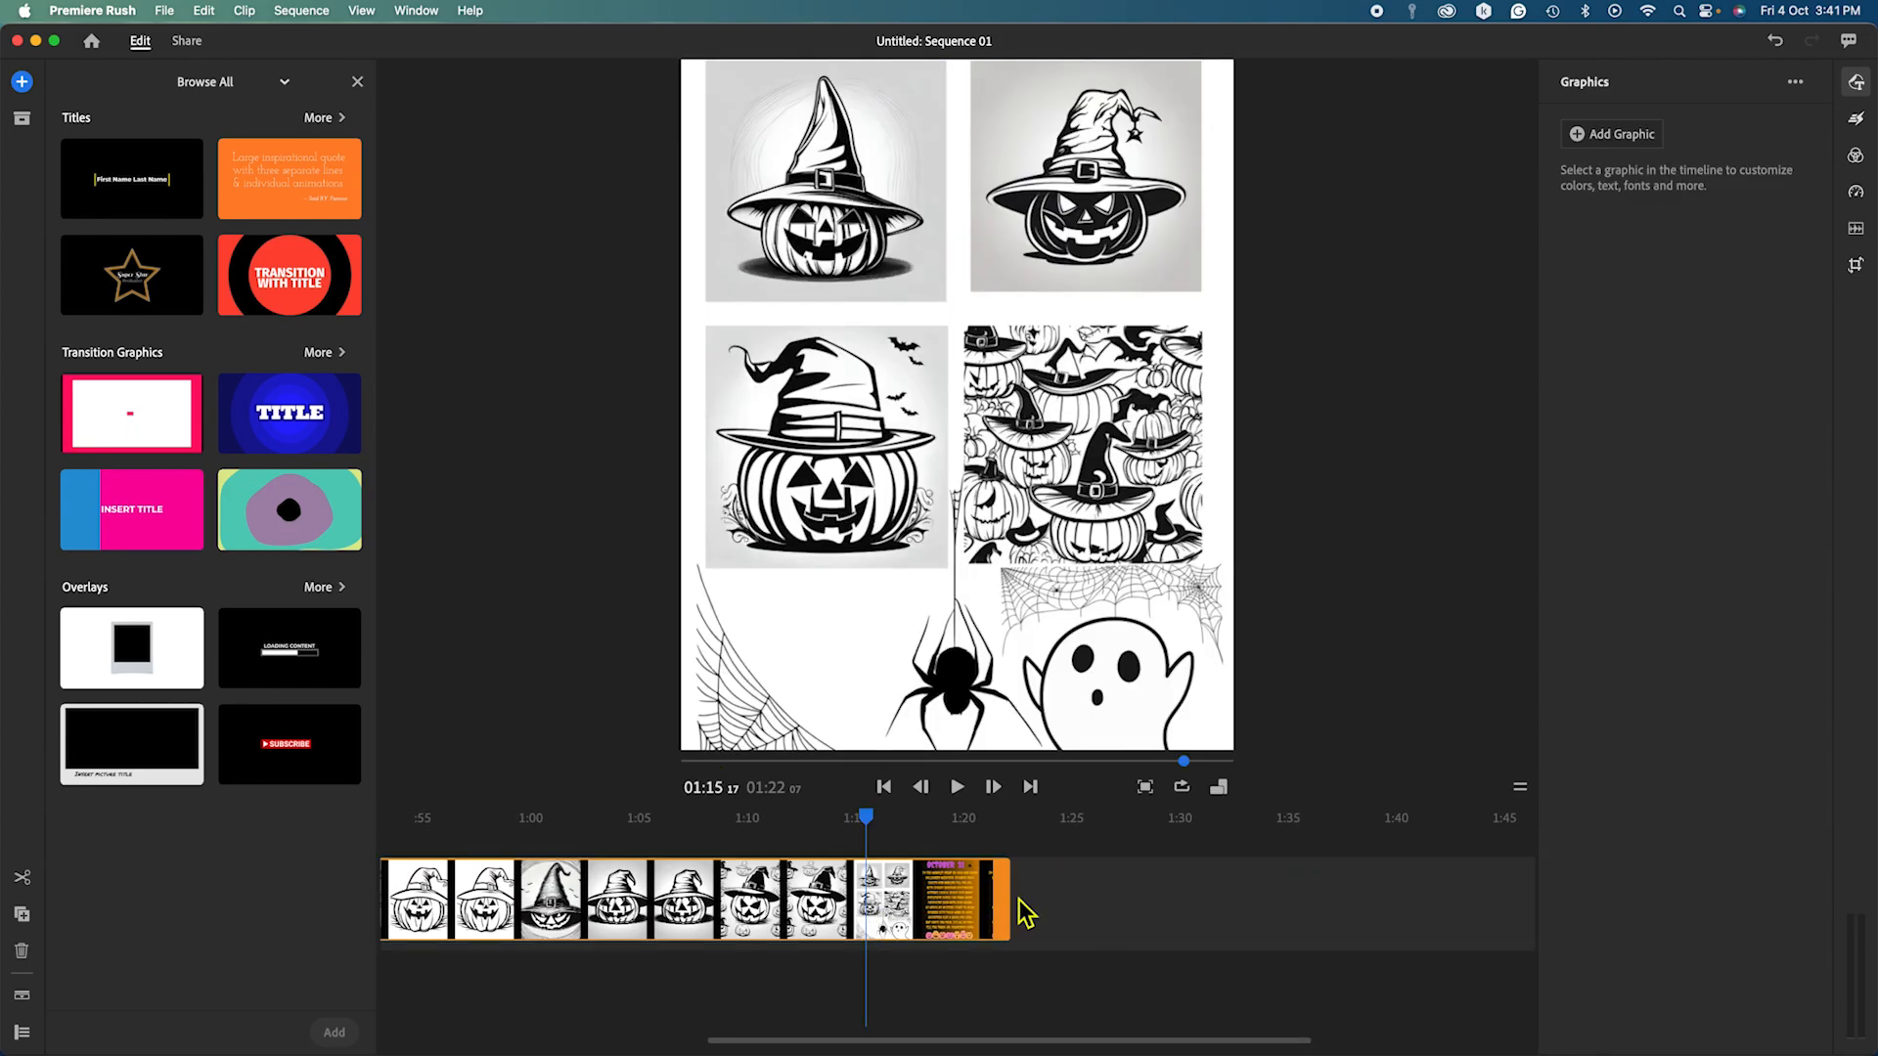
left_click_drag(1017, 902, 419, 934)
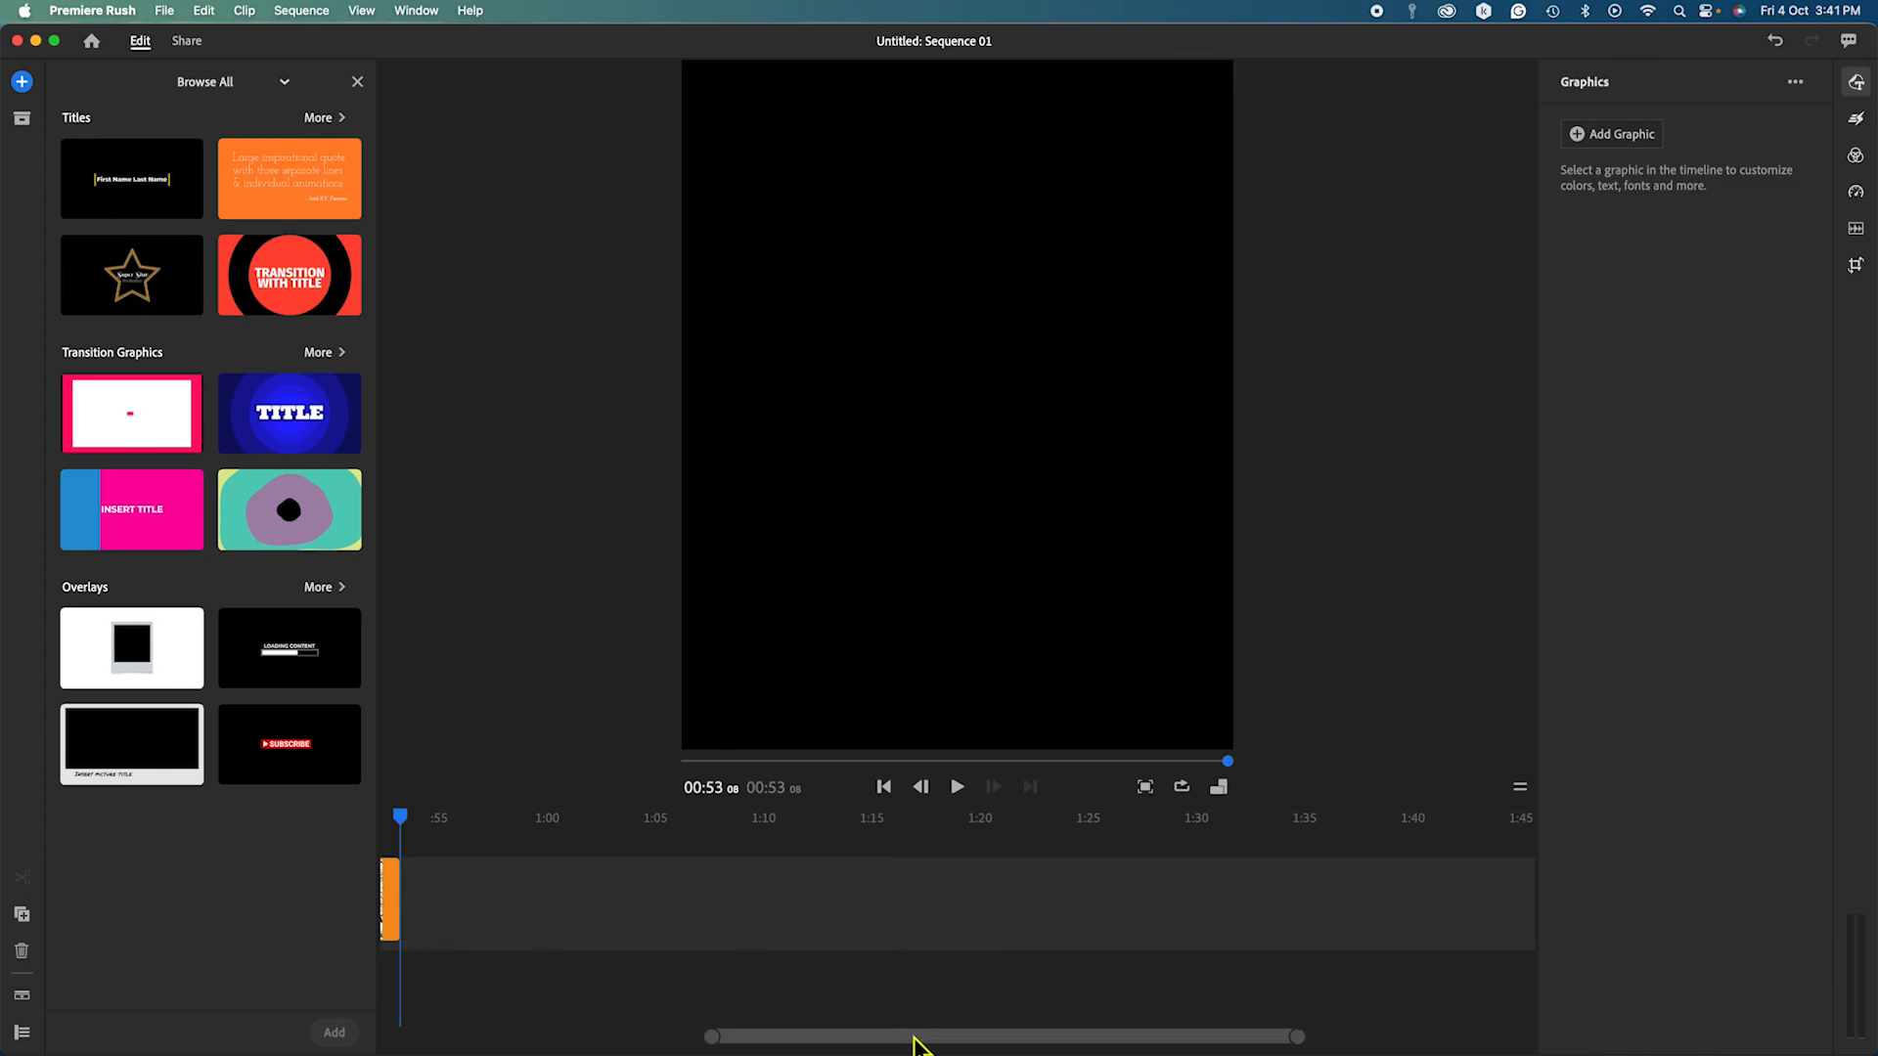
left_click_drag(913, 1040, 662, 1035)
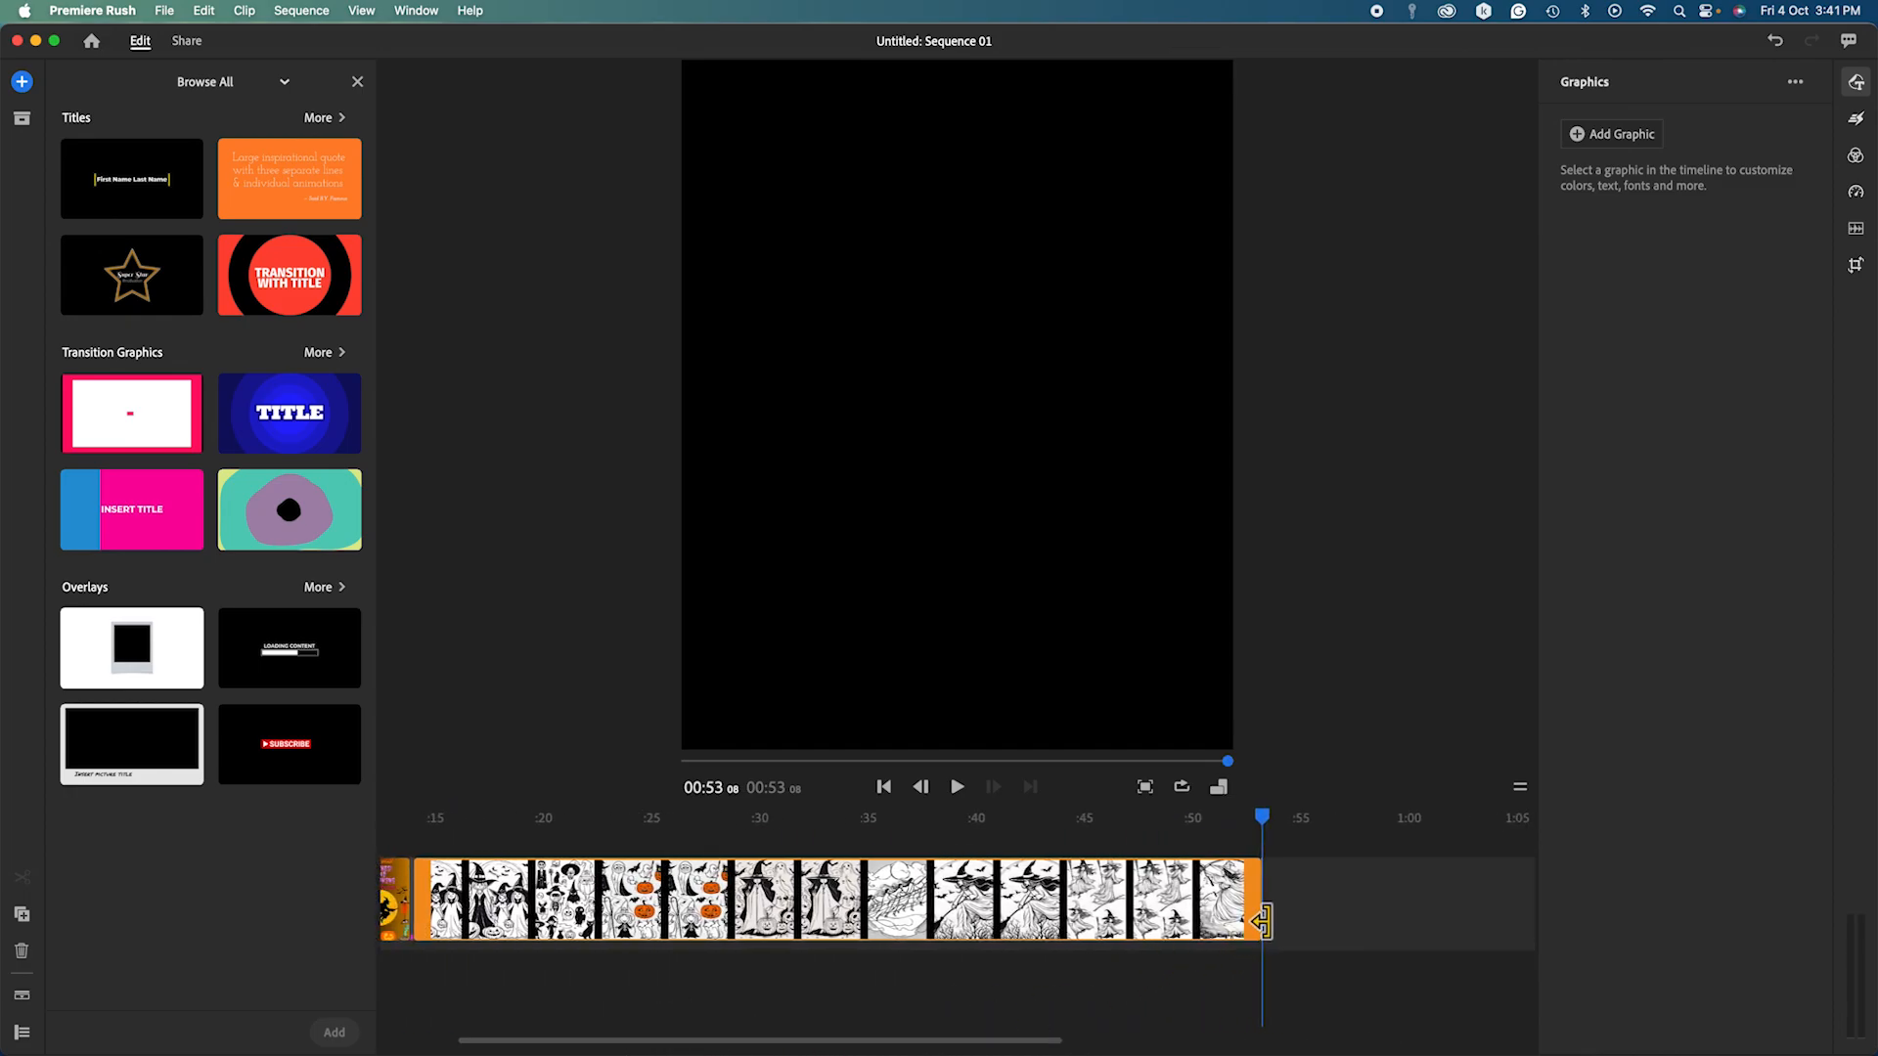
left_click_drag(1005, 1046, 939, 1029)
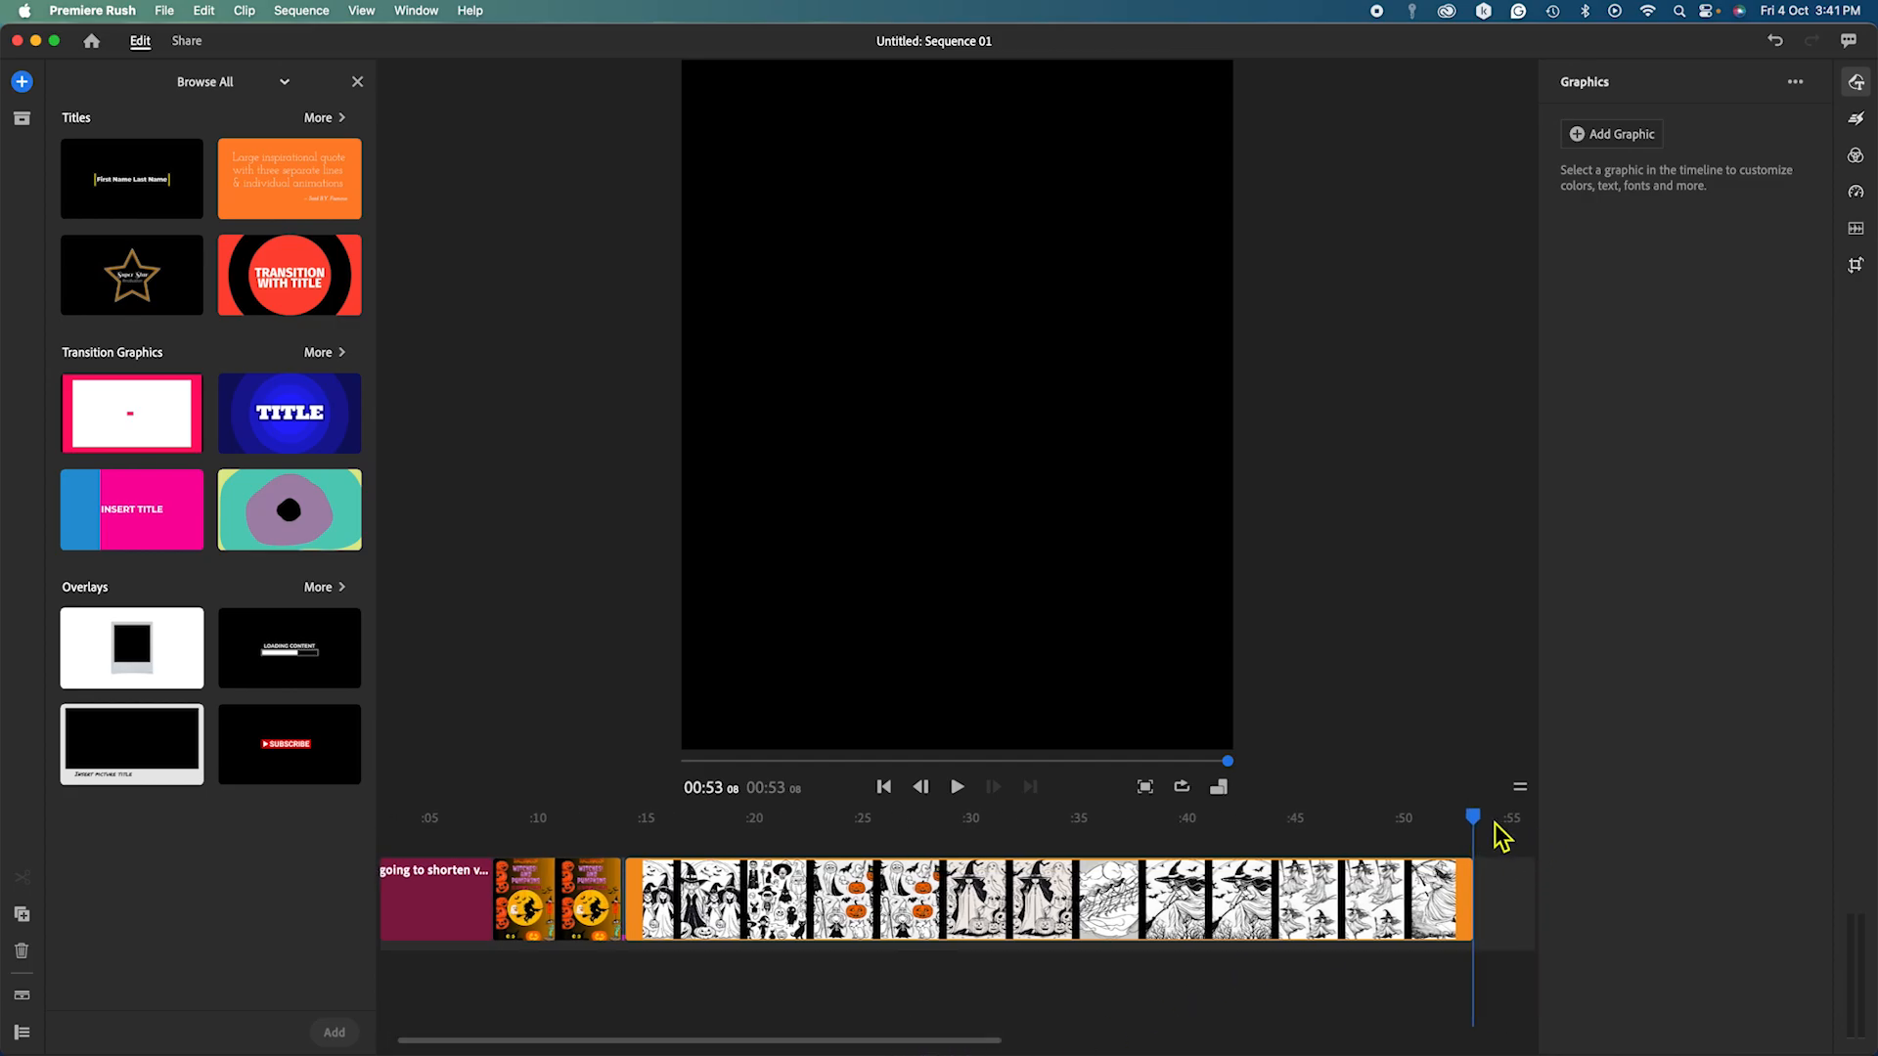
left_click_drag(1475, 820, 948, 842)
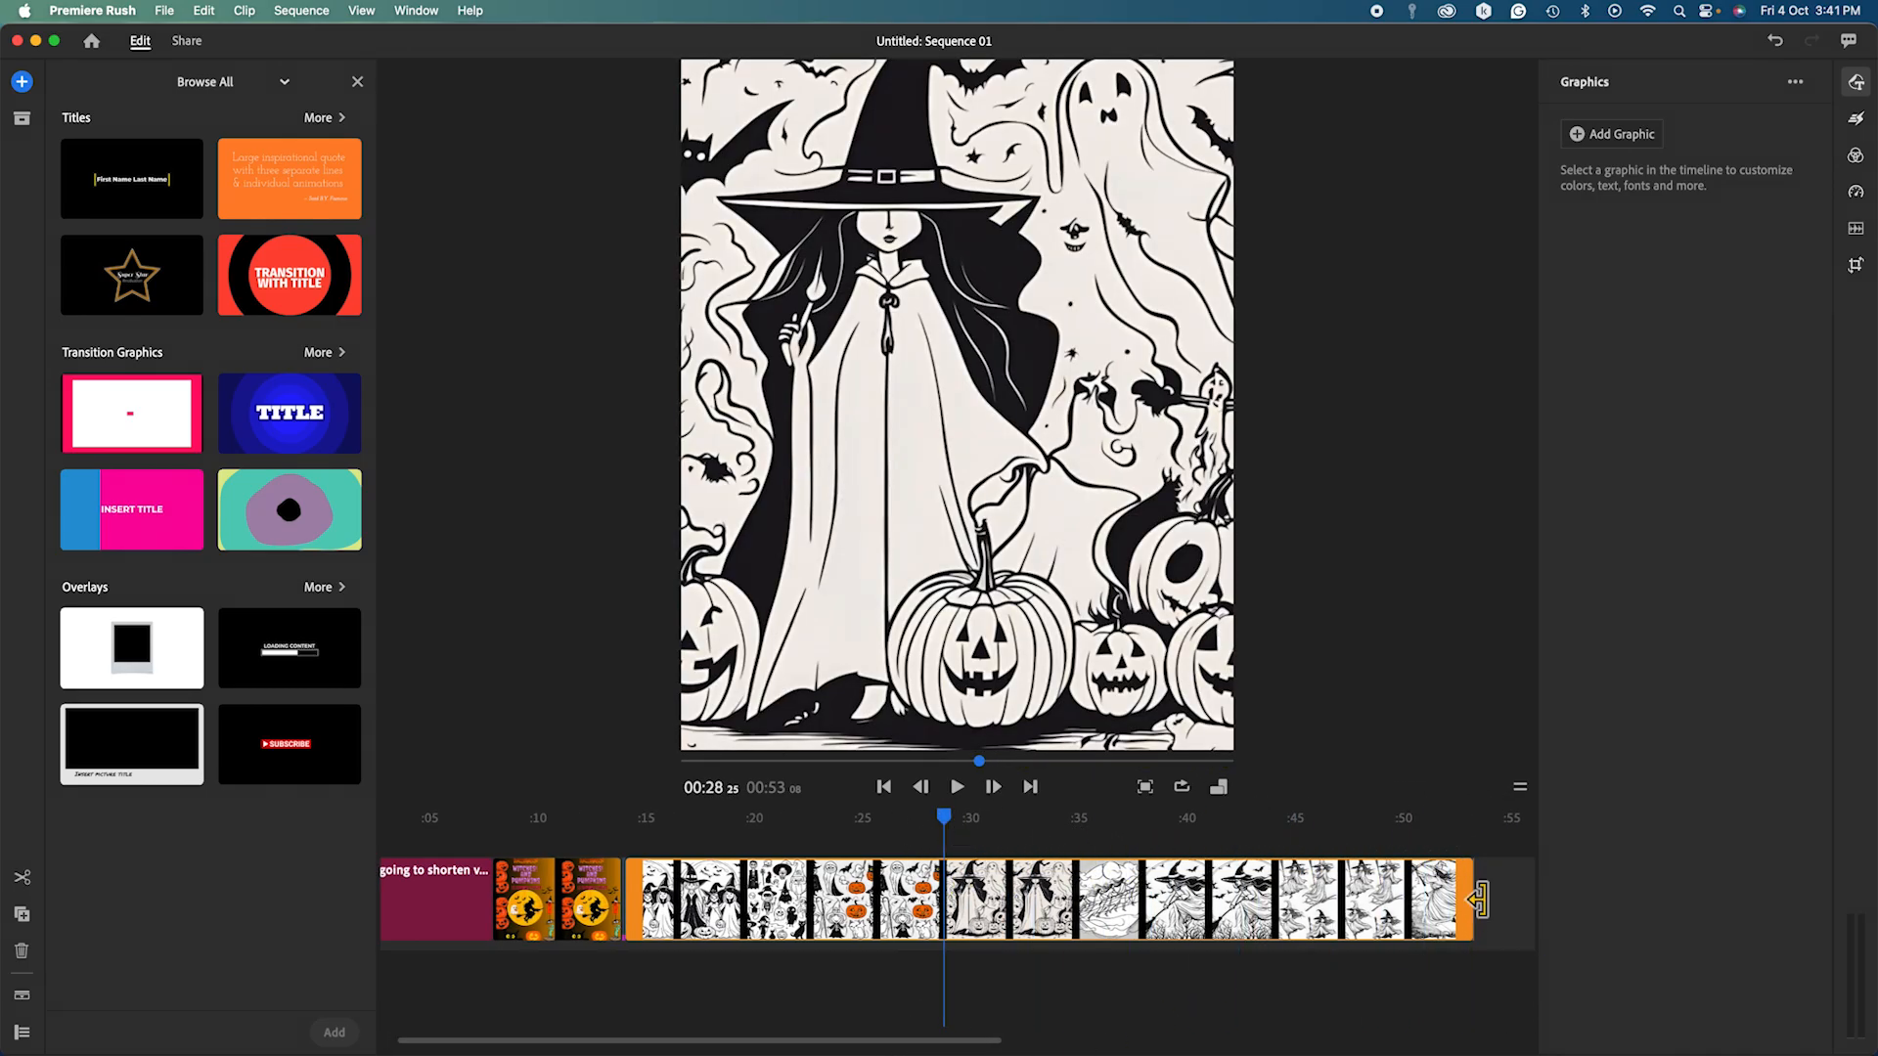
left_click_drag(1477, 900, 749, 901)
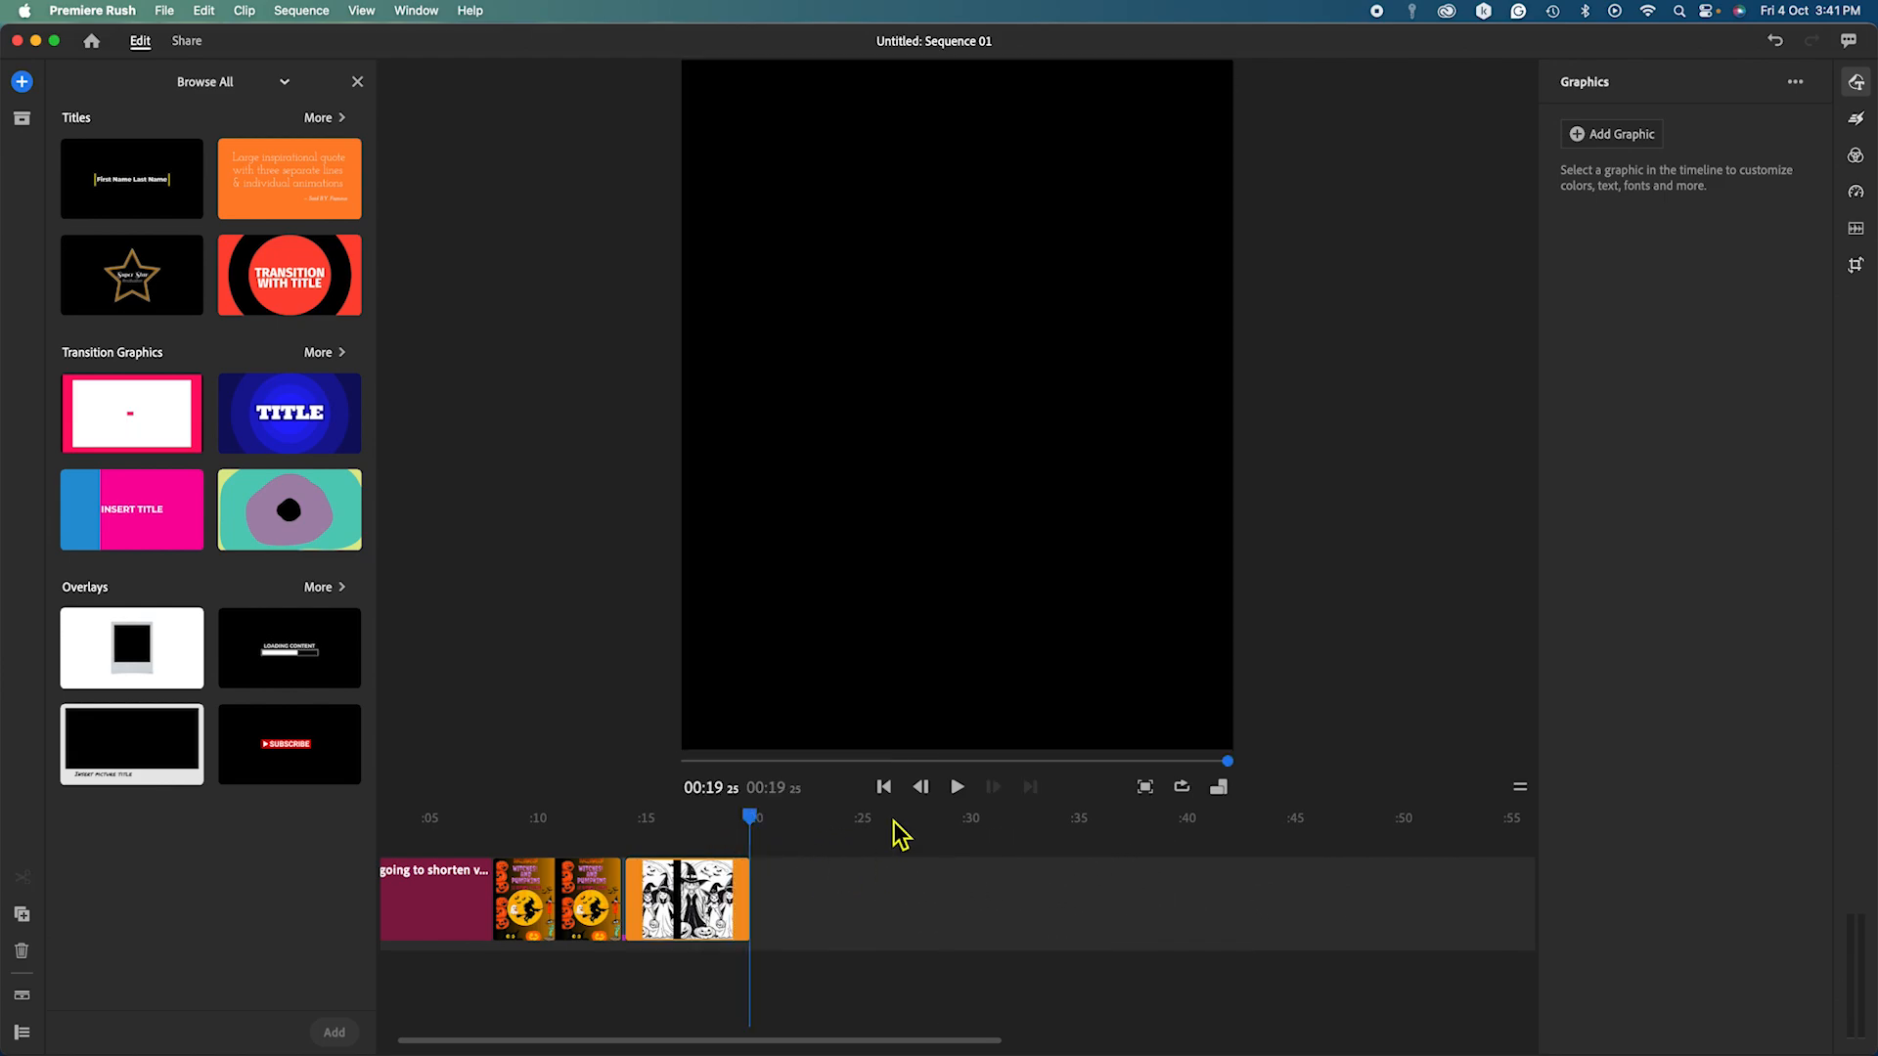
Trim the title clip to end about 3 seconds in and replay the 00:15 sequence.
left_click_drag(751, 819, 345, 837)
left_click(961, 794)
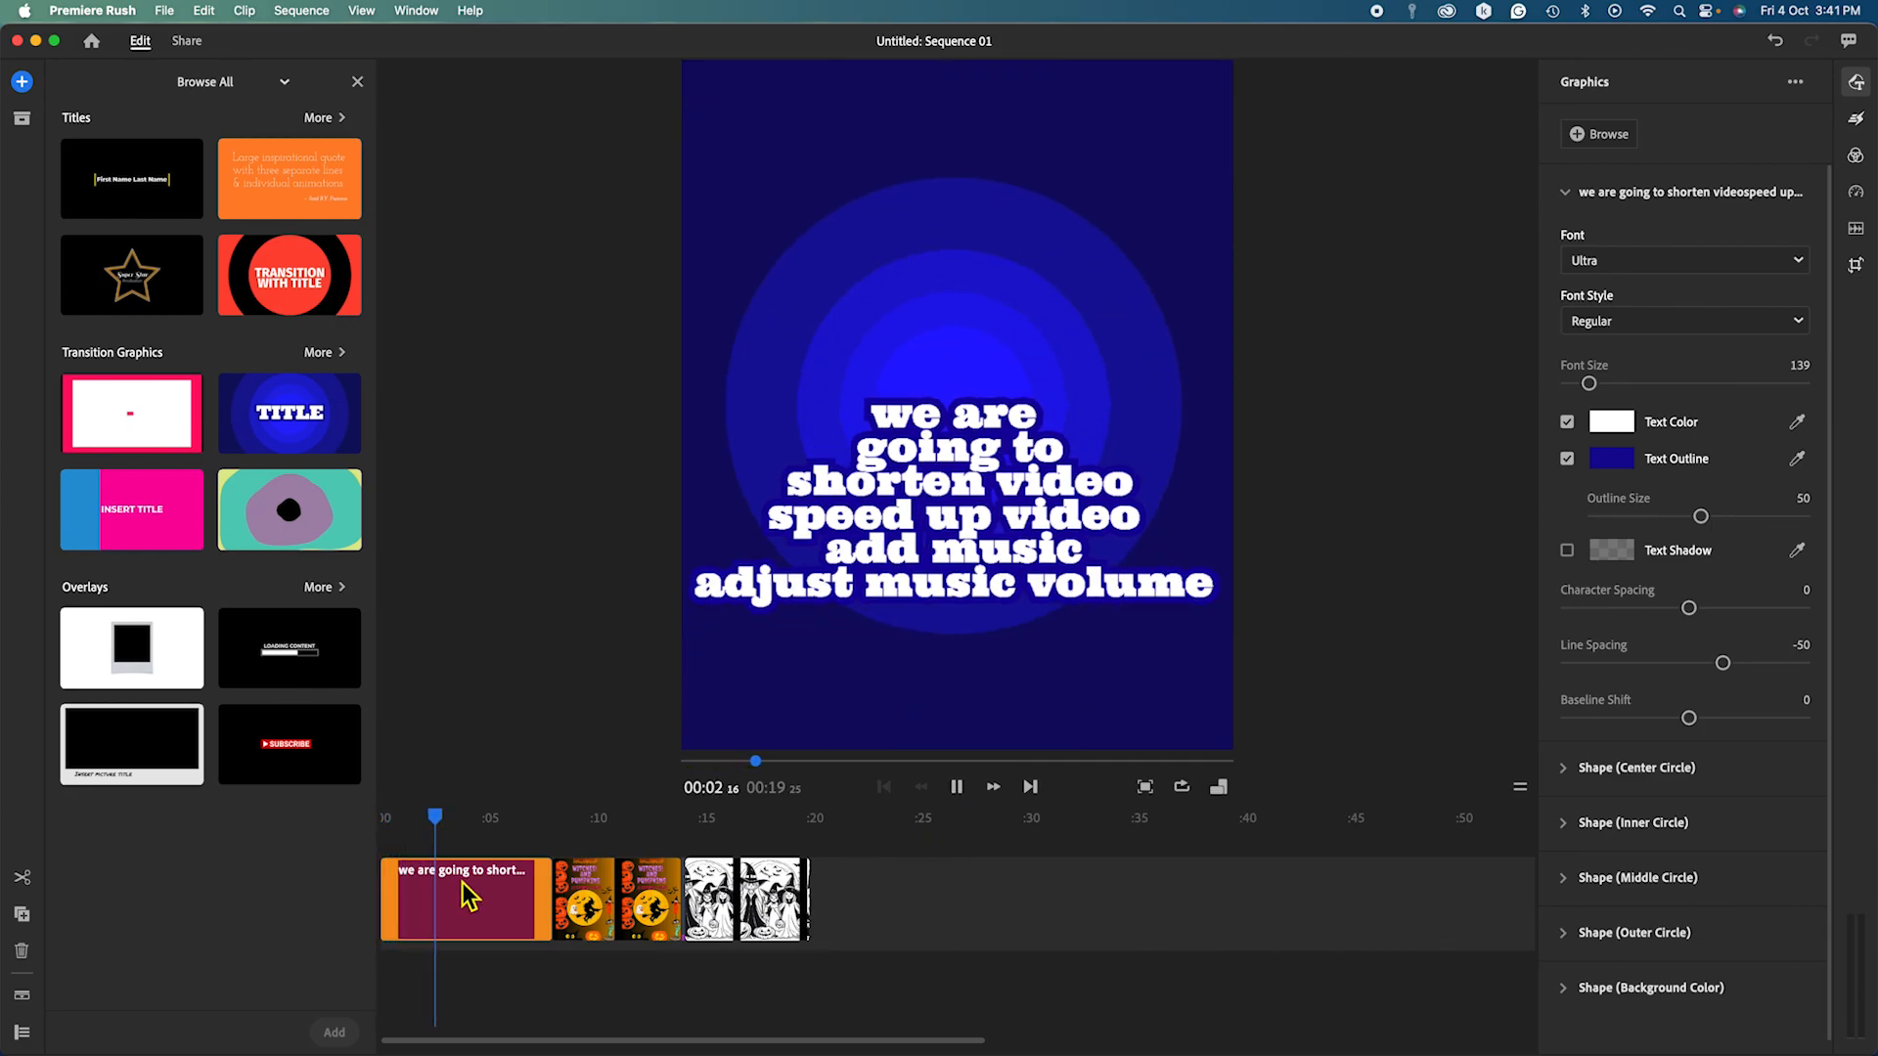
left_click_drag(555, 898, 460, 885)
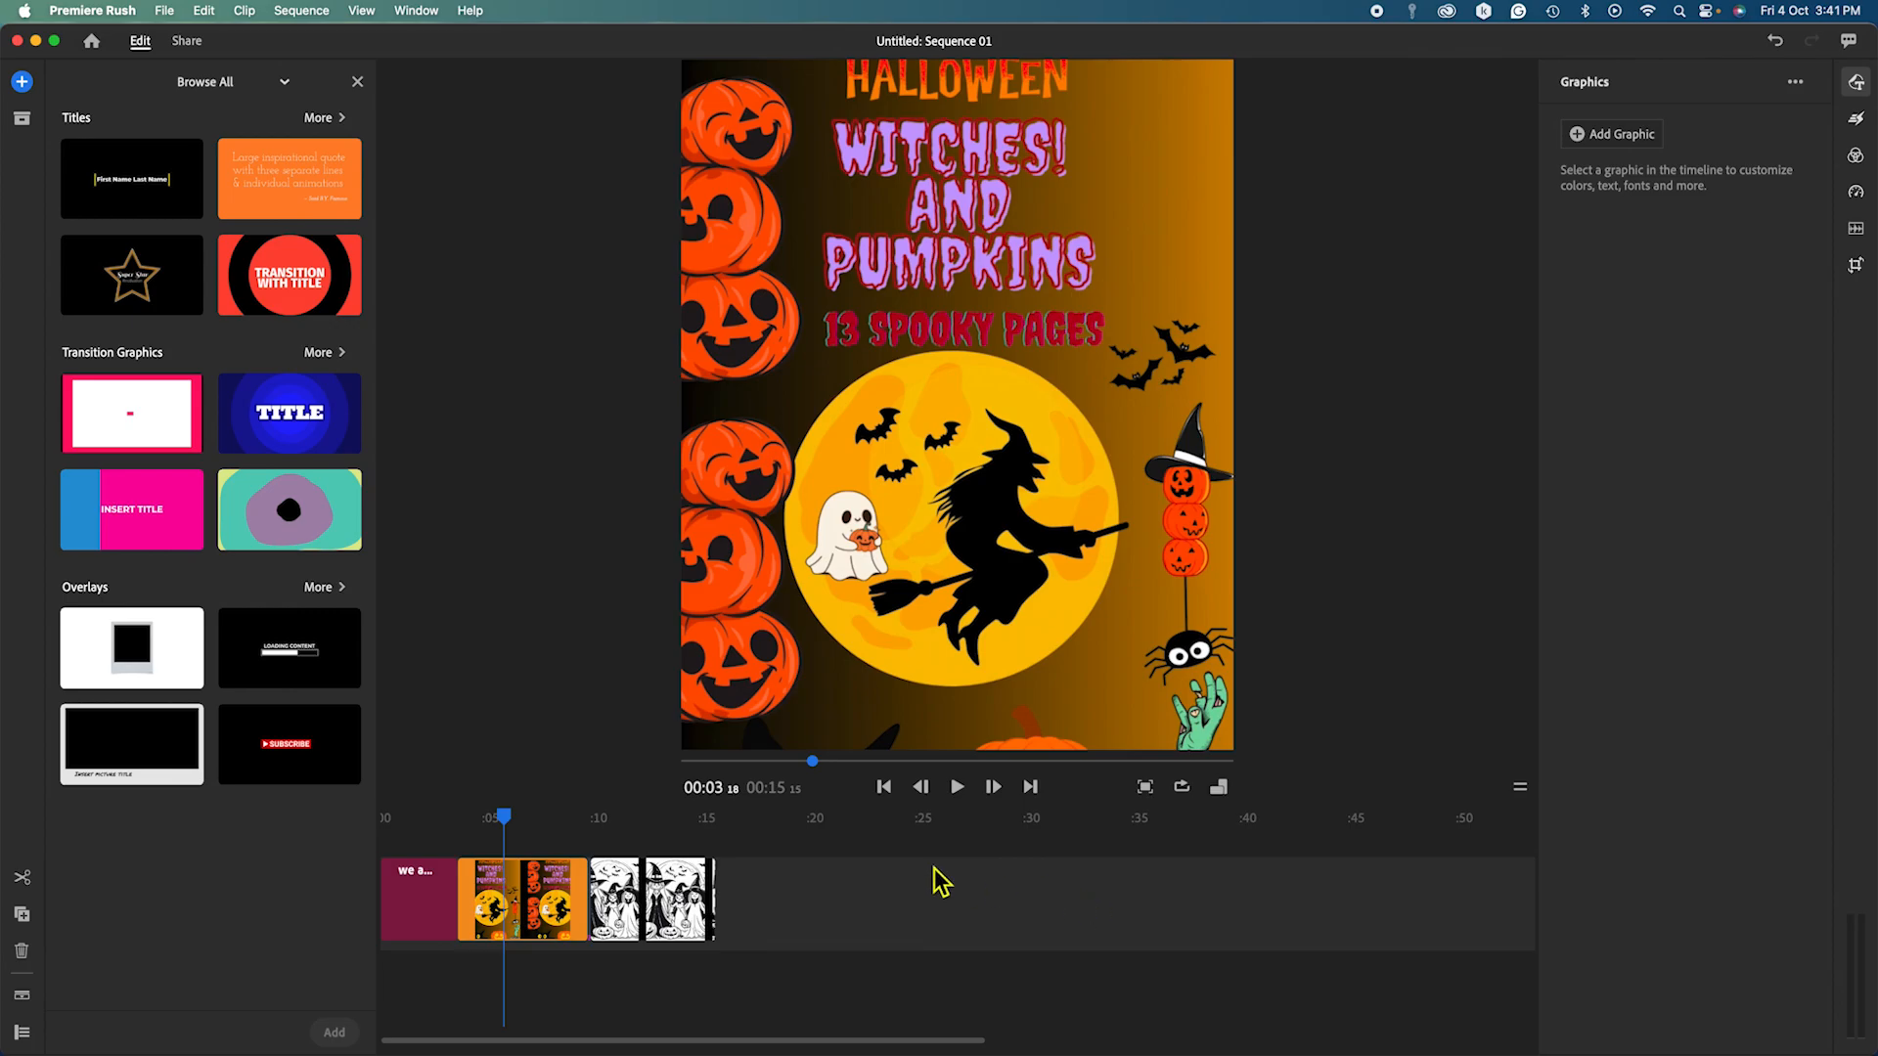
left_click_drag(503, 815, 377, 832)
left_click_drag(504, 818, 381, 824)
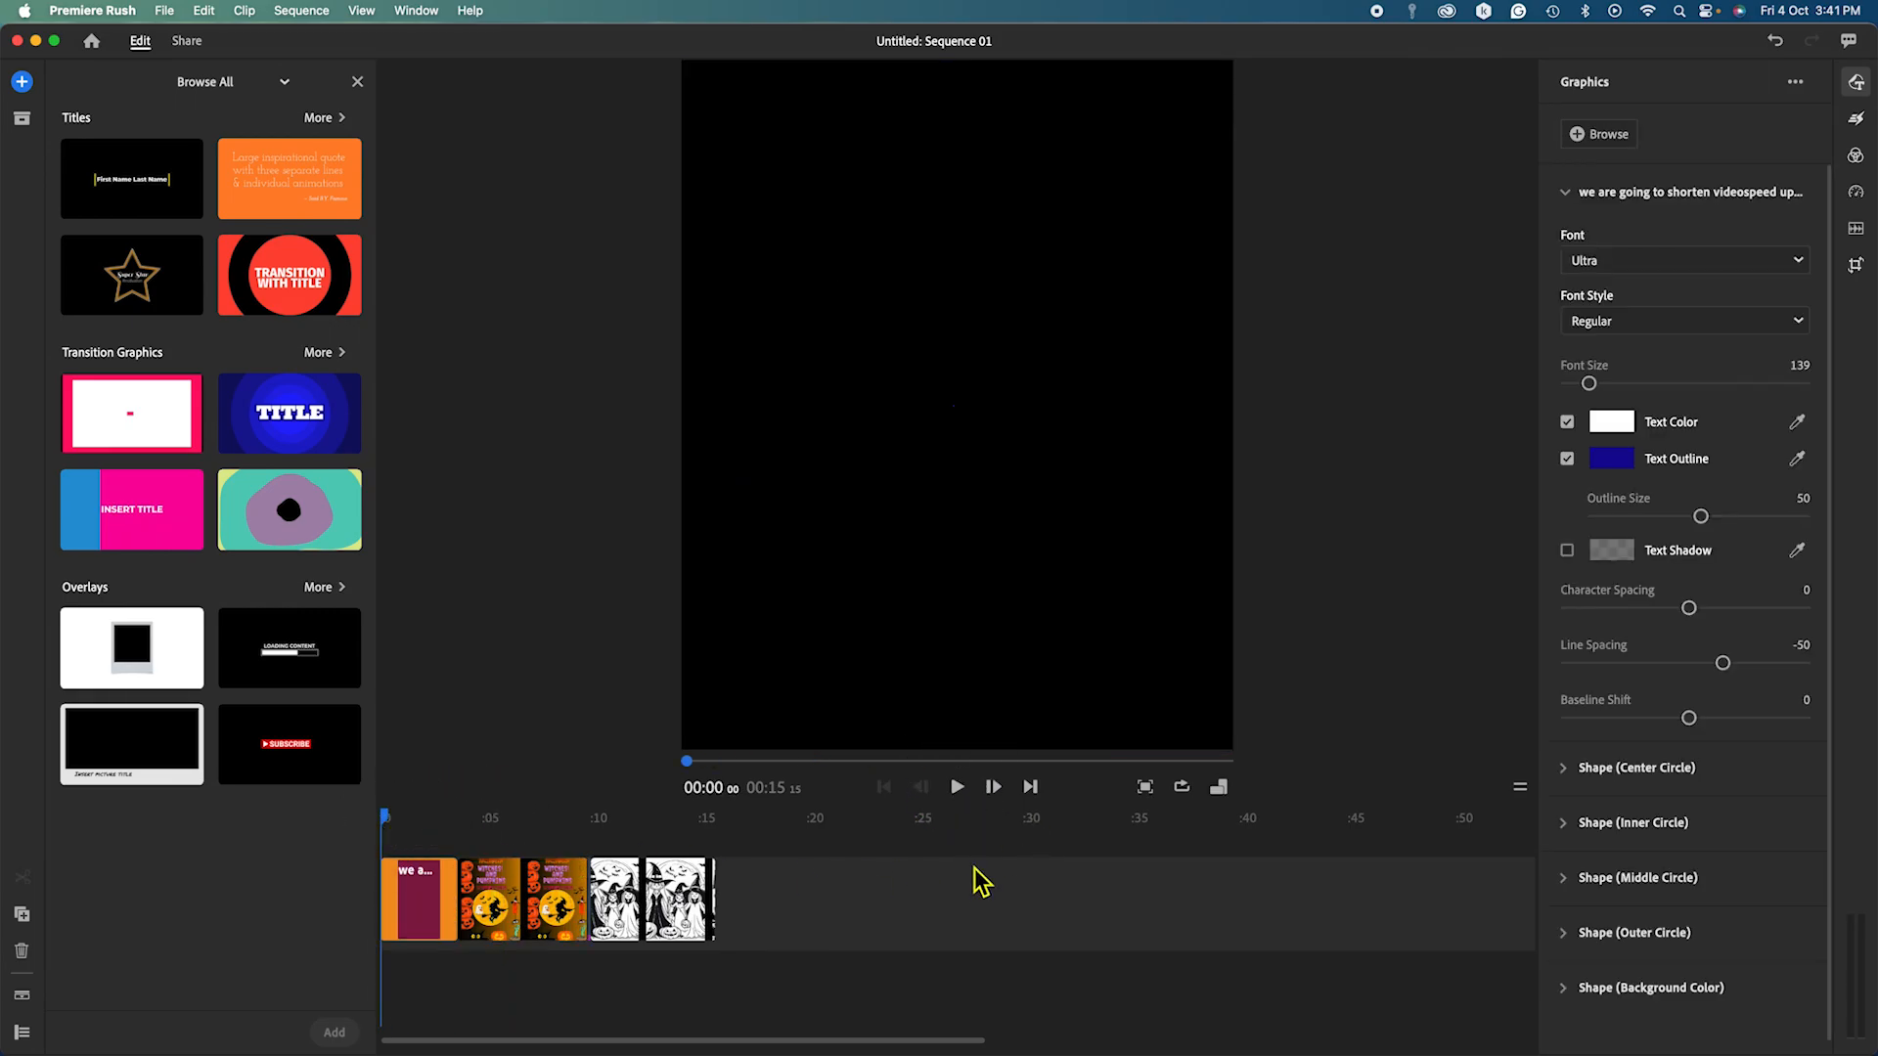
left_click(957, 786)
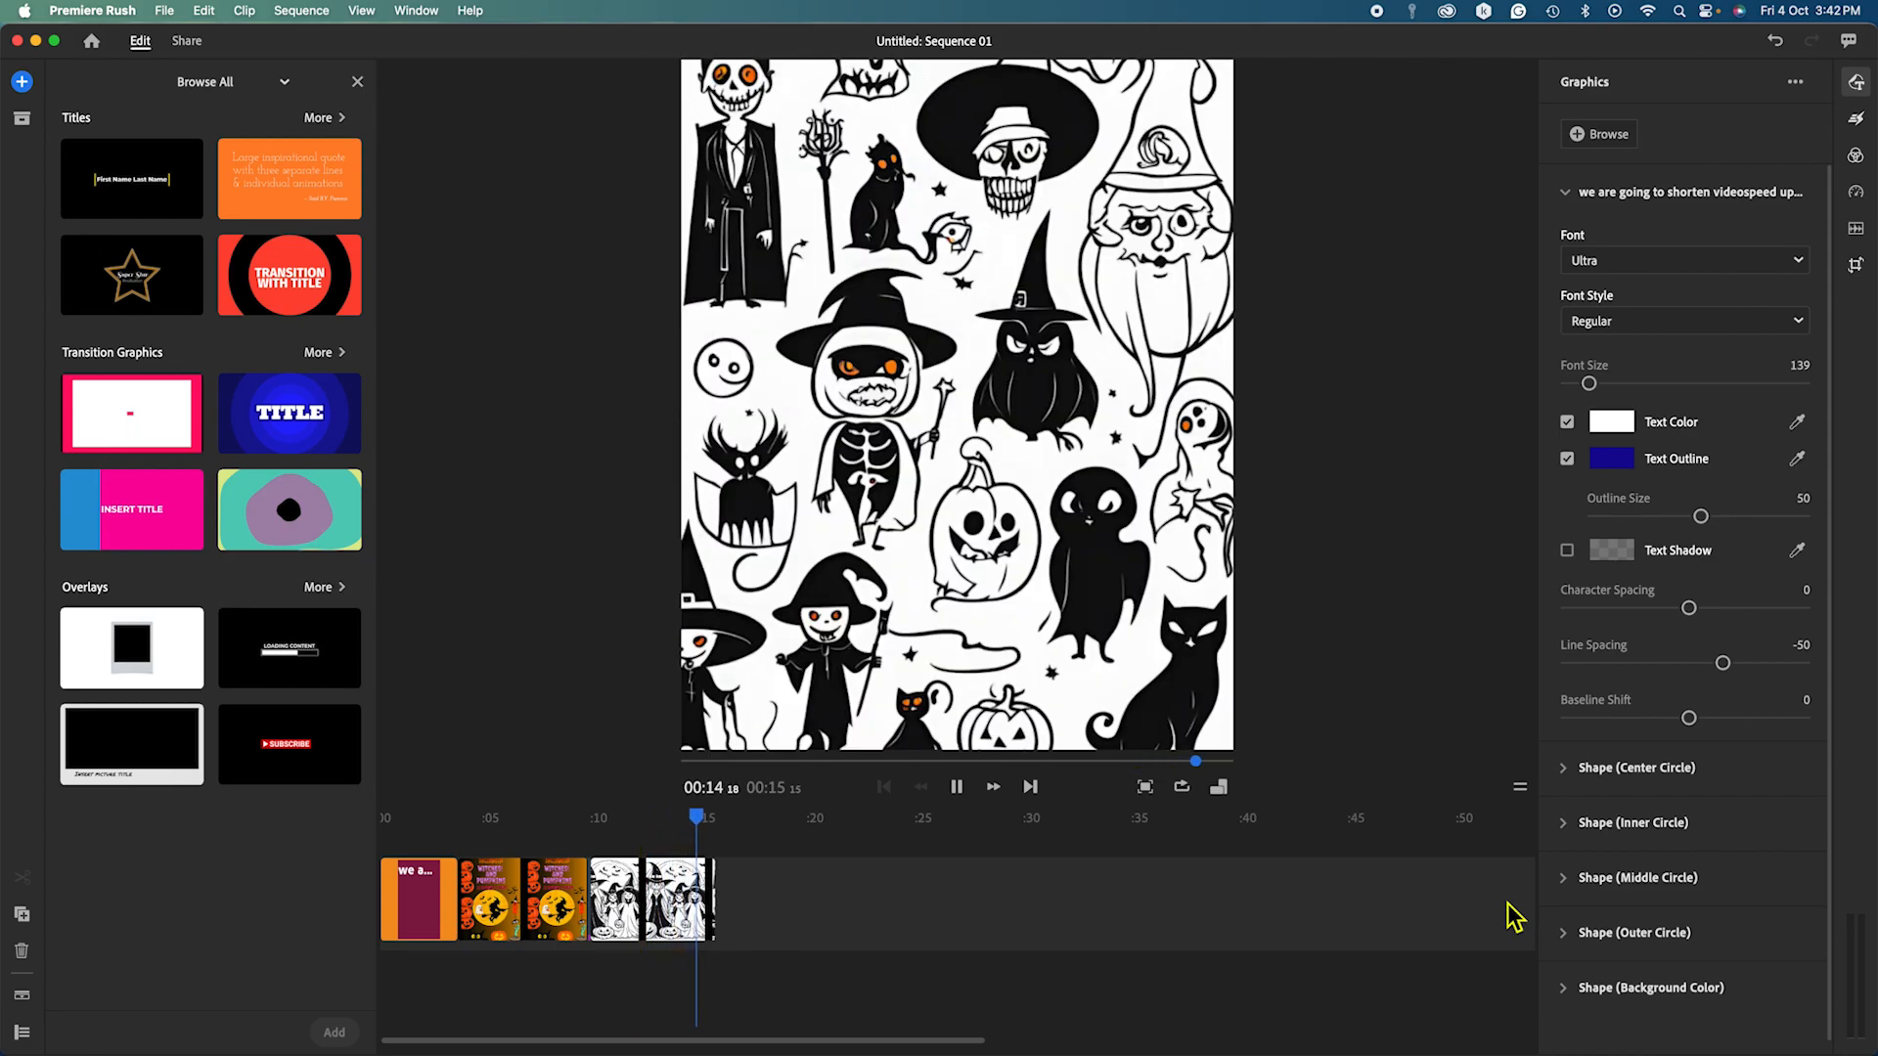
Extend the last clip's right edge to restore the pumpkin pages, lengthening the sequence to about 1:17.
left_click(698, 909)
left_click_drag(722, 896, 1594, 937)
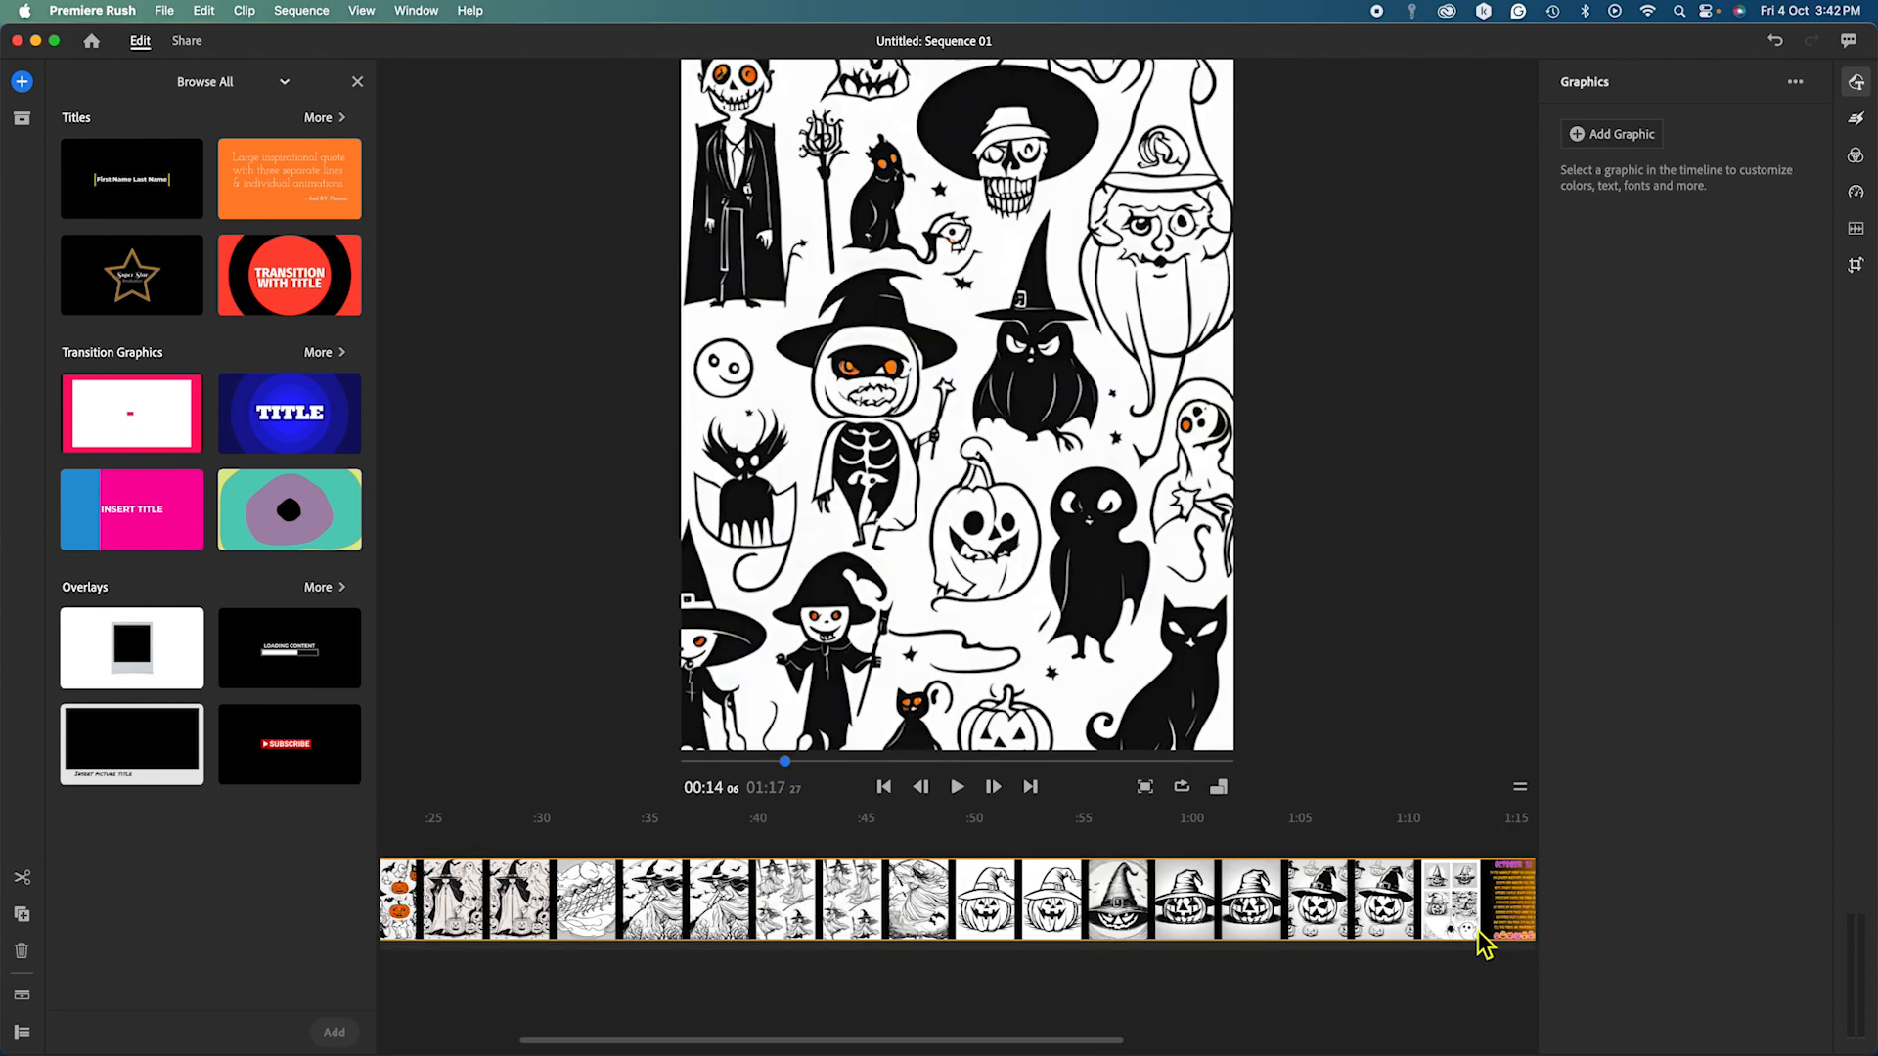
left_click_drag(972, 1040, 1055, 1041)
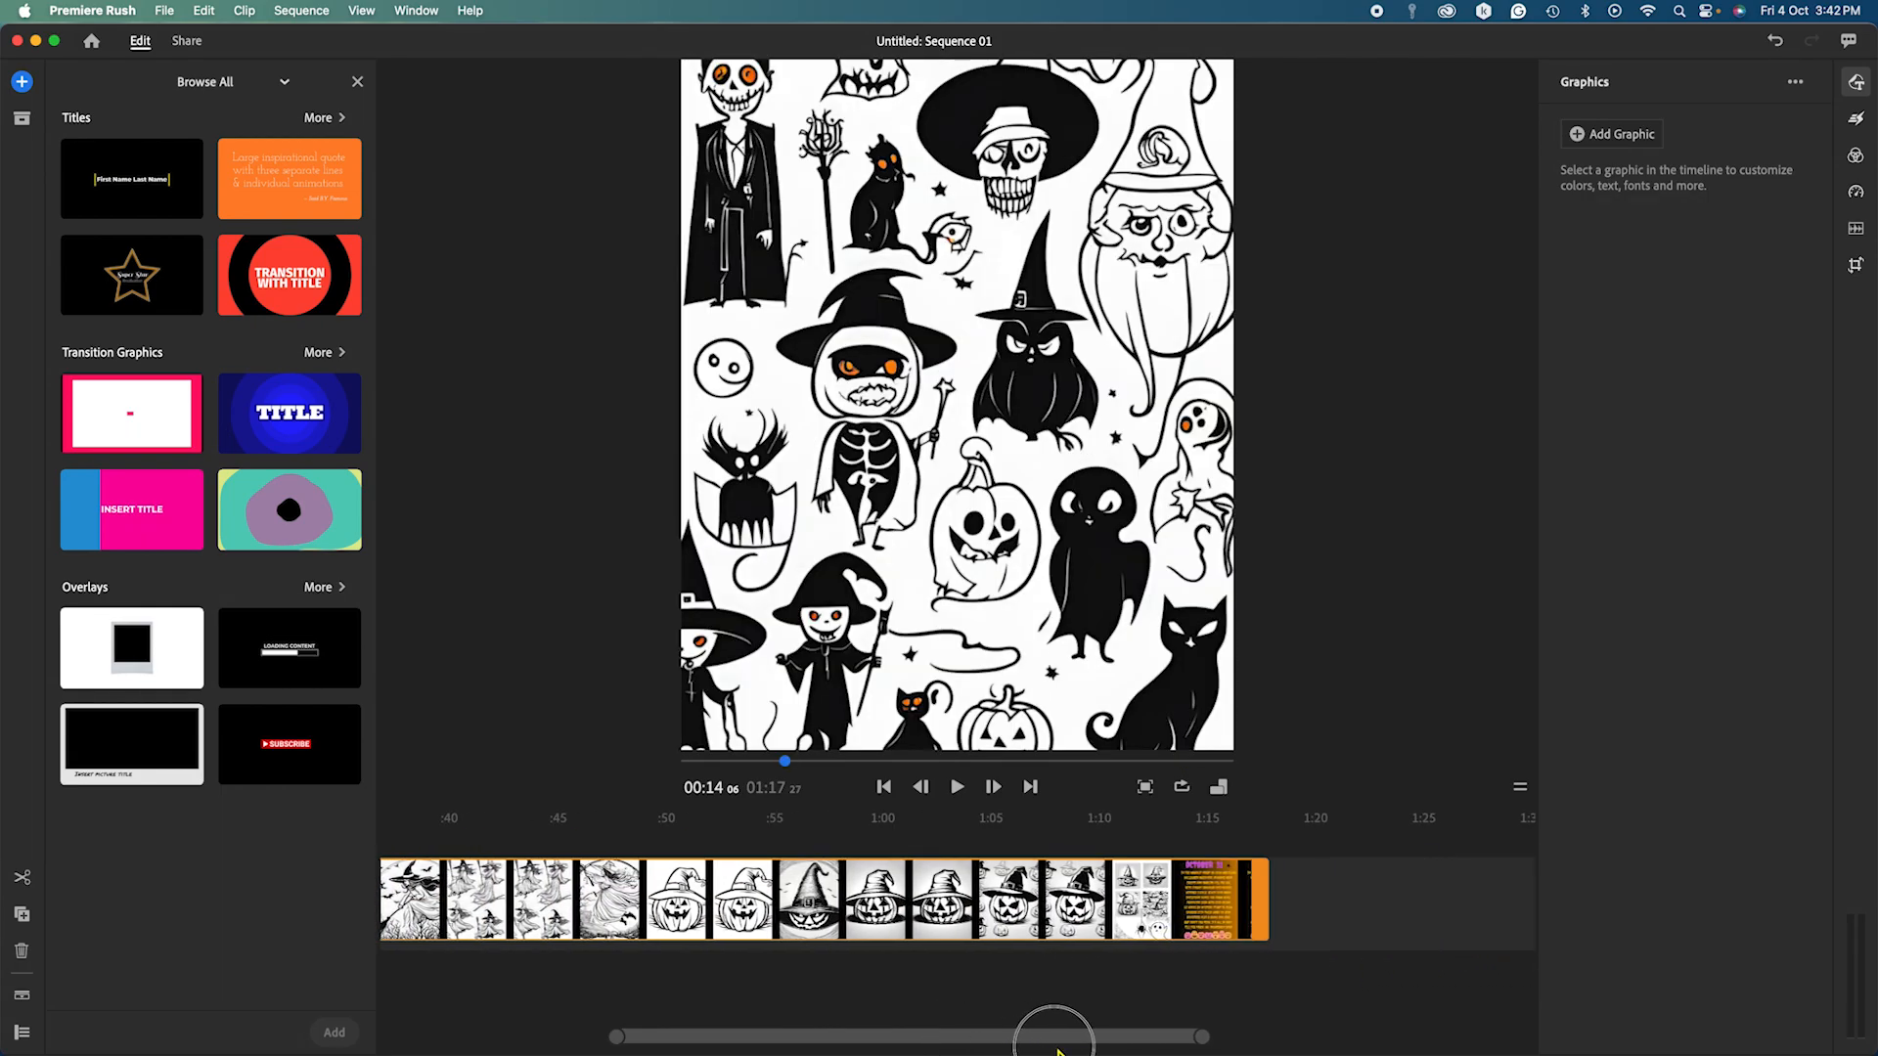
left_click_drag(1272, 916, 1429, 925)
left_click_drag(1129, 1049, 1099, 1040)
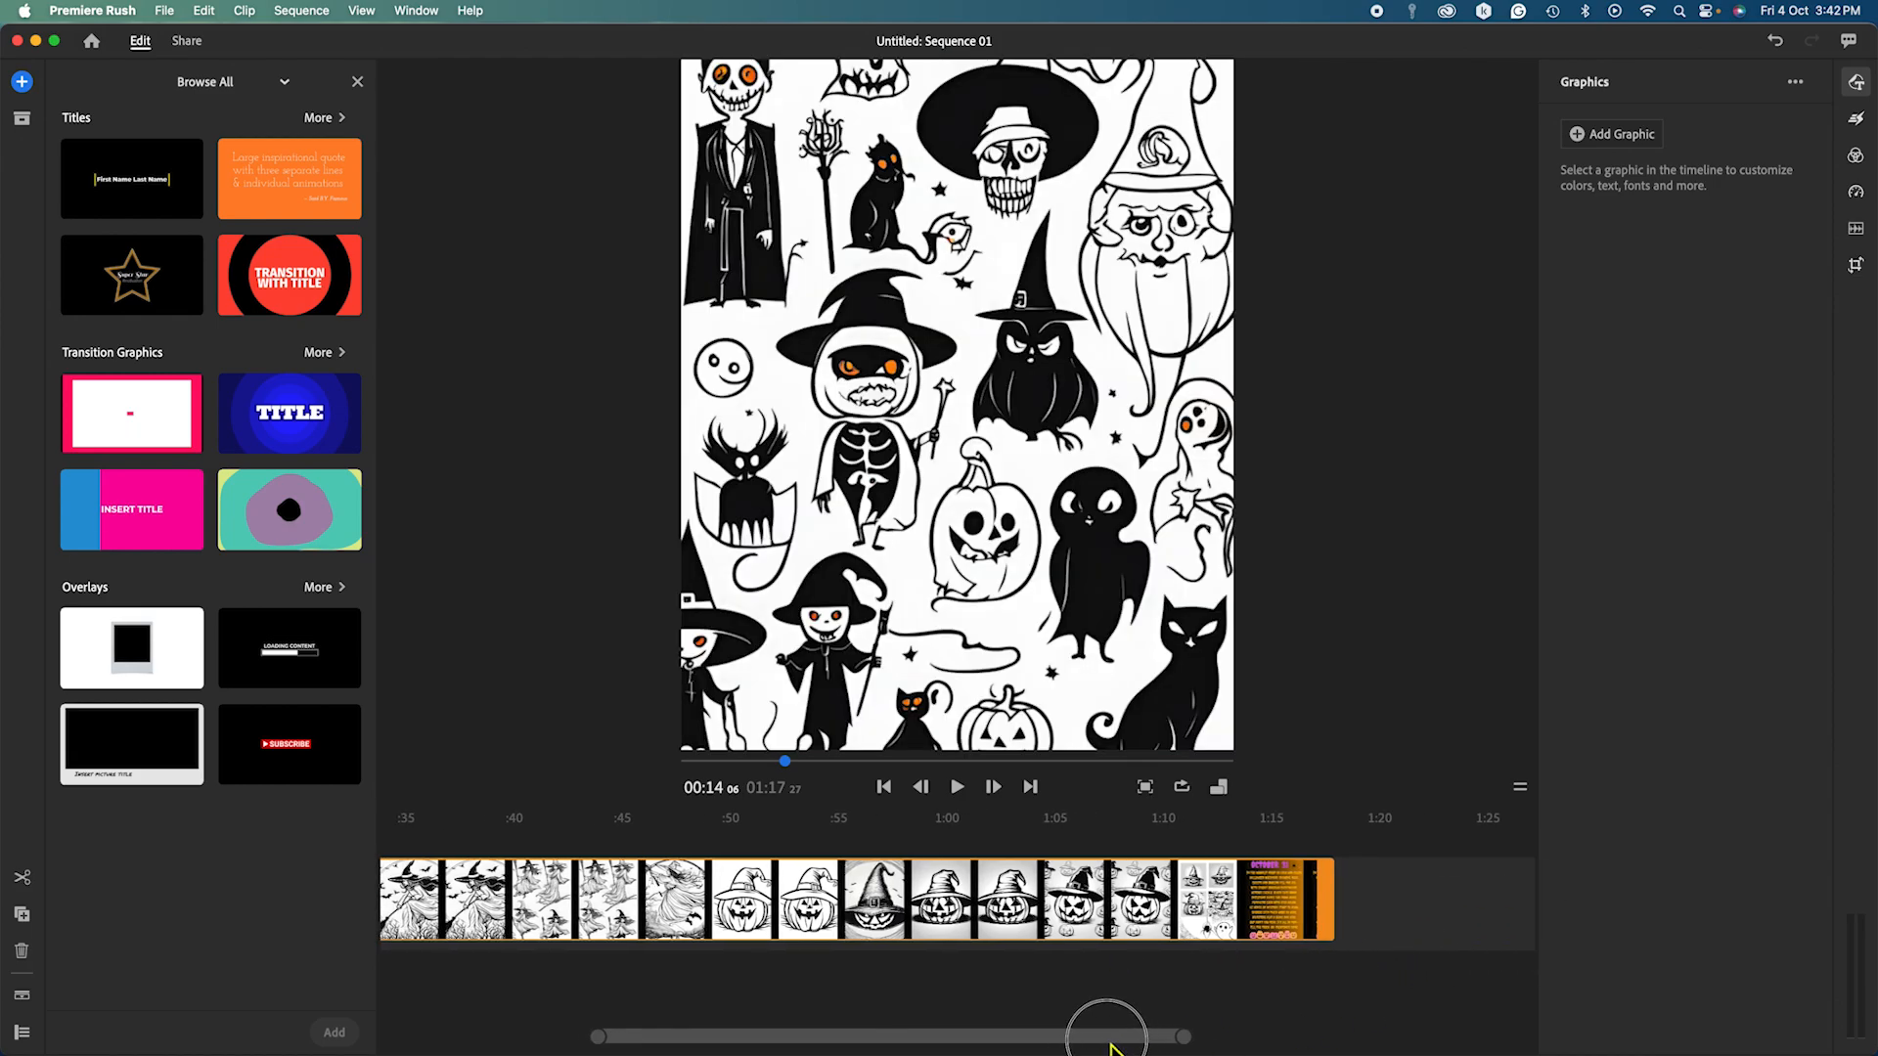
left_click(958, 924)
mouse_move(931, 1042)
left_mouse_down()
mouse_move(655, 1027)
mouse_move(771, 1049)
mouse_move(924, 1041)
left_mouse_up()
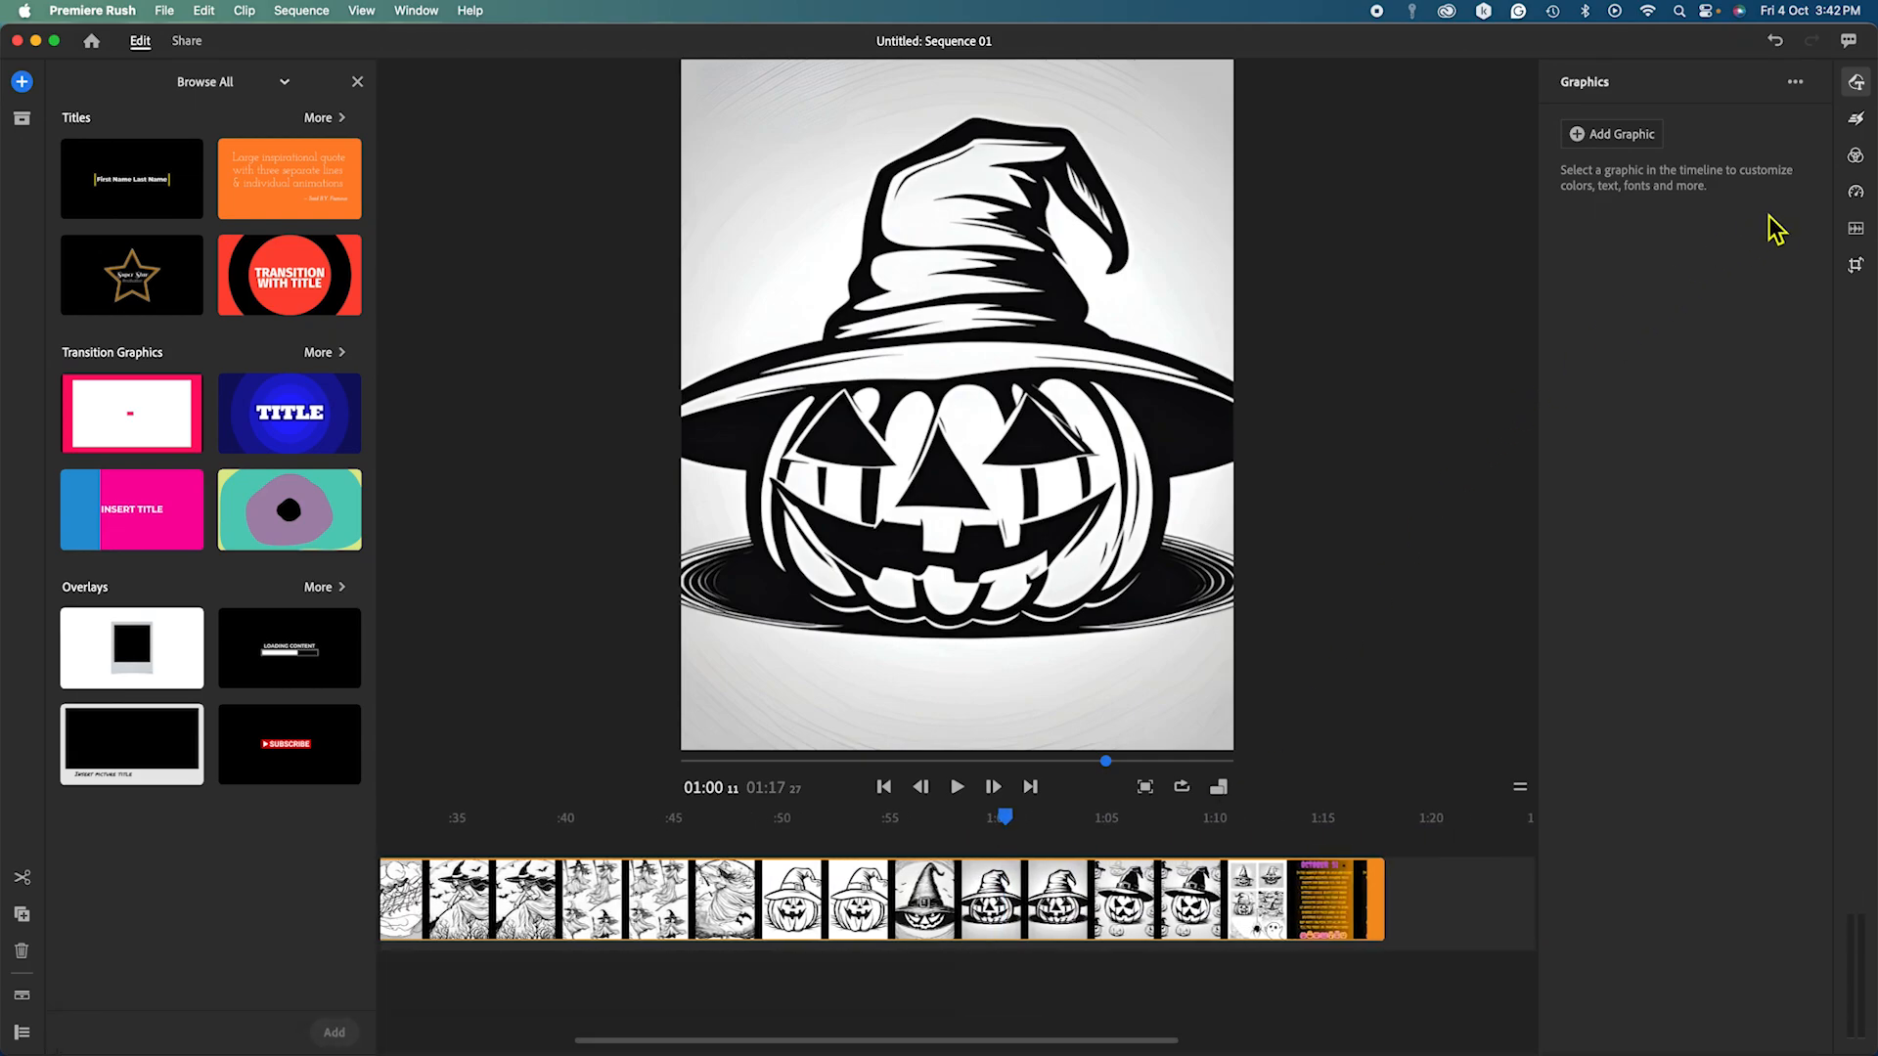
Set the coloring-page clip's Range Speed to 215%, shrinking the sequence to 00:41, and play it.
left_click(1857, 192)
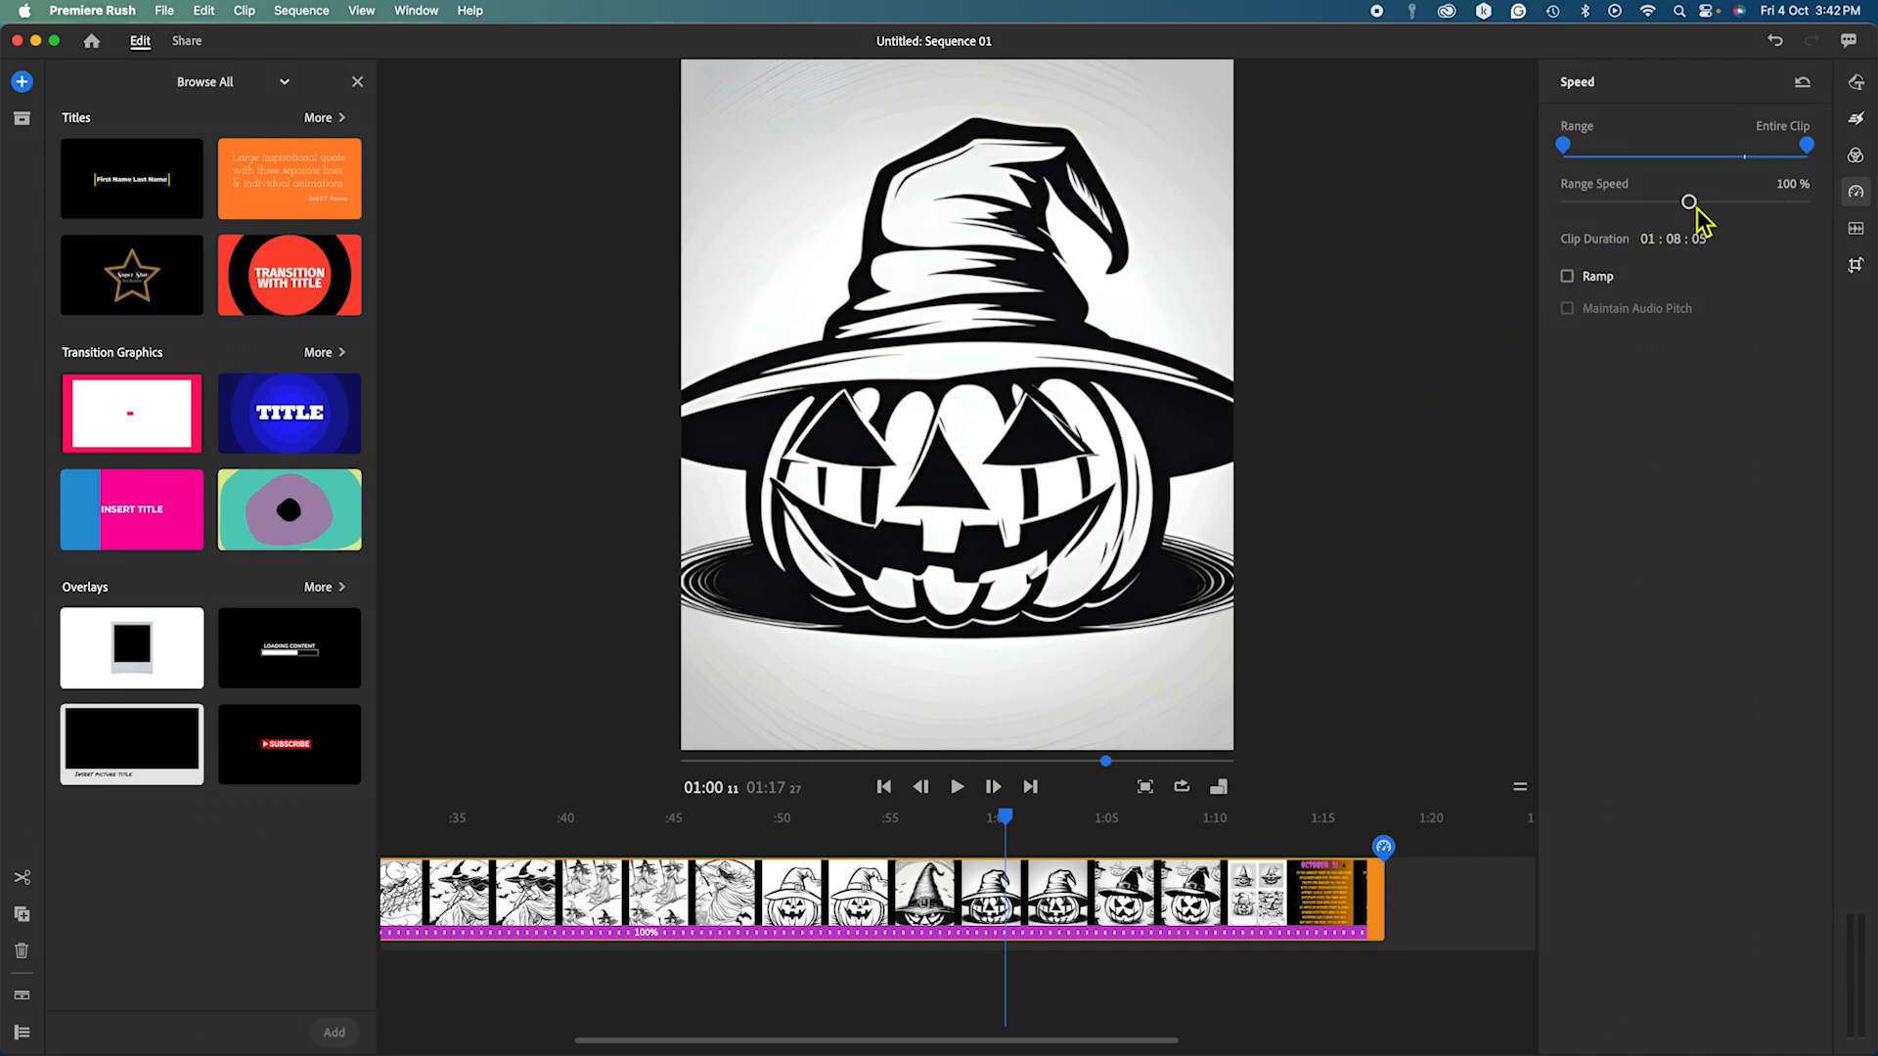
left_click_drag(1697, 210, 1714, 221)
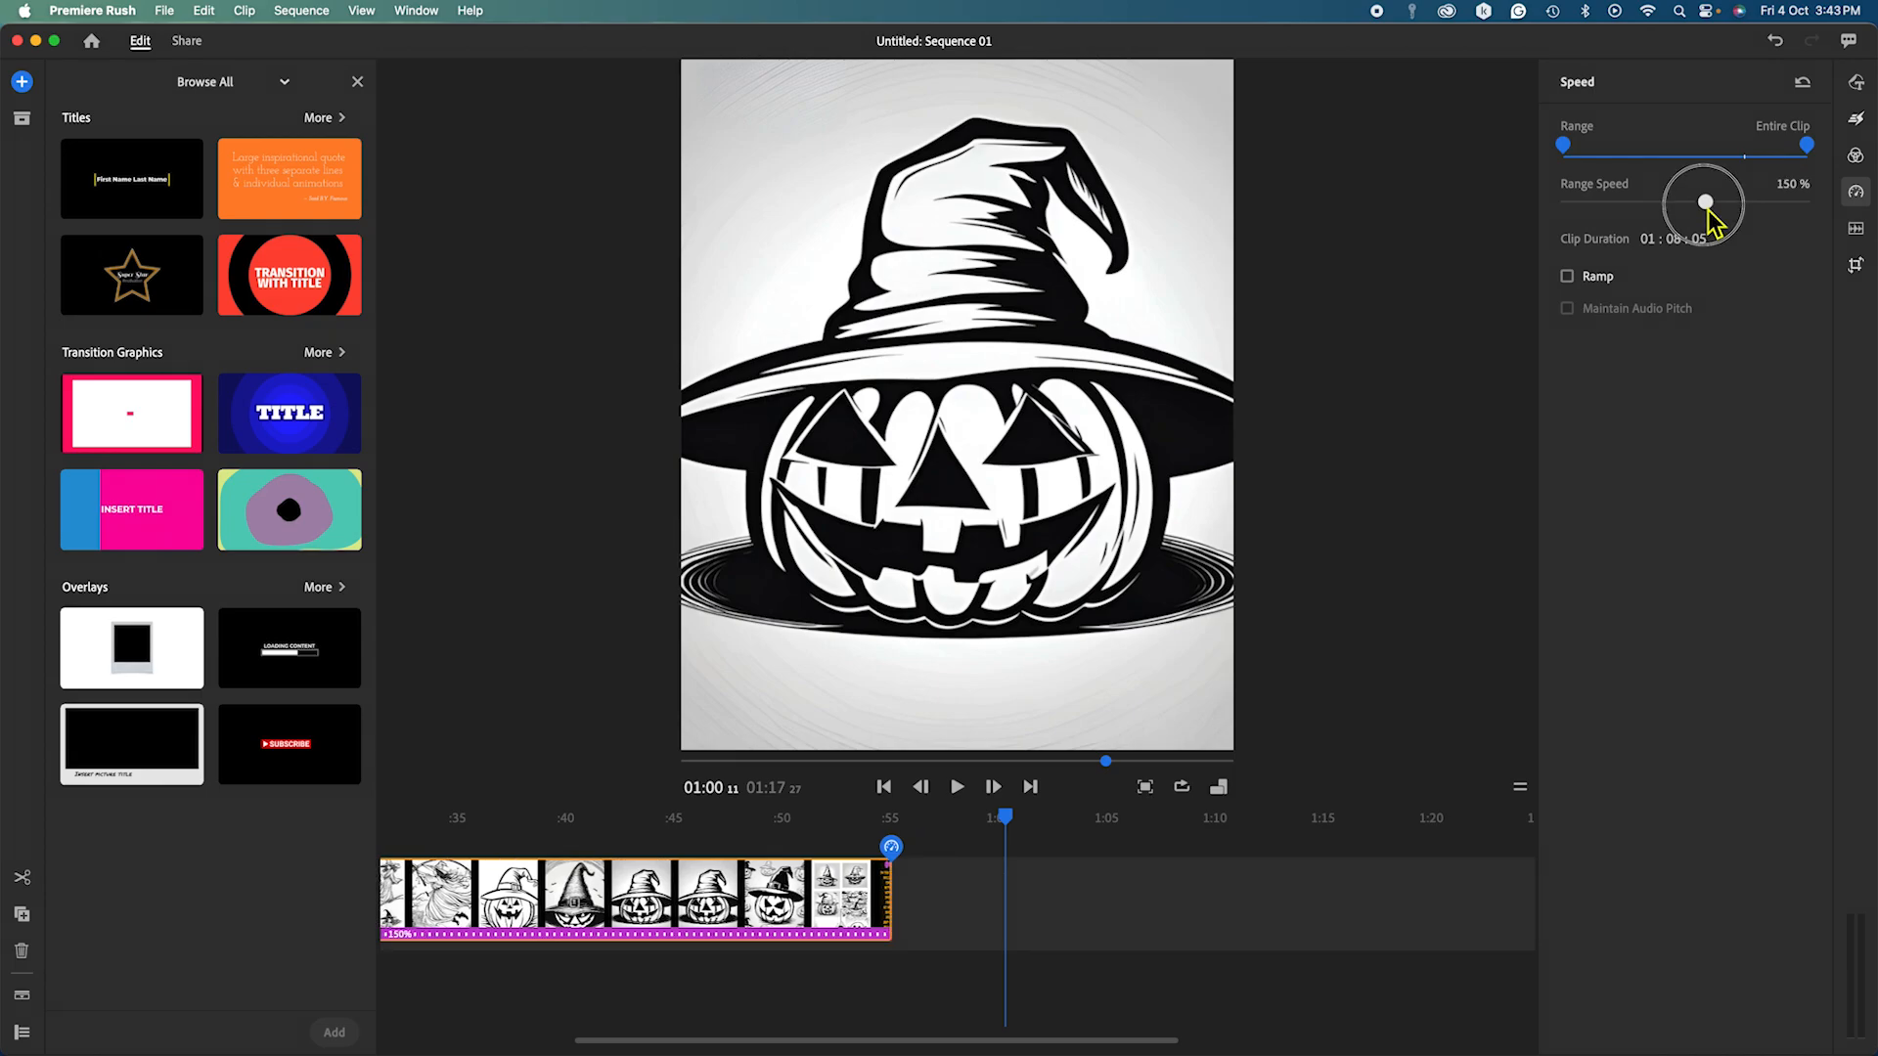
left_click_drag(1710, 214, 1728, 213)
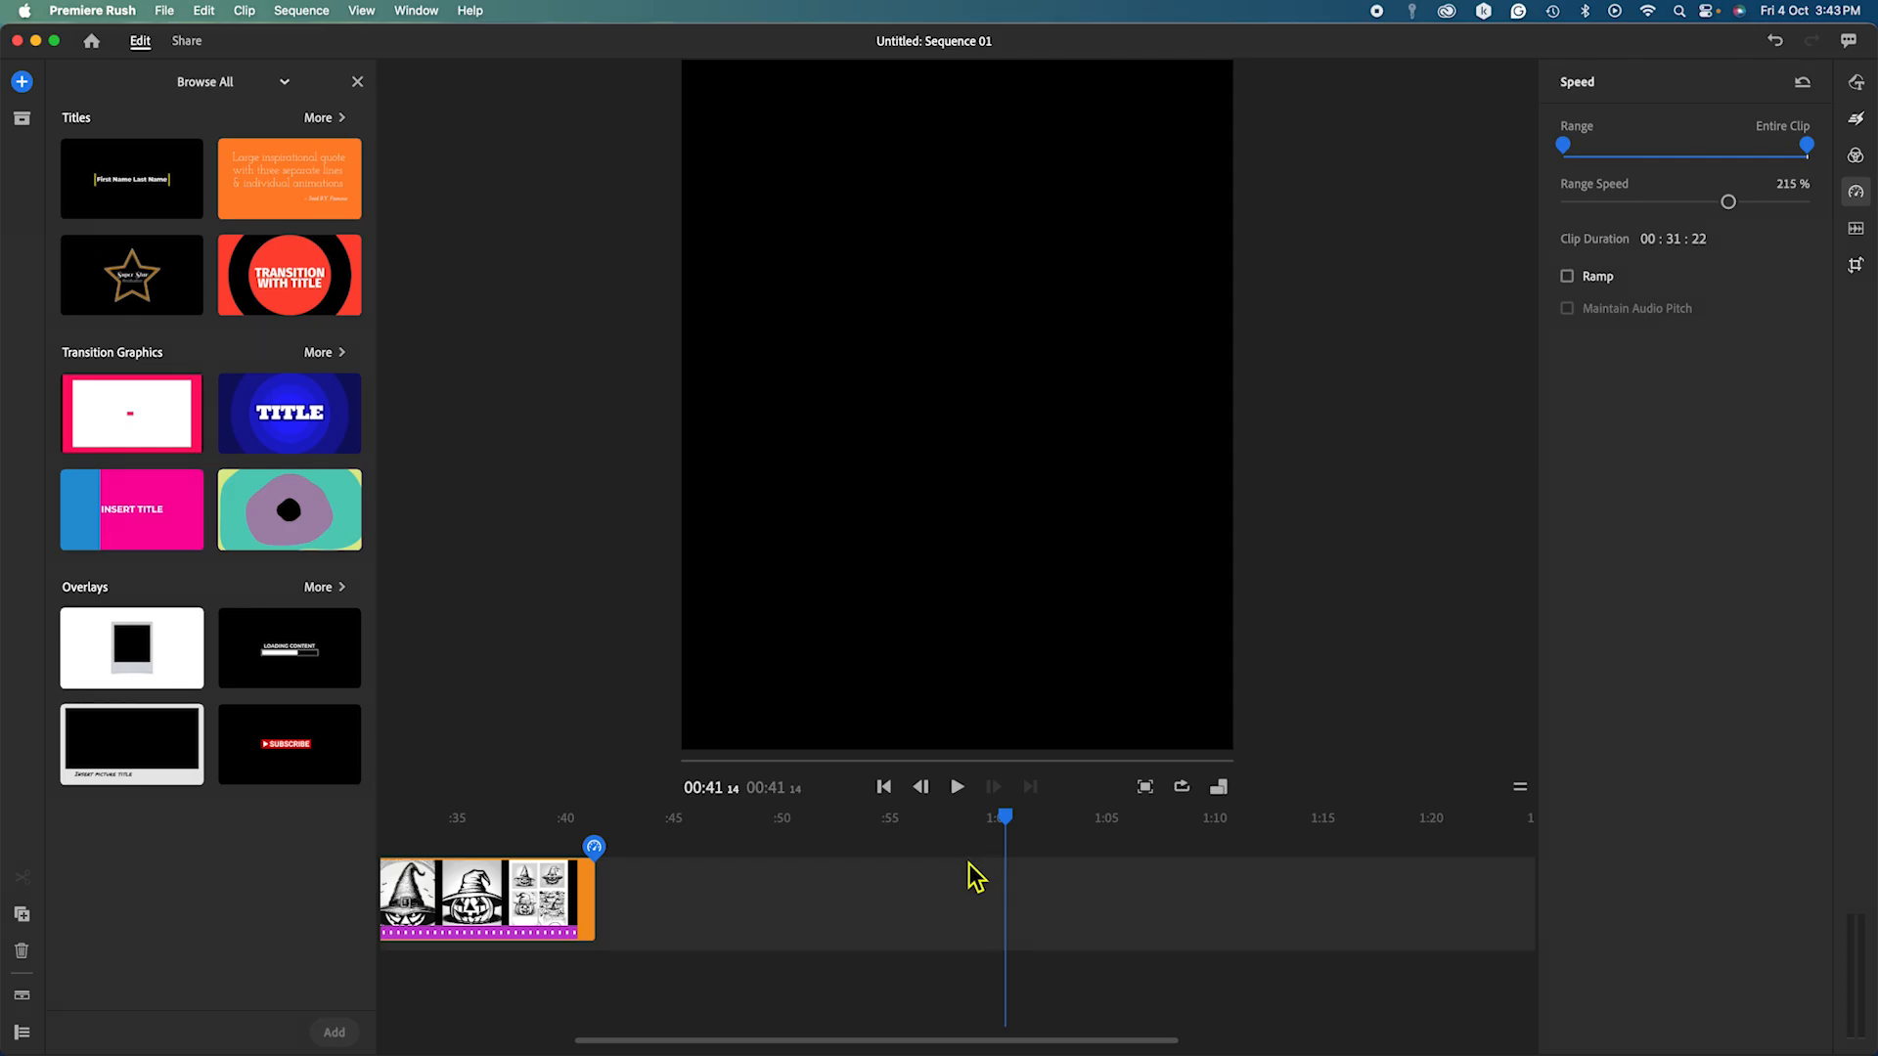
key("space")
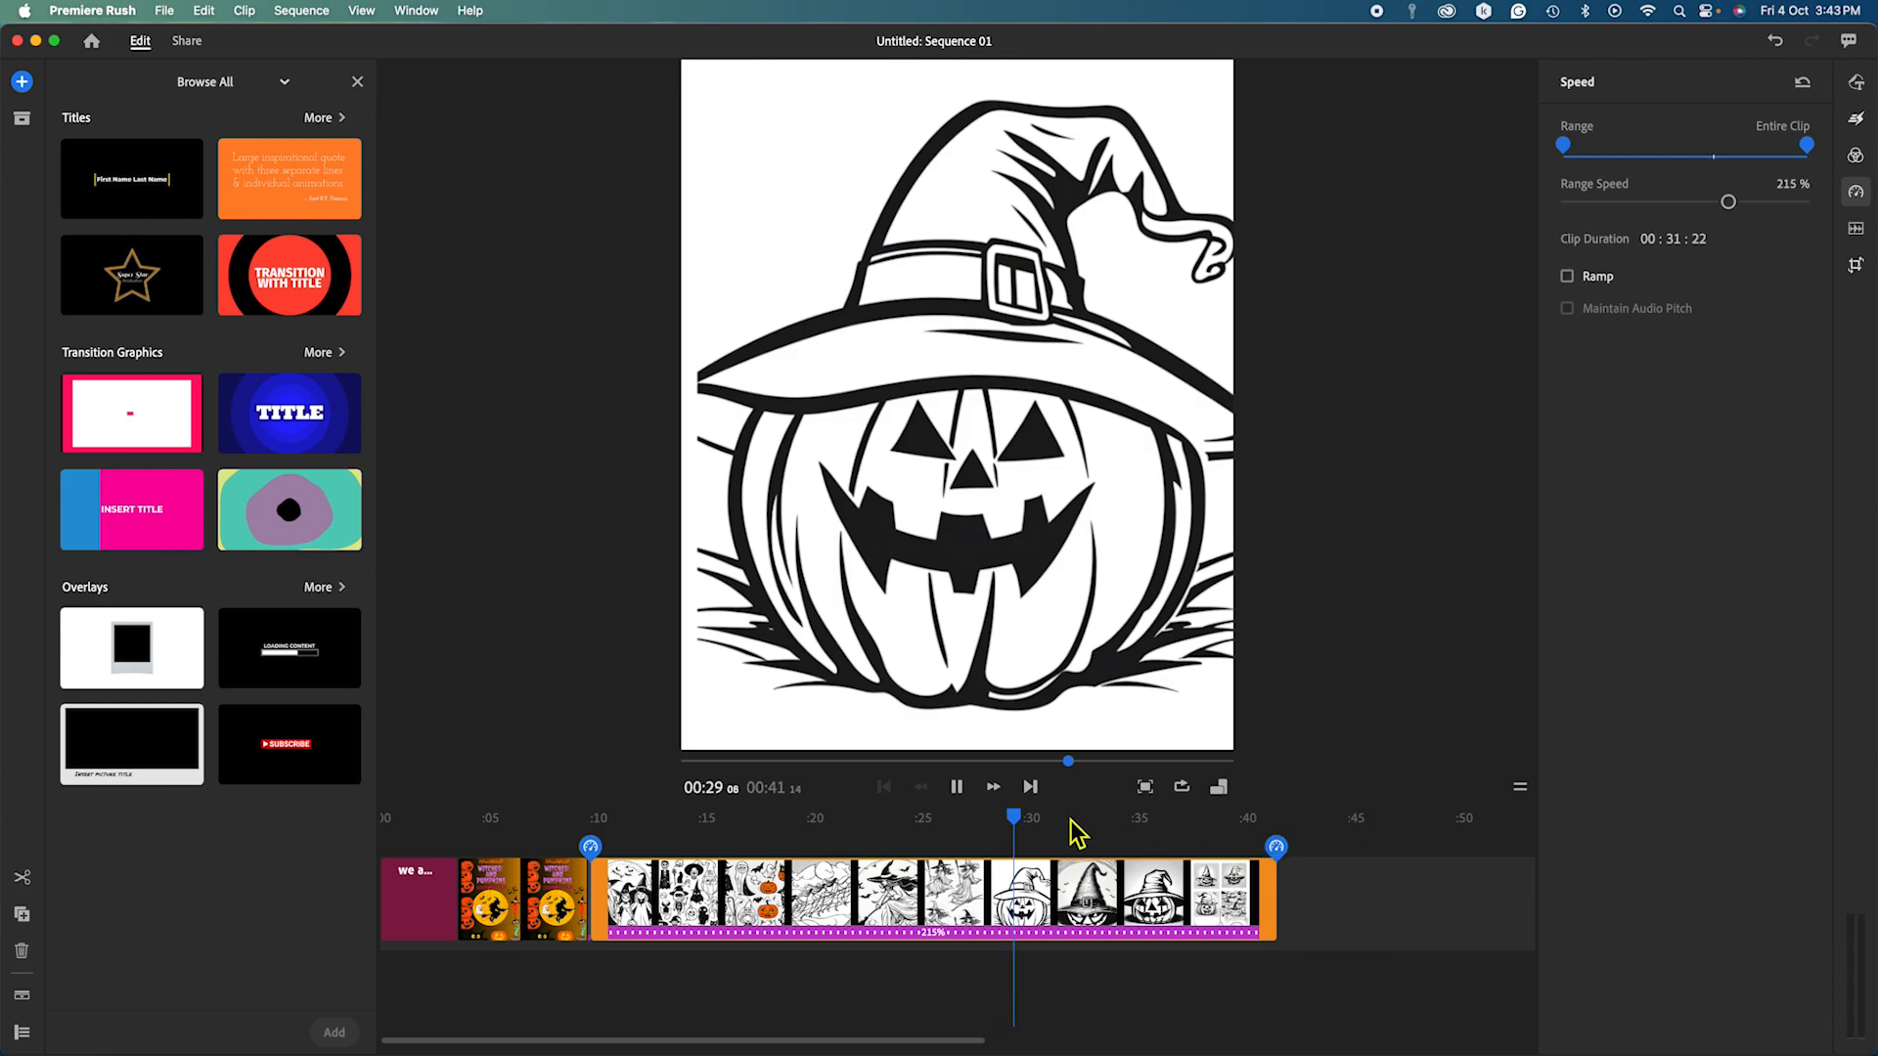
Pause playback and raise the clip's Range Speed to 400%, making the video 00:26.
left_click(958, 788)
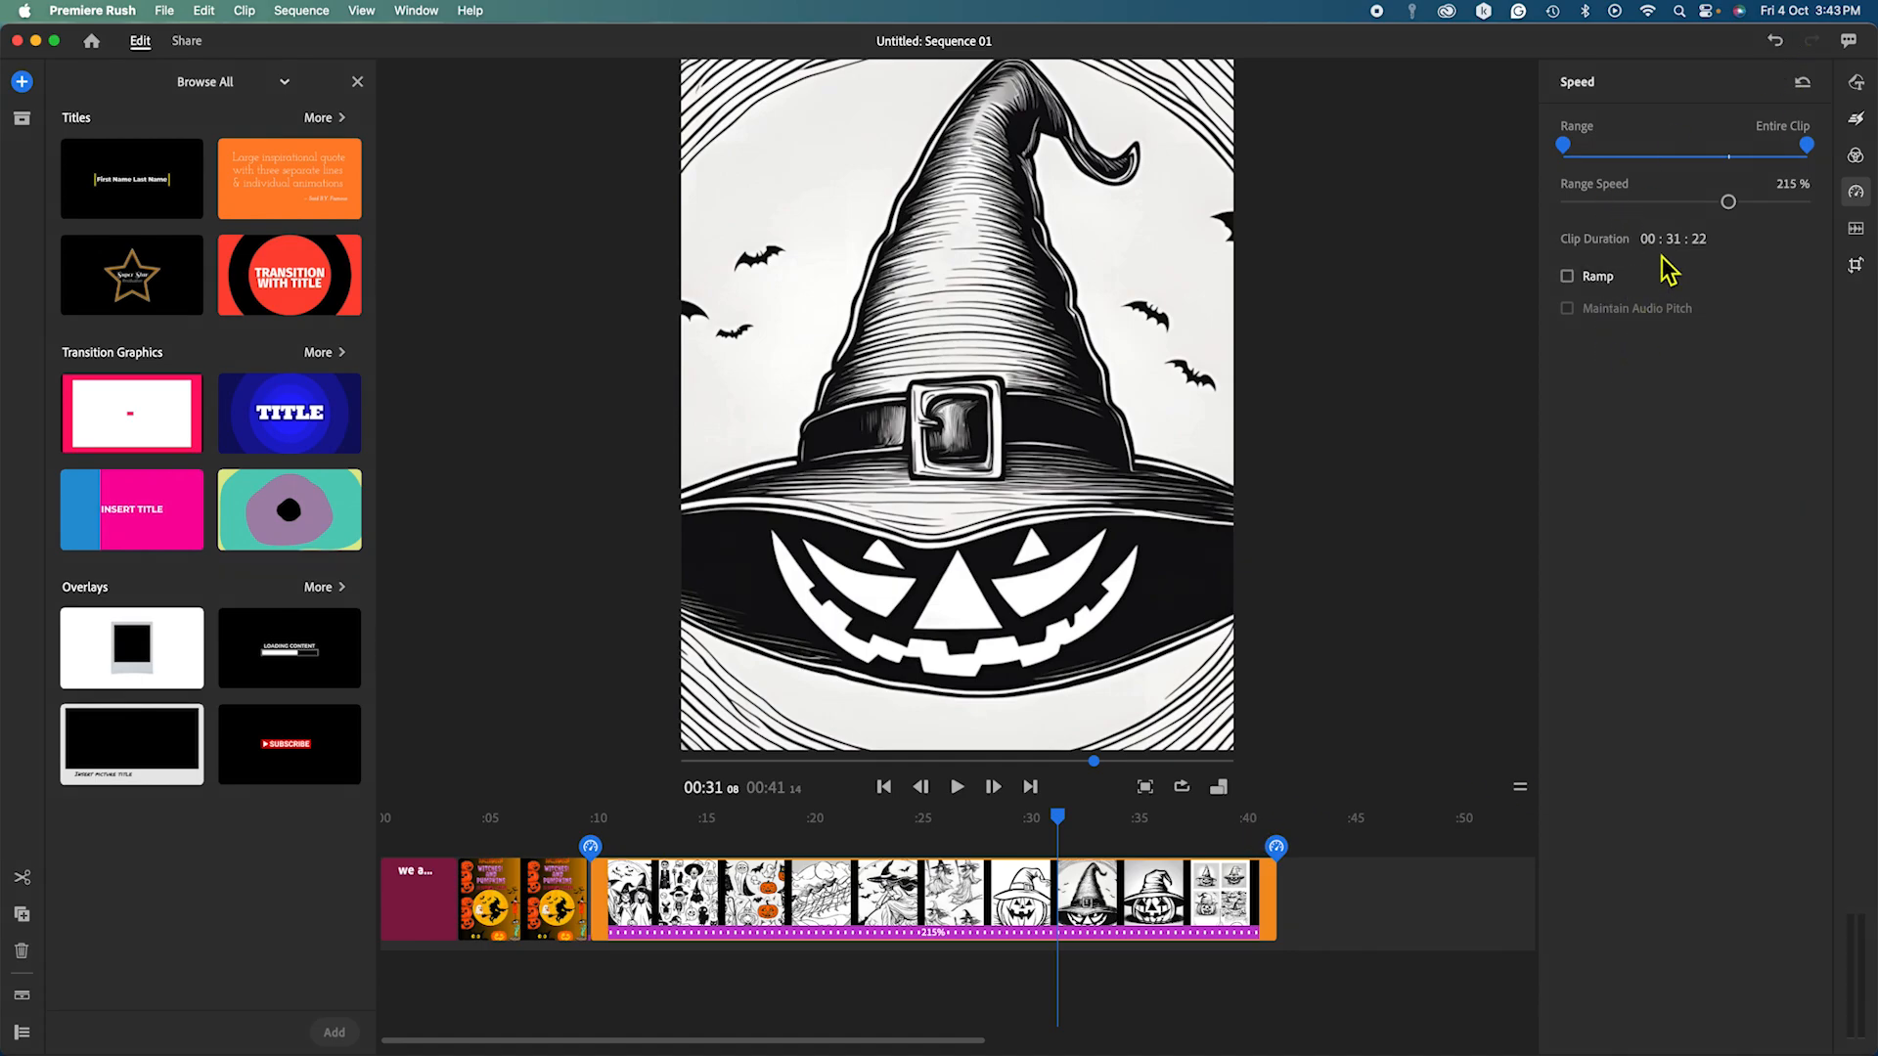
left_click_drag(1728, 202, 1759, 202)
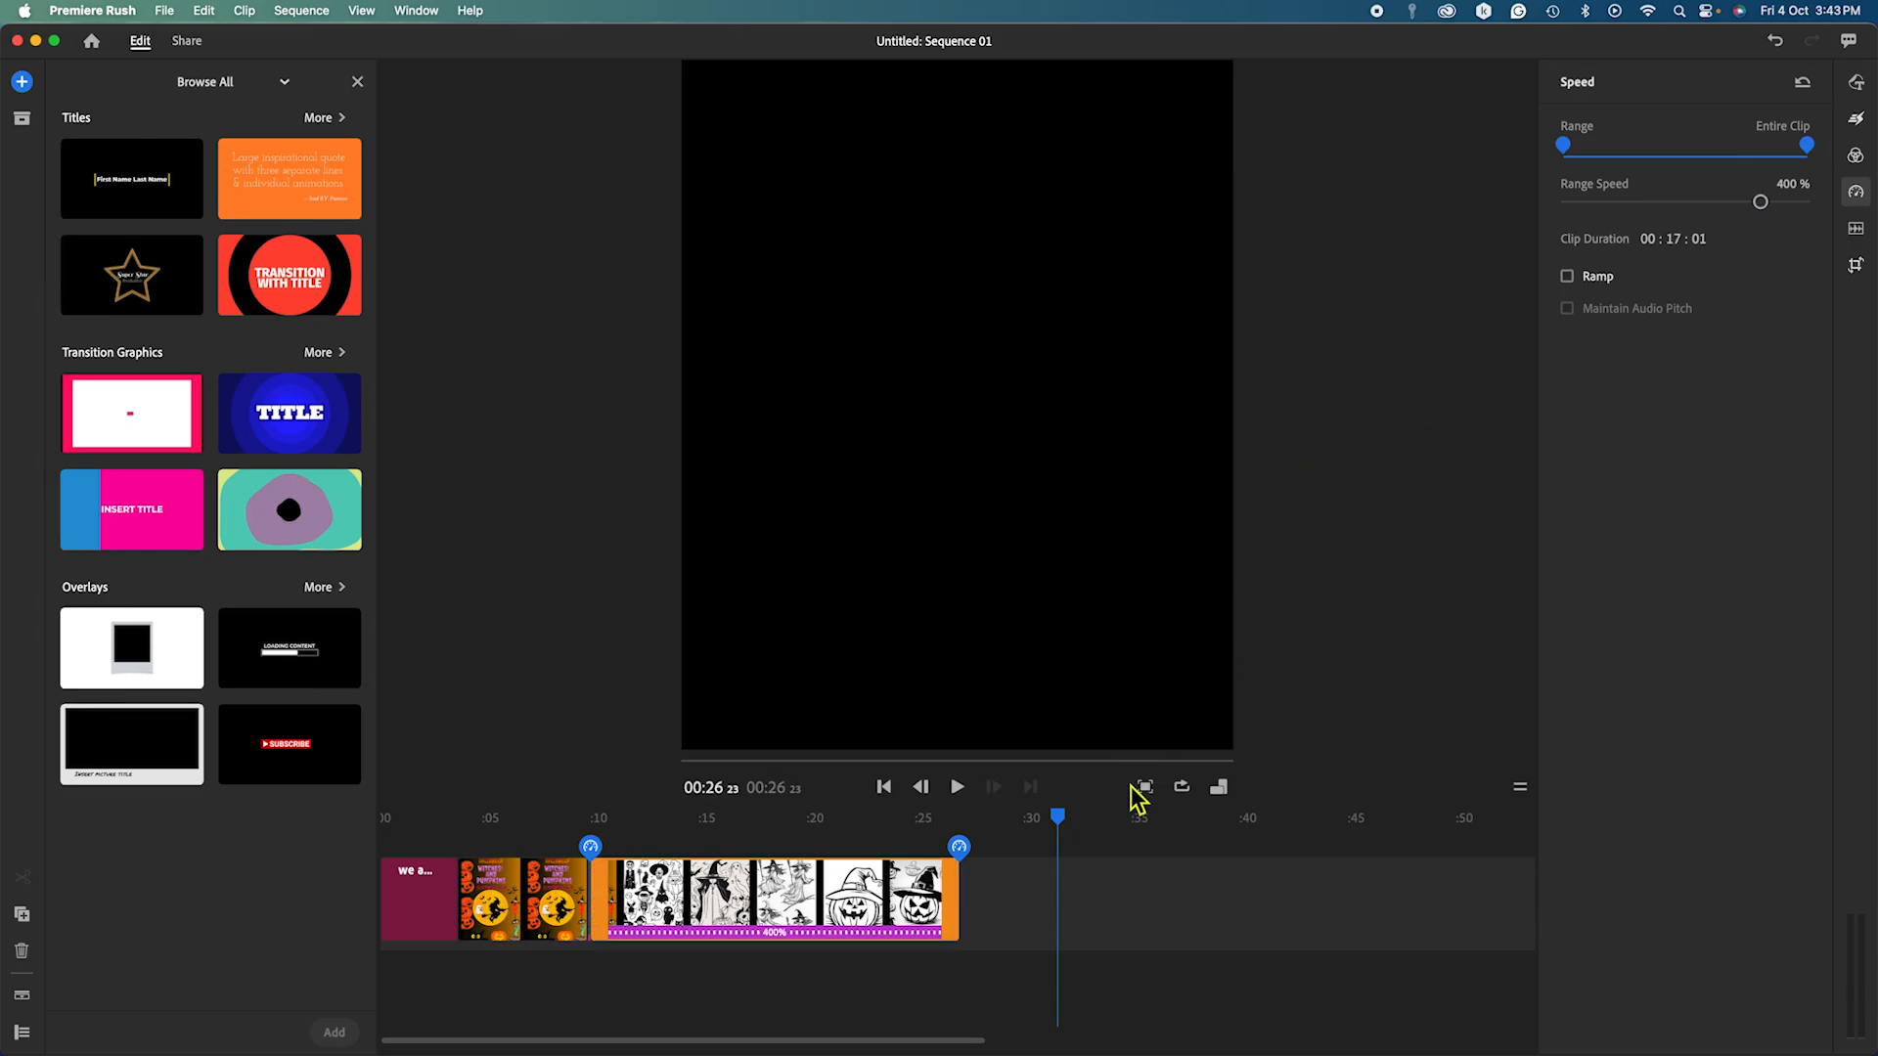
Play the 00:26 sequence from the start to review the title and 400% coloring-page clips.
left_click_drag(1064, 834, 314, 868)
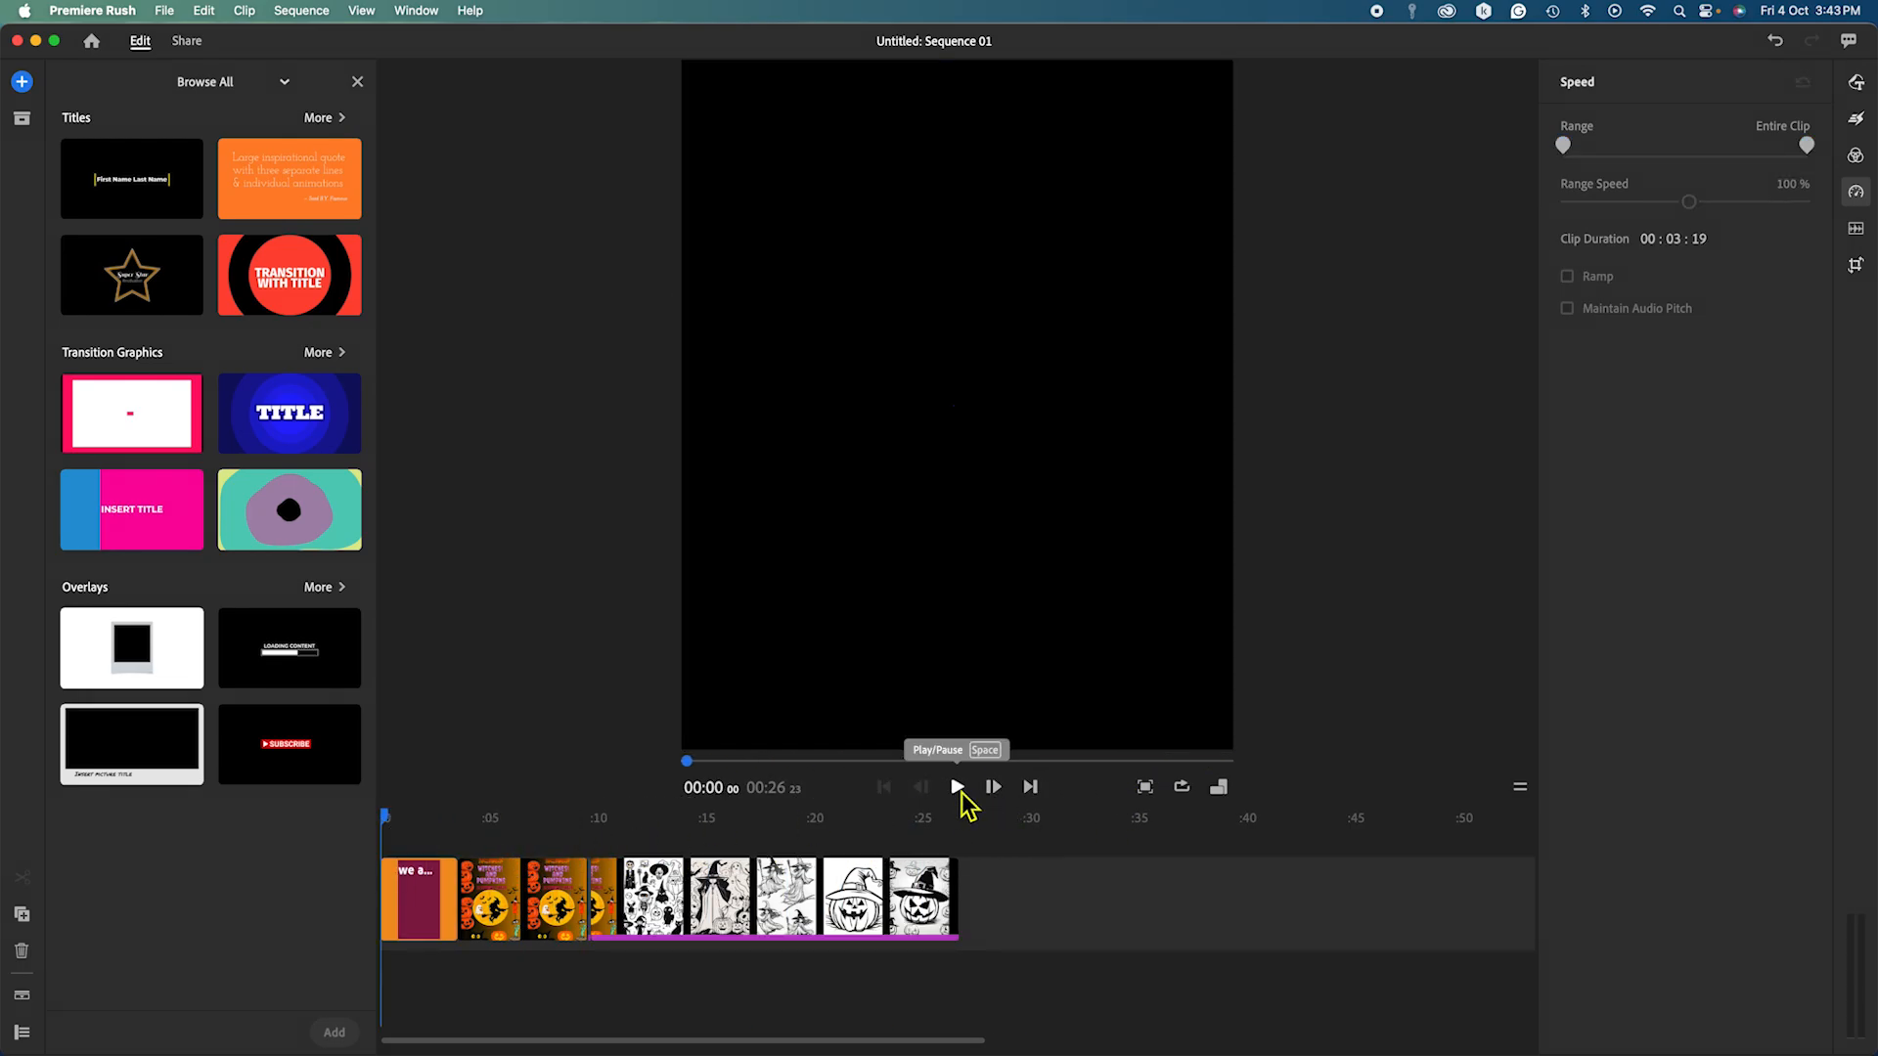
left_click(957, 787)
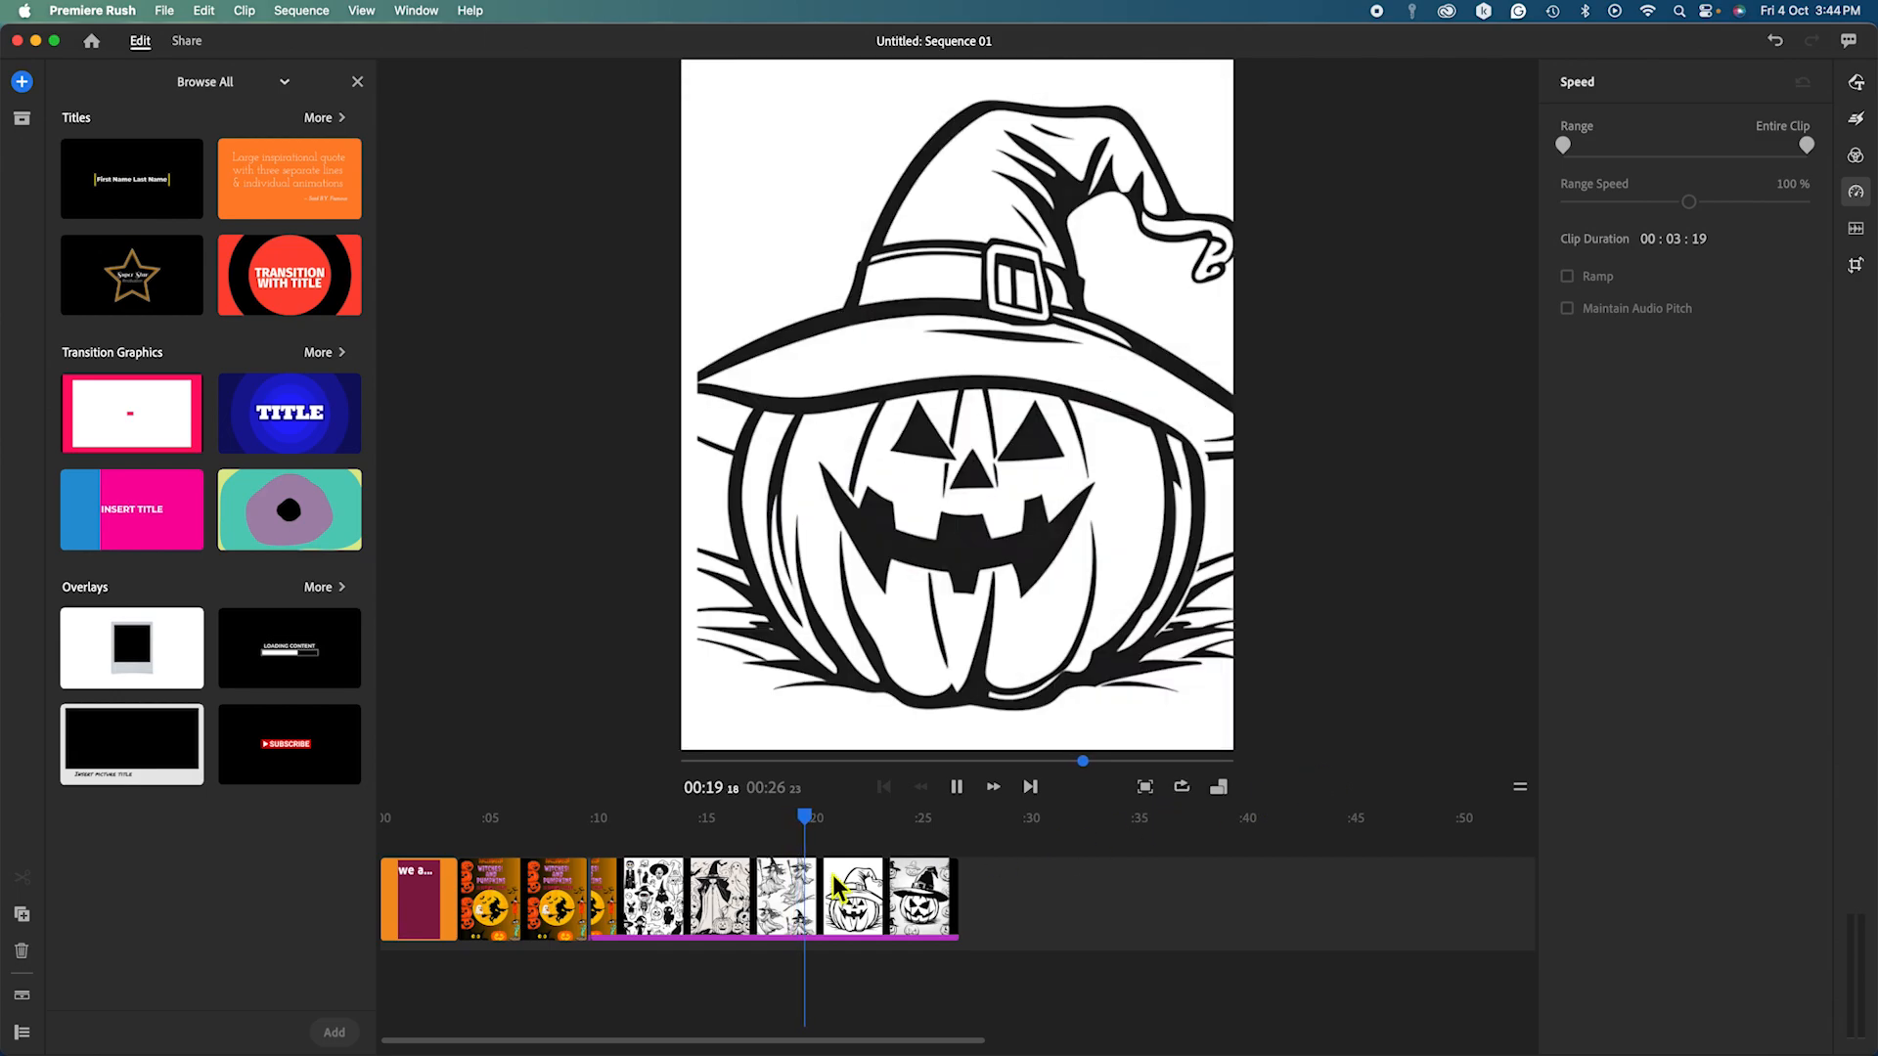
left_click(832, 881)
left_click(680, 895)
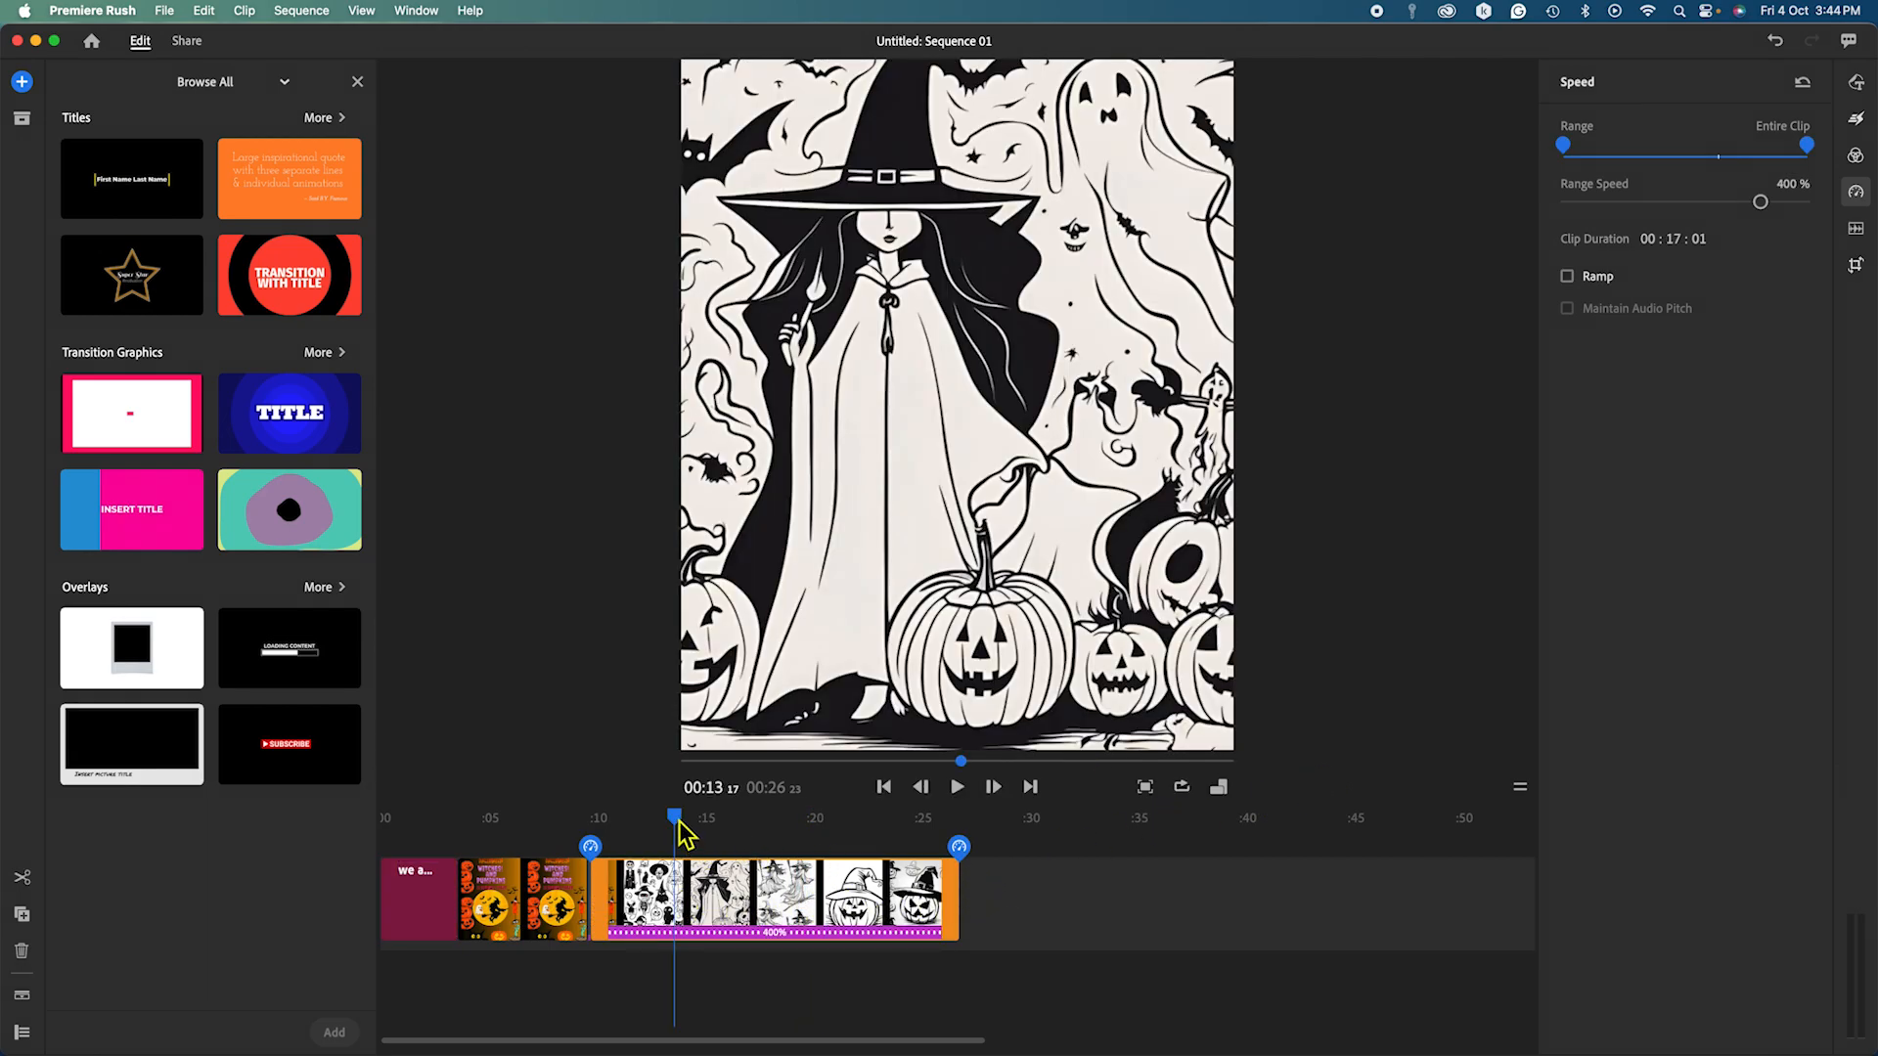
left_click_drag(685, 834, 390, 838)
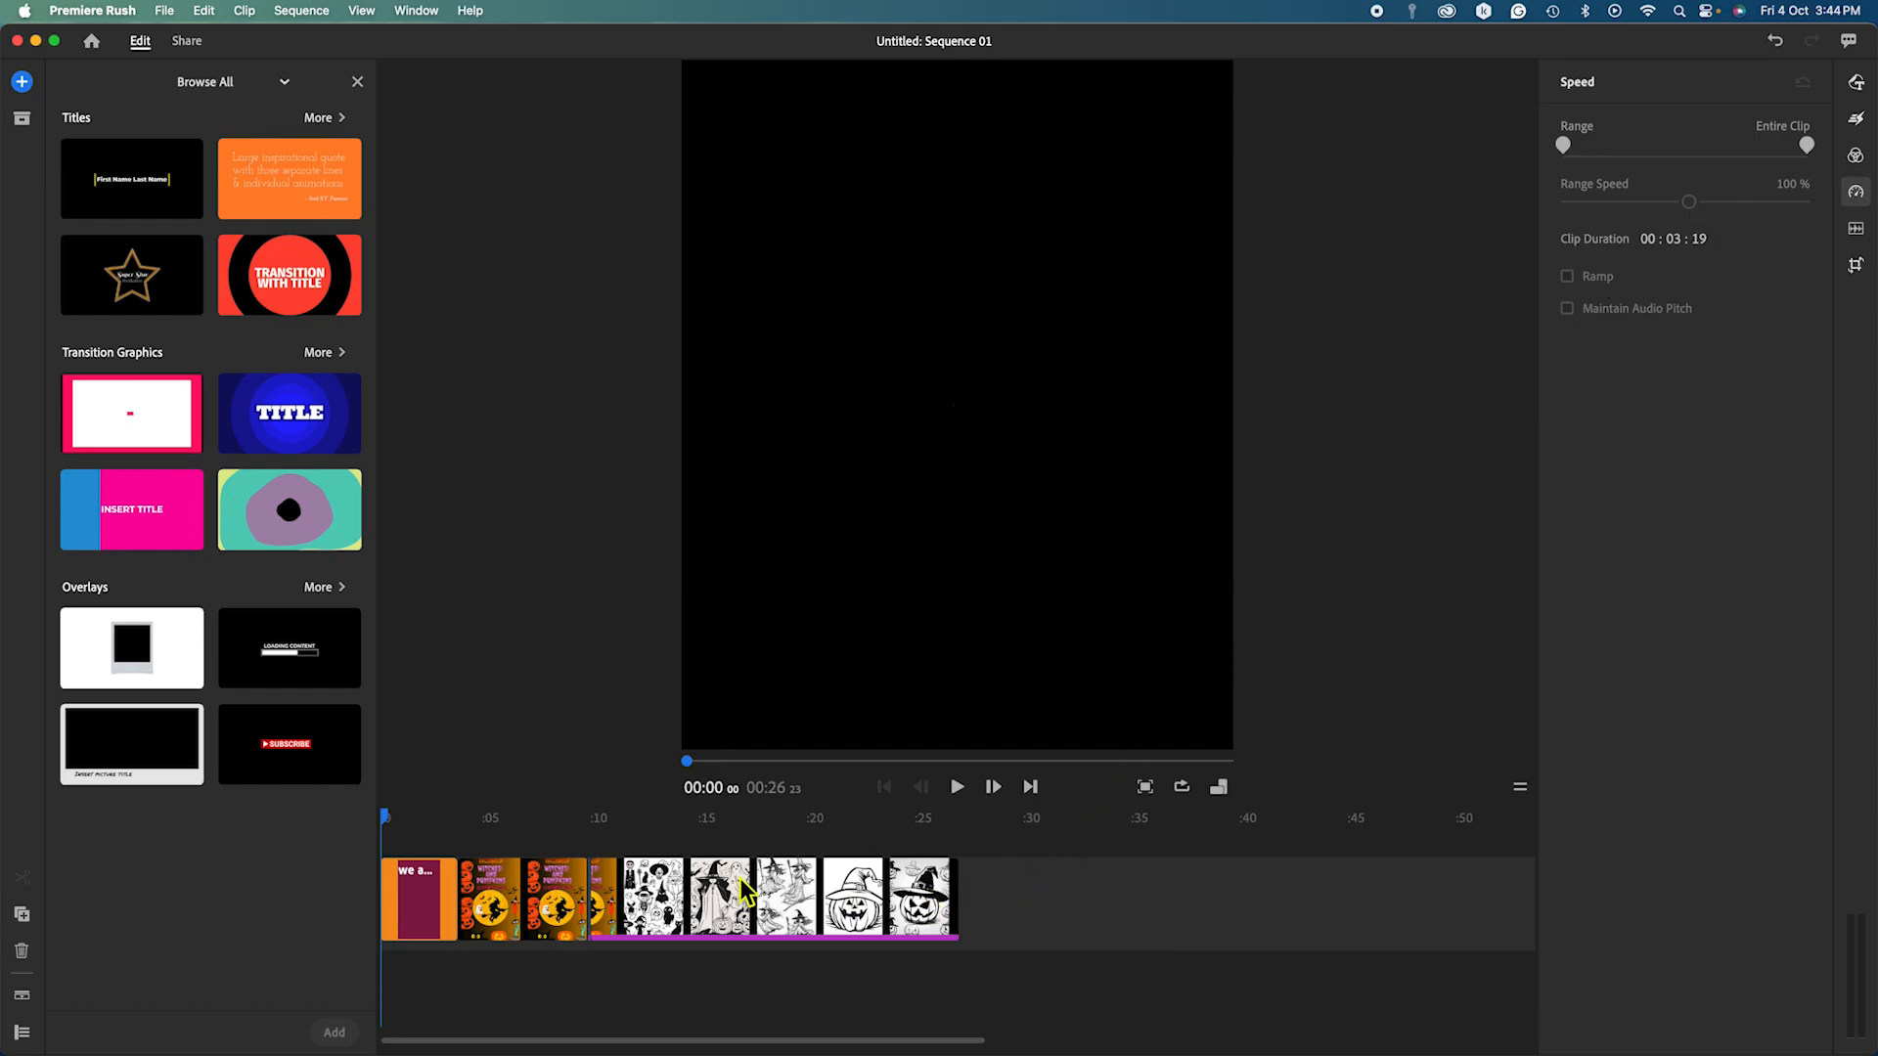
Return the coloring-page clip to 100% Range Speed, restoring its 01:08:04 length and 01:17 total.
left_click(387, 828)
left_click_drag(387, 827, 645, 823)
left_click(829, 914)
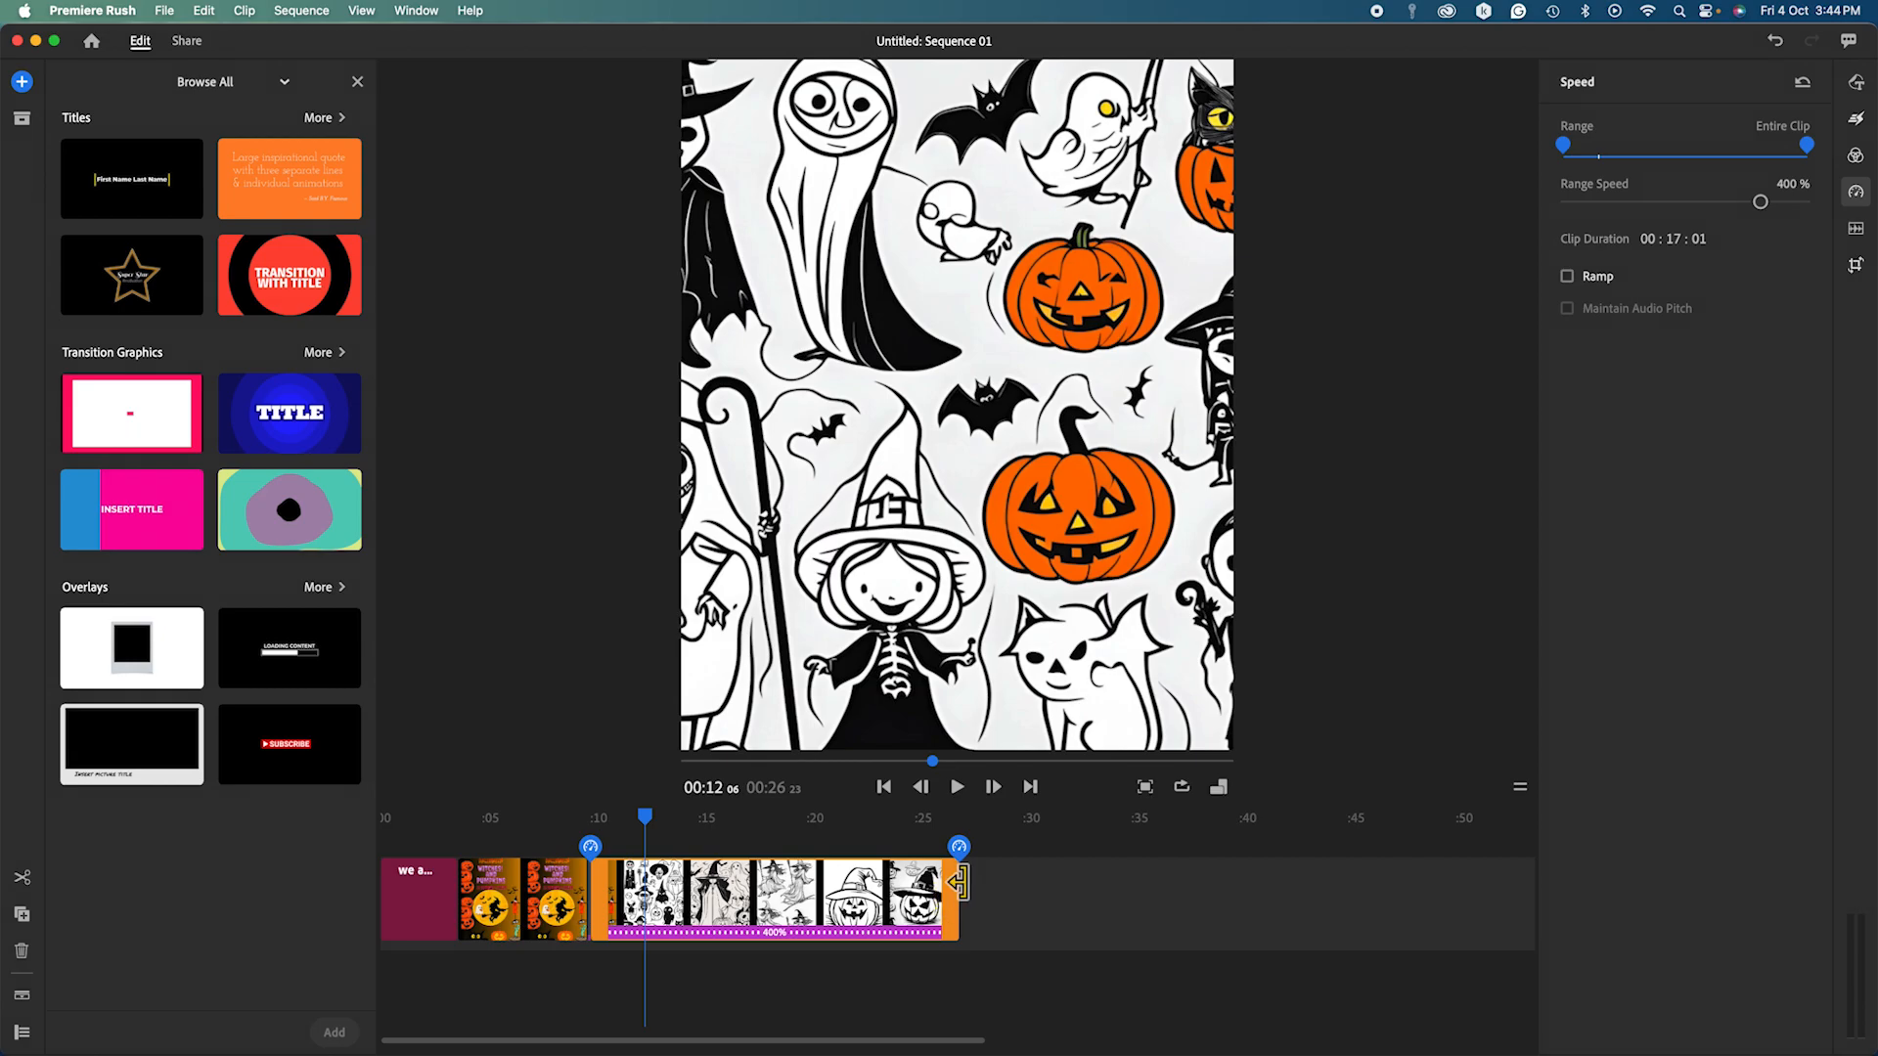
left_click_drag(962, 882, 1205, 883)
left_click_drag(965, 885, 1249, 904)
left_click_drag(1761, 204, 1689, 203)
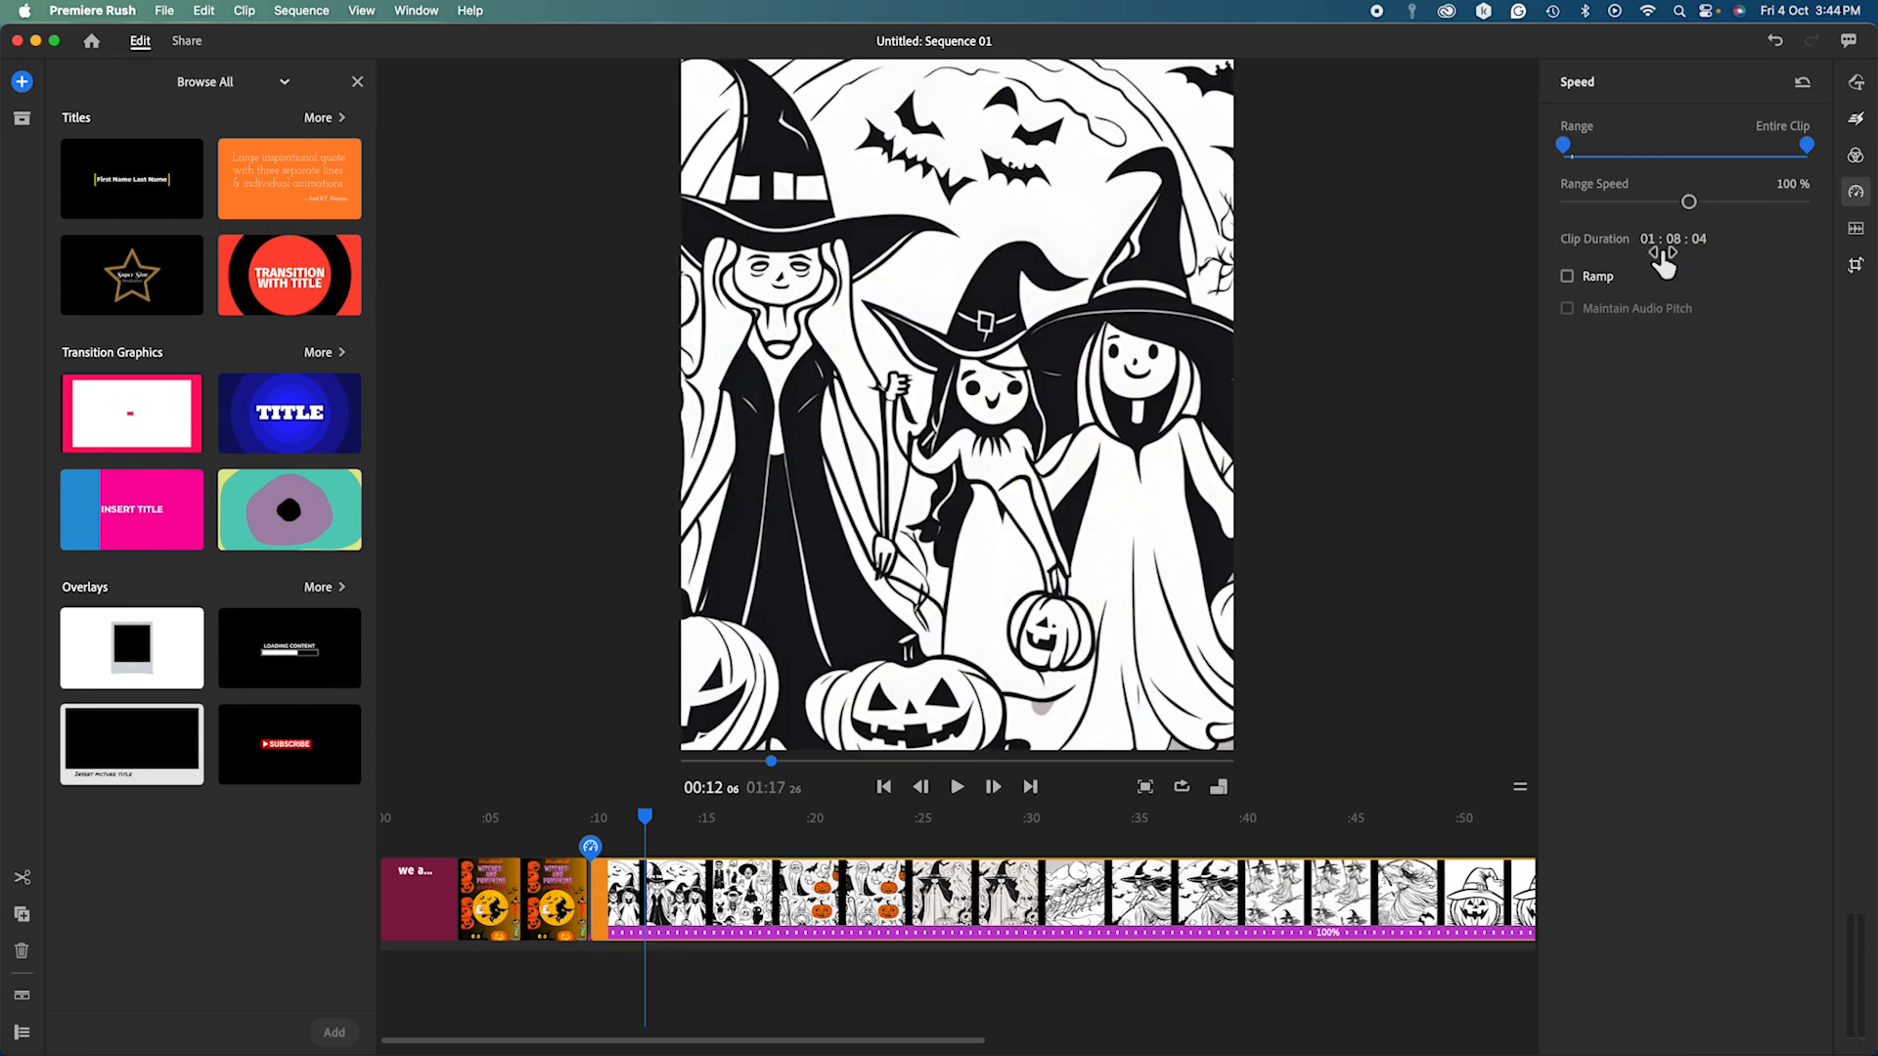
left_click_drag(929, 1045, 1137, 1051)
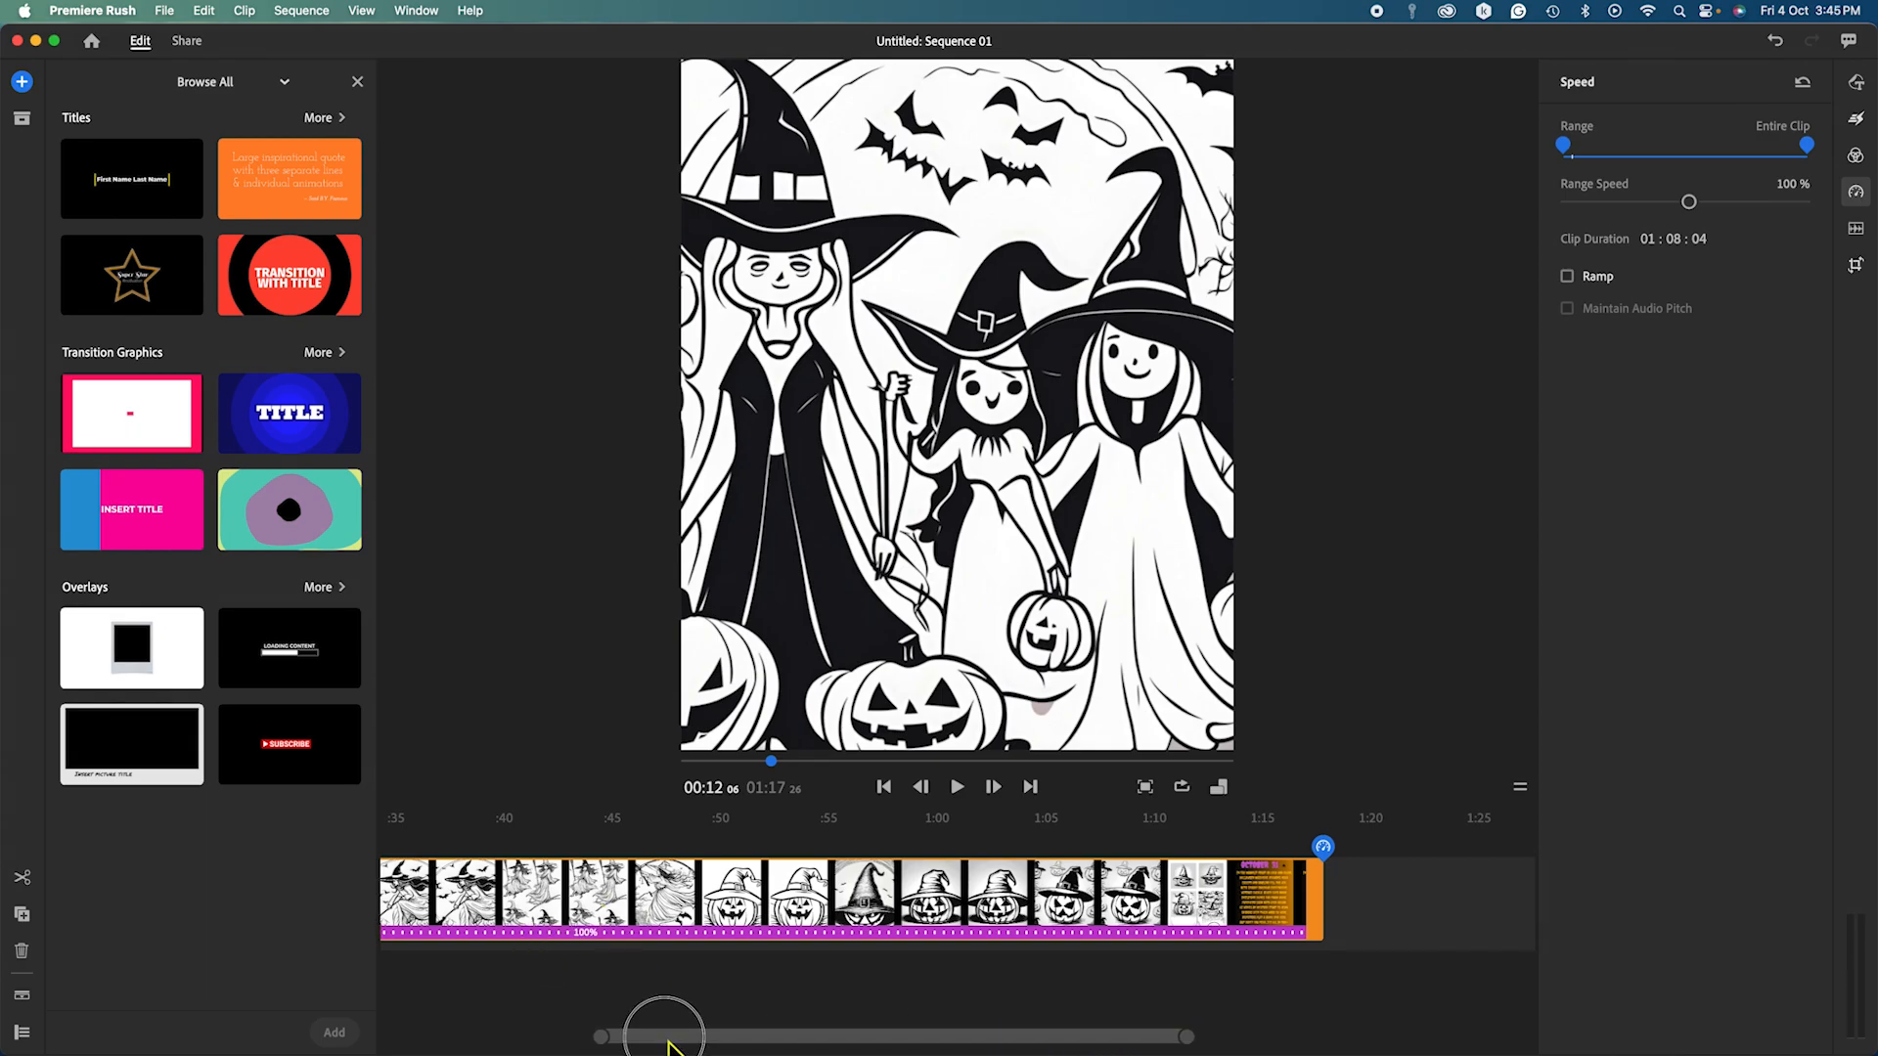
left_click_drag(671, 1039, 379, 1036)
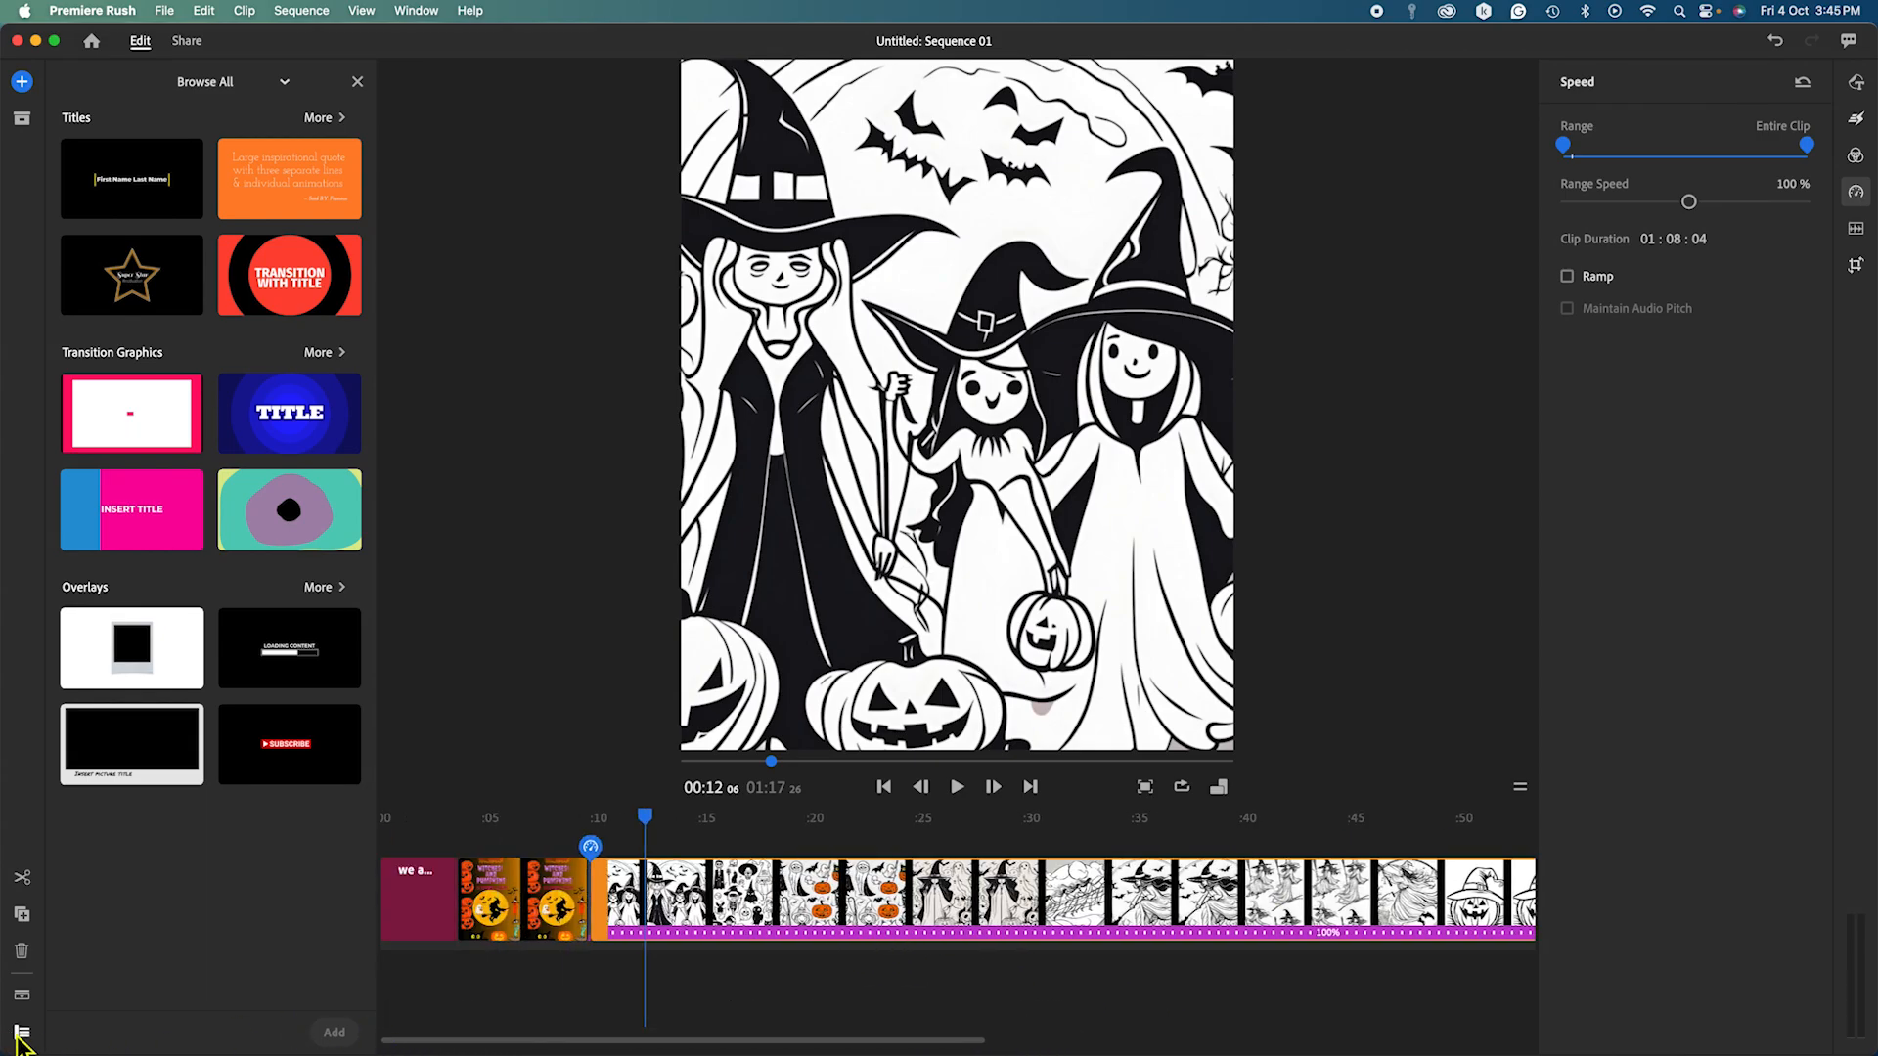
Show the track controls beside the timeline and close the graphics browser.
left_click(25, 1039)
left_click(26, 1039)
left_click(25, 1040)
scroll(420, 941, "right", 1)
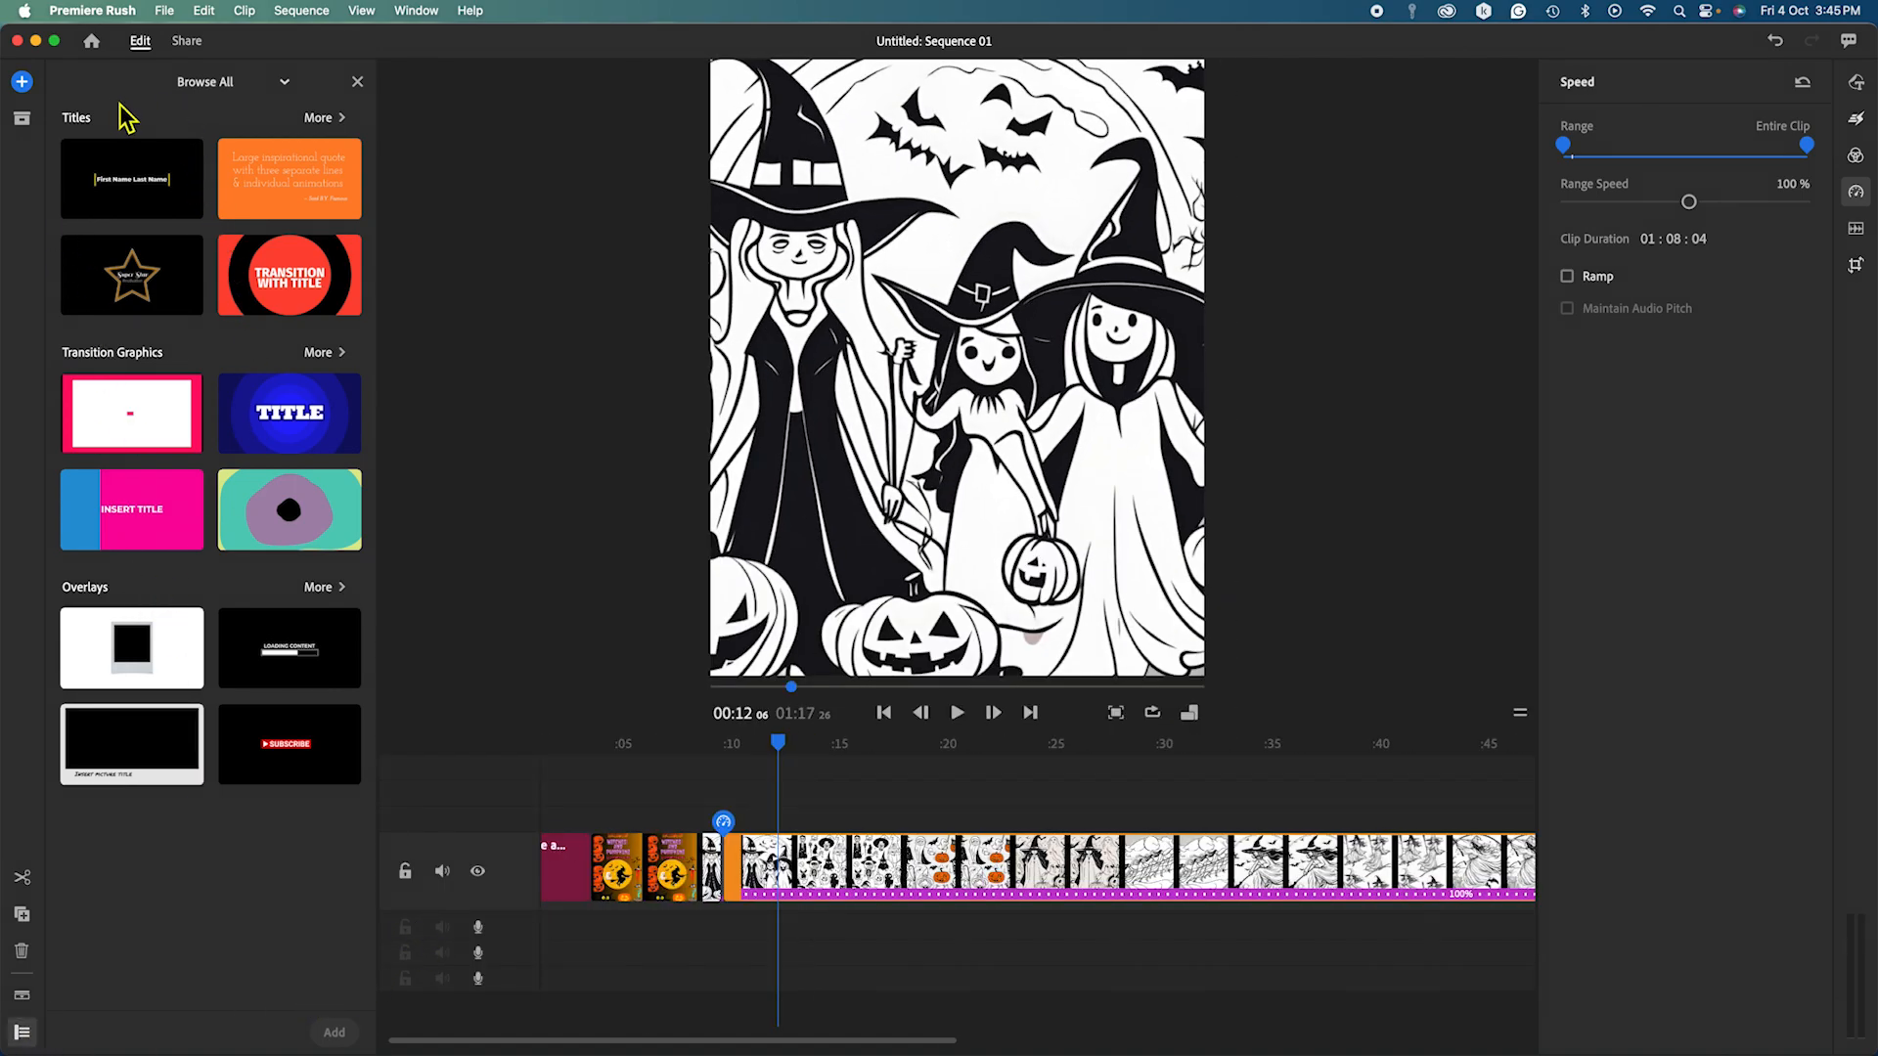
left_click(358, 82)
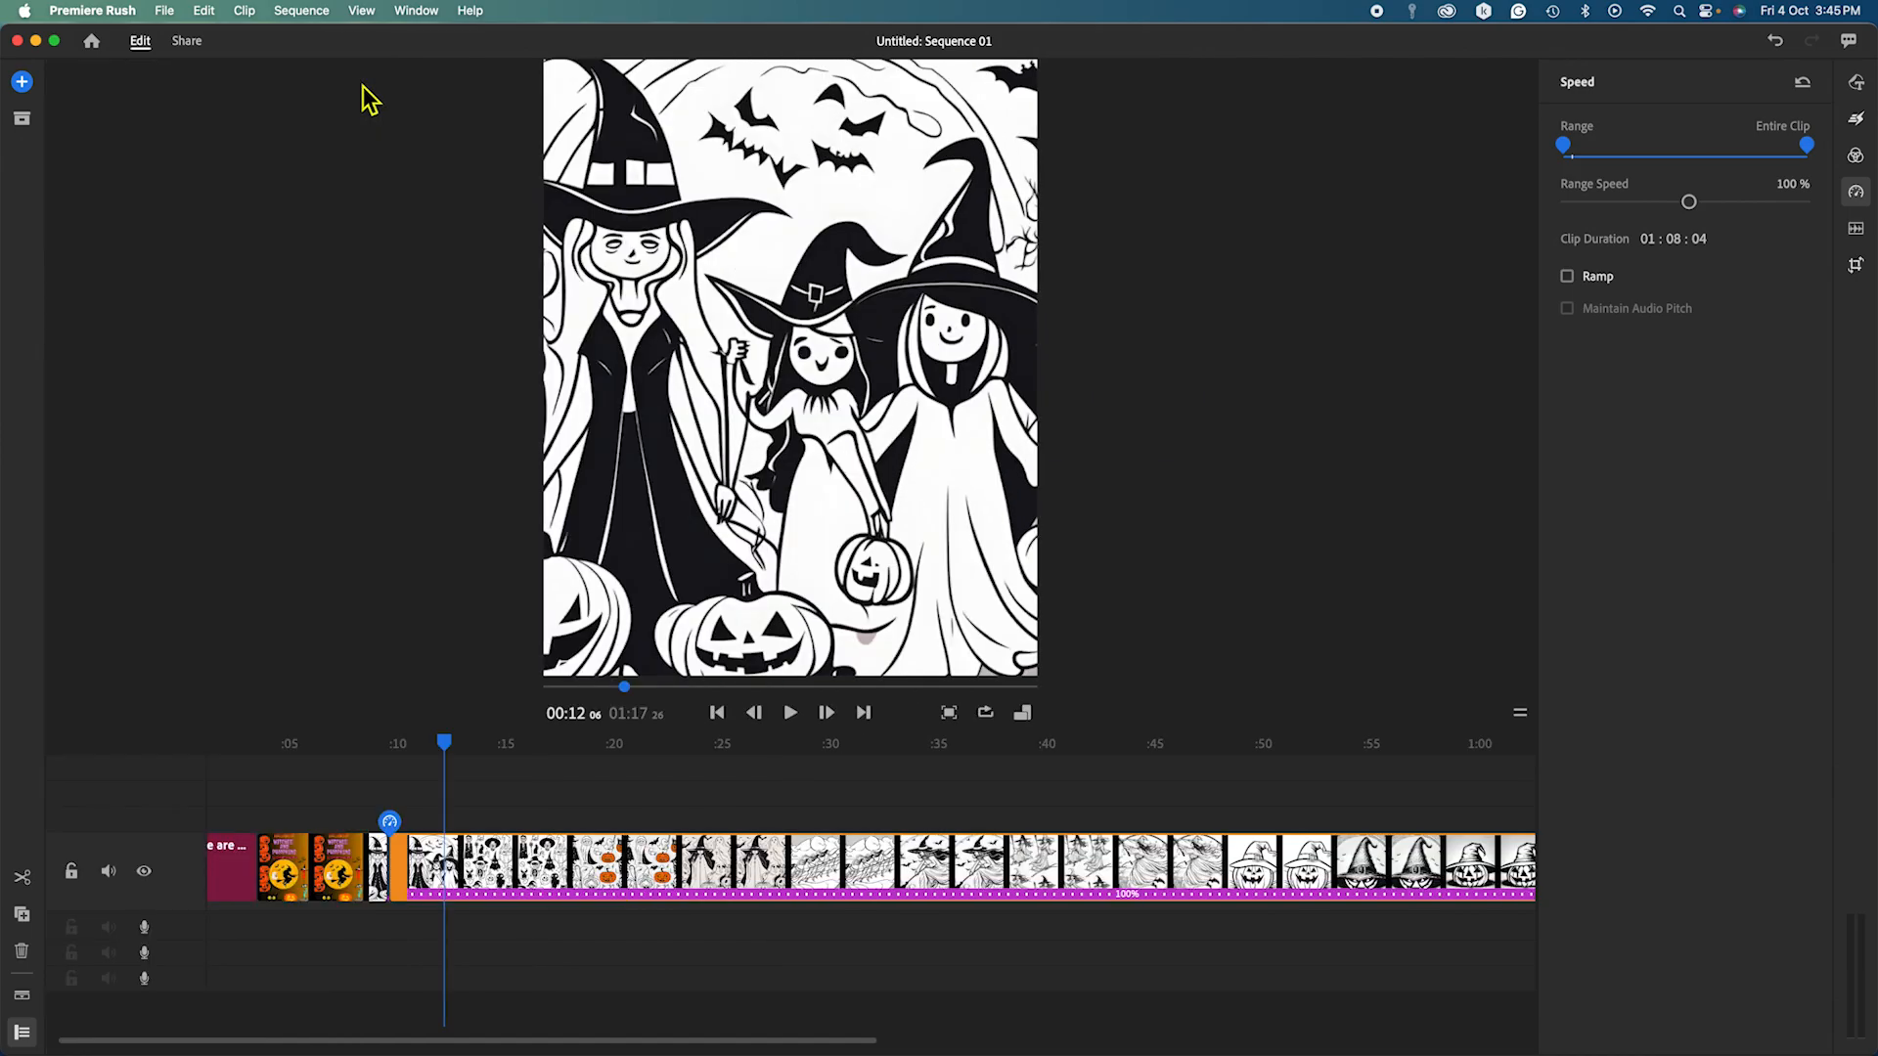
Open the Audio library's full Soundtracks list and select Blues Porchlight.
left_click(22, 82)
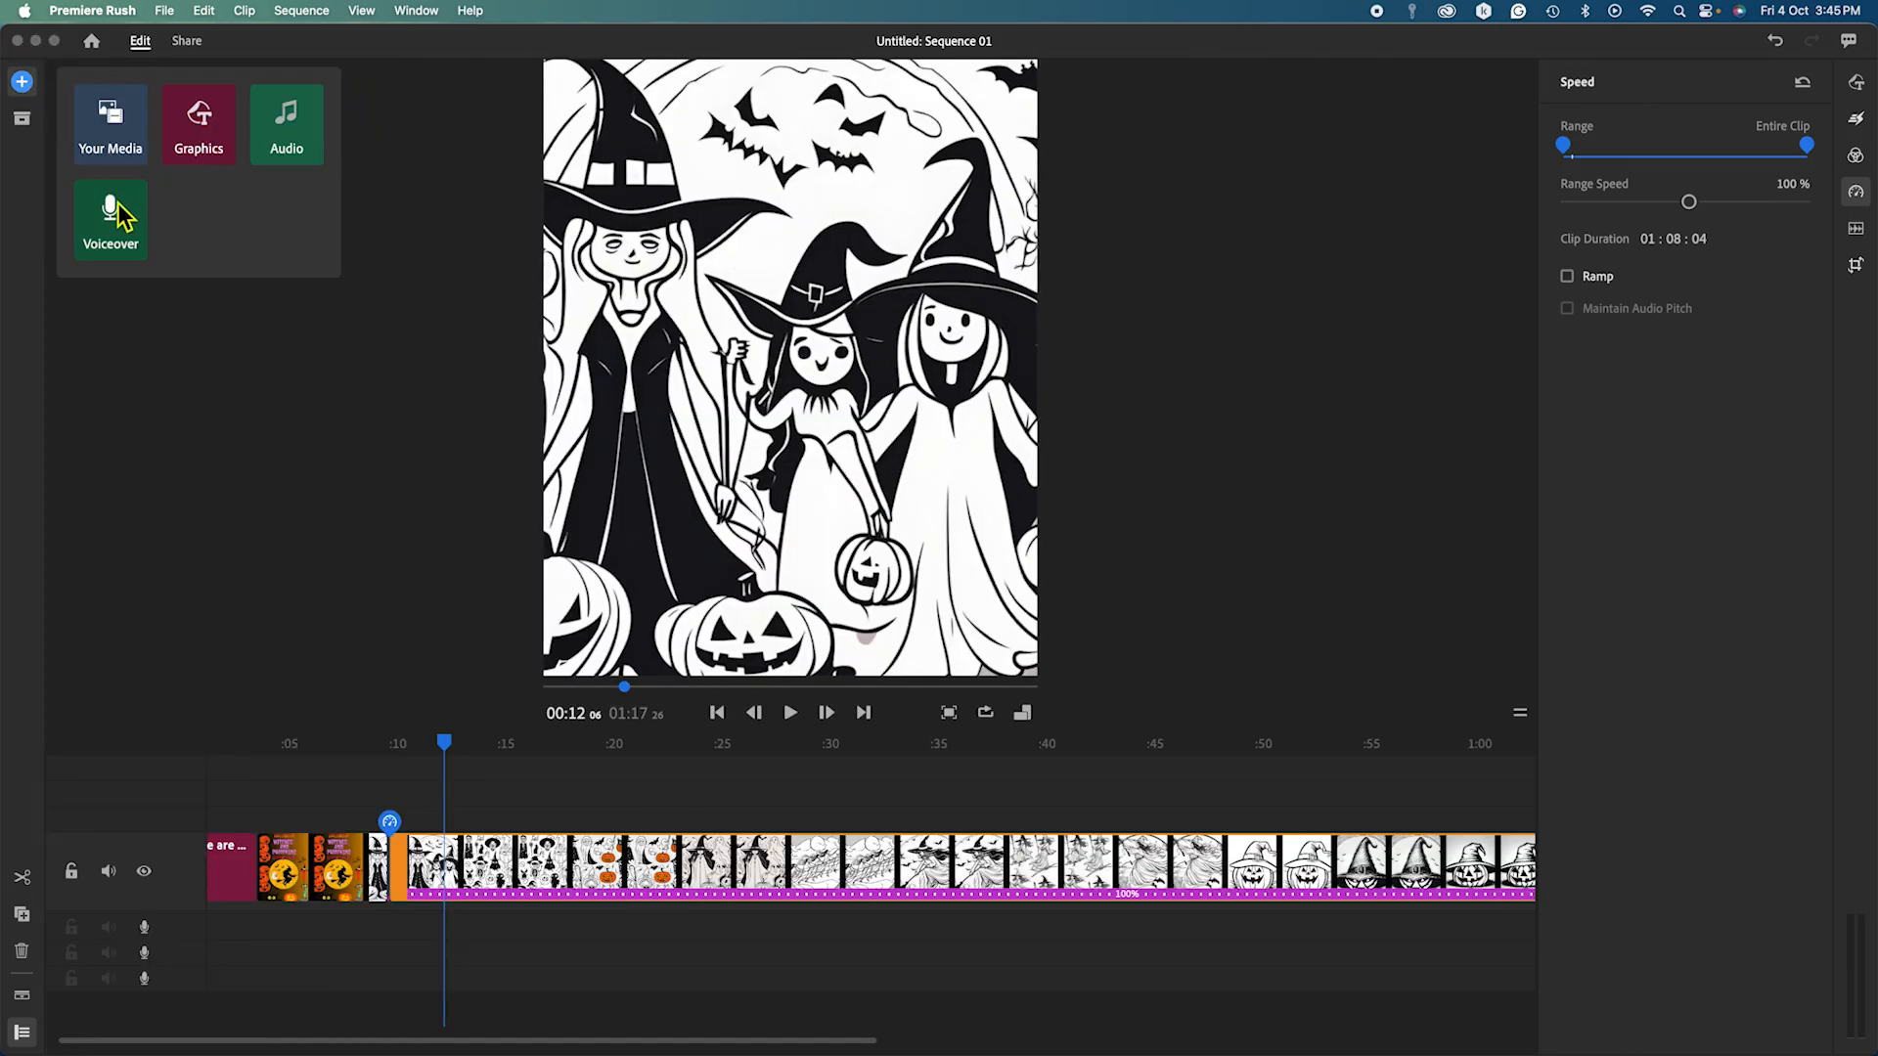
left_click(110, 151)
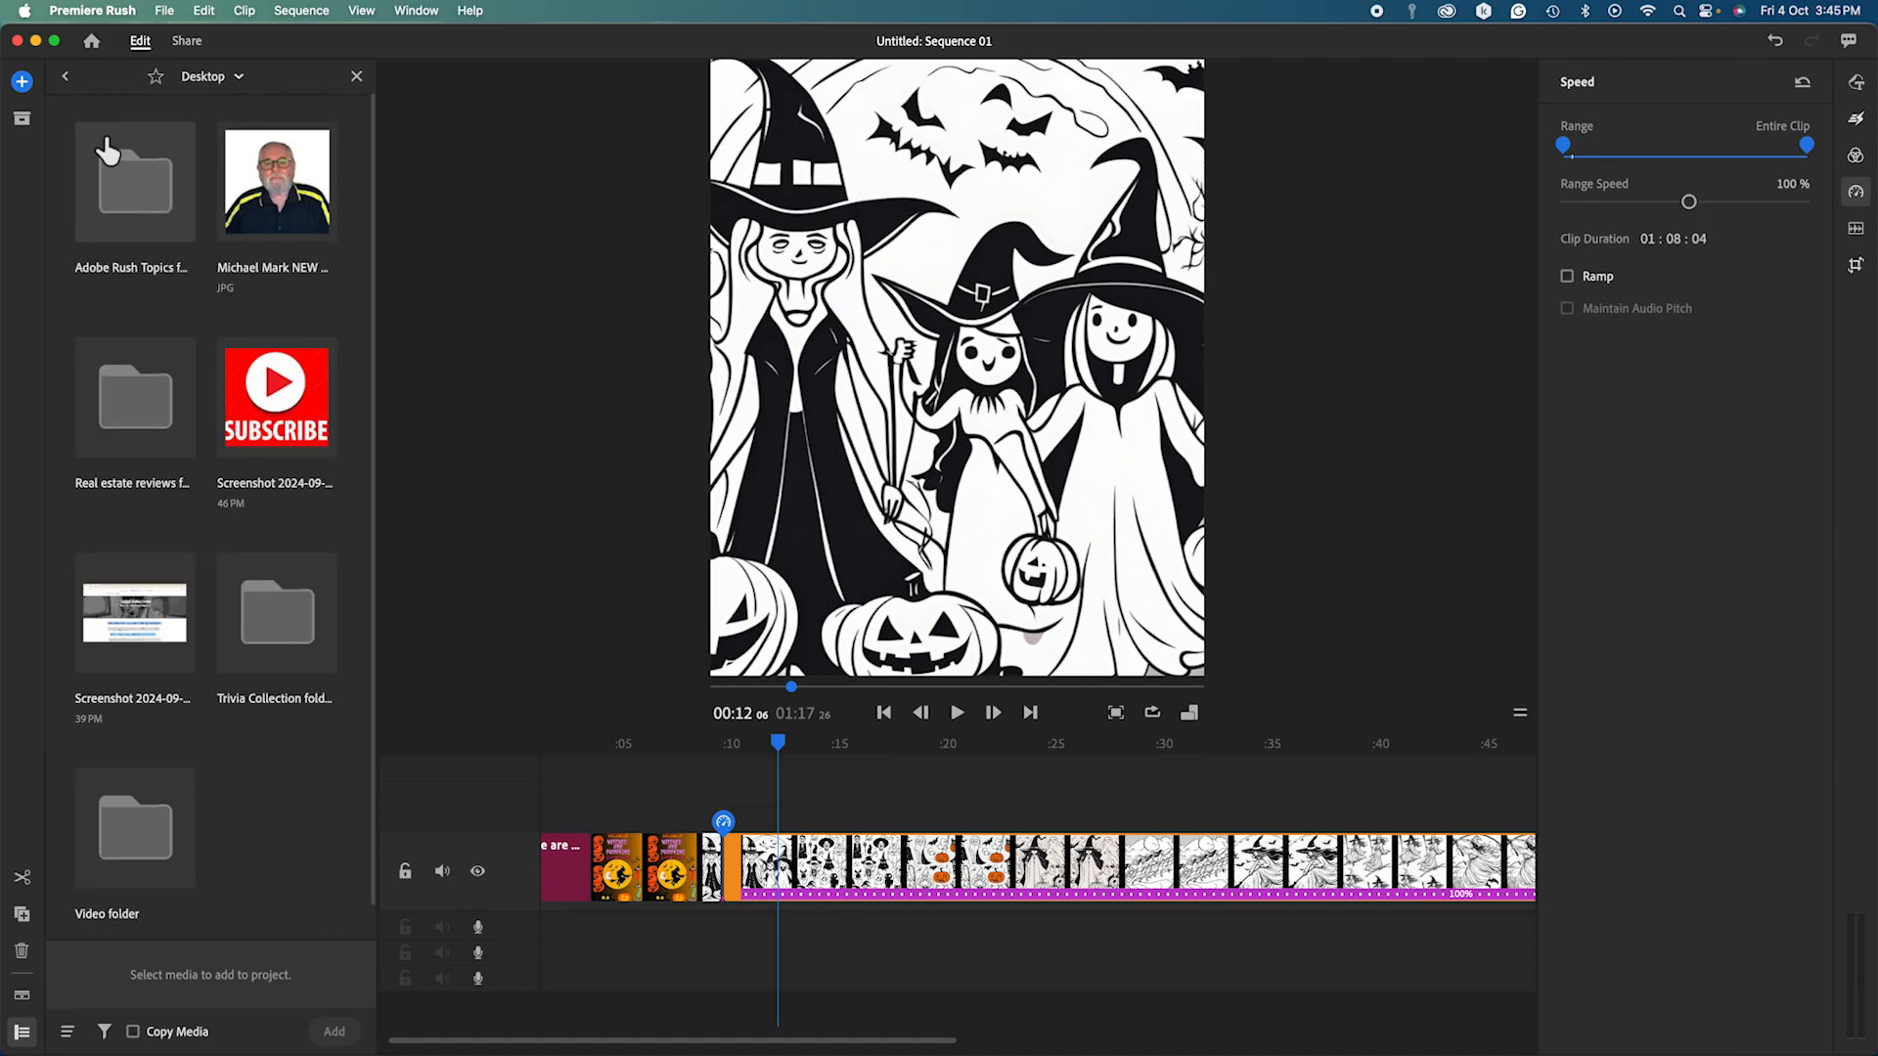
left_click(22, 82)
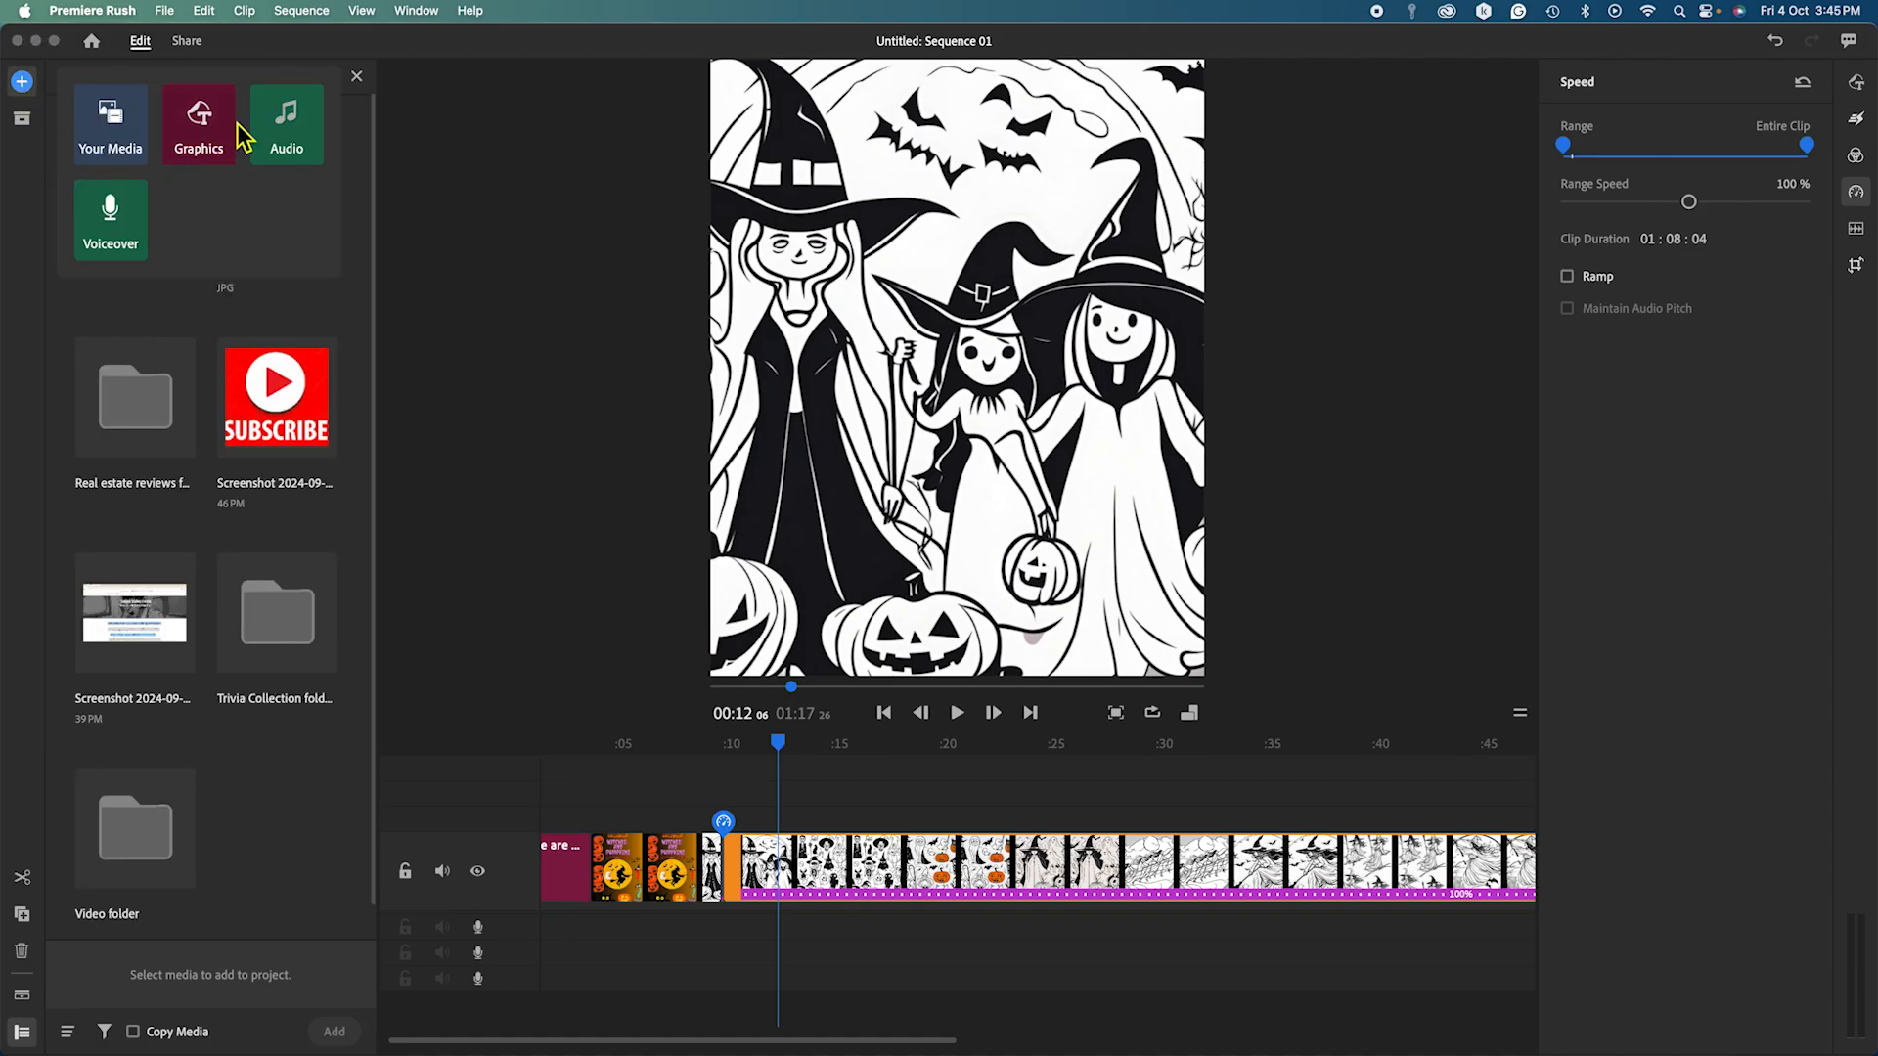
left_click(277, 139)
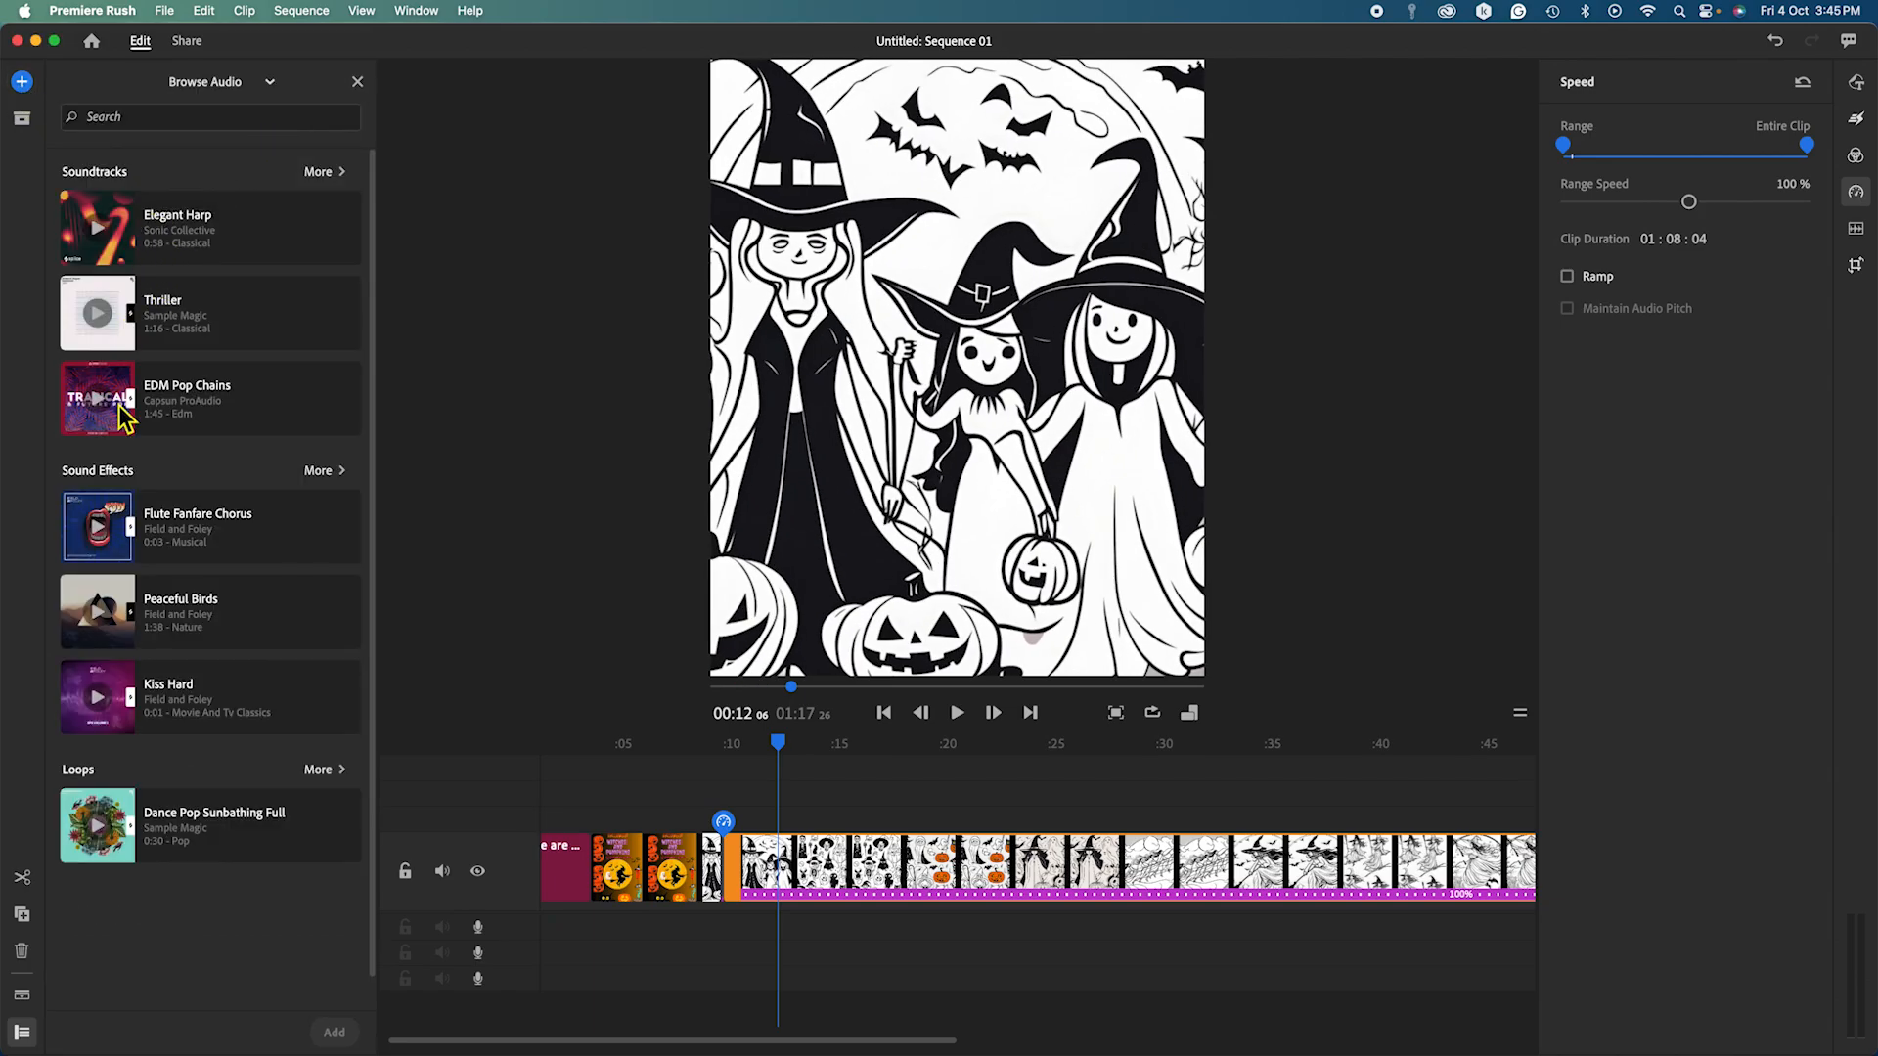
left_click(325, 175)
scroll(216, 468, "down", 20)
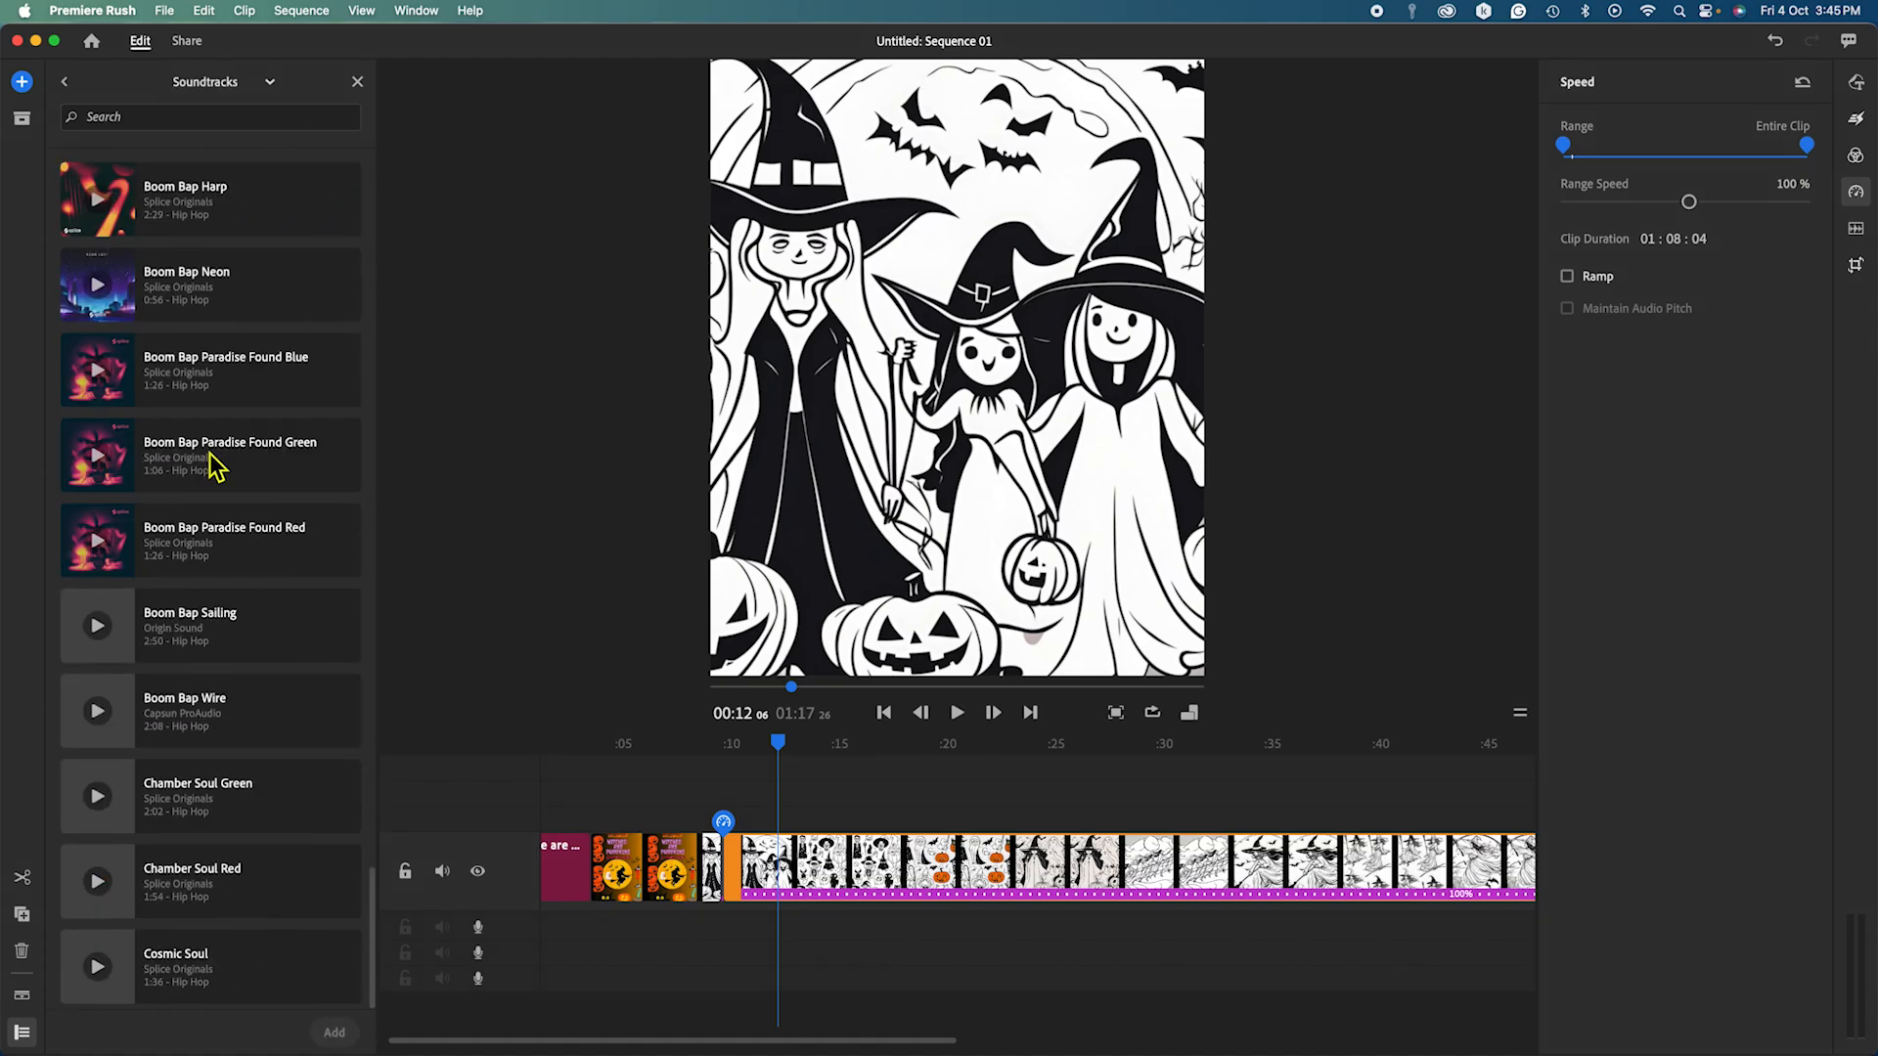
scroll(217, 467, "up", 20)
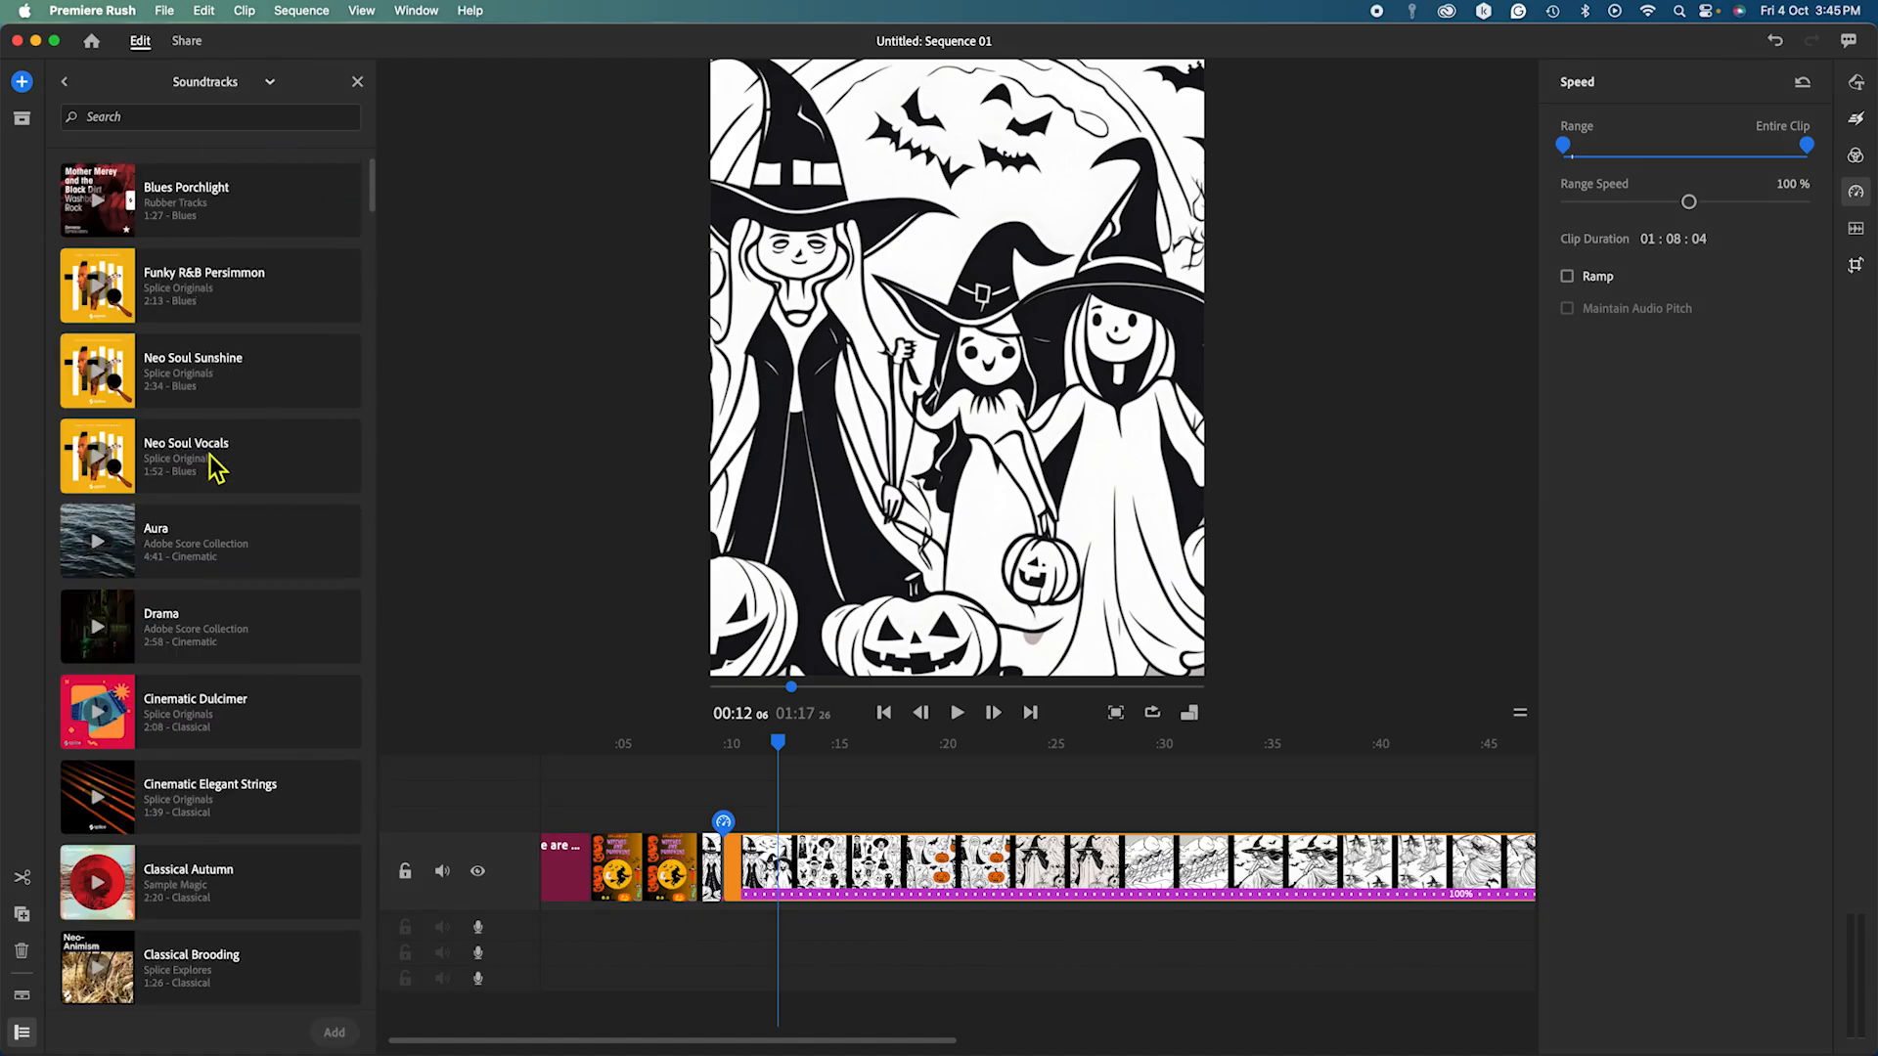
left_click(110, 218)
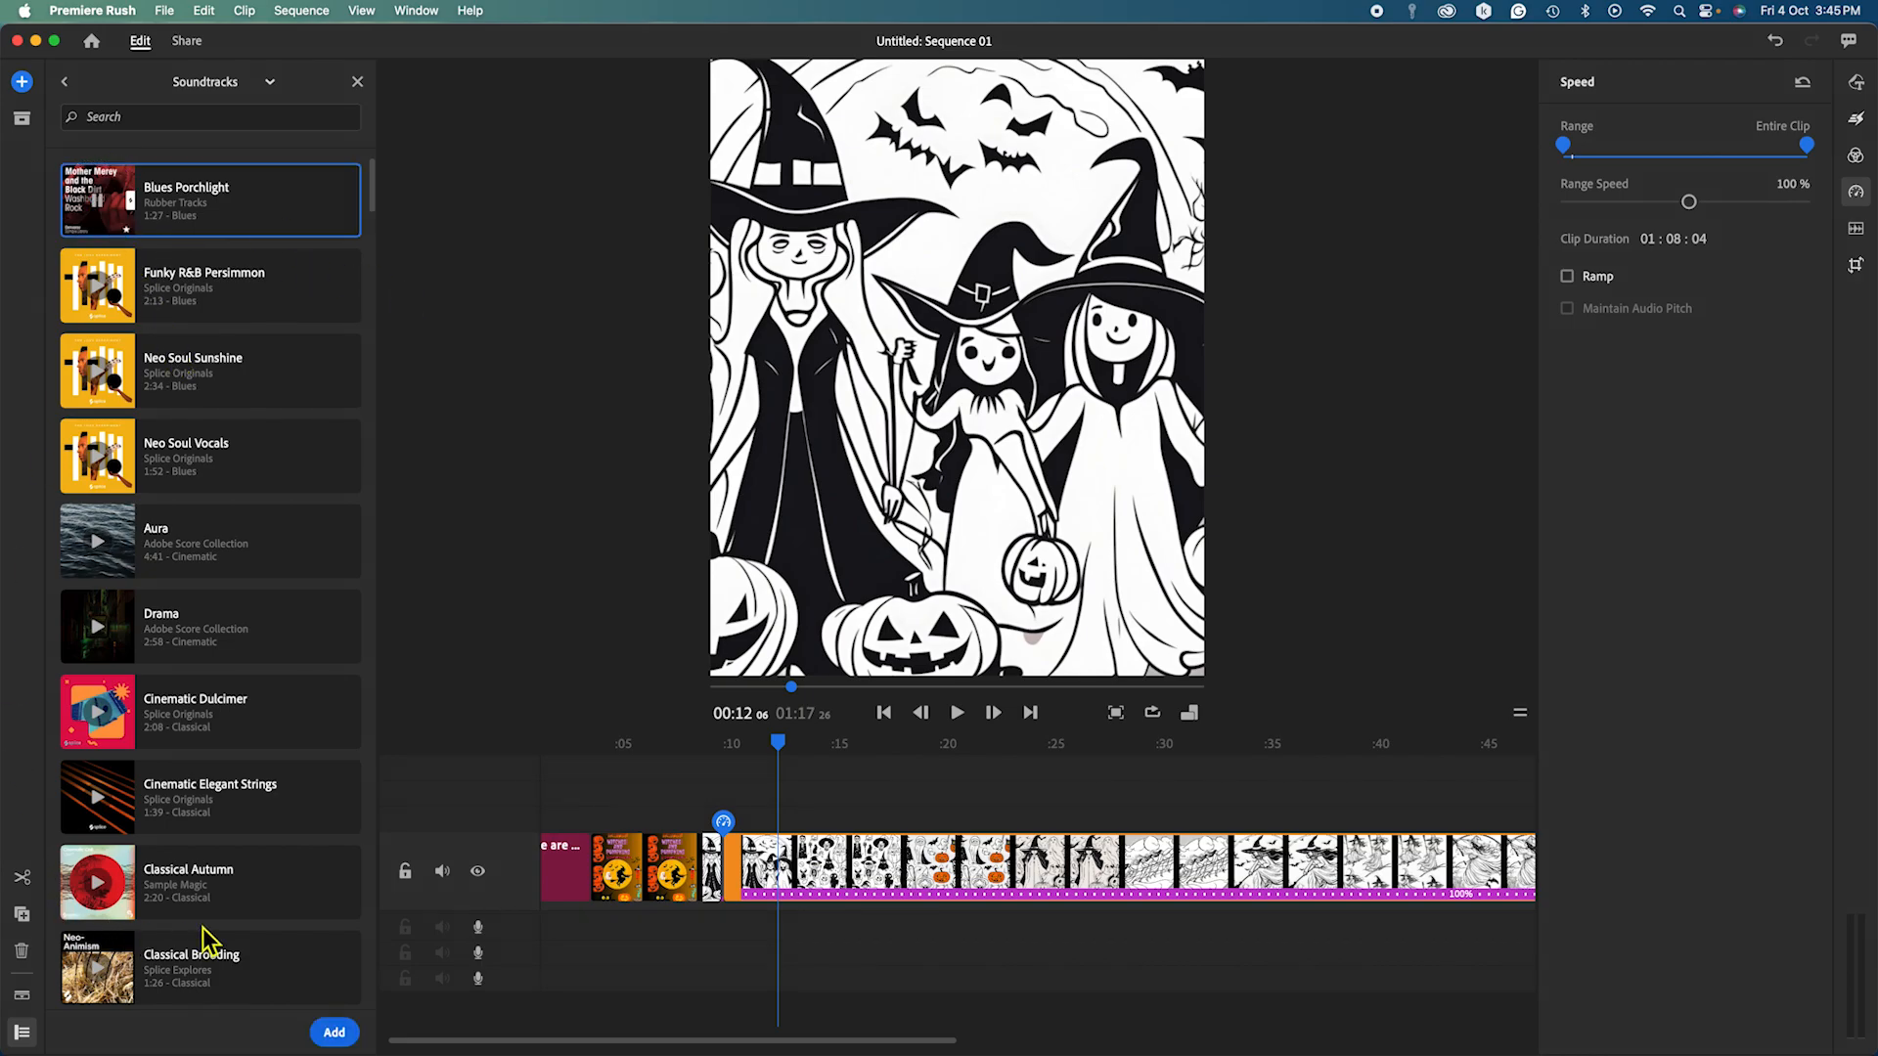
Add Blues Porchlight to the audio track starting at 0, stretched to 01:17:26 to match the video.
left_click(333, 1031)
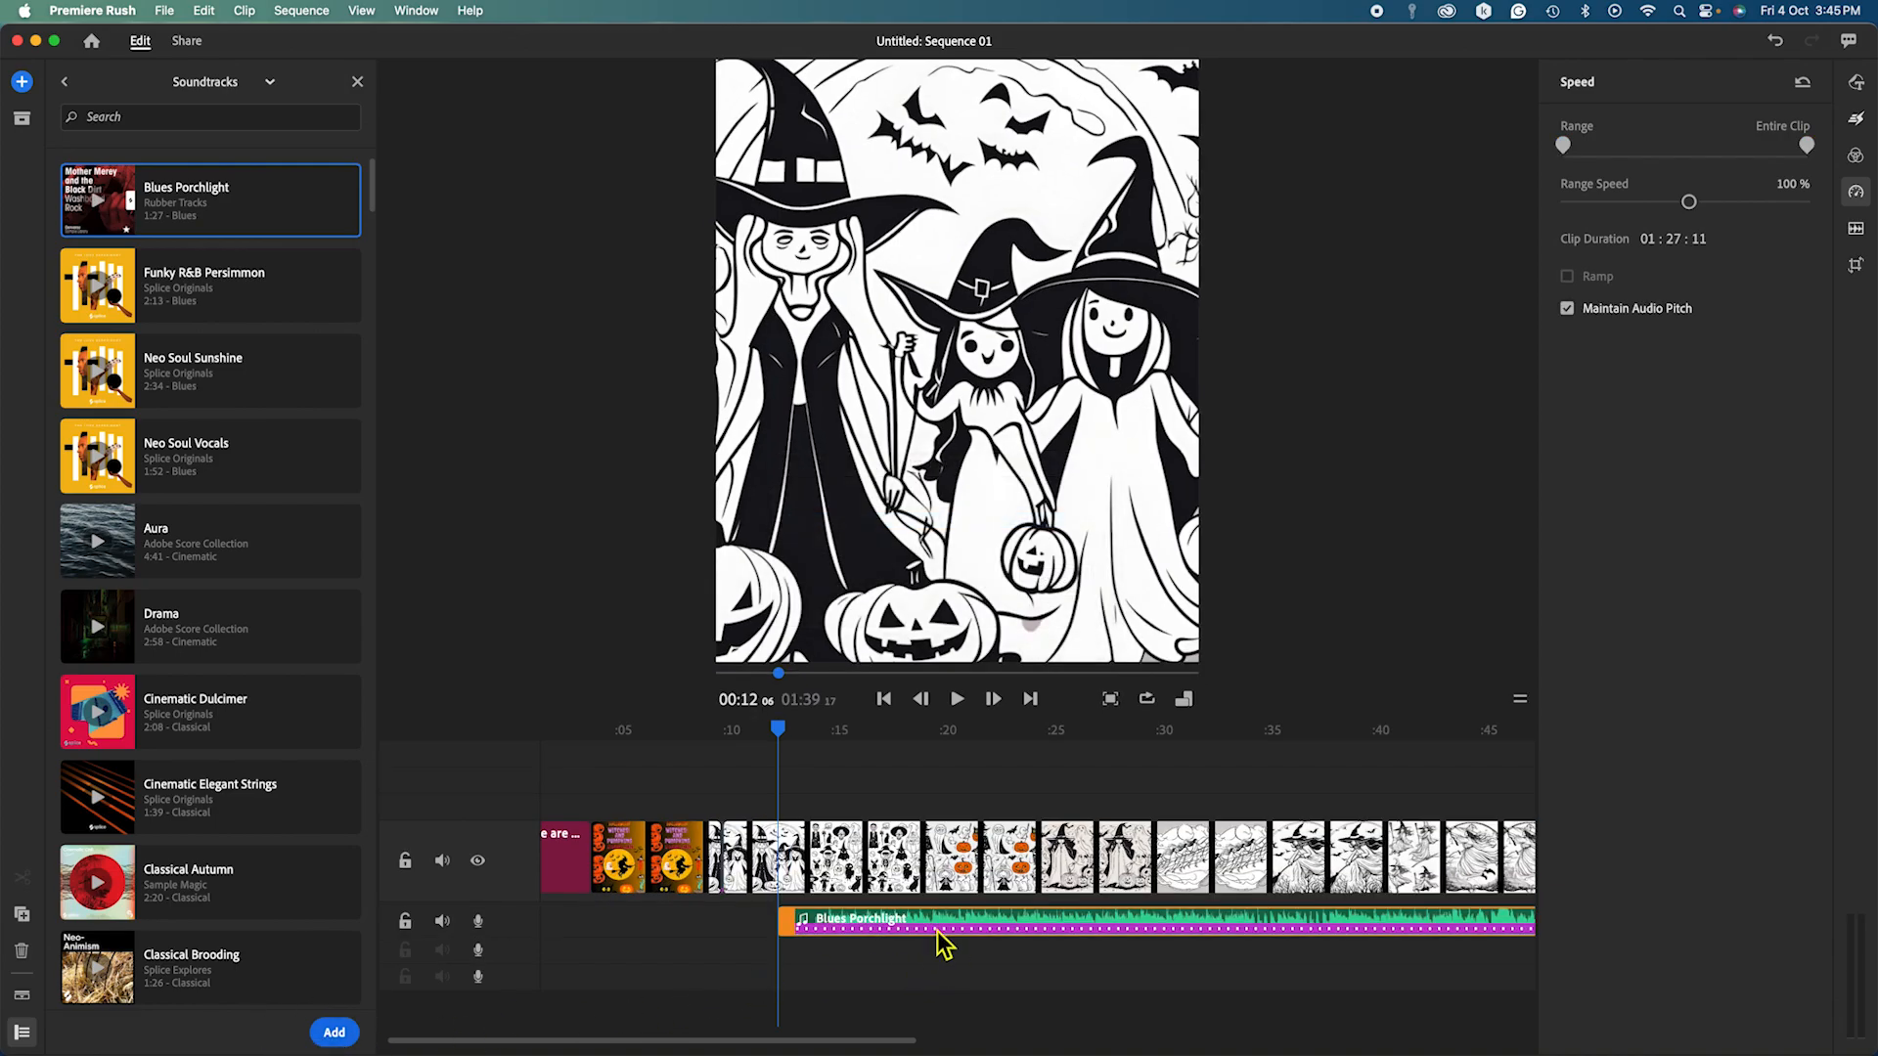
left_click_drag(941, 944, 721, 972)
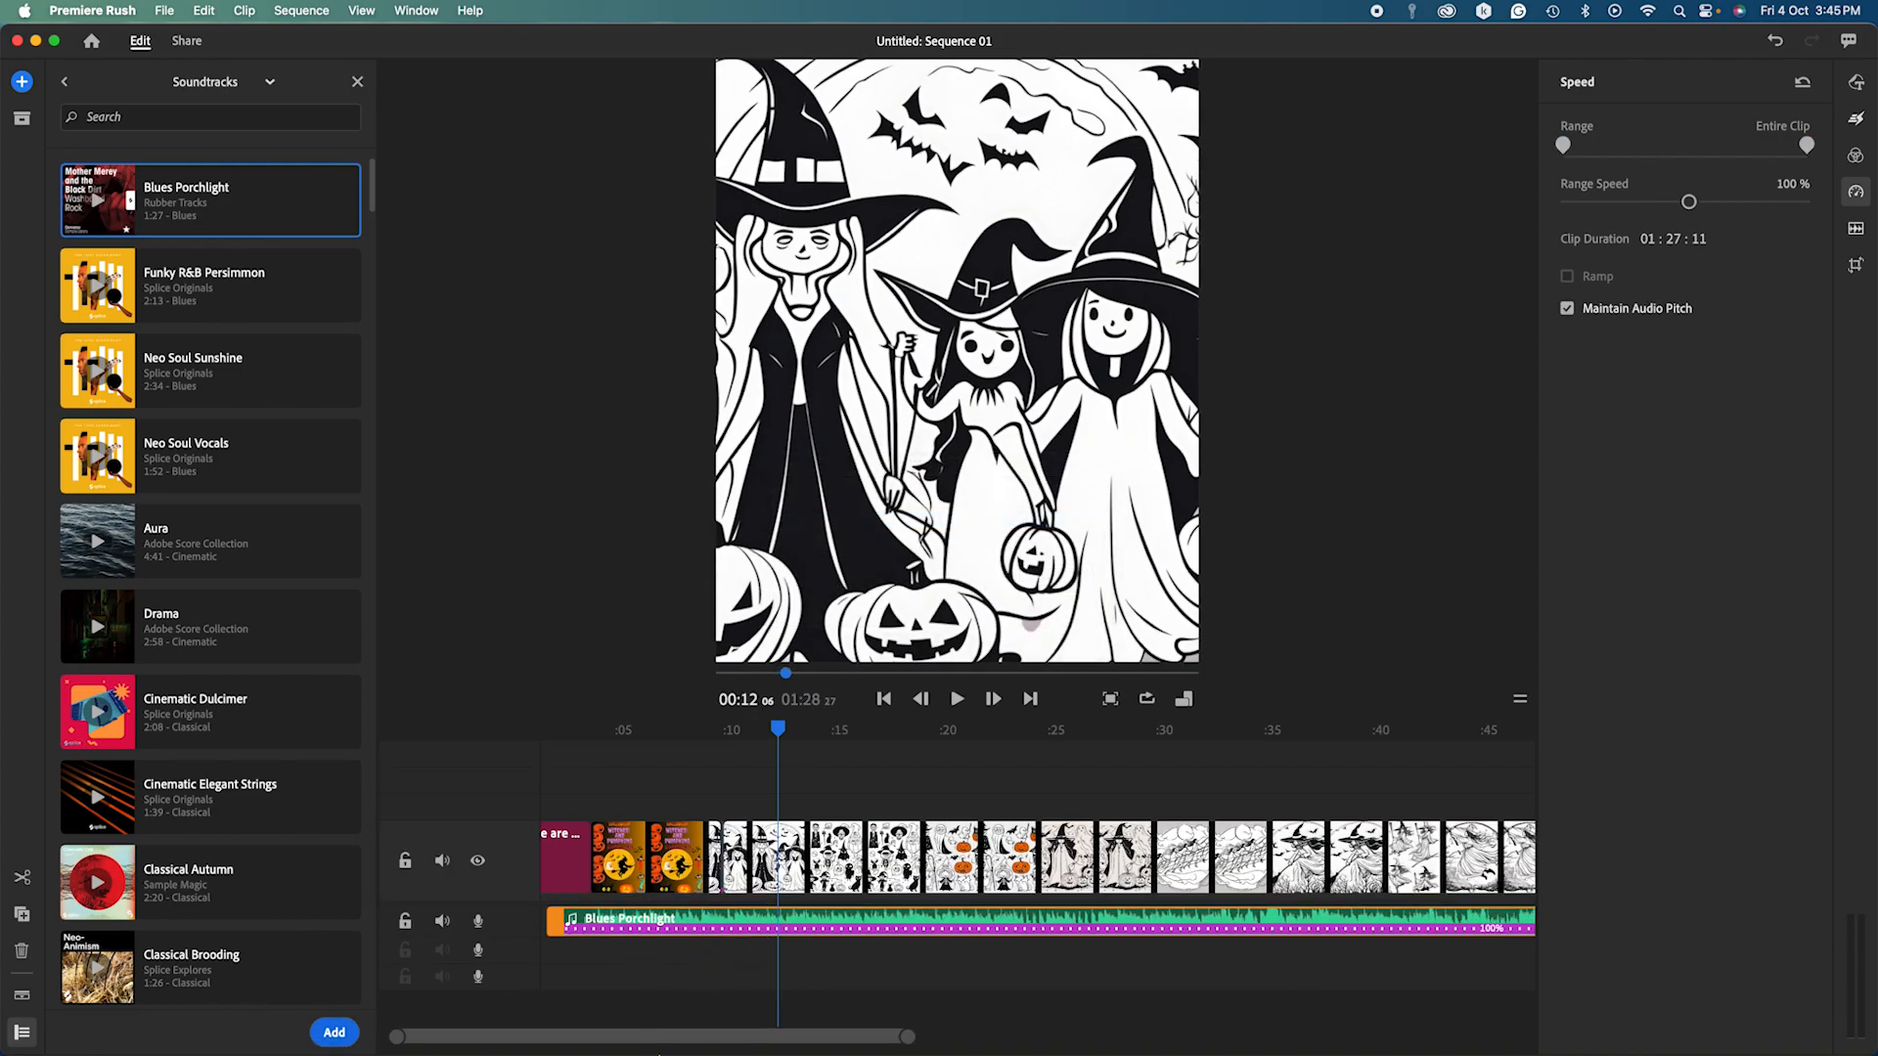
left_click_drag(660, 1044, 925, 1040)
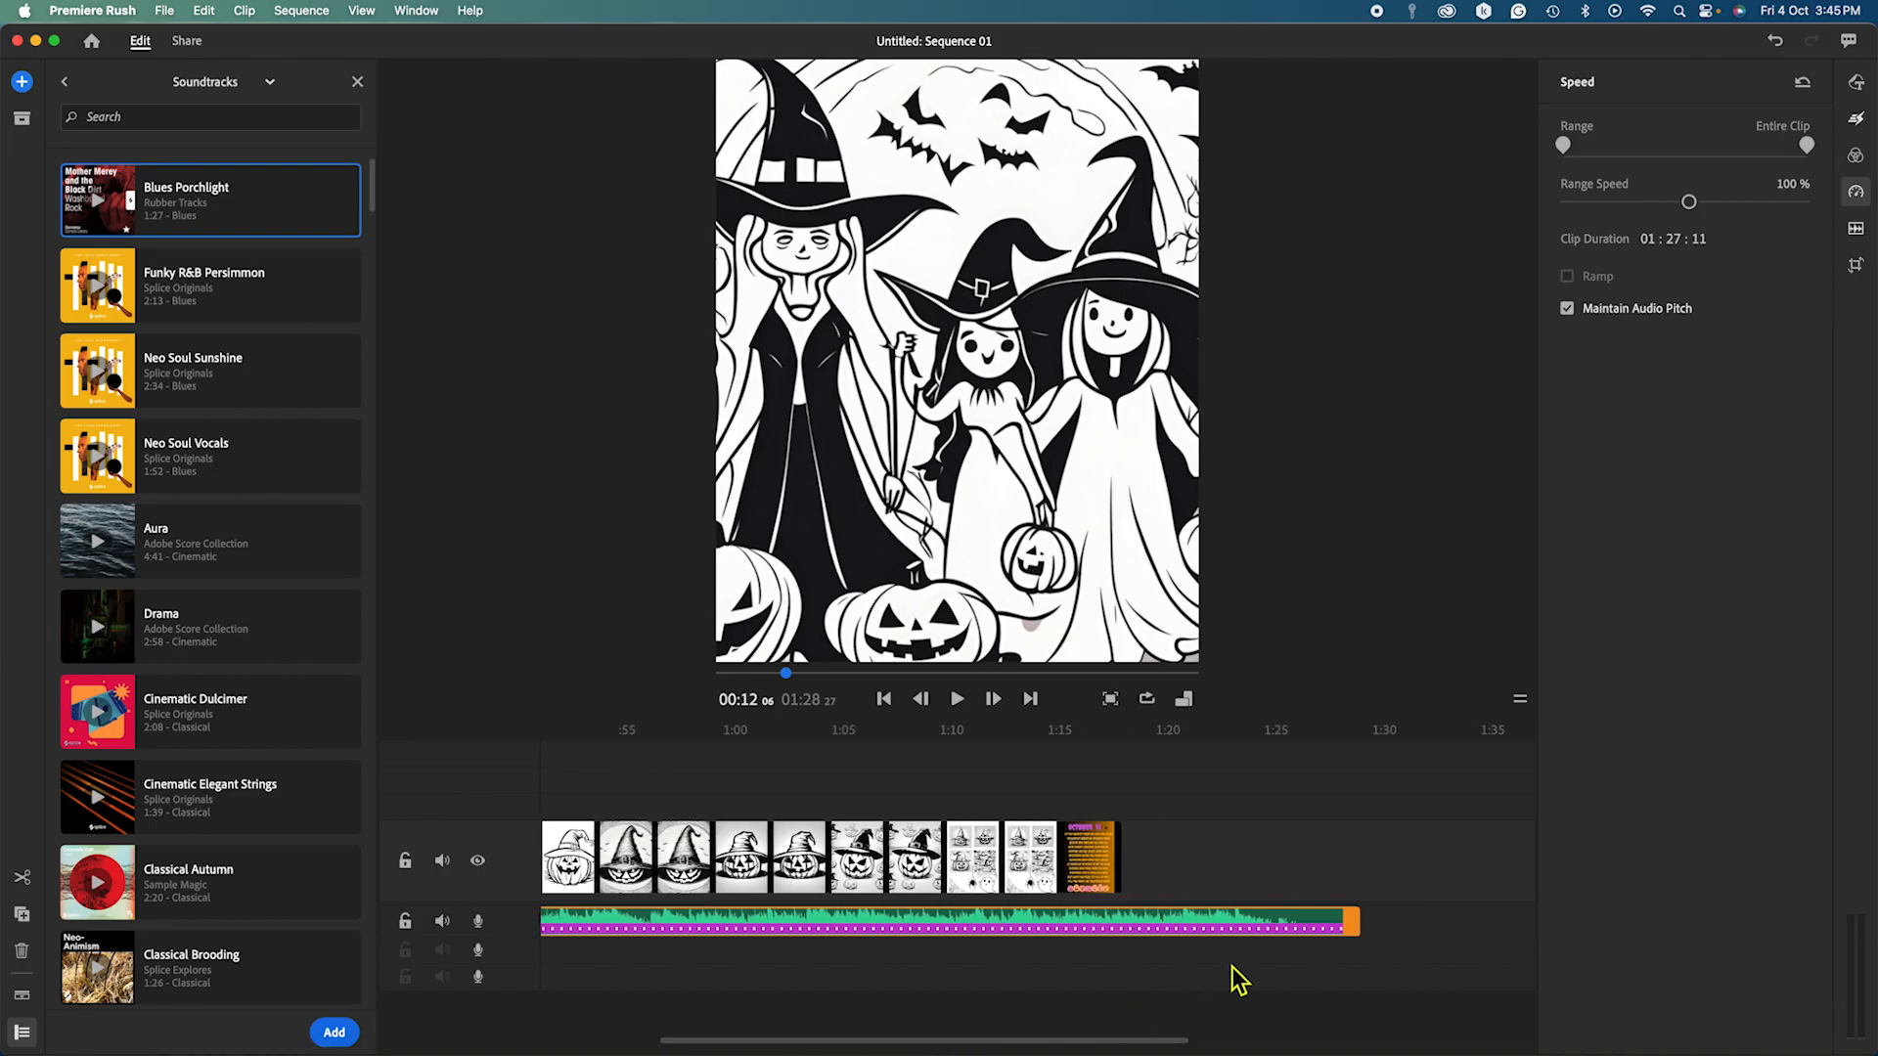
left_click_drag(1356, 936, 1097, 937)
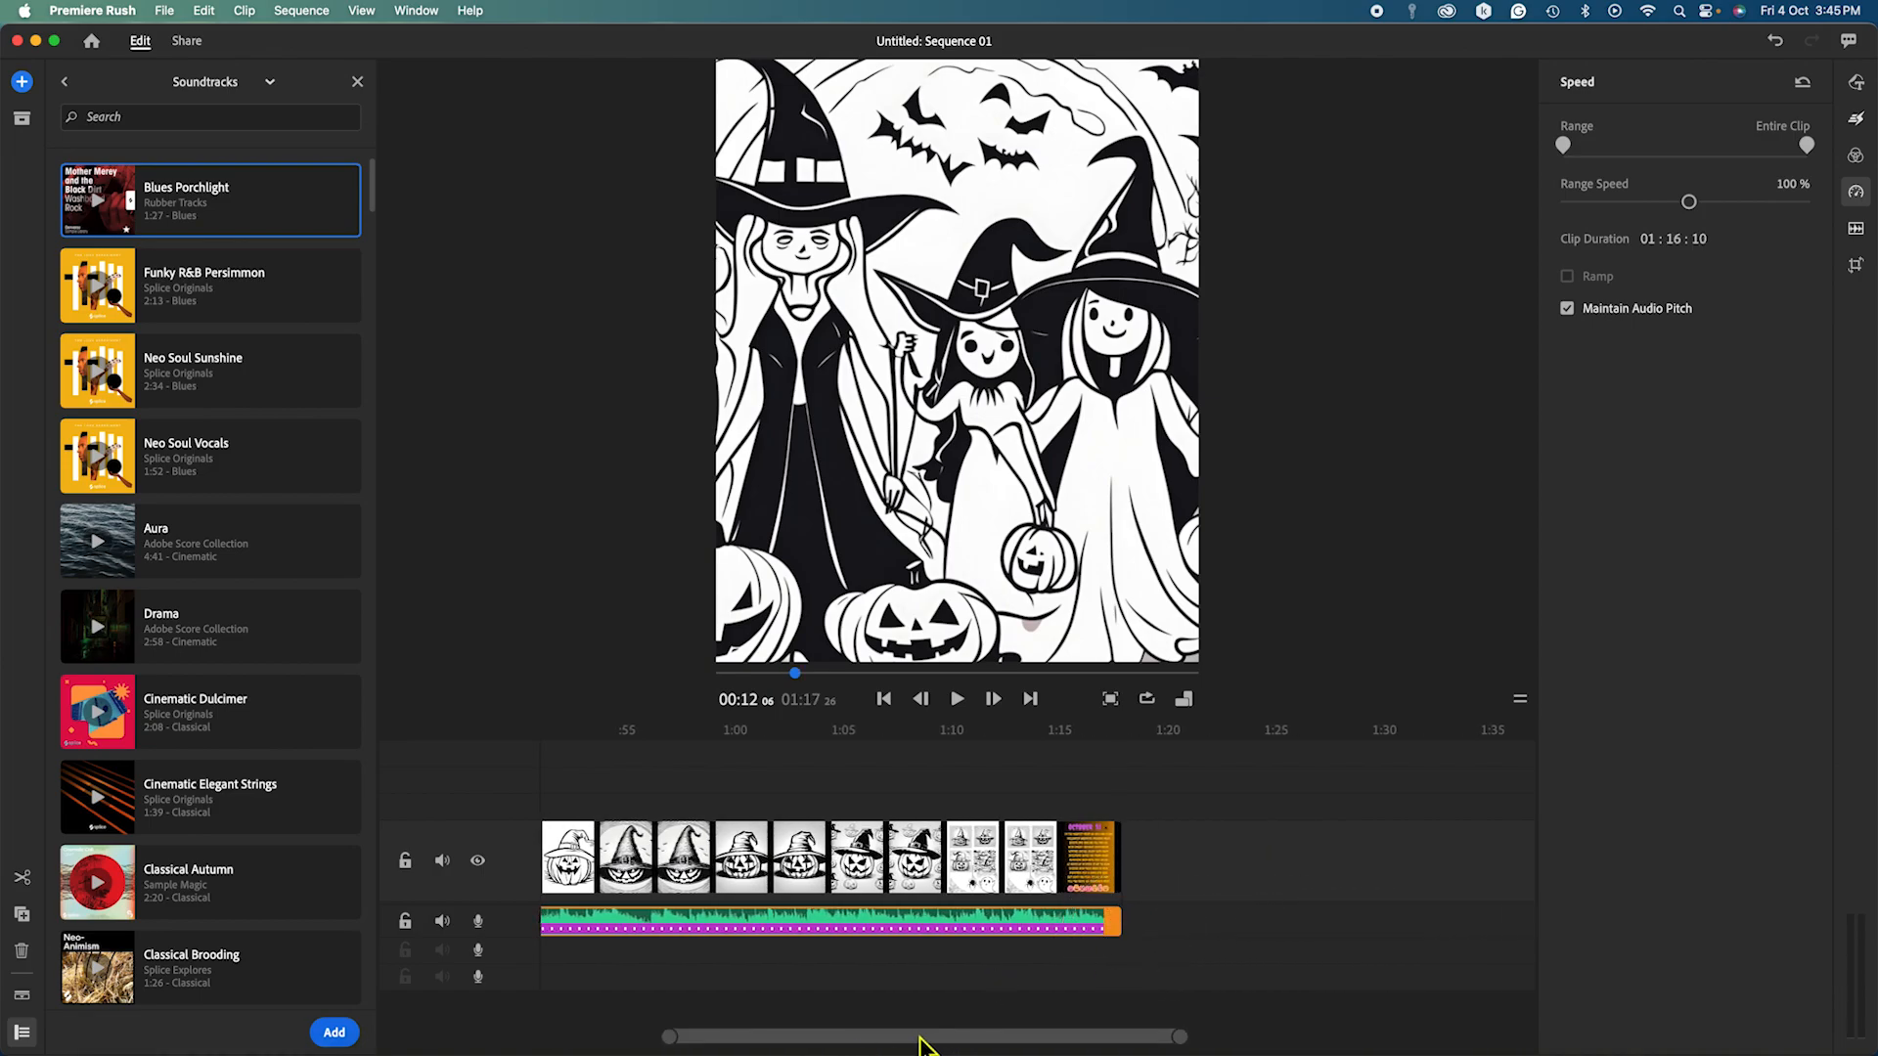
left_click_drag(923, 1040, 607, 1035)
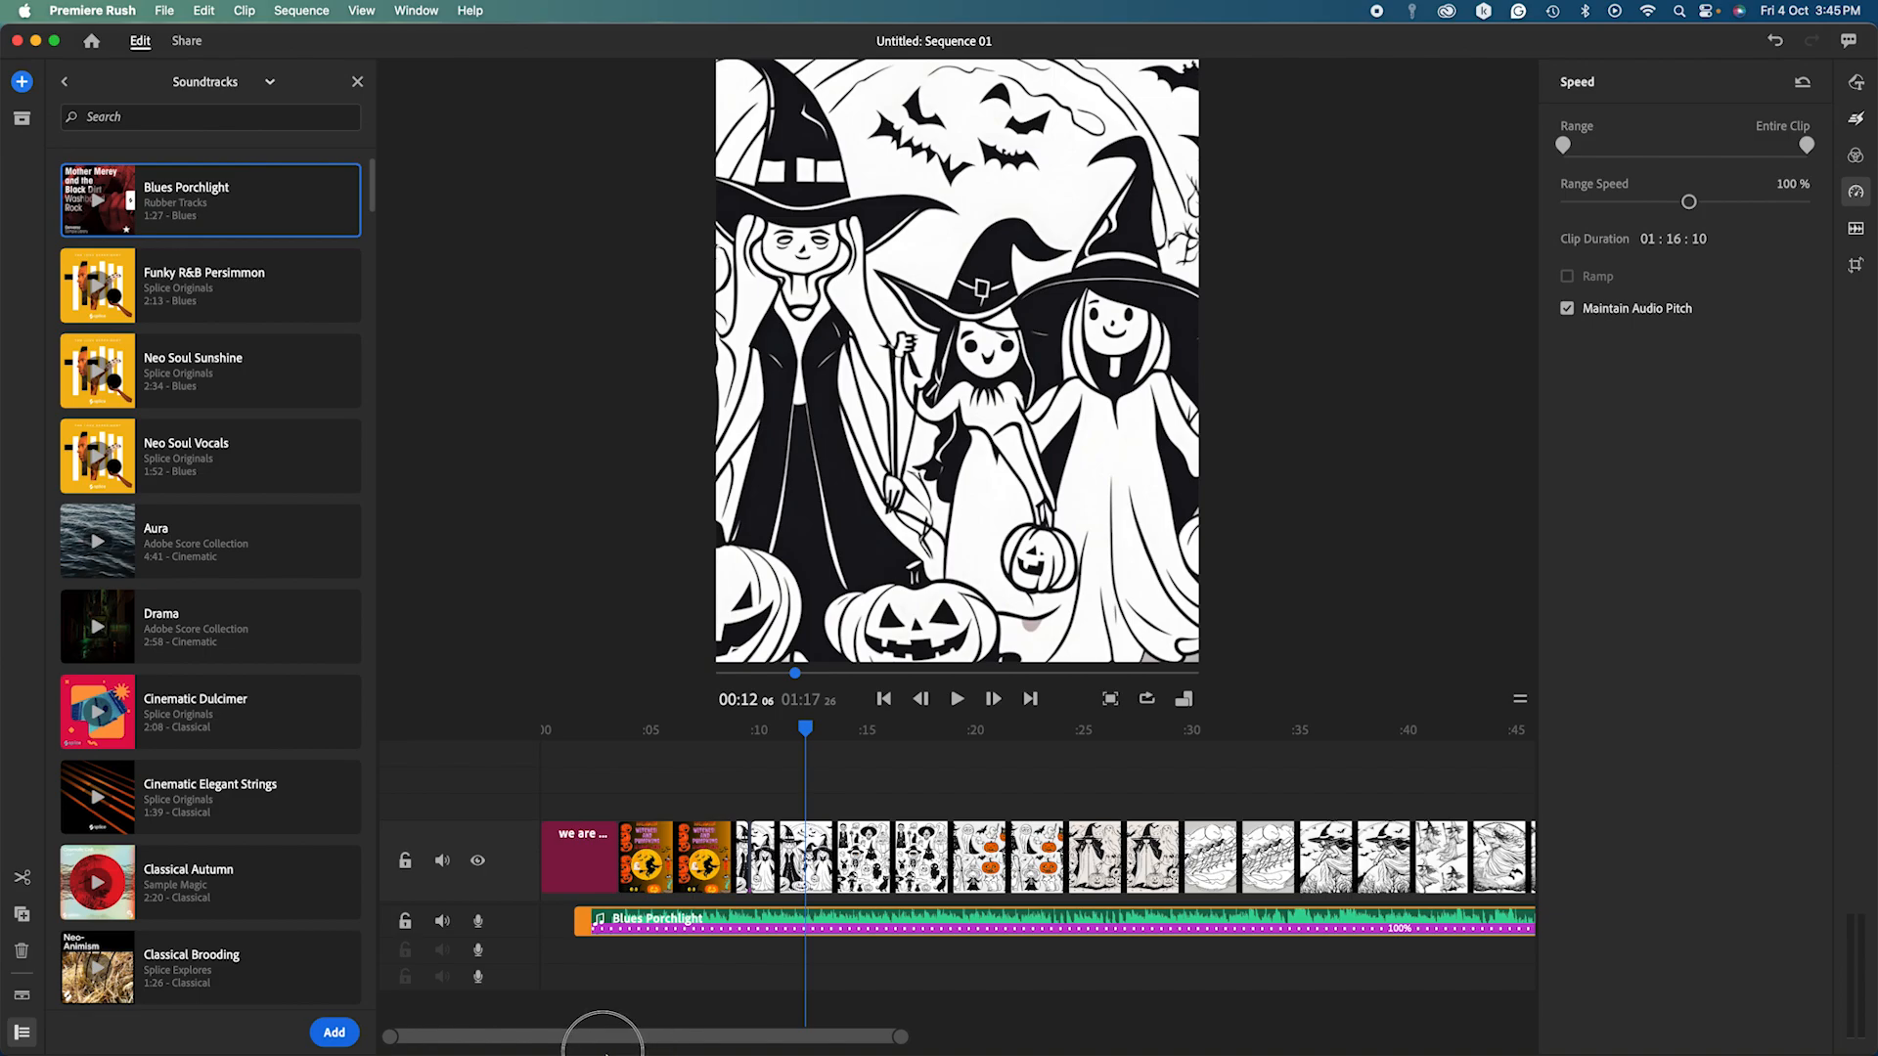
left_click_drag(645, 934, 618, 944)
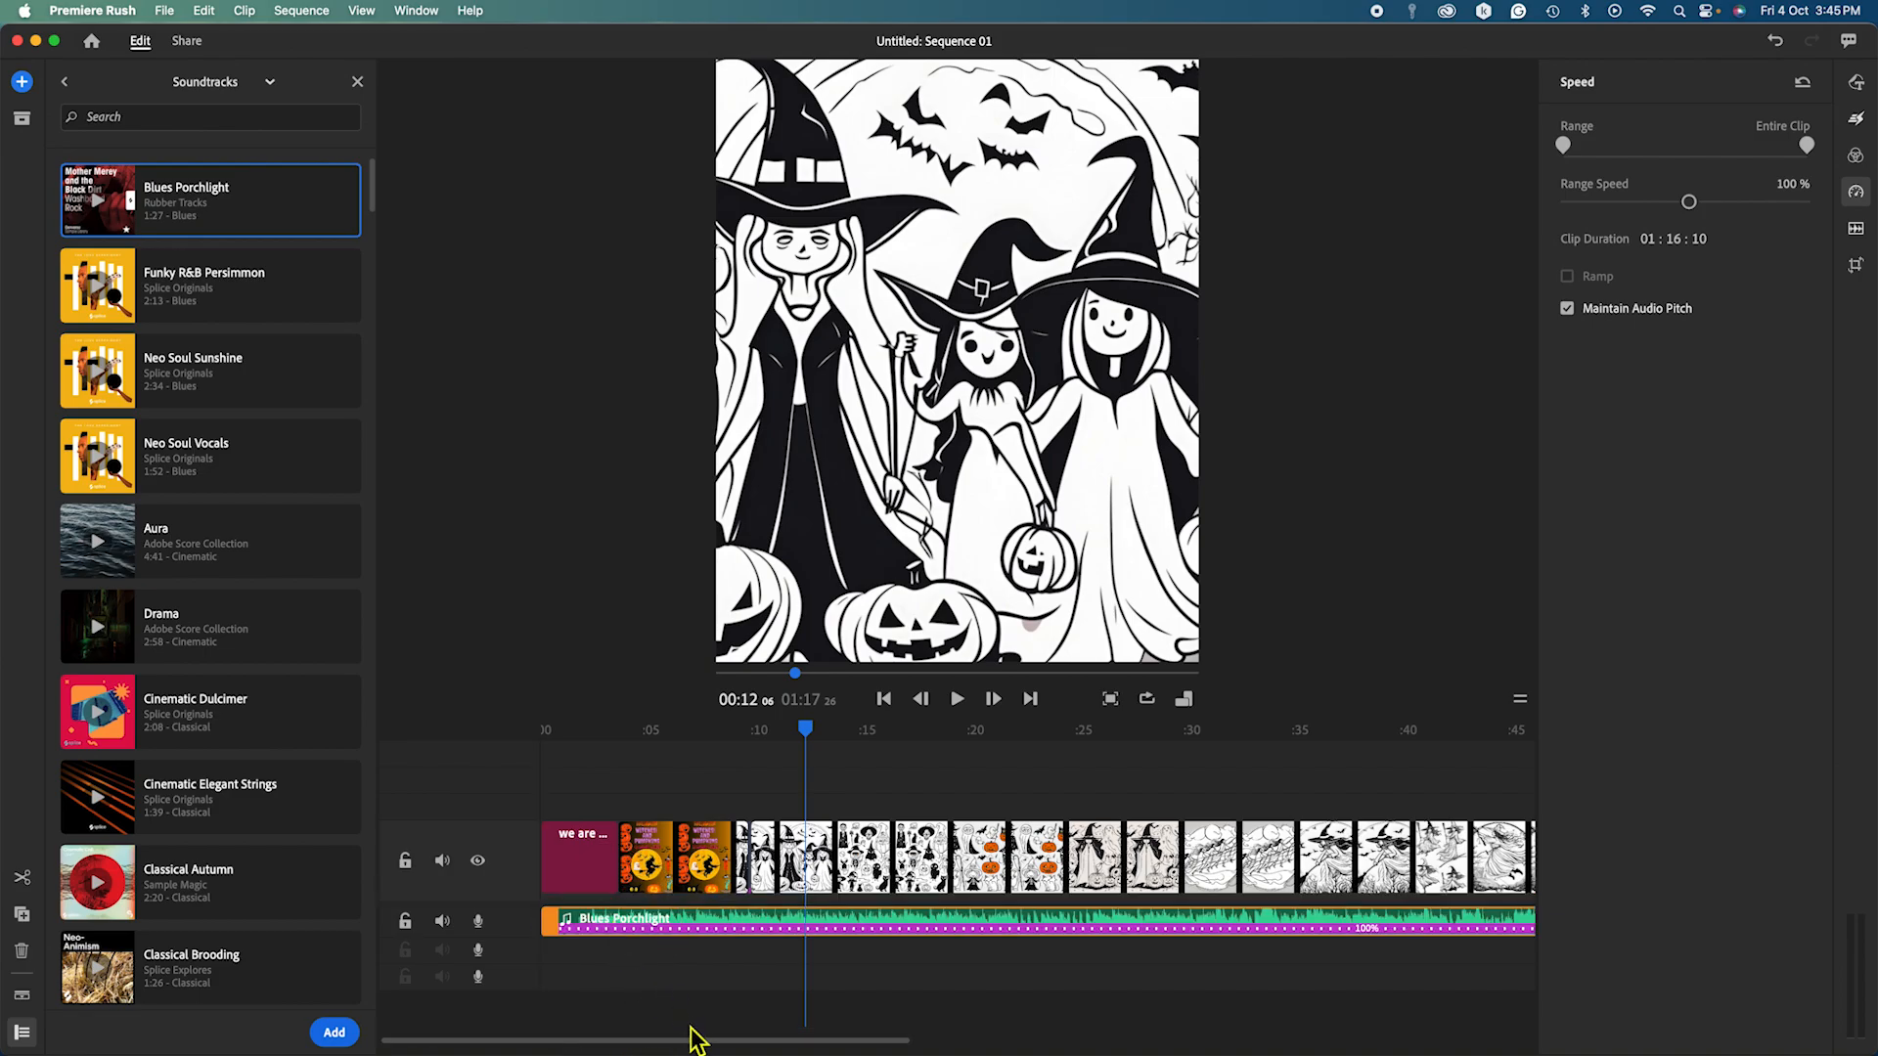
left_click_drag(696, 1040, 934, 1037)
left_click_drag(1255, 924, 1287, 923)
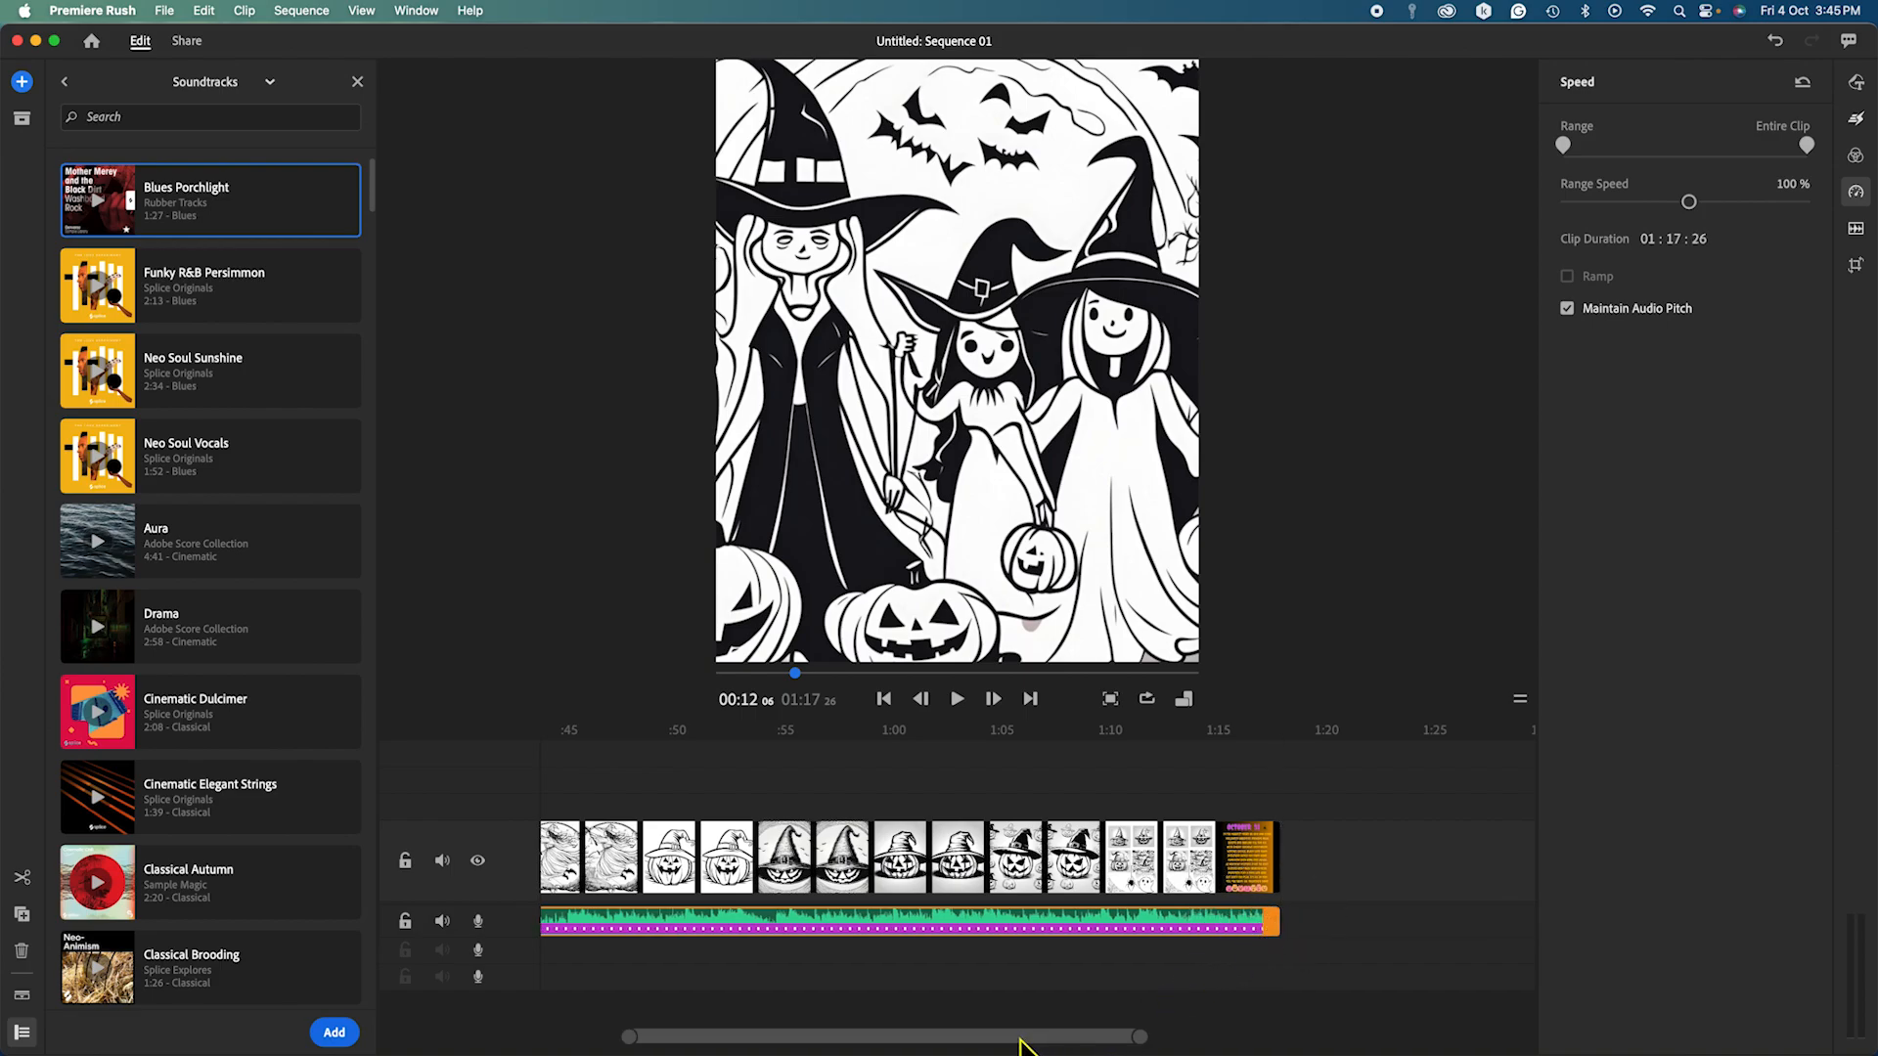
left_click_drag(1018, 1044, 713, 1045)
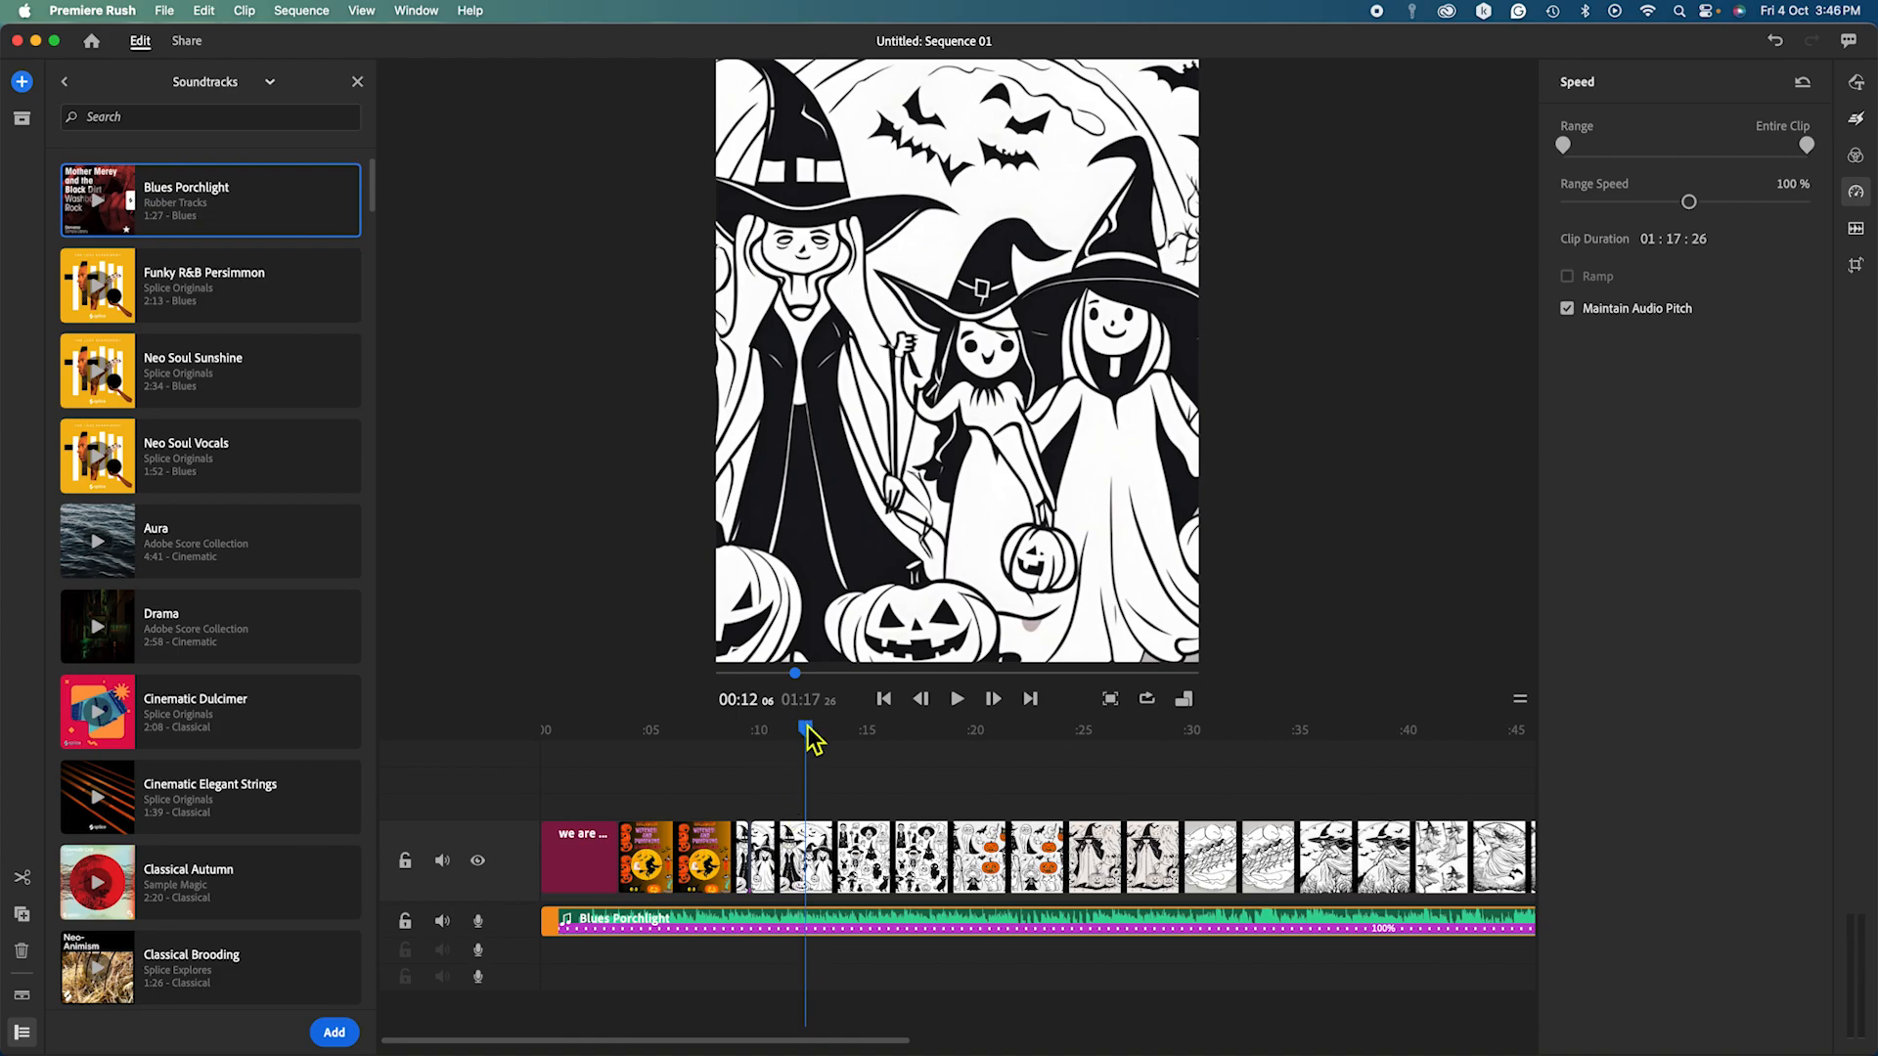
left_click_drag(813, 740, 521, 788)
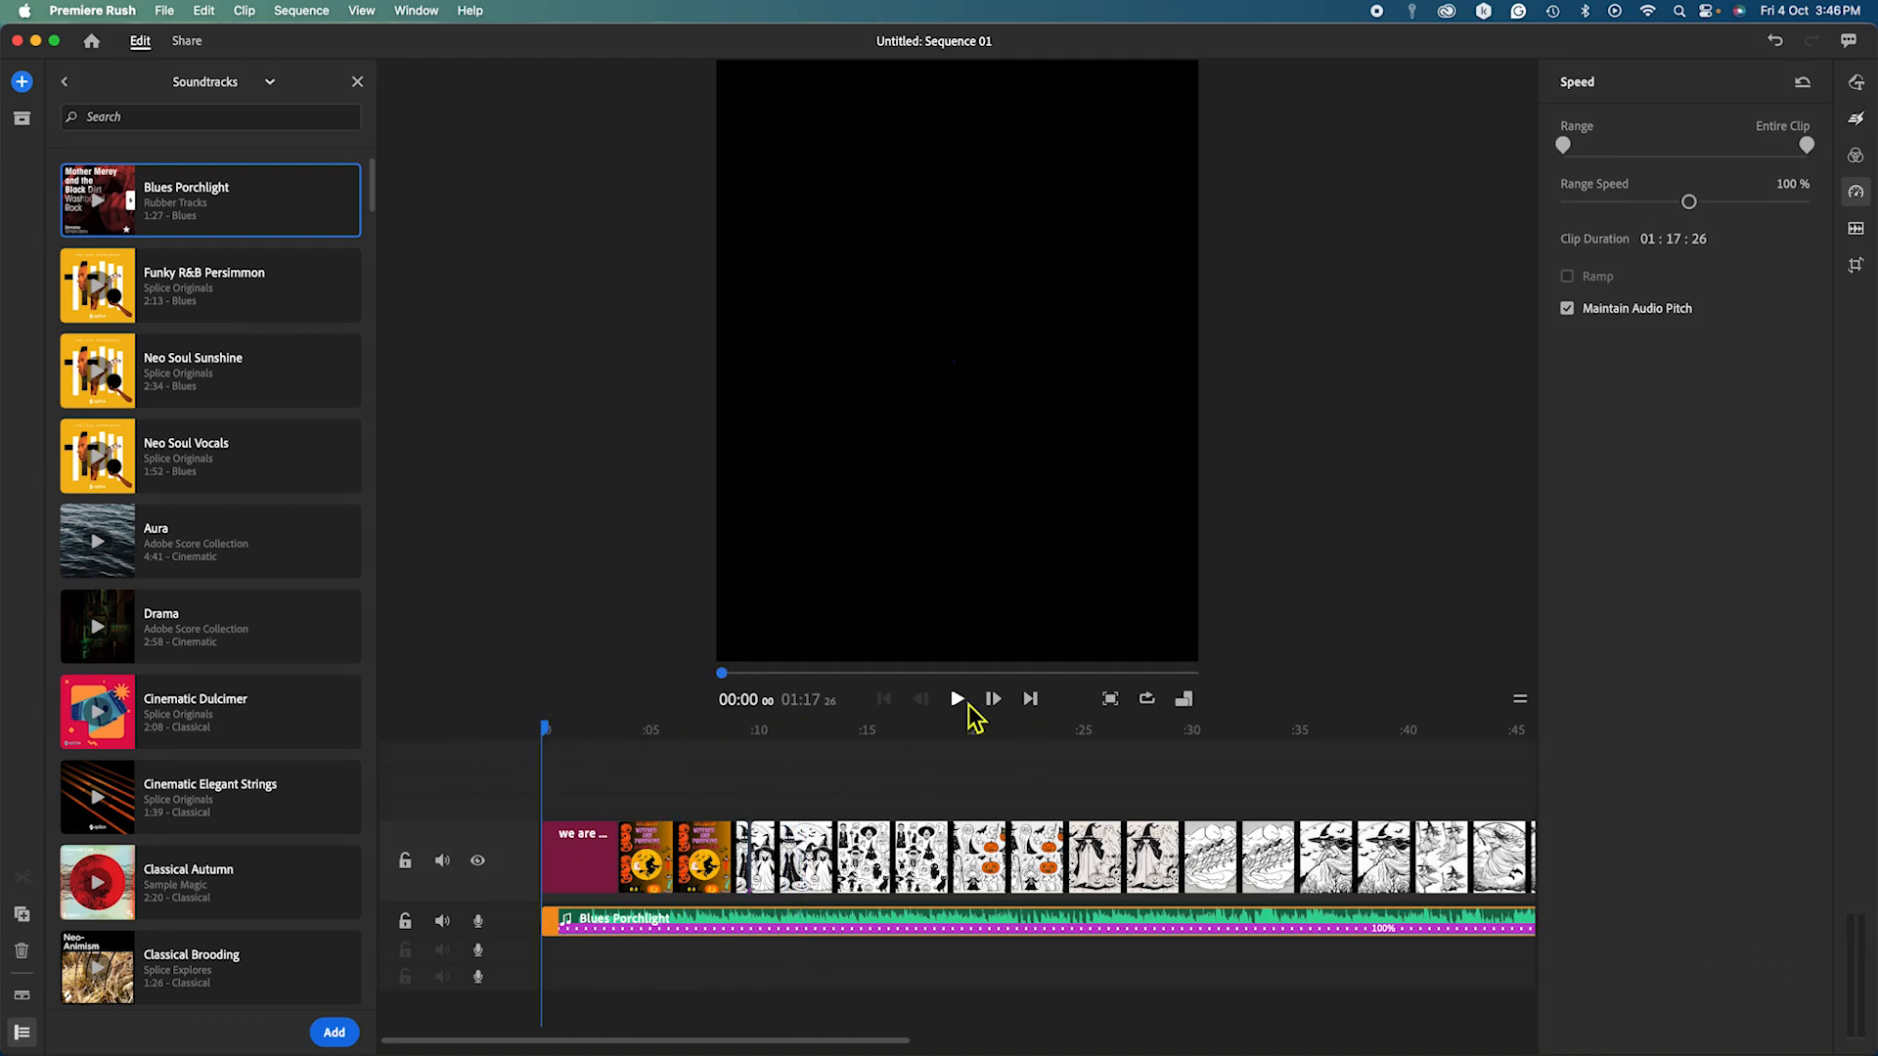
Preview the opening with music, pausing on the witches page, and show the music's volume-50 audio settings.
left_click(964, 705)
left_click(963, 705)
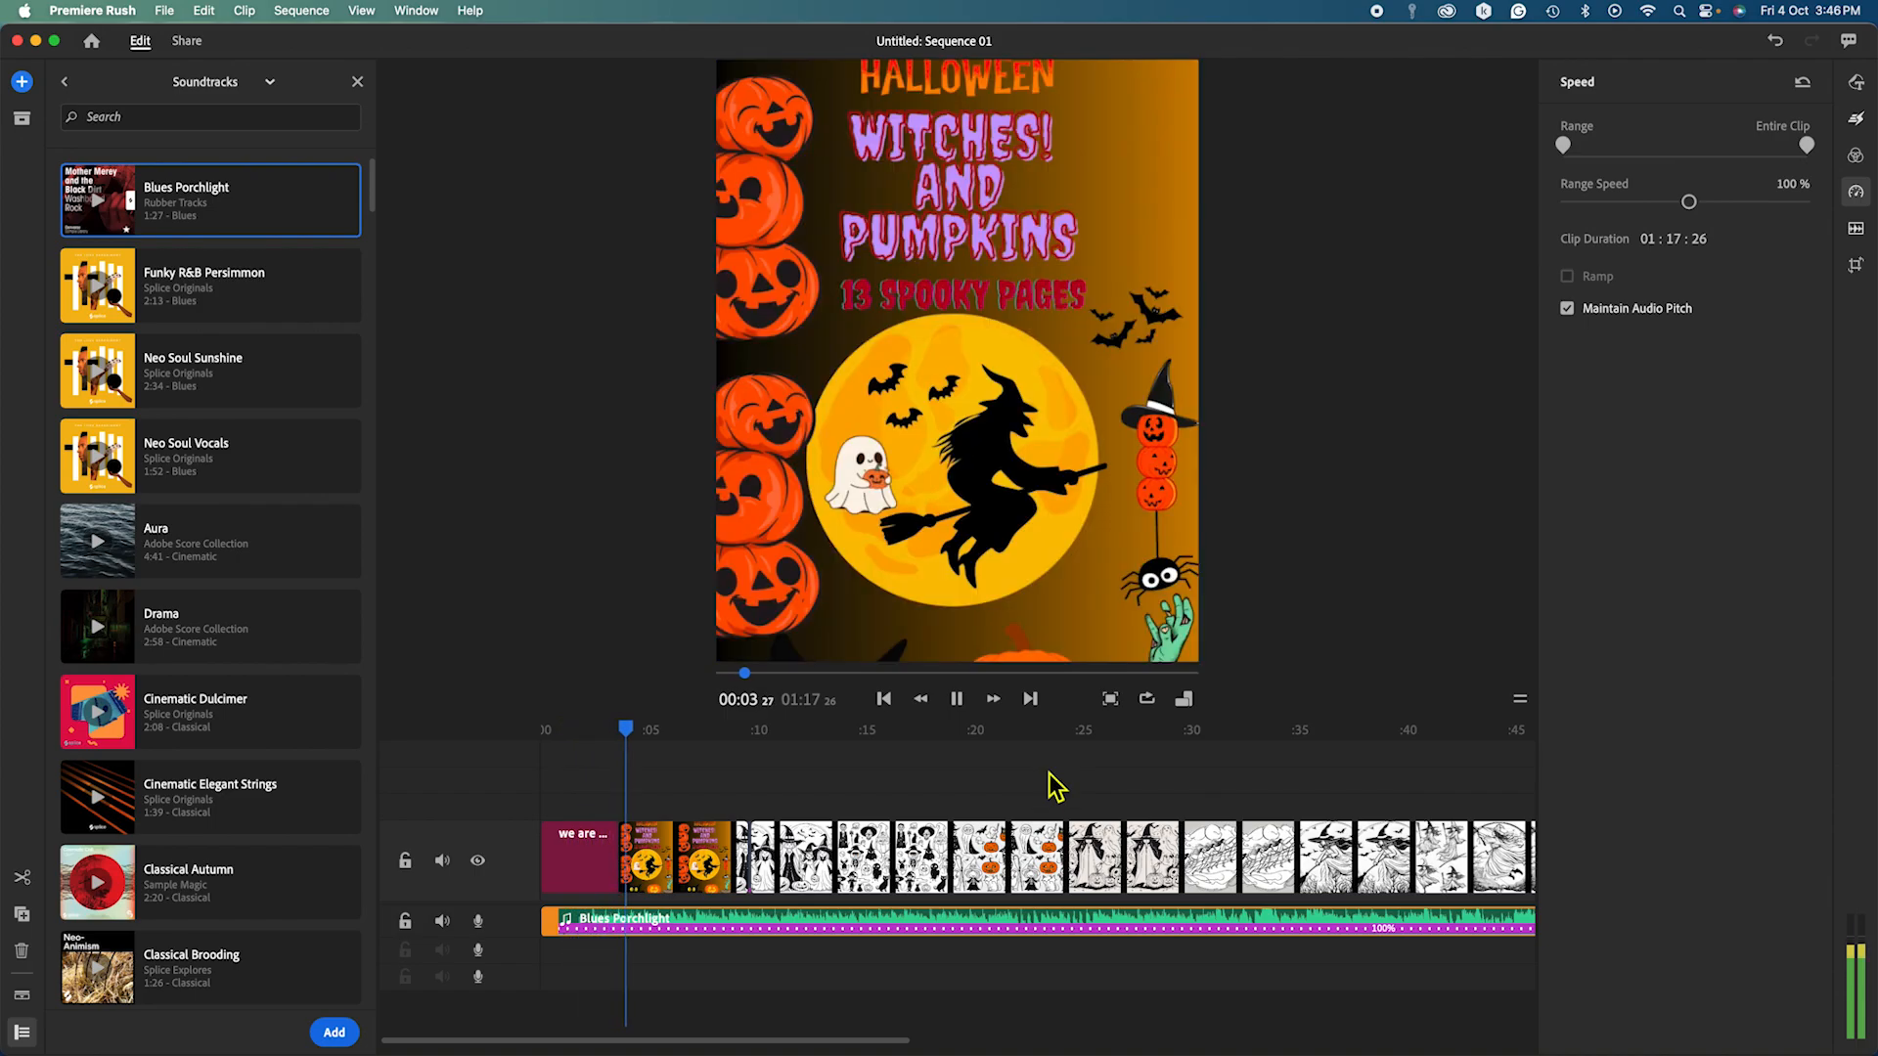
left_click(960, 705)
left_click(959, 706)
left_click(959, 705)
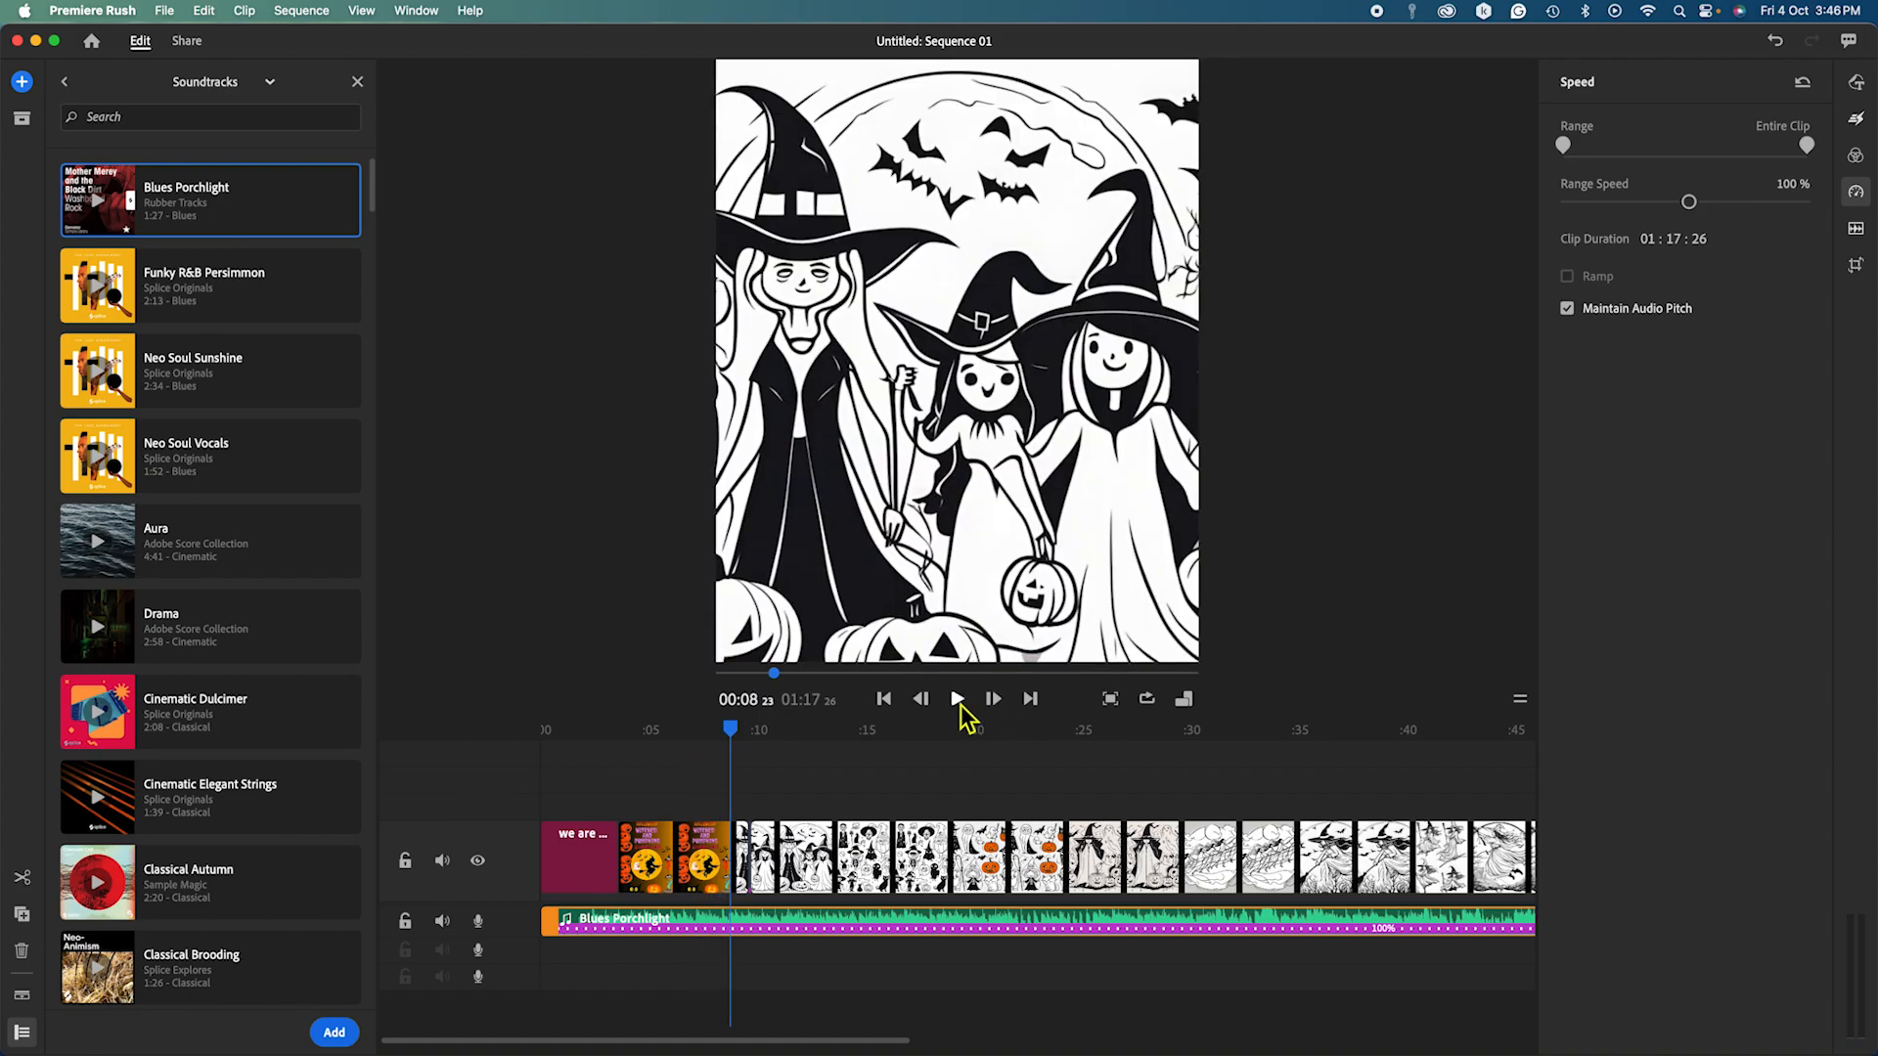
left_click(1859, 231)
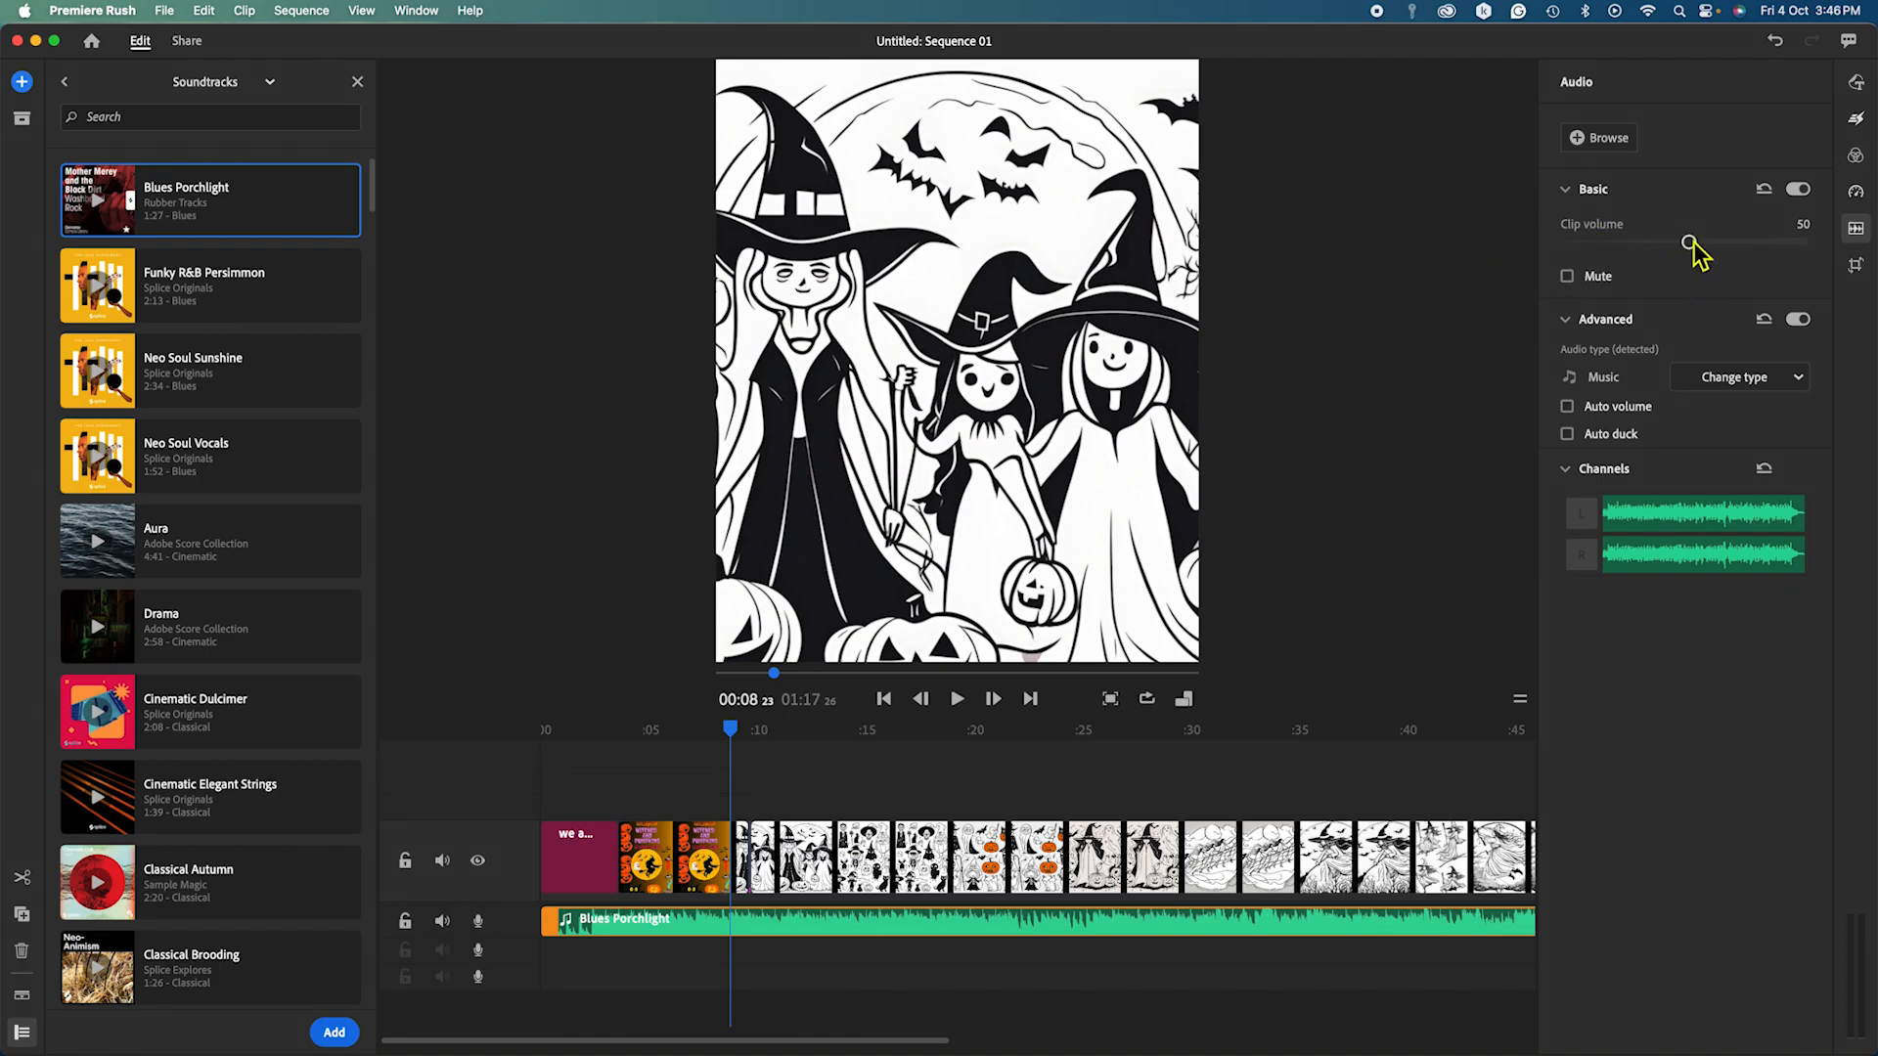
Adjust the Blues Porchlight clip volume while previewing, settling at 57 instead of 50.
left_click_drag(1689, 243, 1811, 256)
left_click(957, 698)
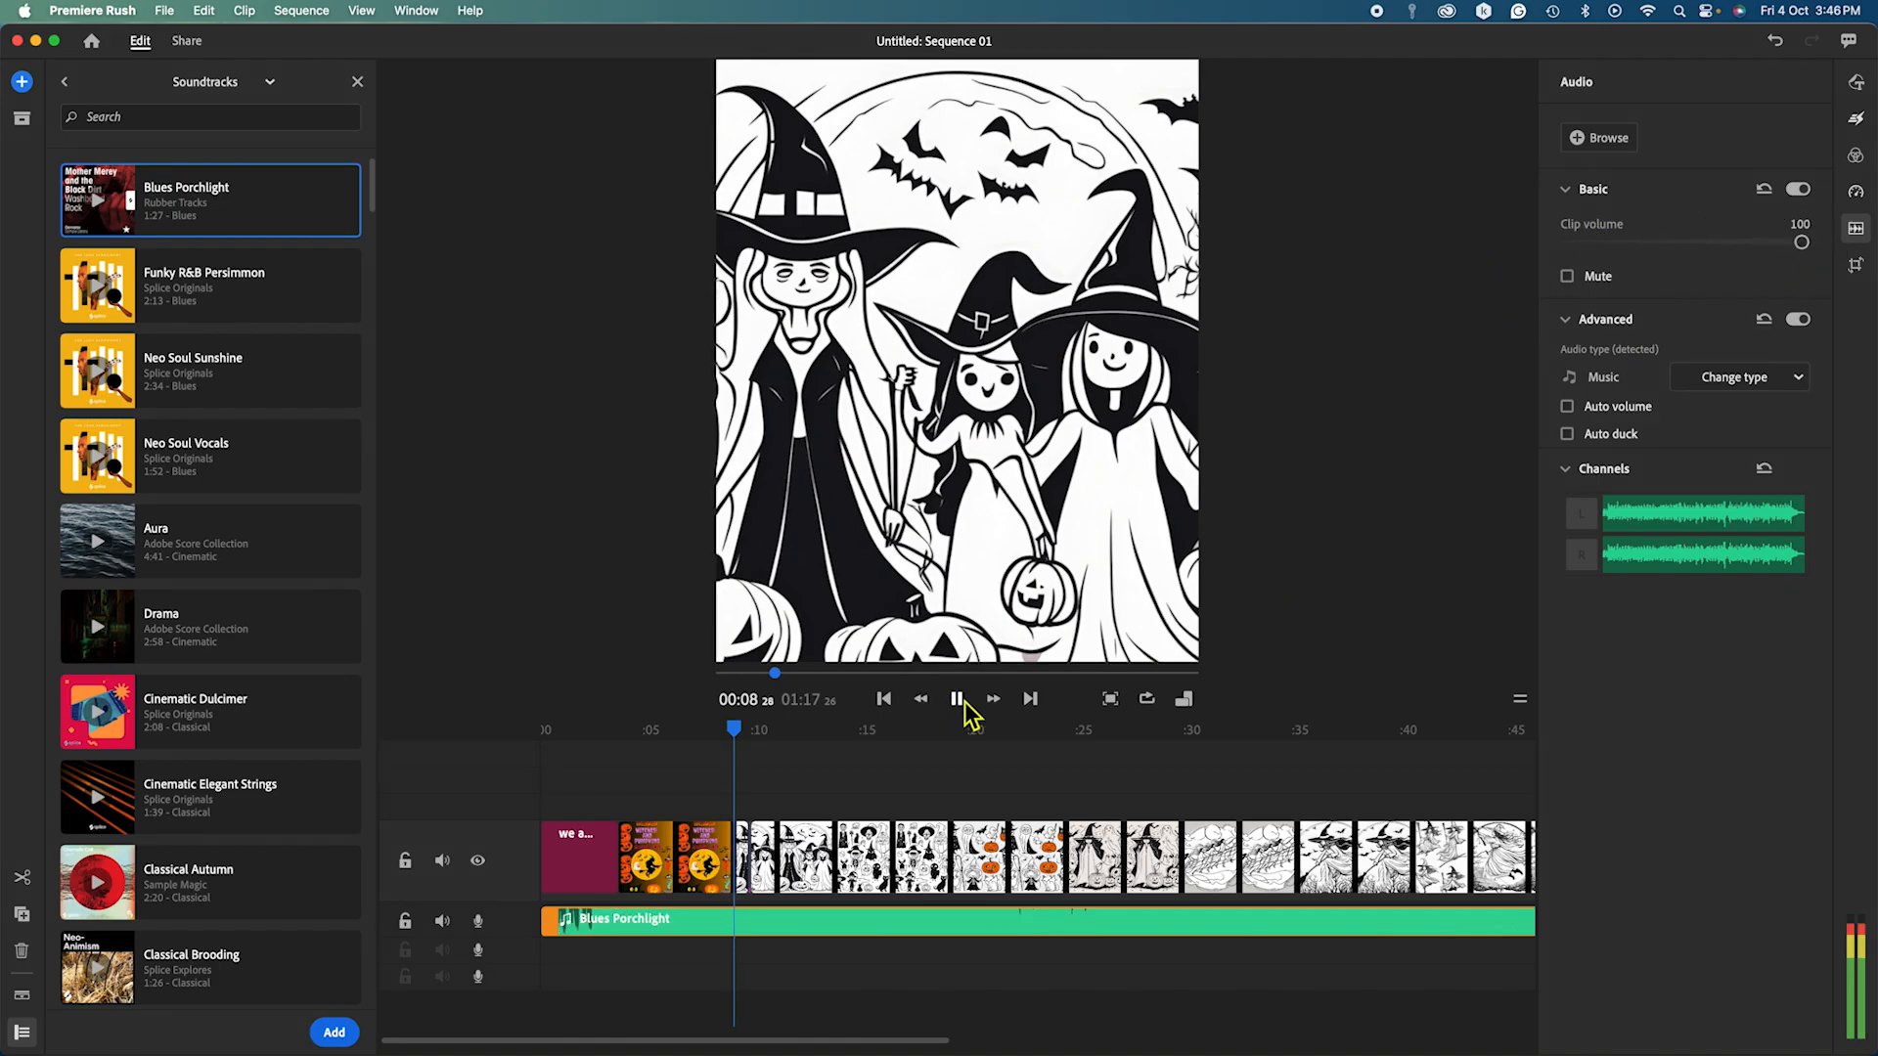
left_click(960, 700)
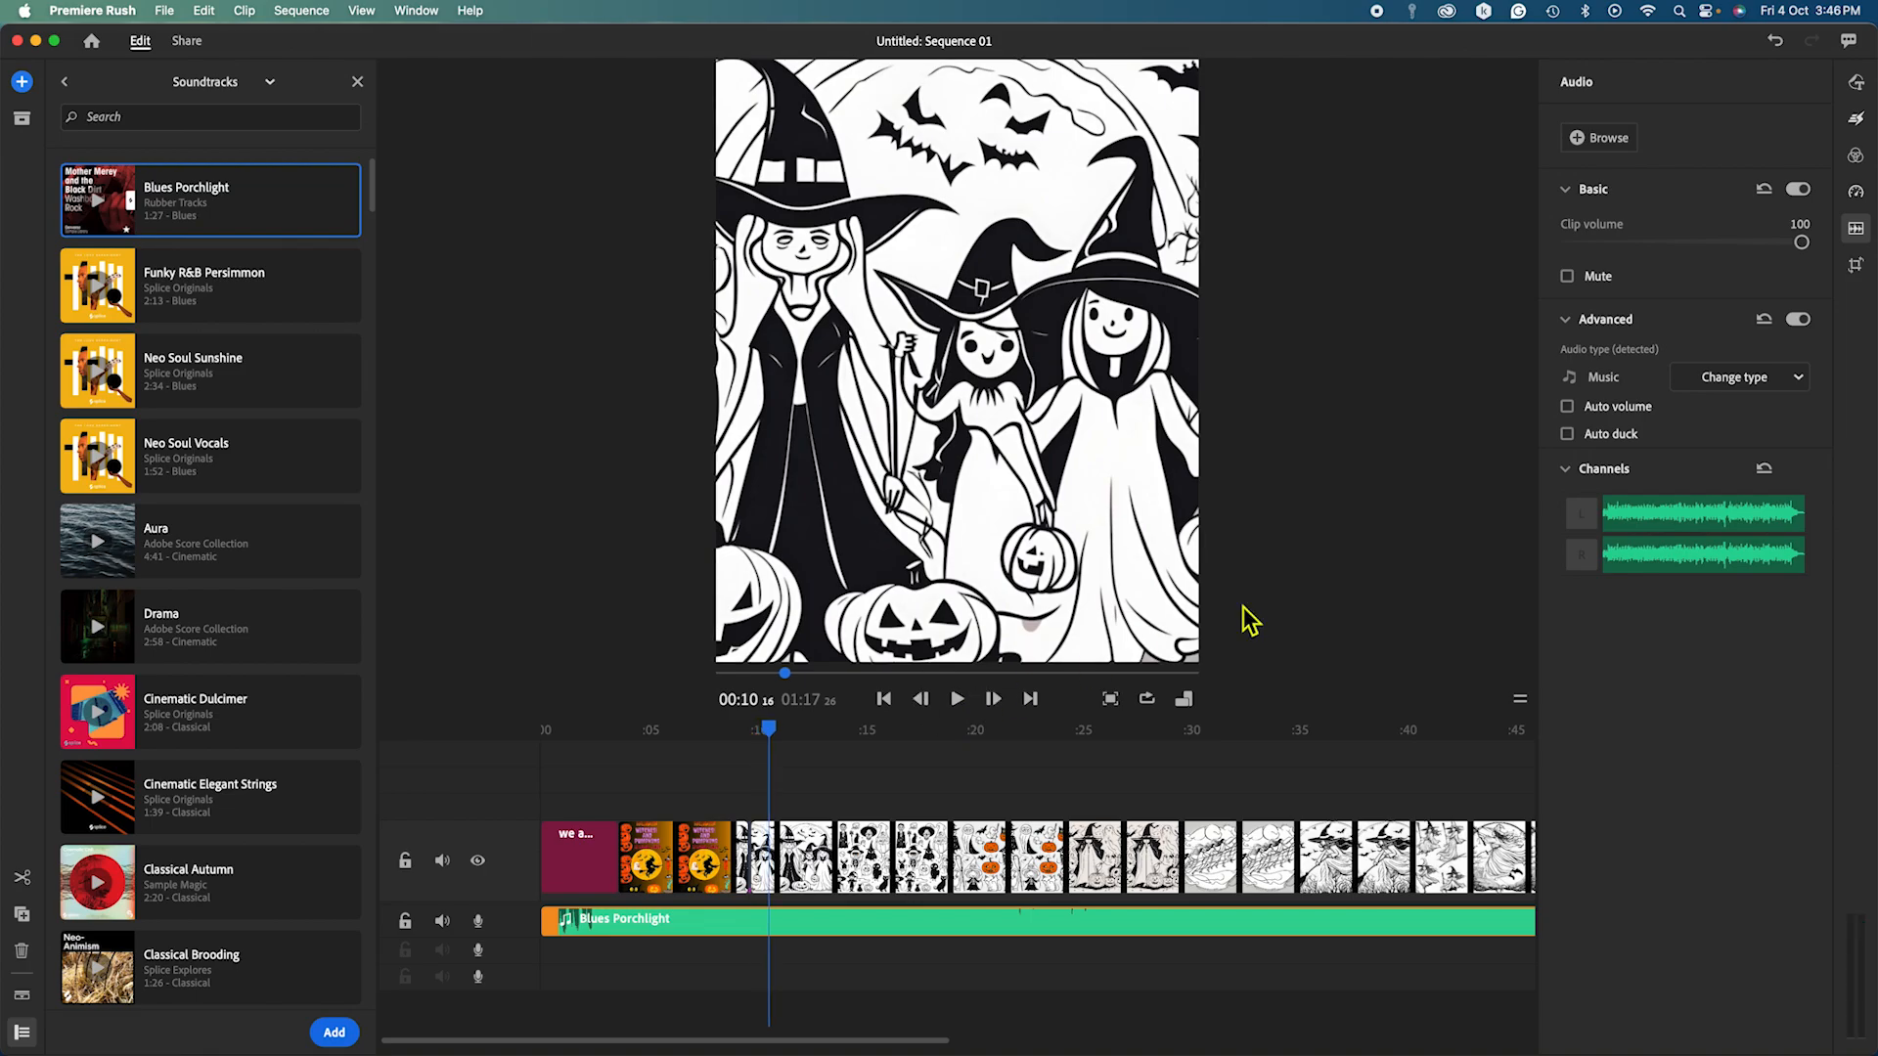
left_click(1806, 245)
left_click_drag(1807, 244, 1704, 266)
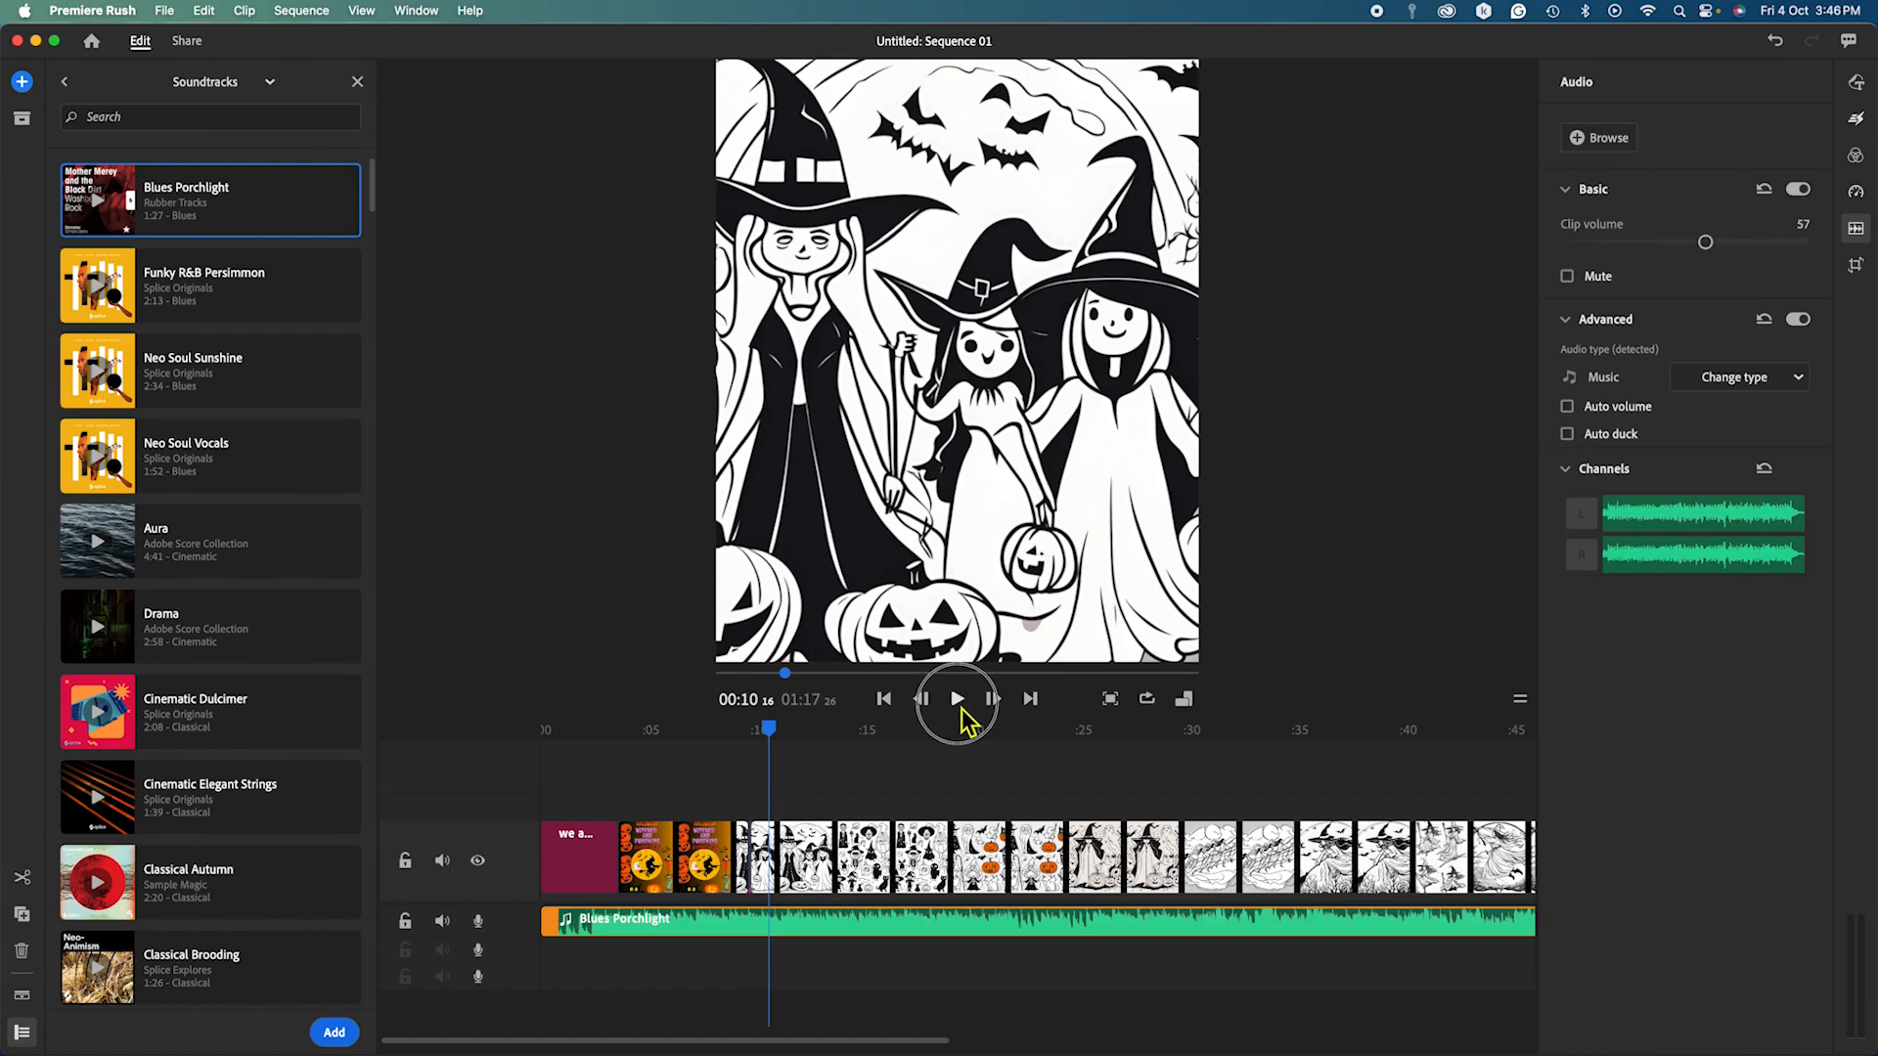
left_click(957, 701)
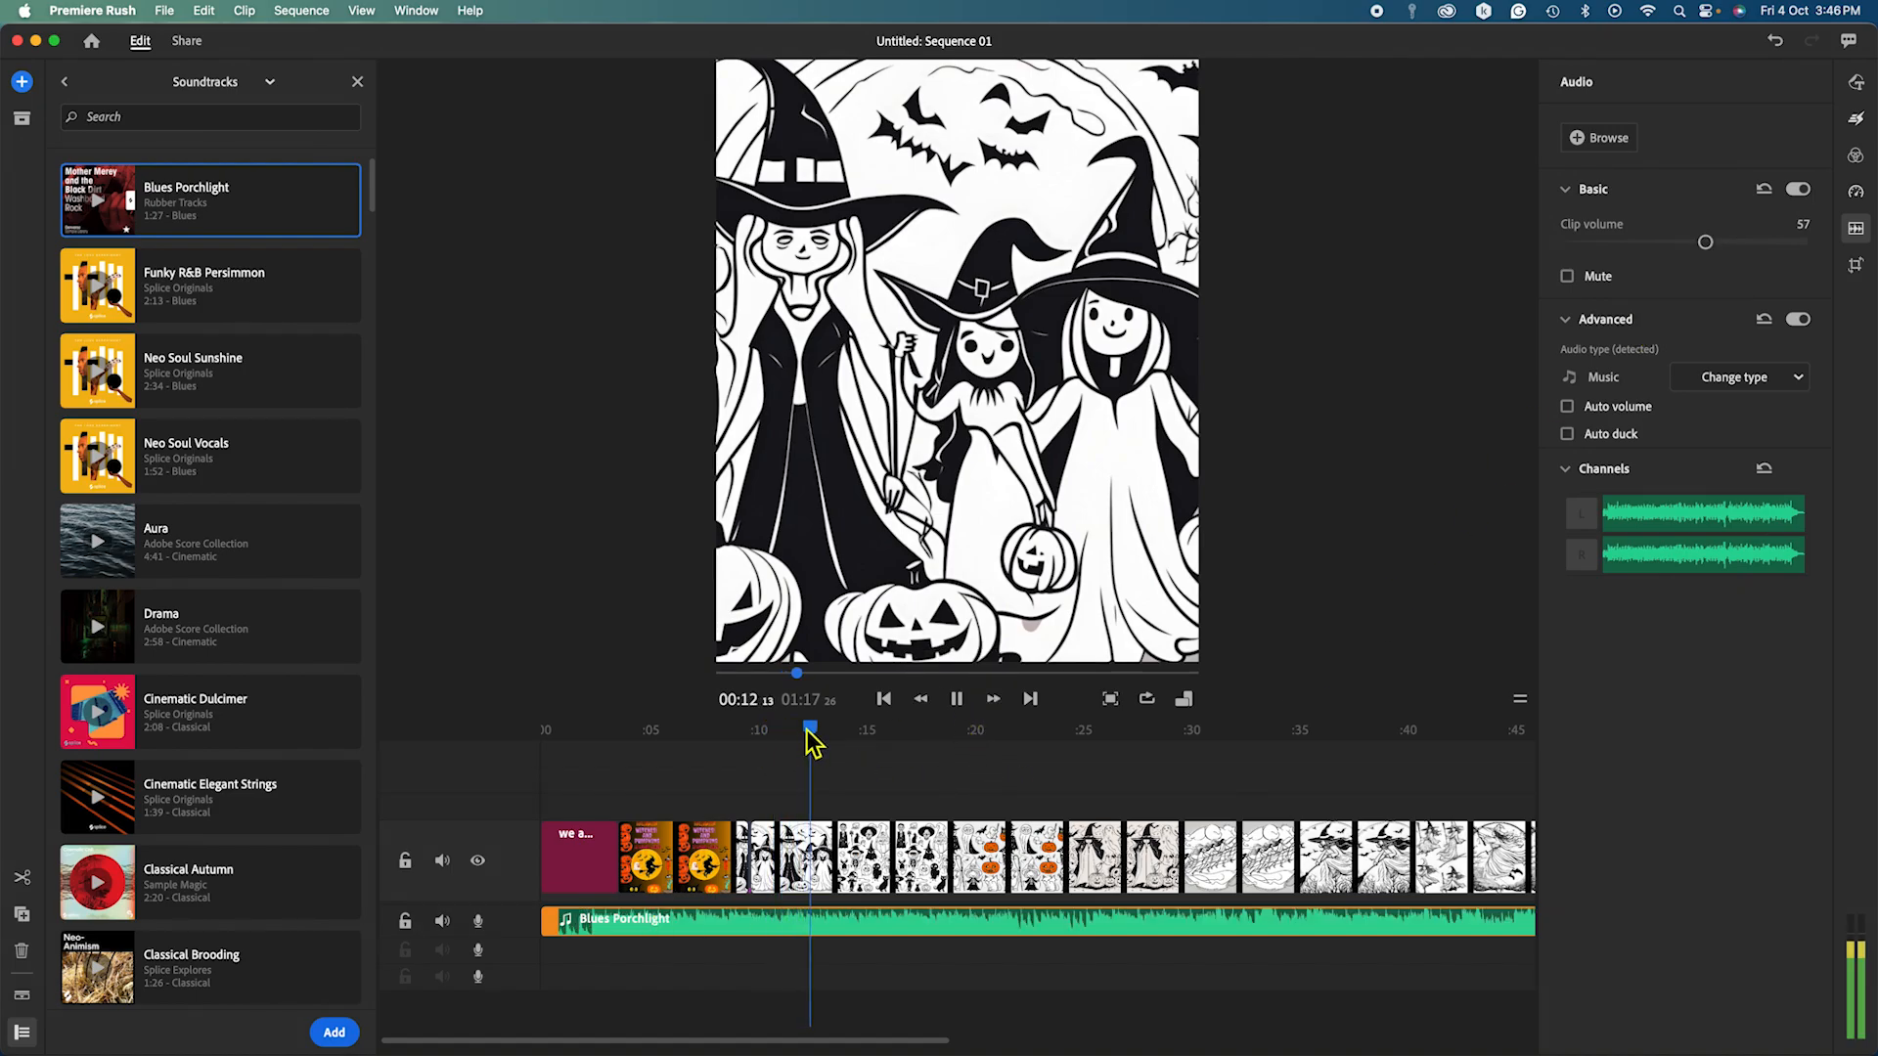
left_click_drag(804, 727, 503, 802)
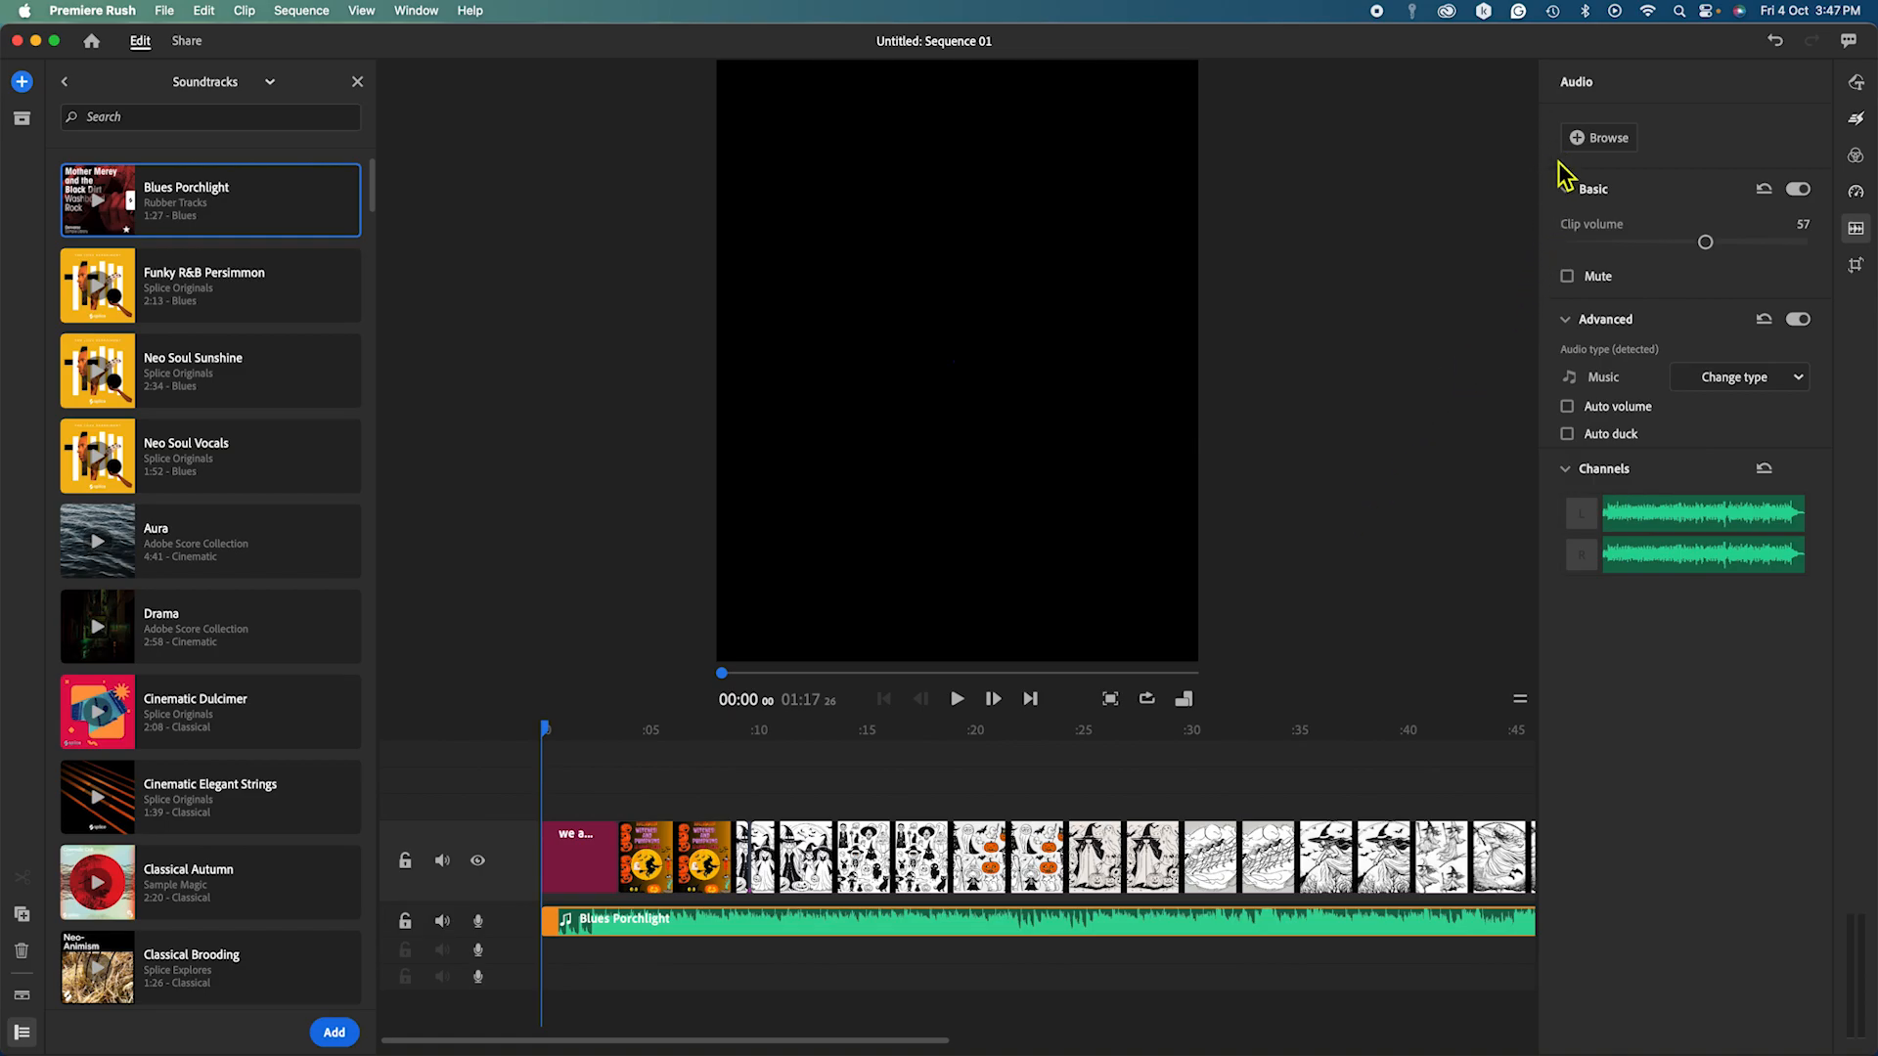
Set the Blues Porchlight music's Range Speed to 335%, shrinking it to 00:23:09, and preview it.
left_click(358, 83)
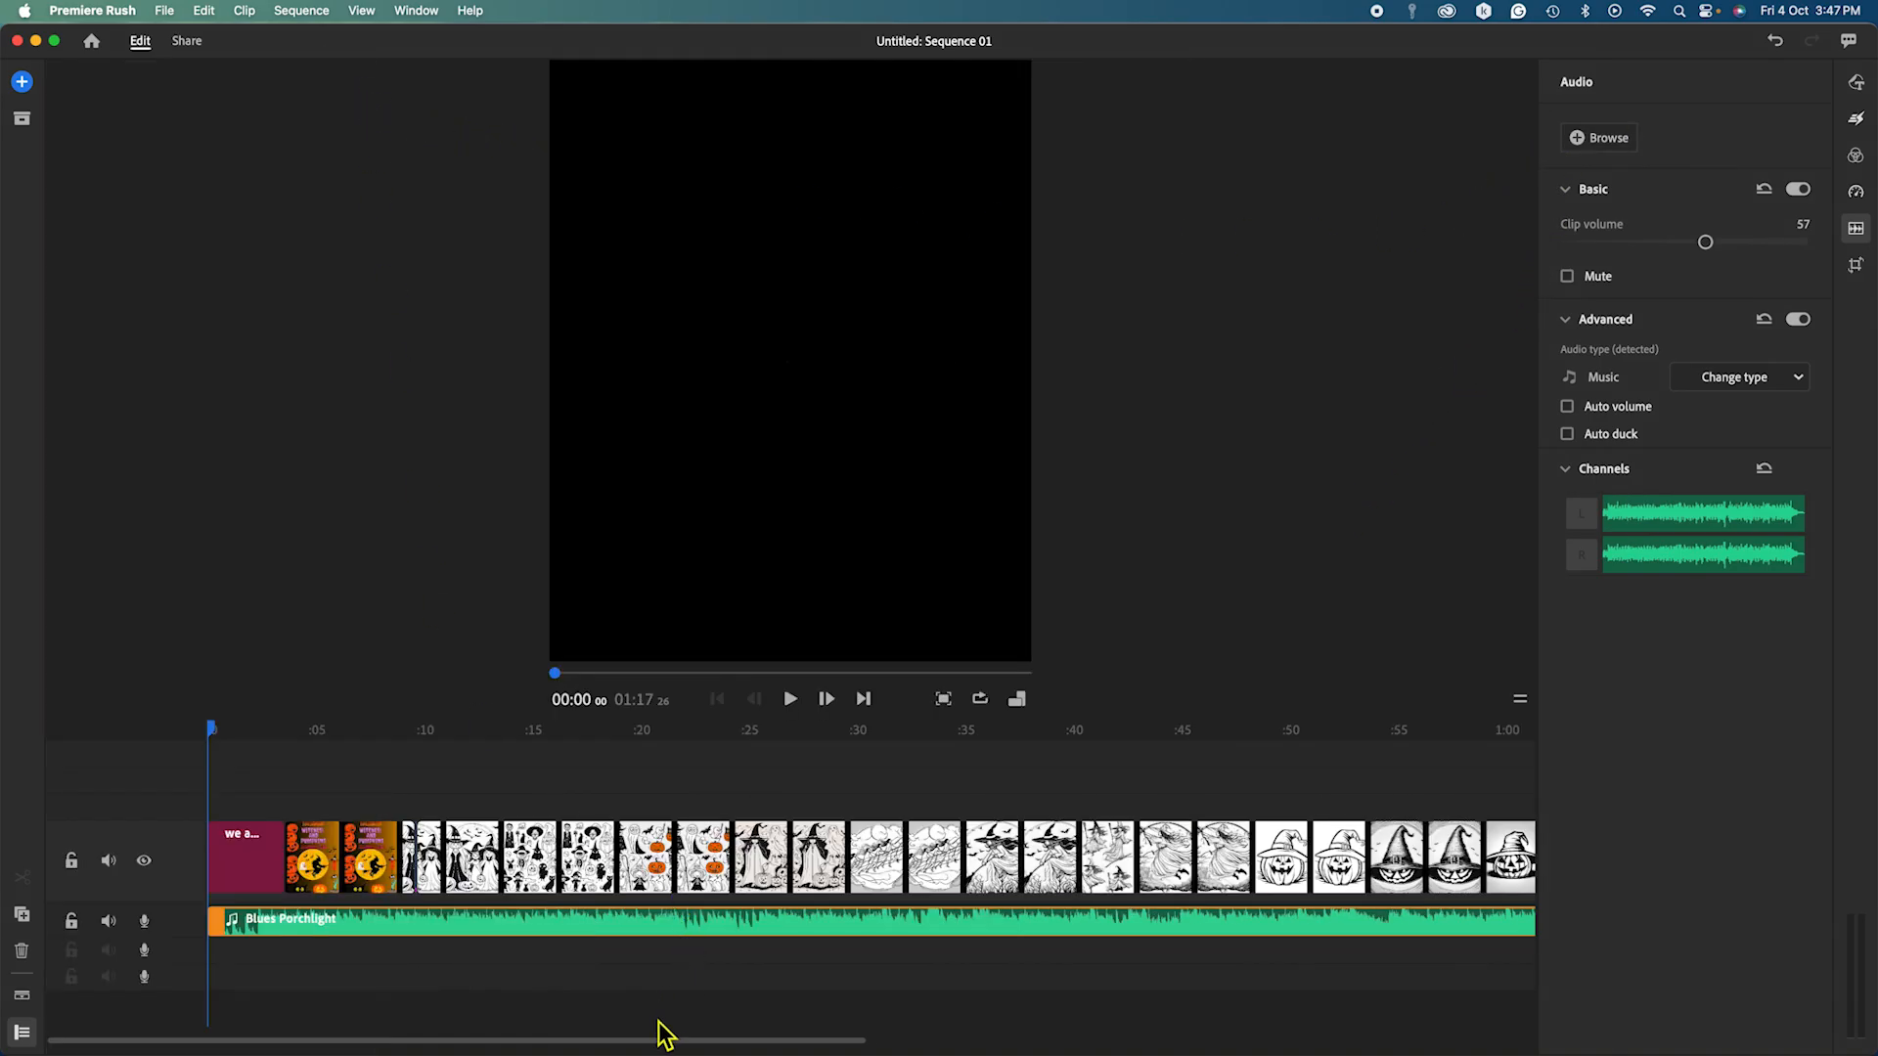
left_click_drag(660, 1035, 893, 1037)
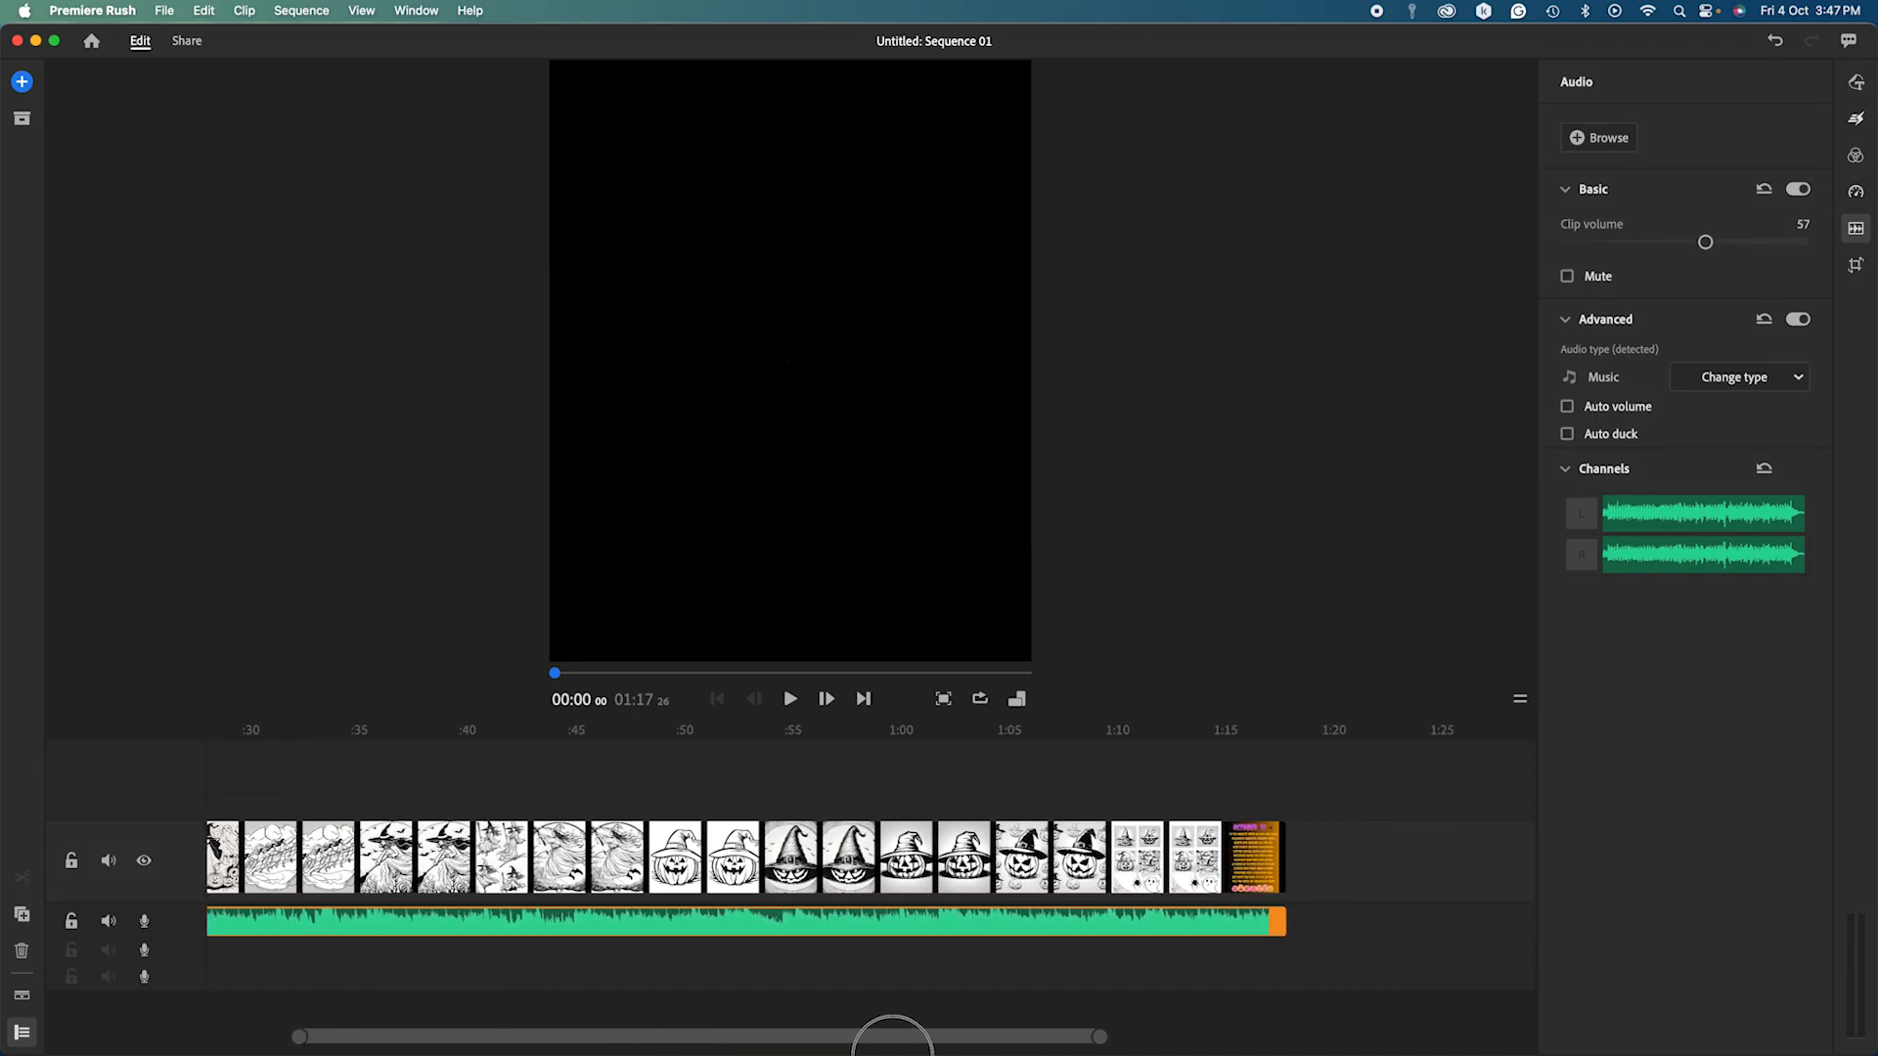
left_click(1857, 192)
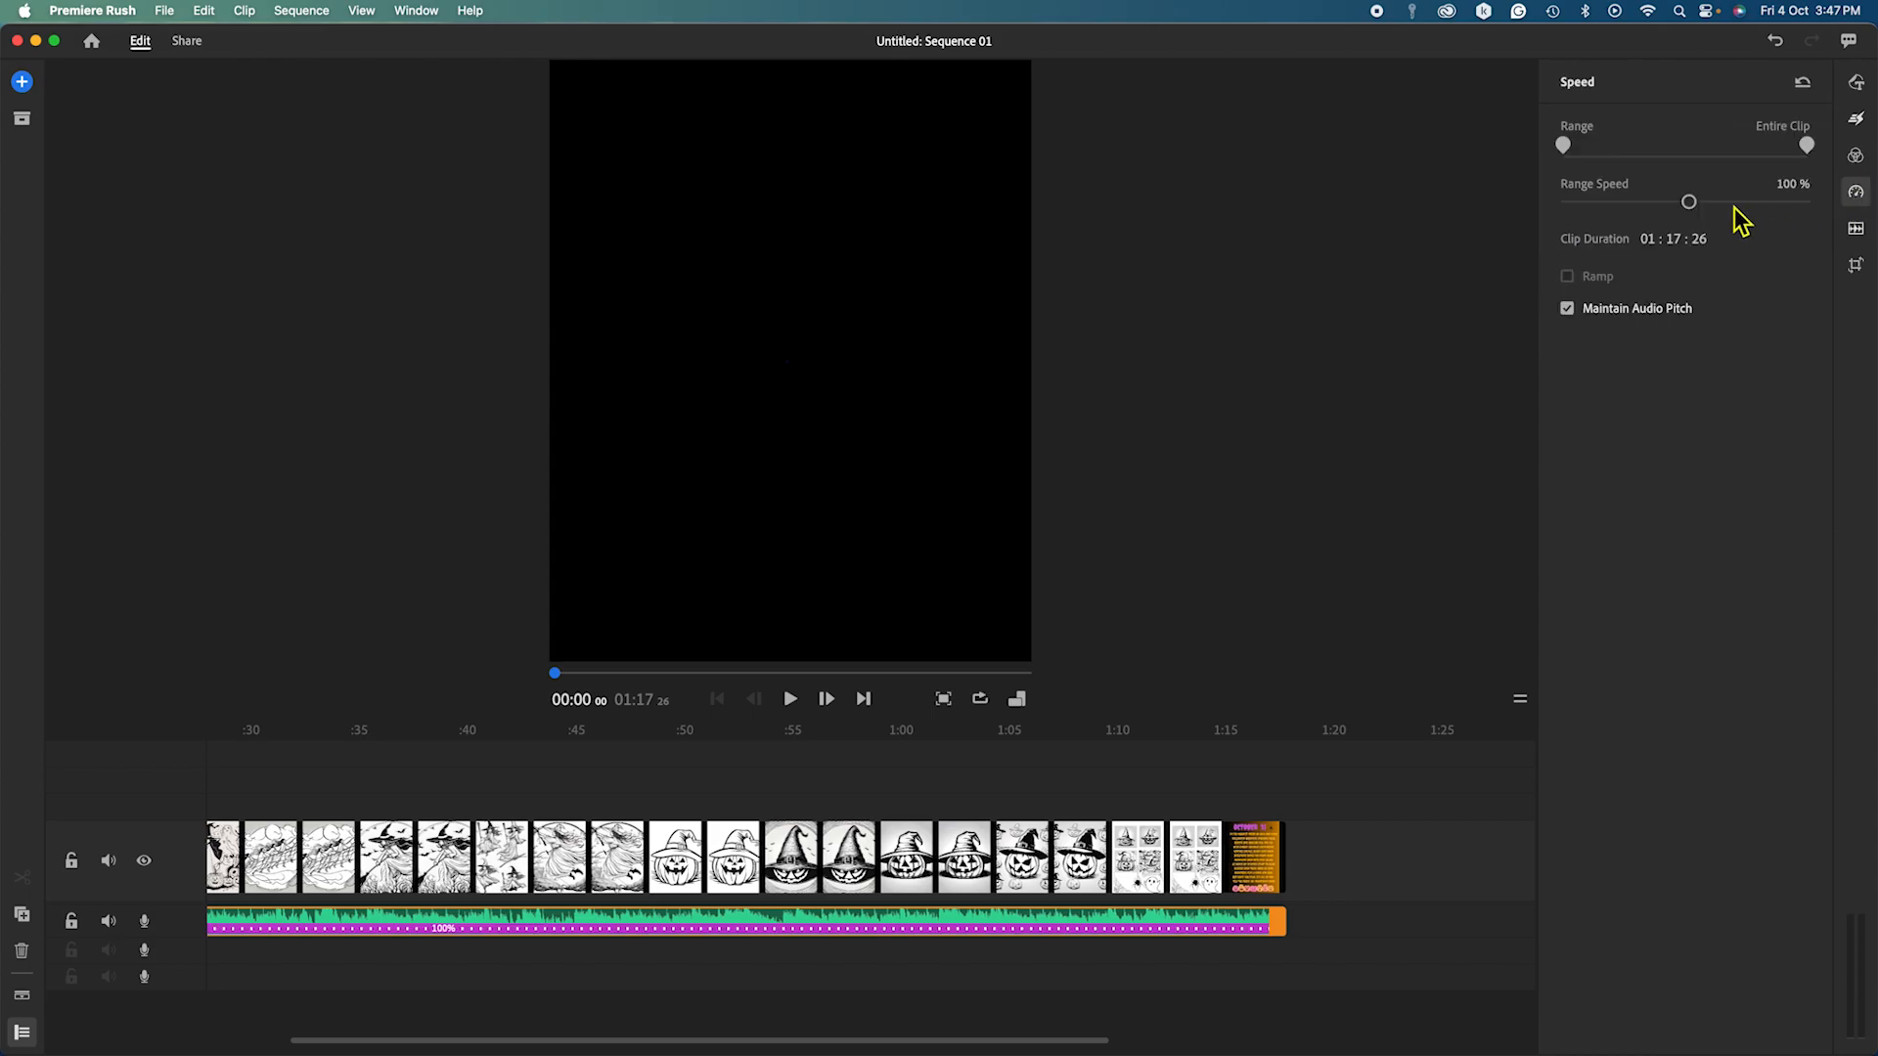
left_click_drag(1689, 202, 1821, 226)
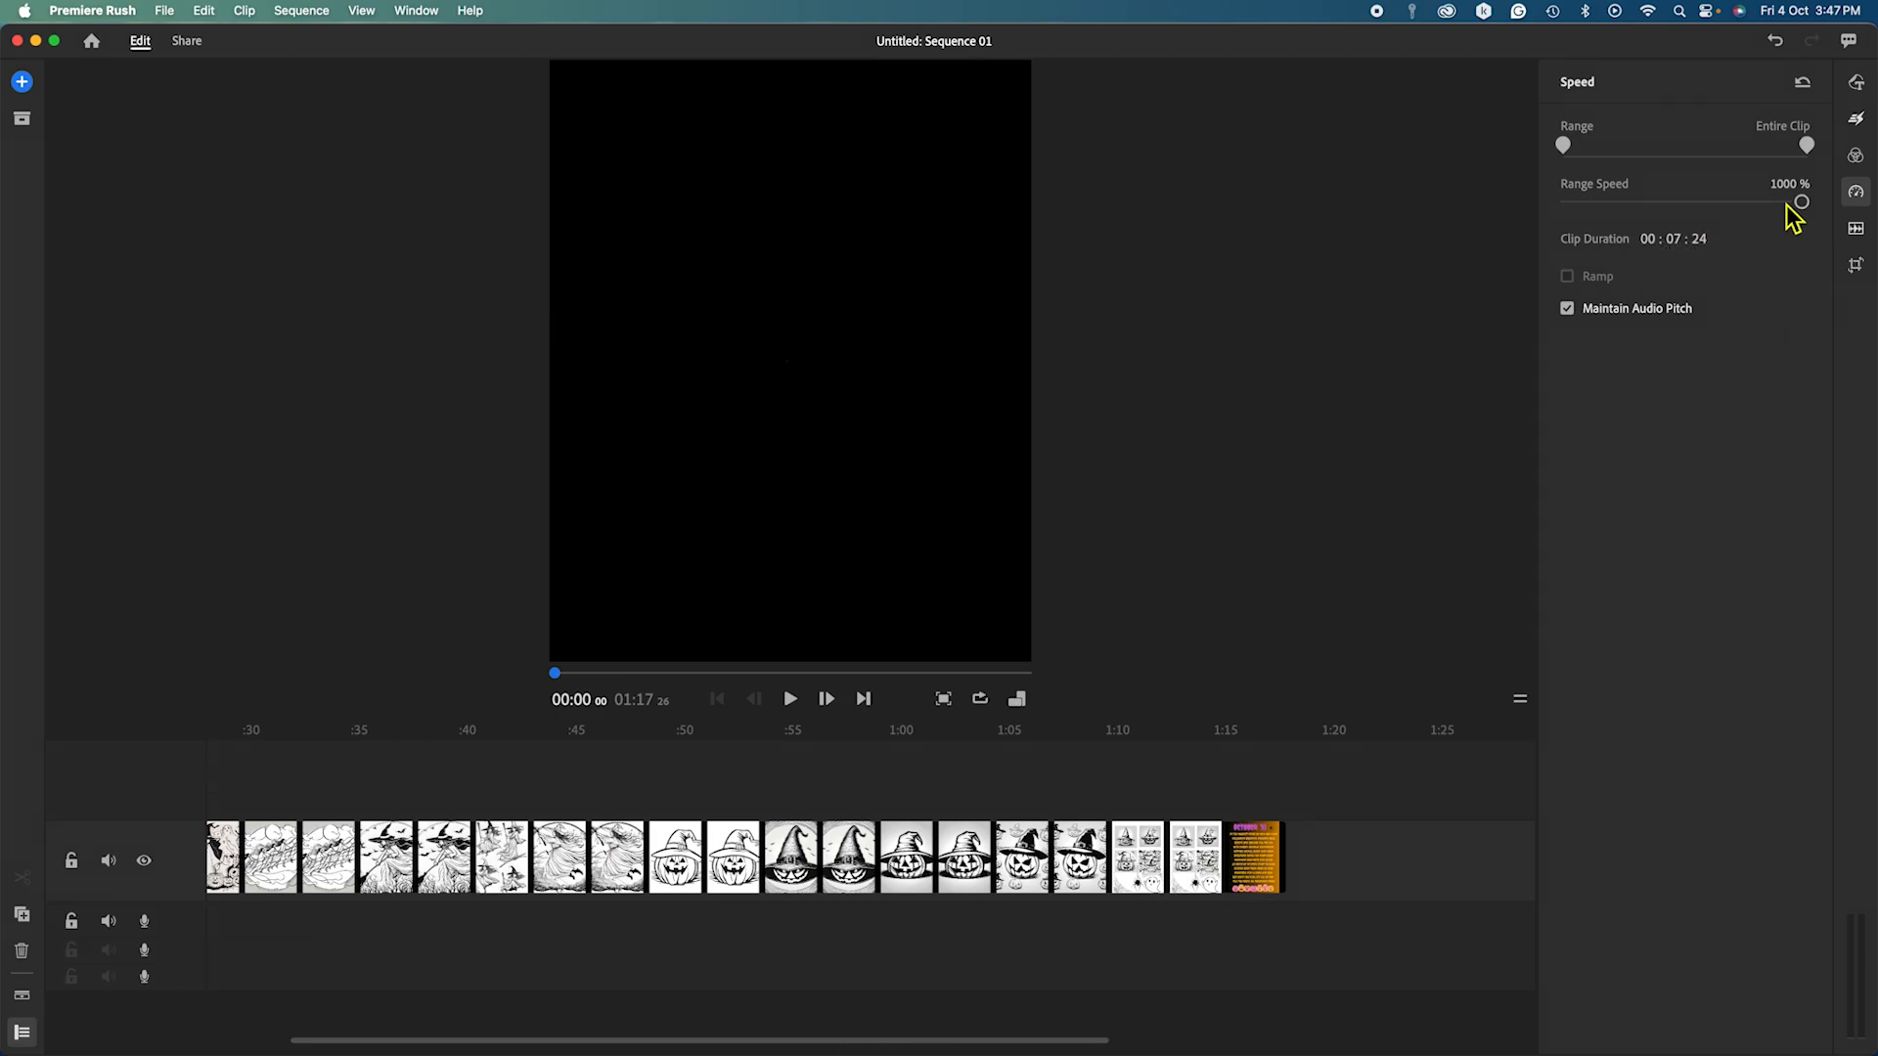
left_click_drag(1802, 203, 1751, 202)
left_click(790, 699)
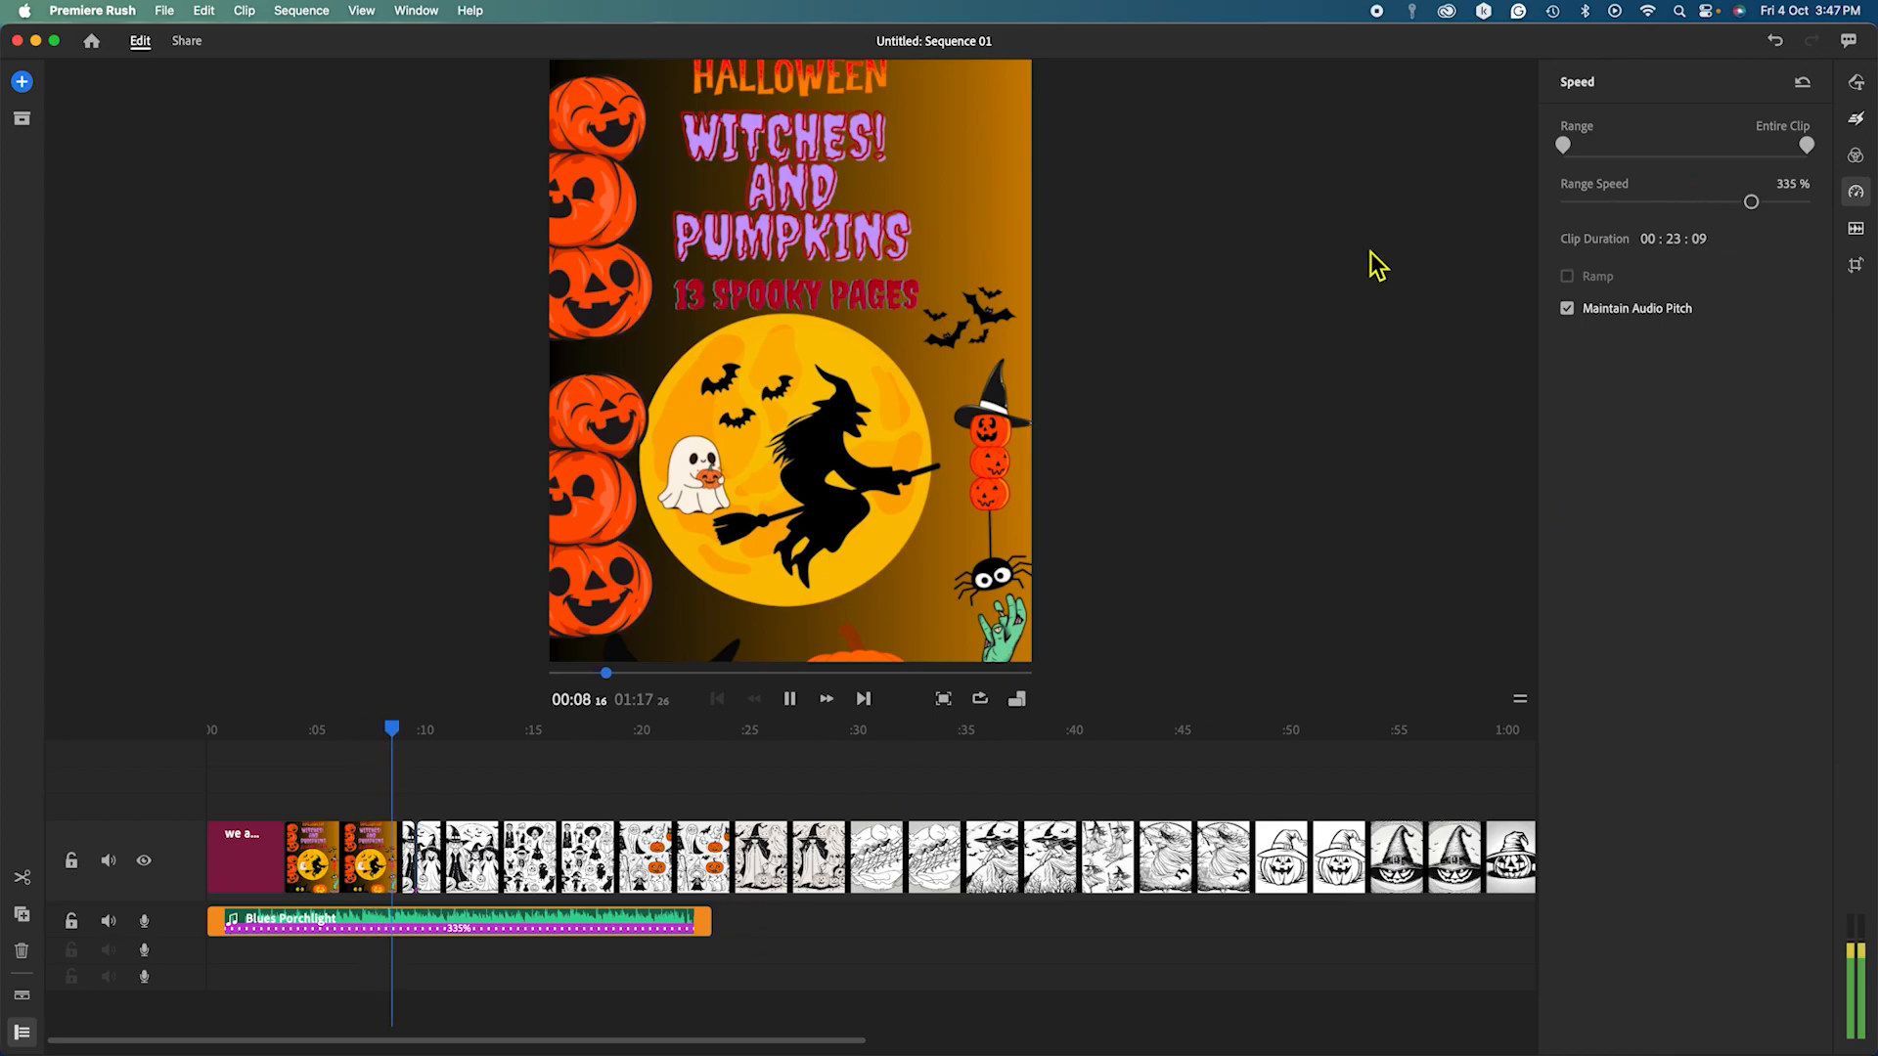
Nudge the music speed to 420%, then speed the coloring-page clip up to 650%.
left_click(789, 698)
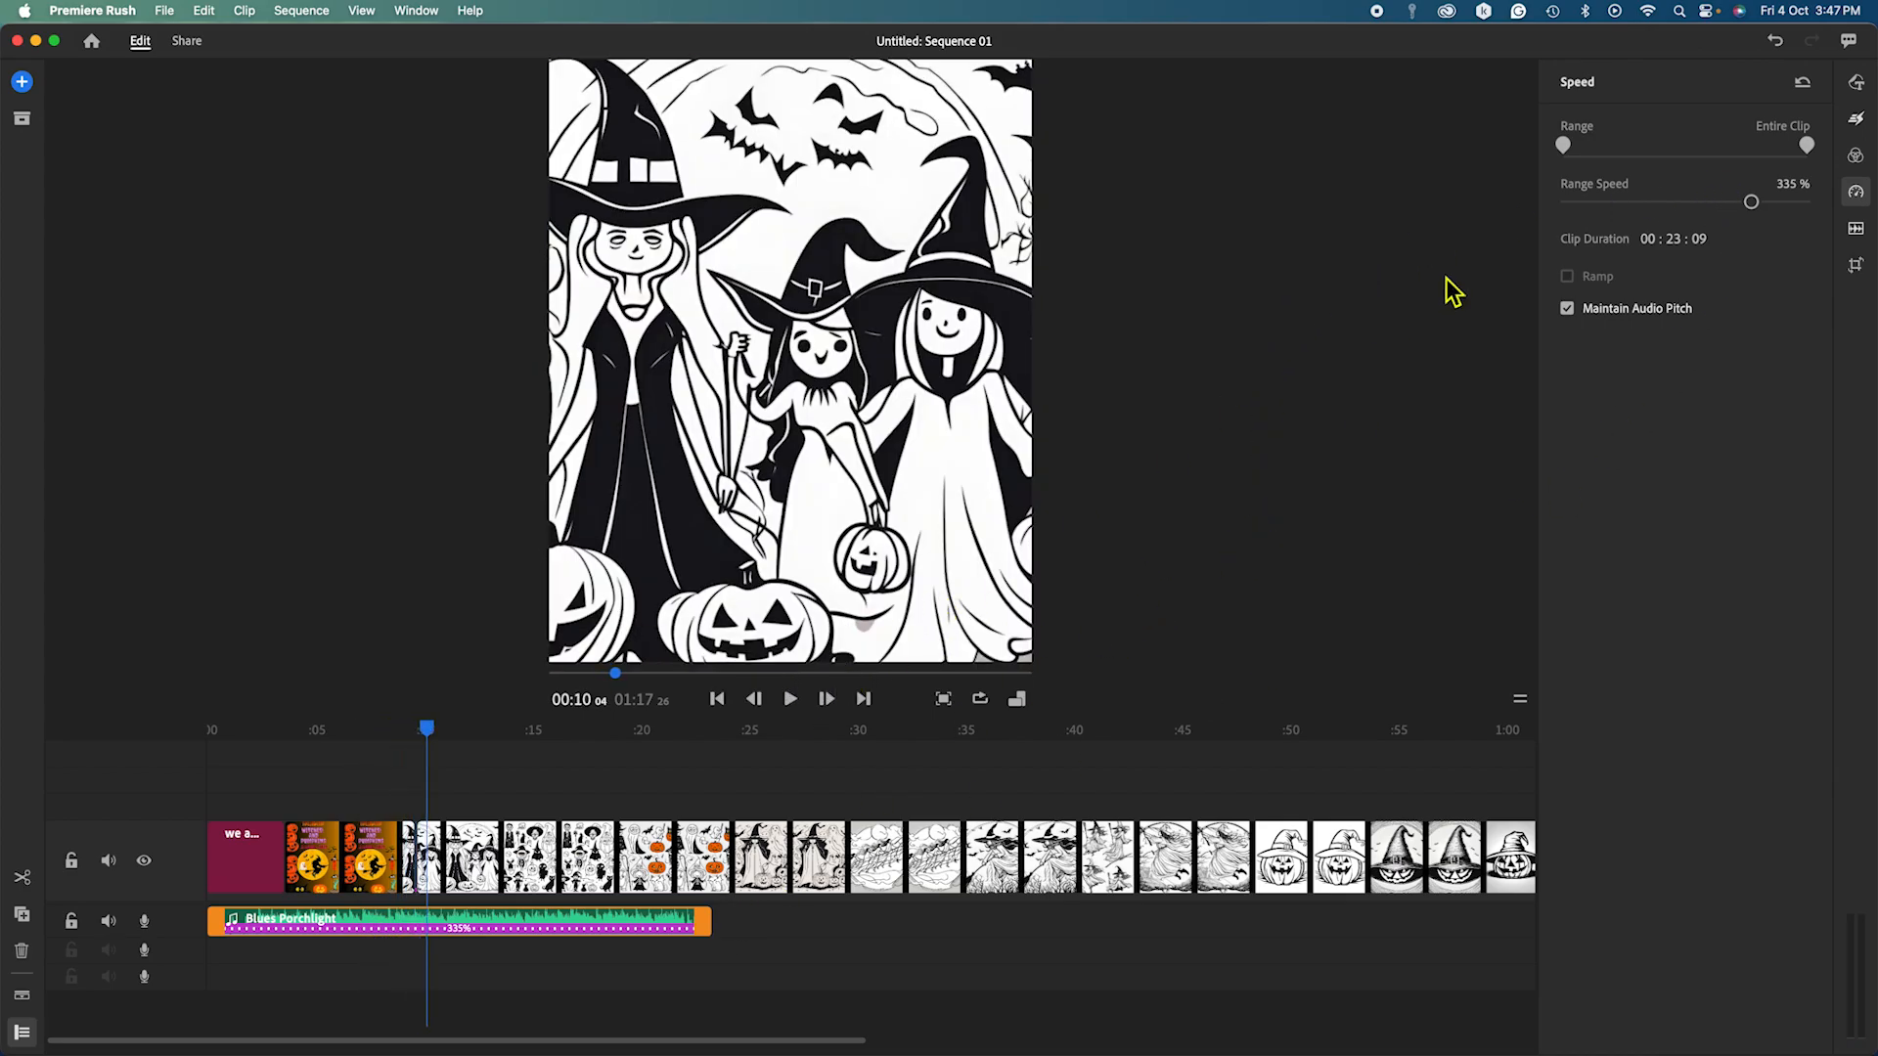
left_click(1759, 203)
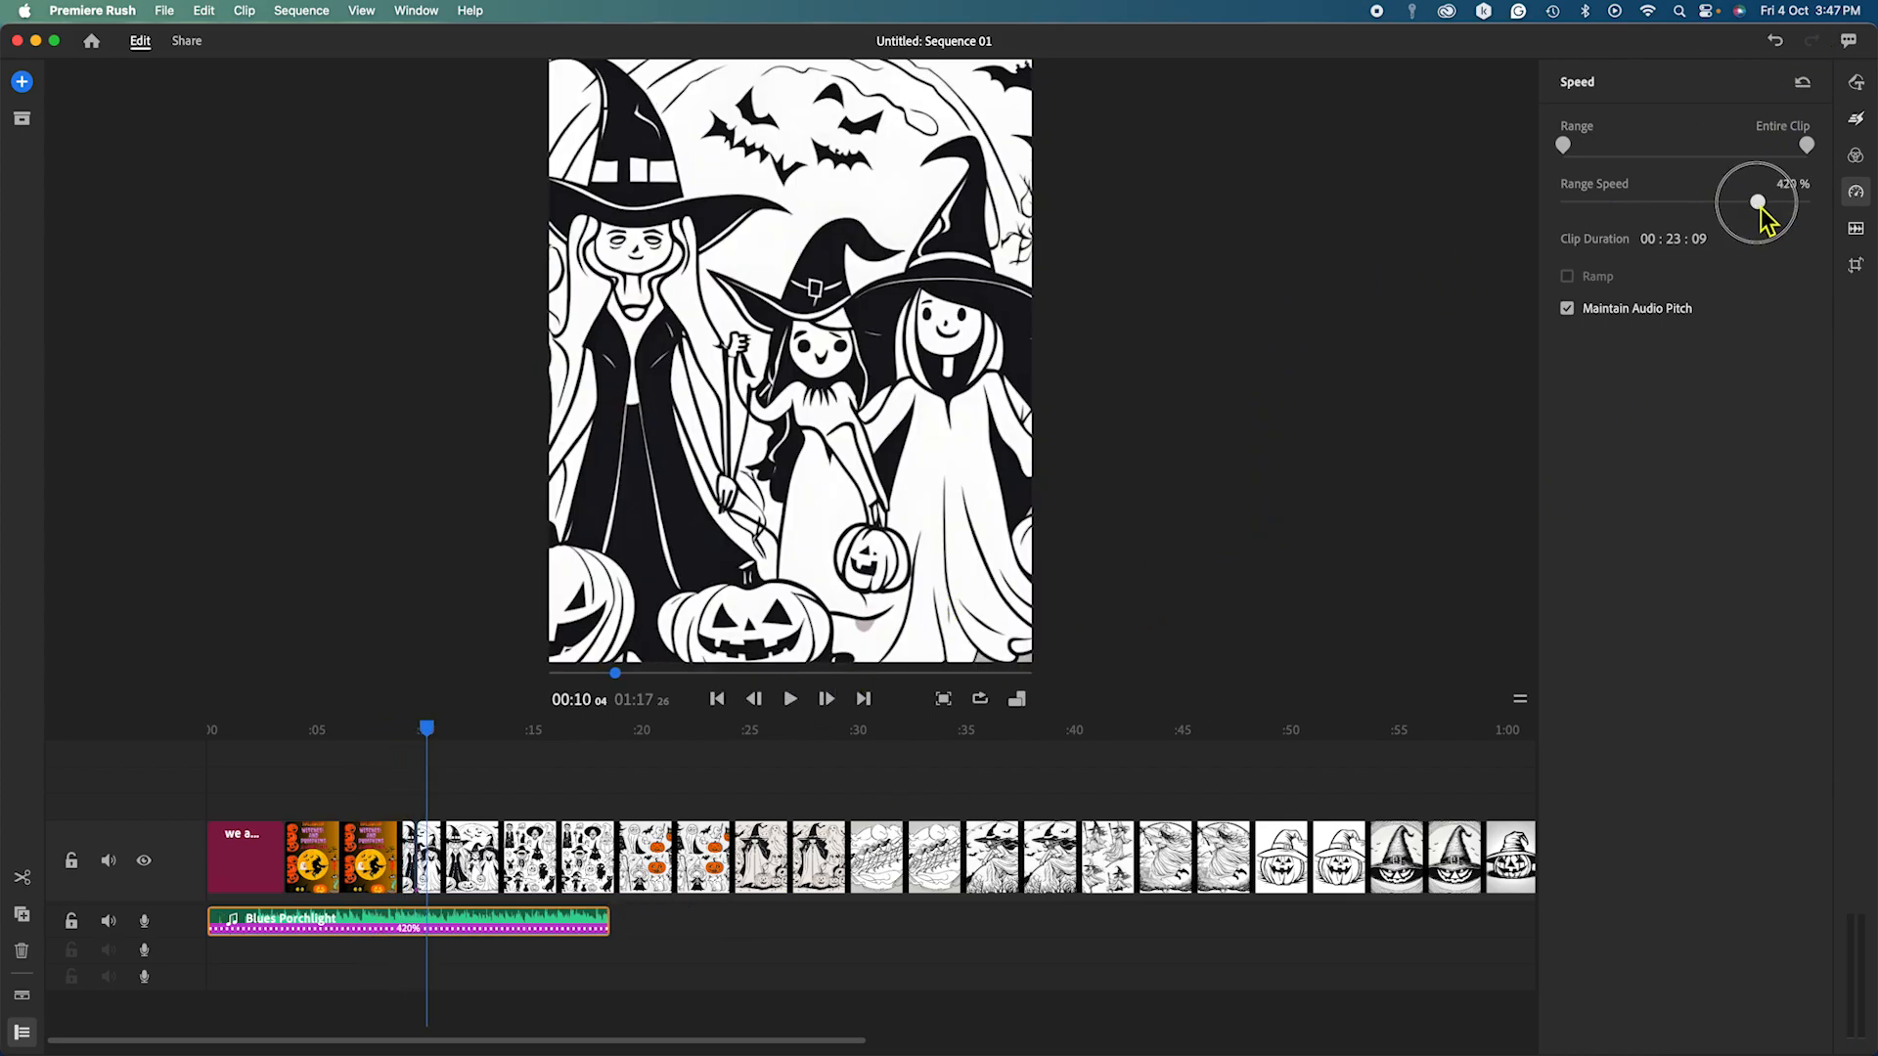
left_click(649, 849)
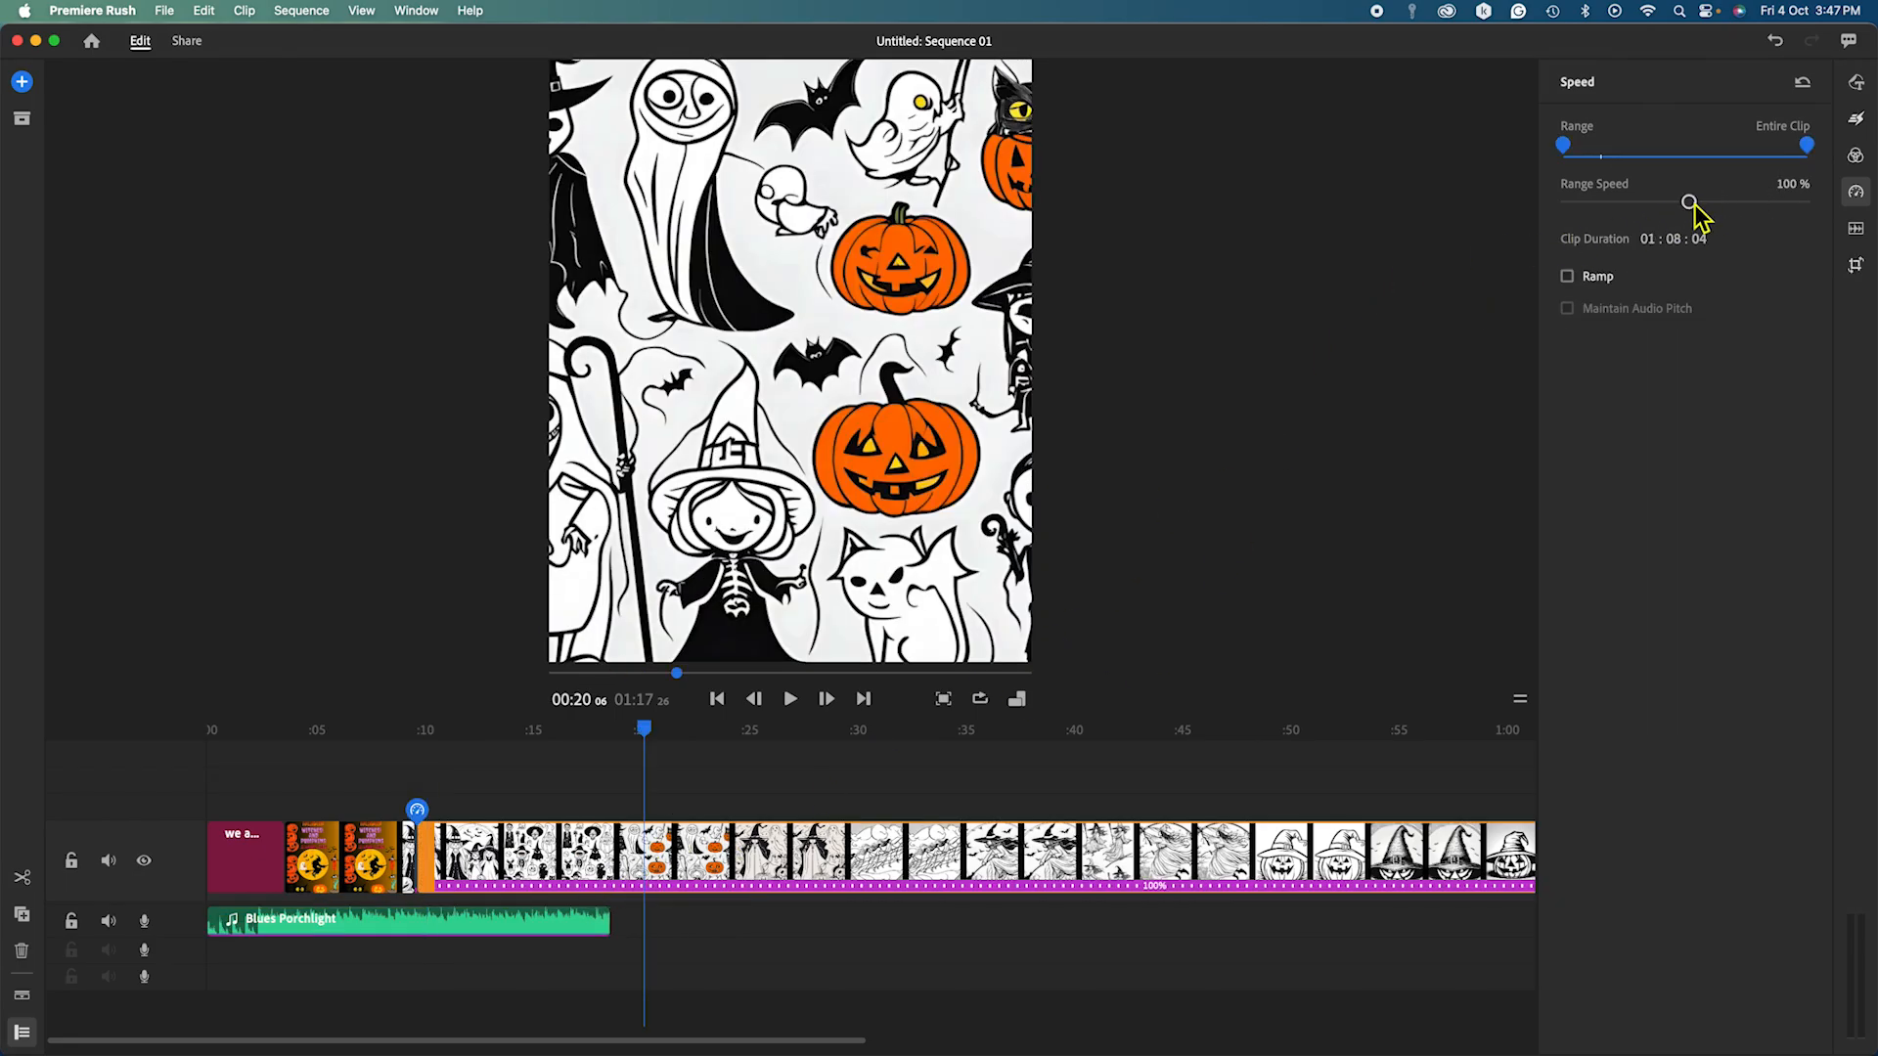
left_click_drag(1689, 201, 1775, 224)
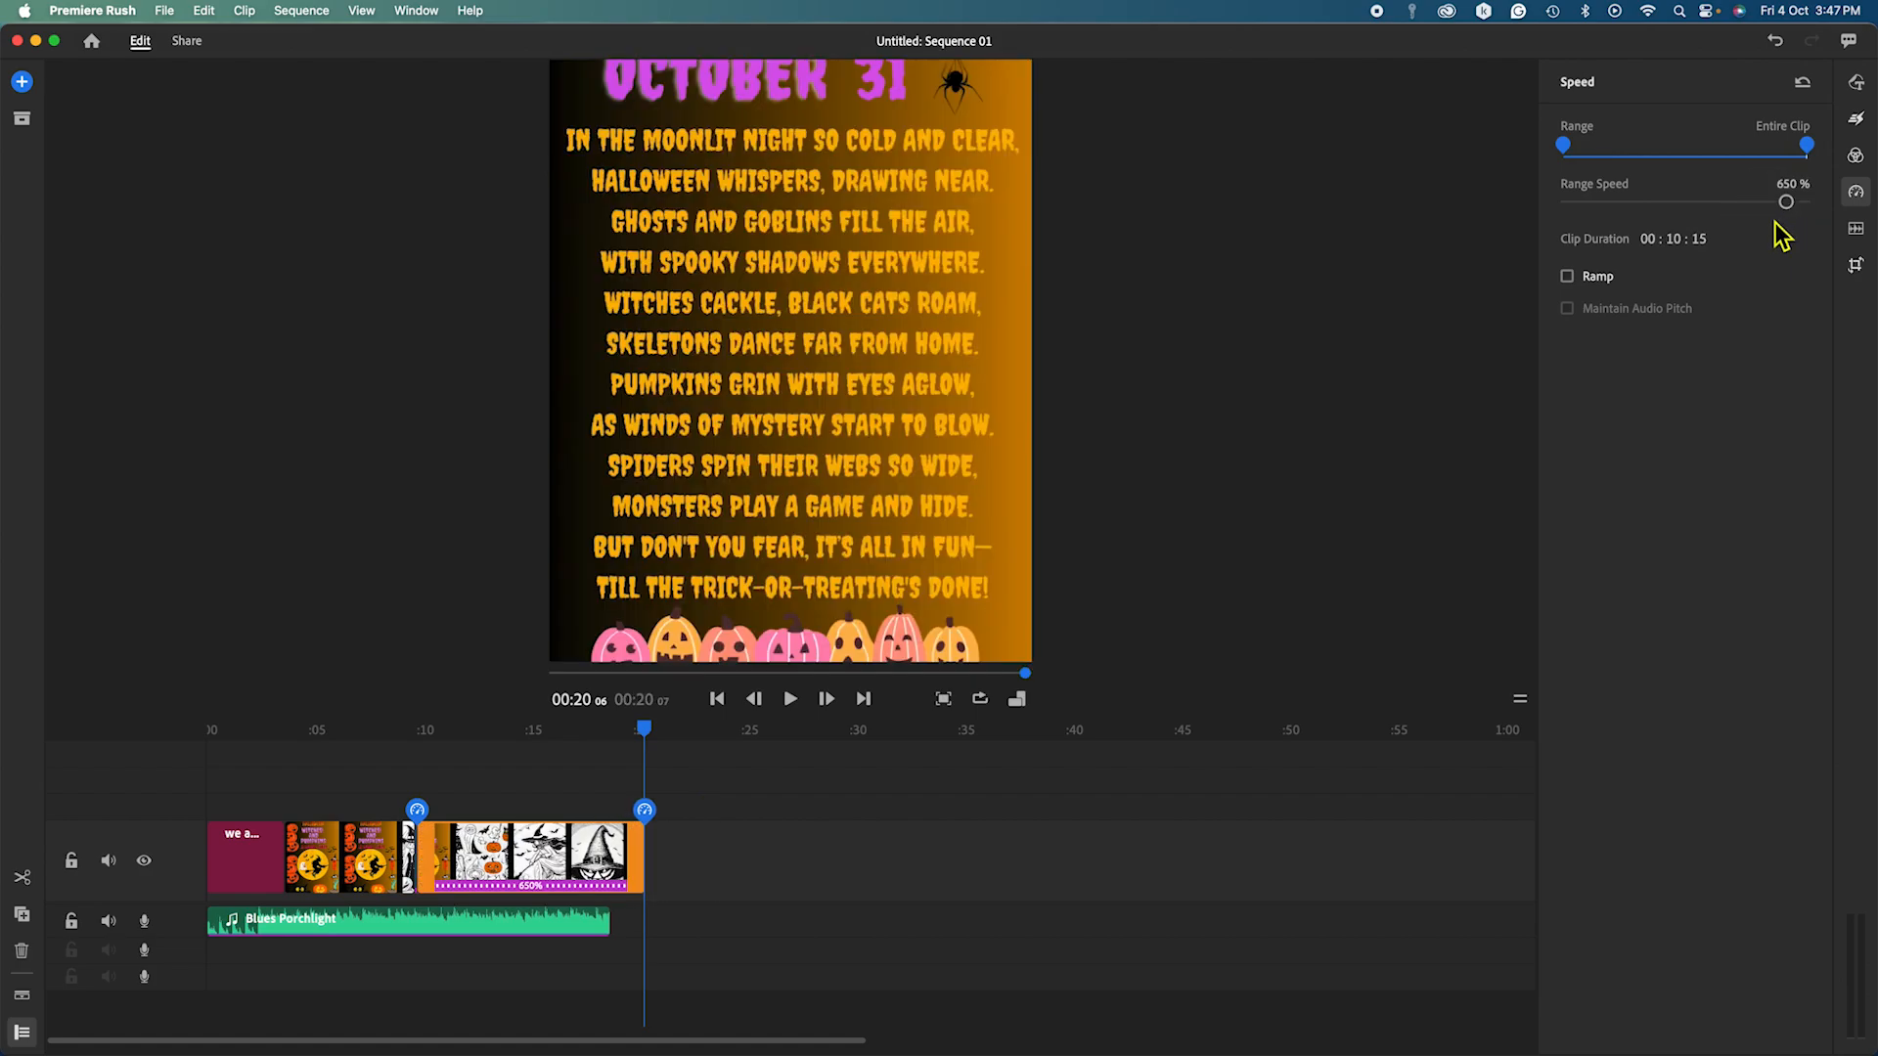
Return the Blues Porchlight music to 100% speed, running 01:27:11 with a 01:27 sequence.
left_click(584, 926)
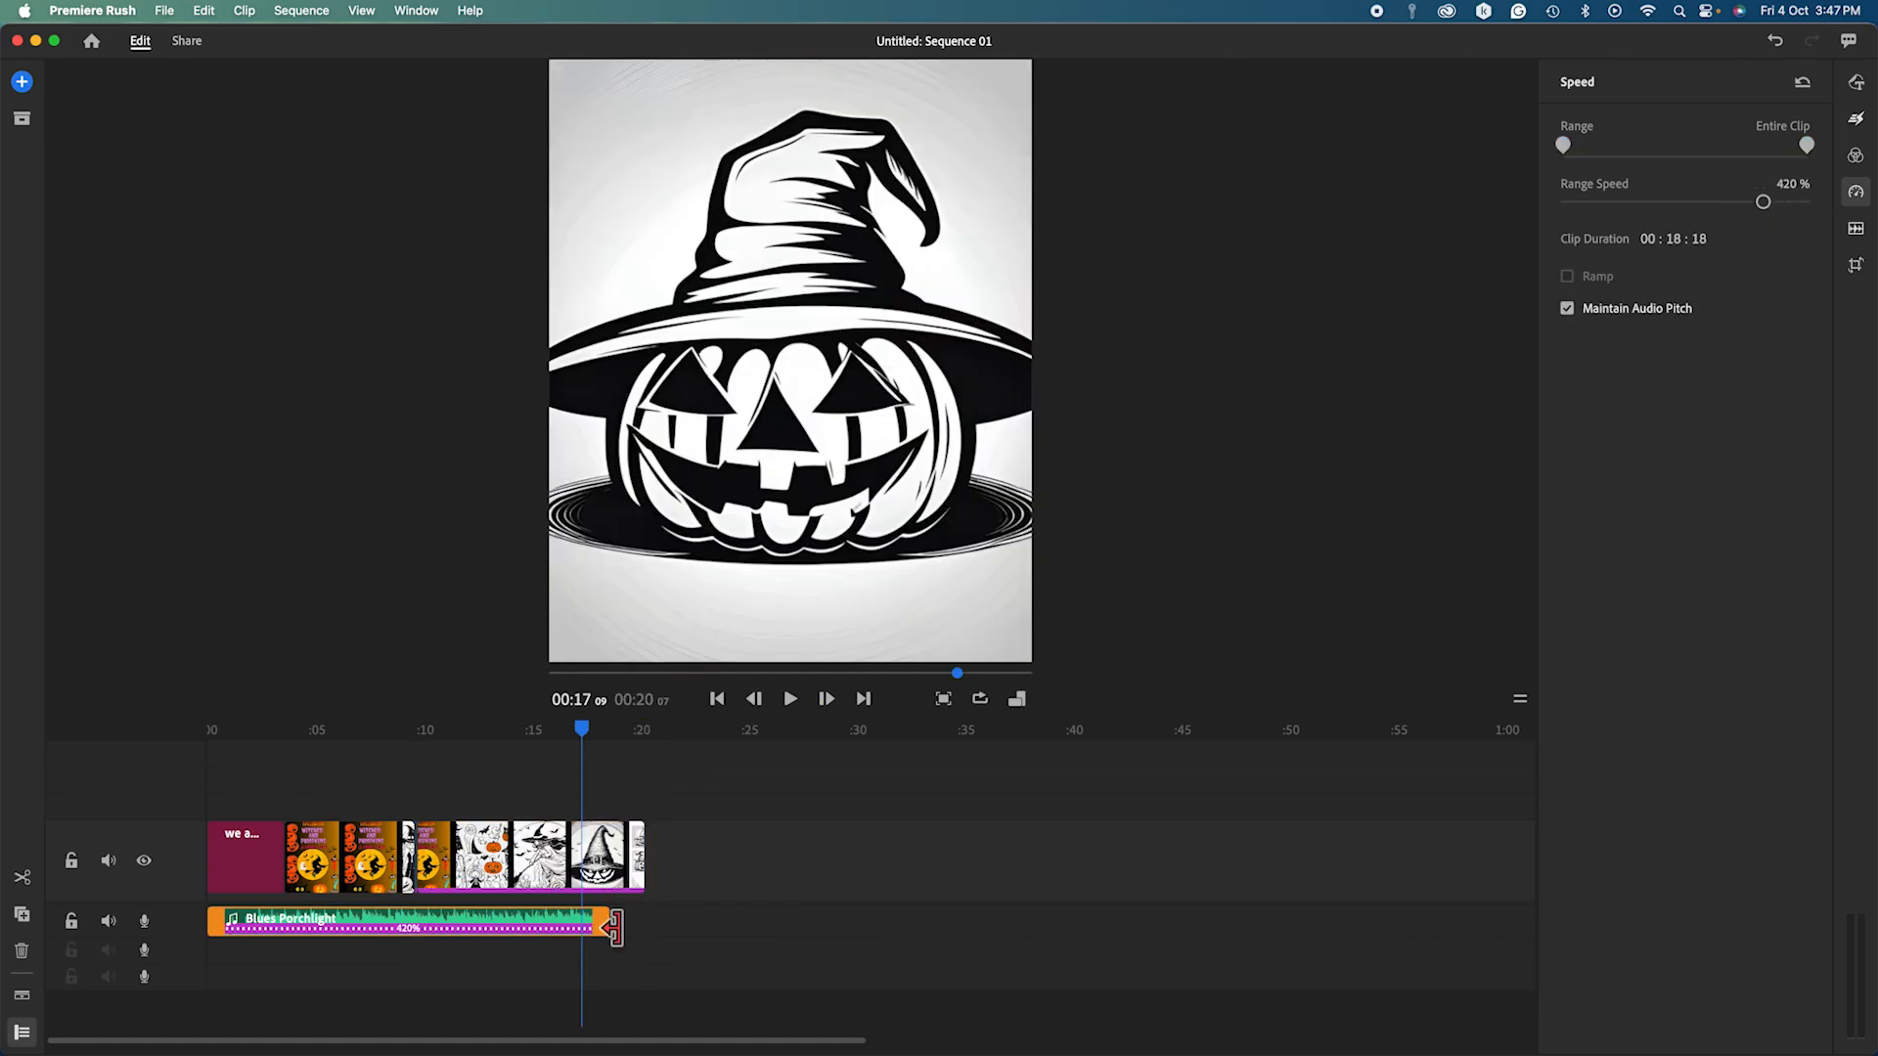
left_click_drag(609, 920, 1018, 934)
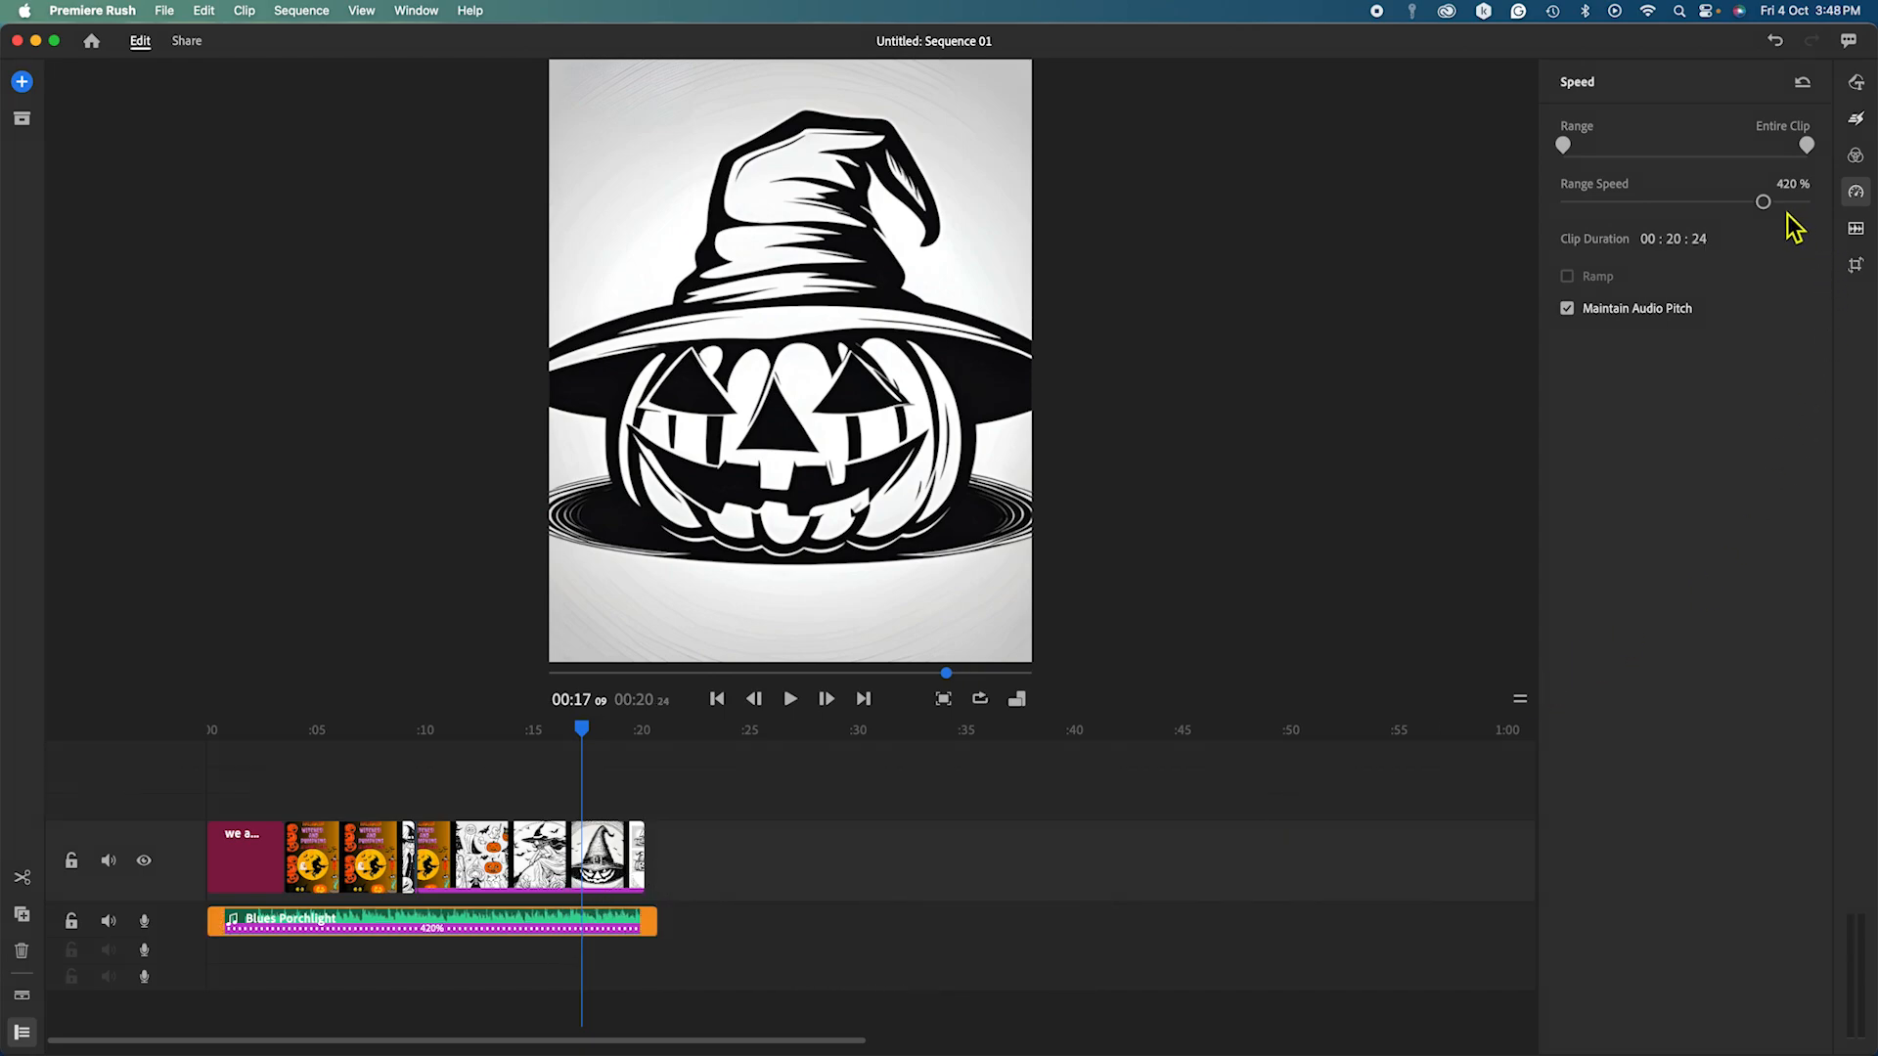
left_click_drag(1772, 207, 1688, 209)
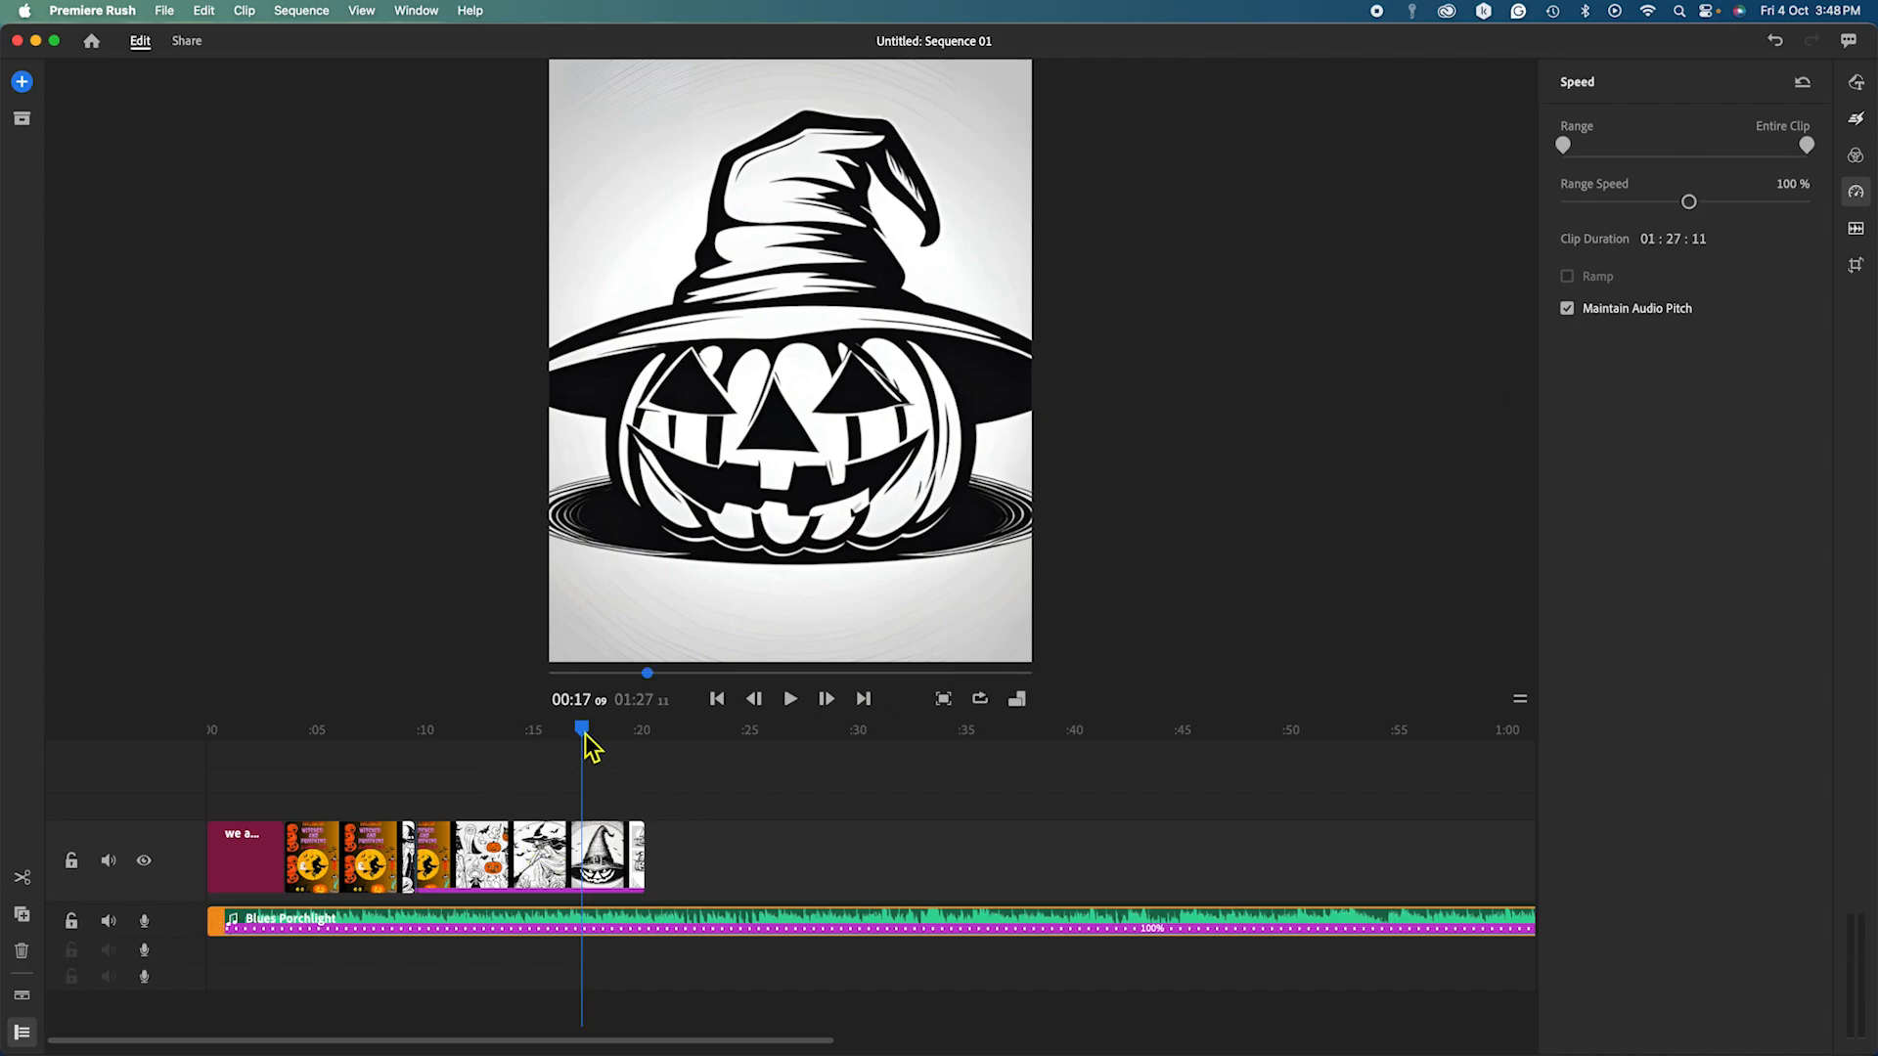
left_click_drag(586, 743, 190, 831)
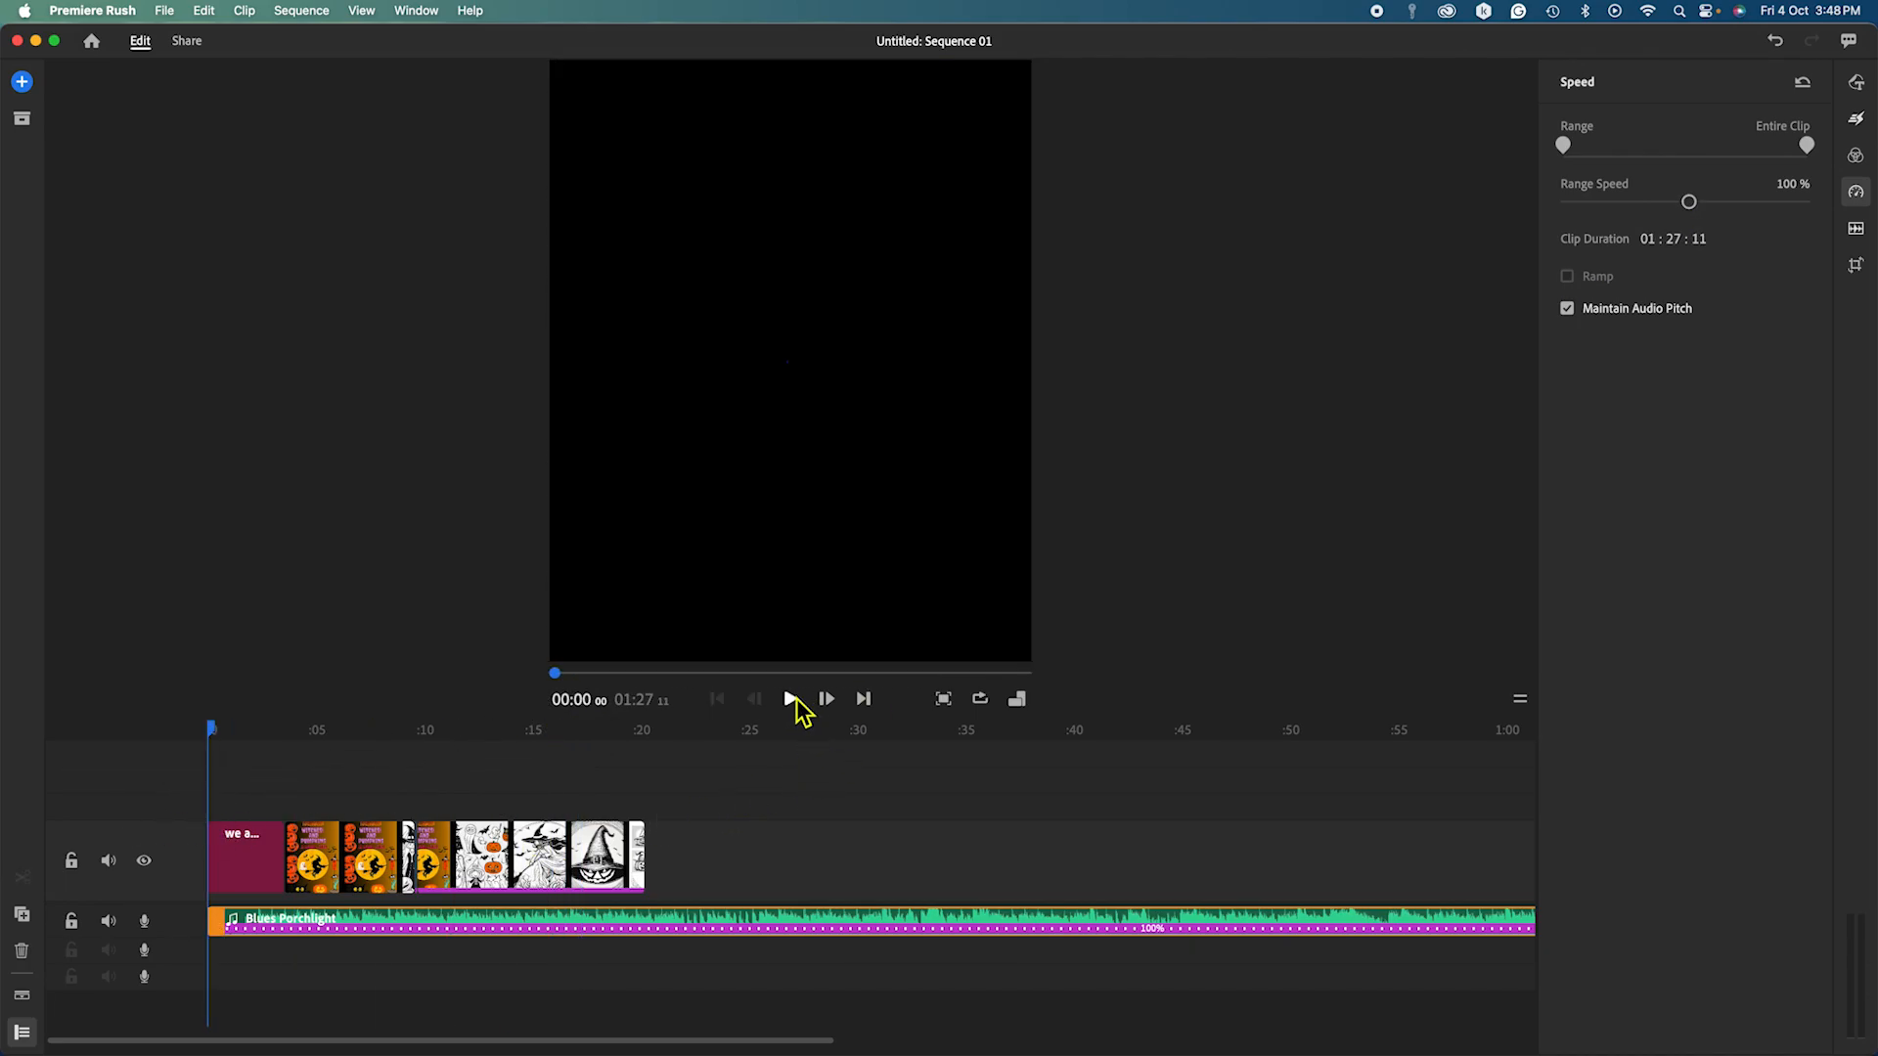
left_click(790, 698)
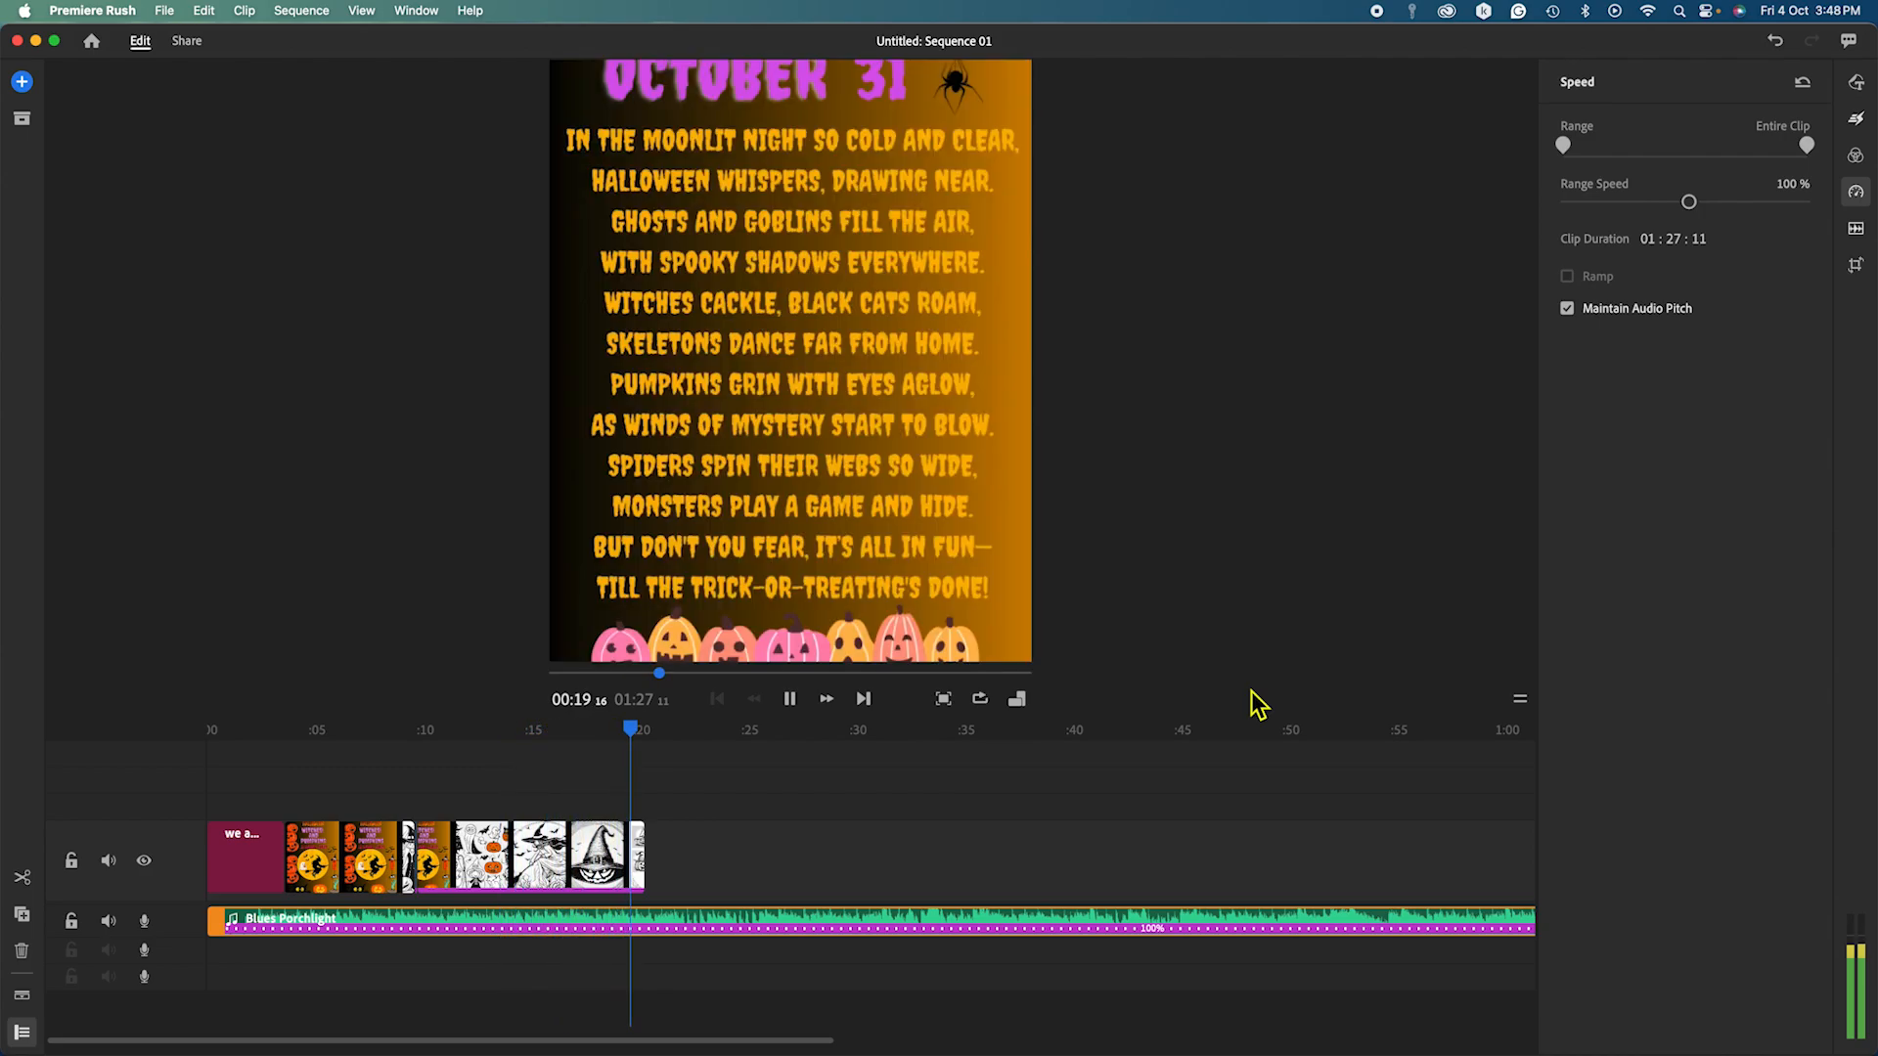
left_click(793, 704)
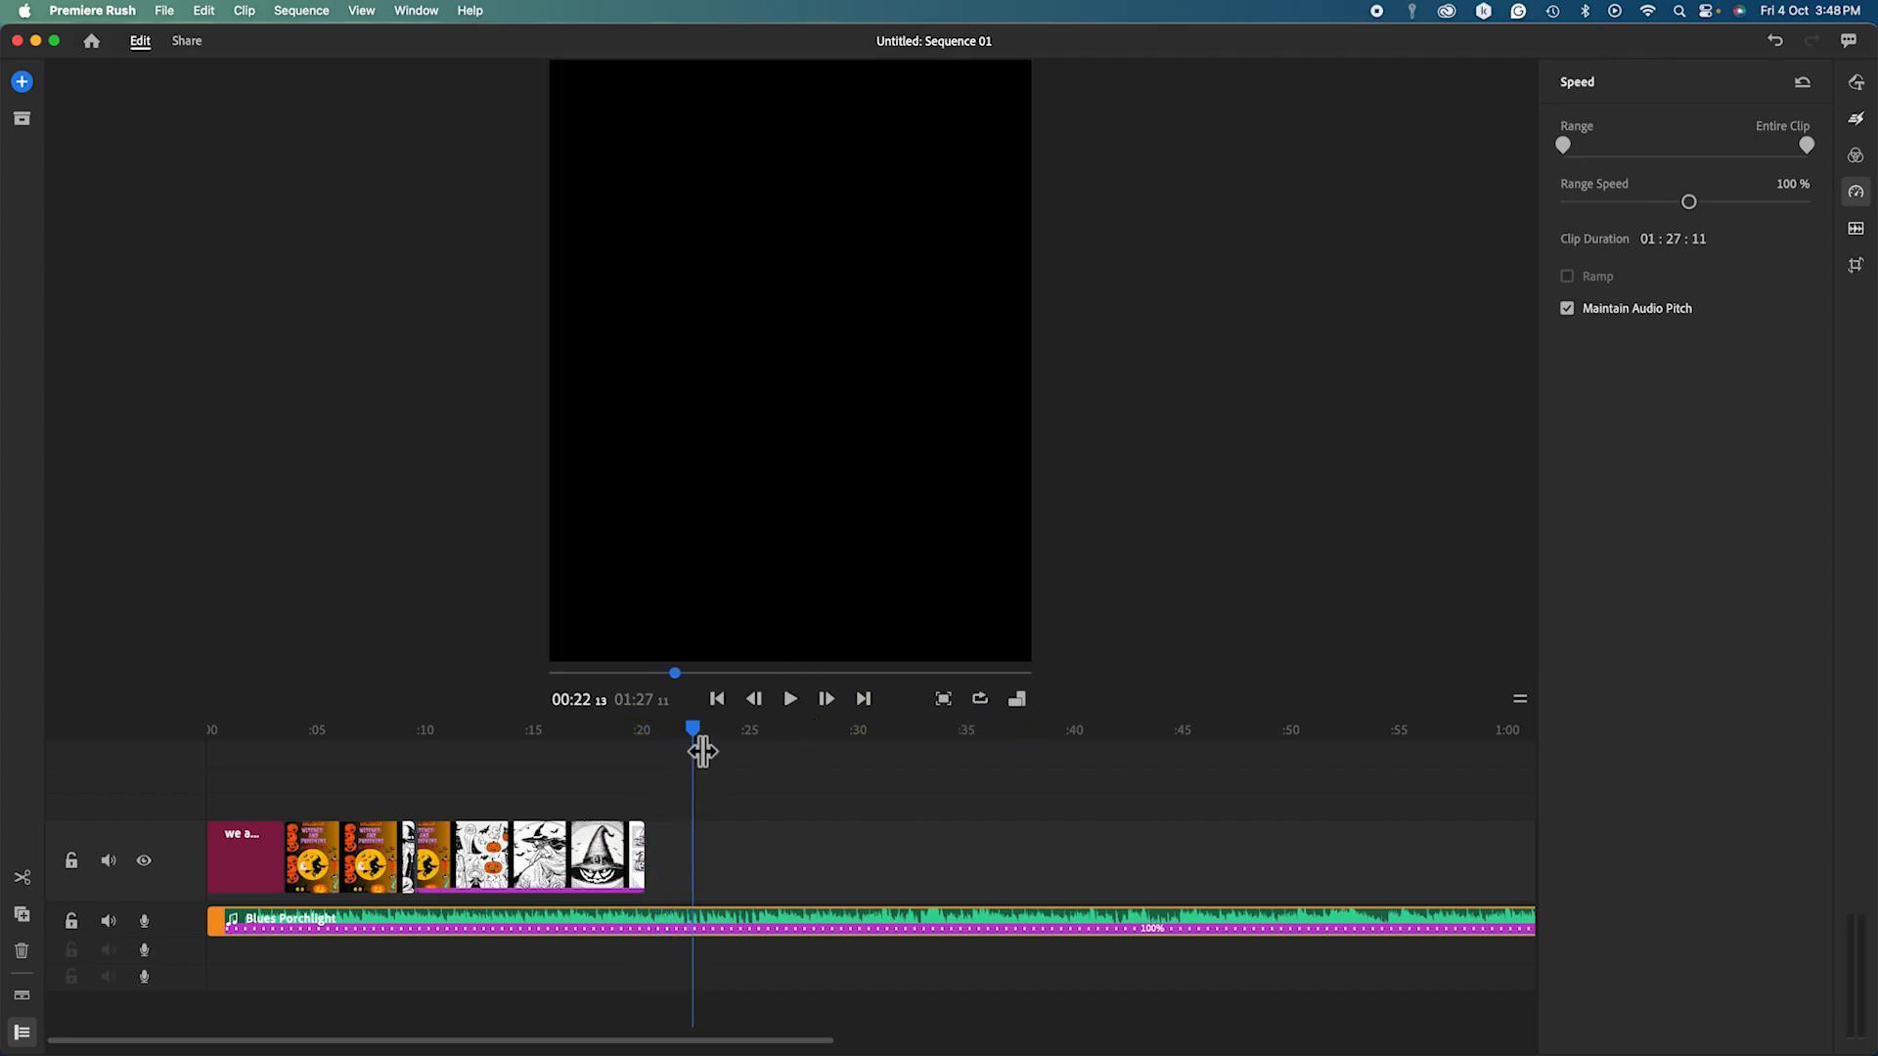
Split the music at the video's 00:20 end and delete the trailing piece.
left_click_drag(696, 745, 646, 765)
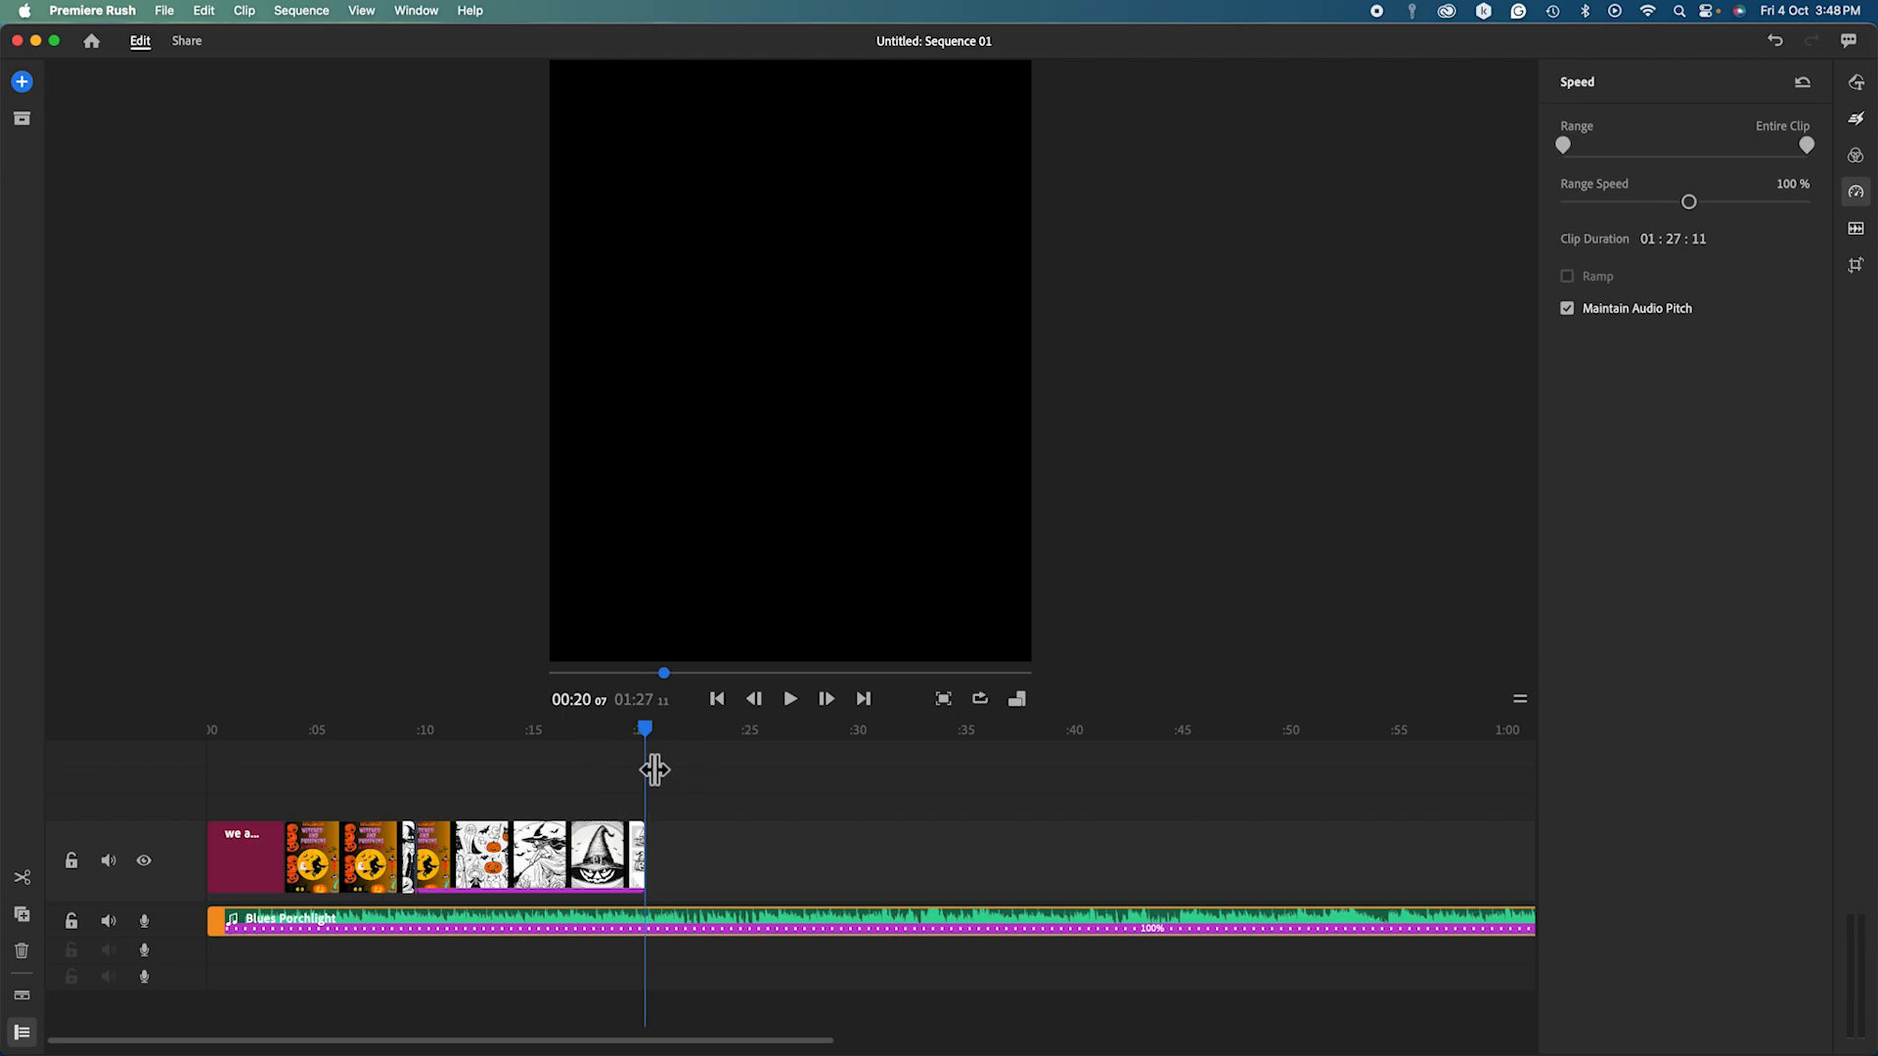
left_click(23, 880)
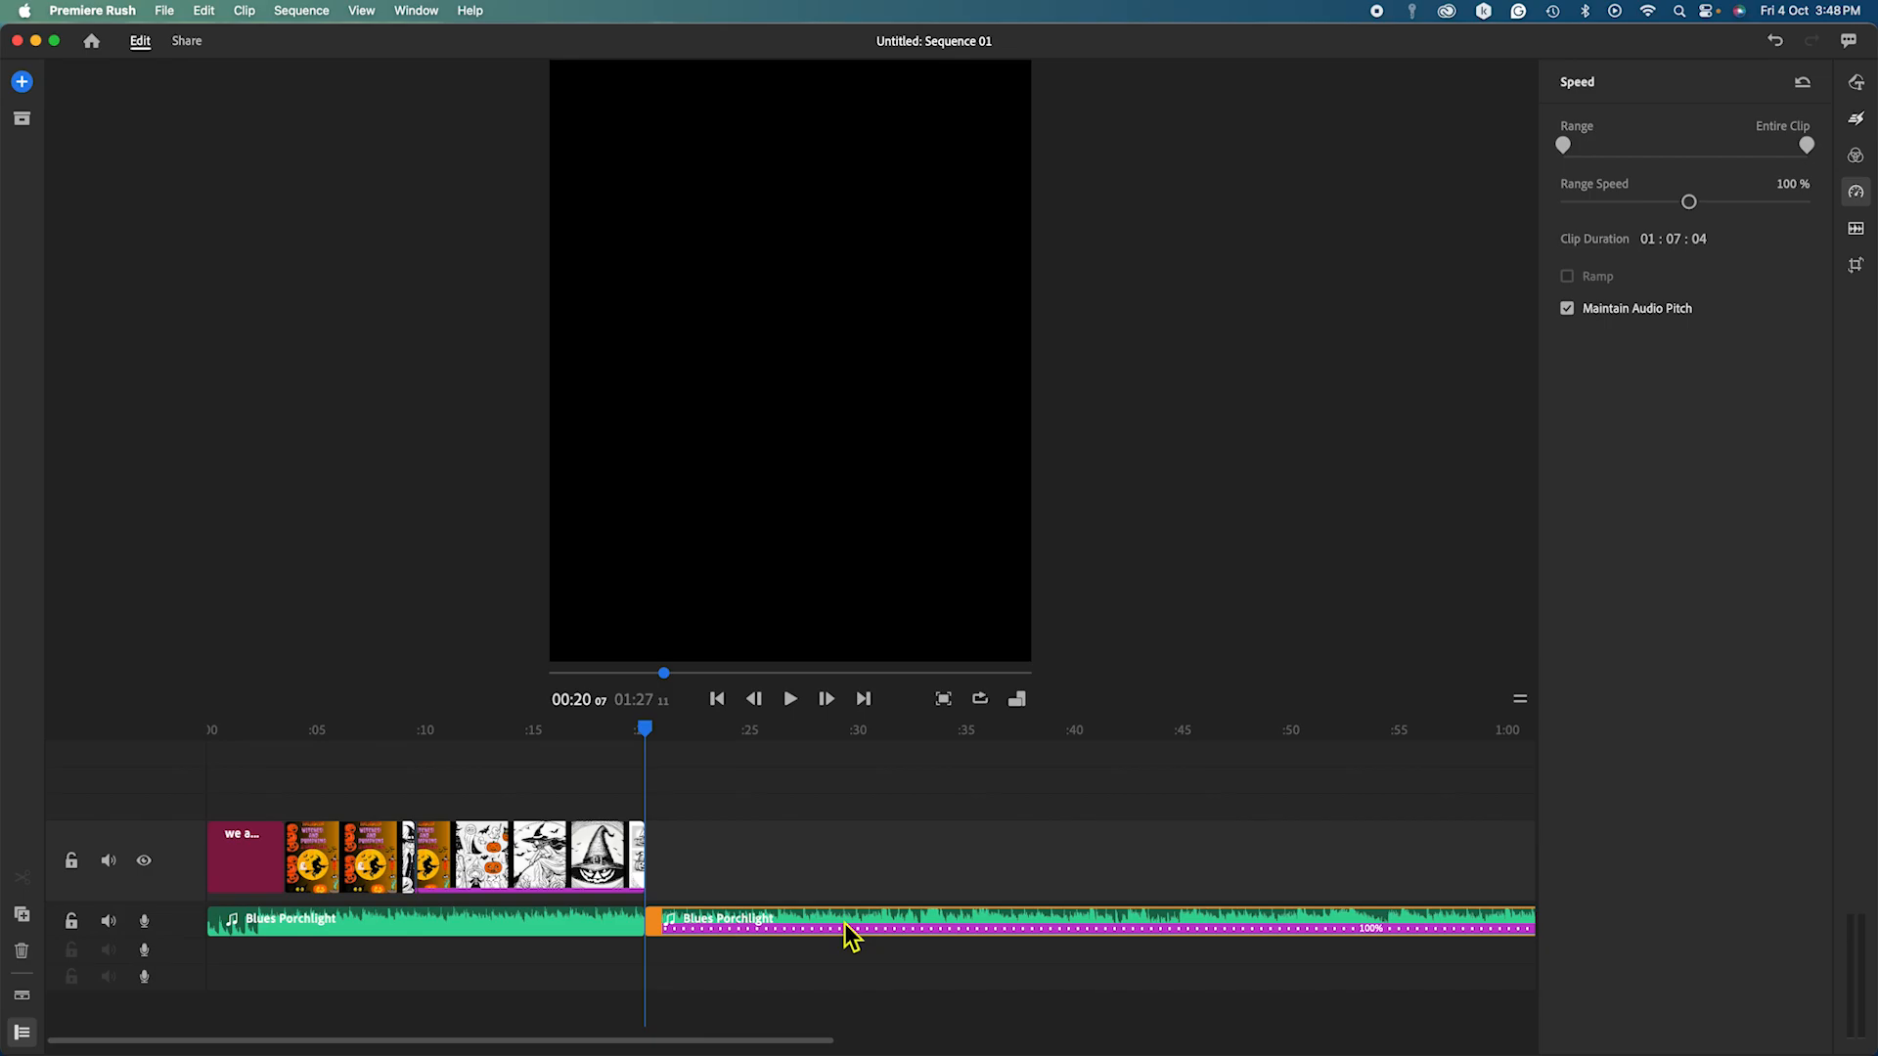
left_click(22, 957)
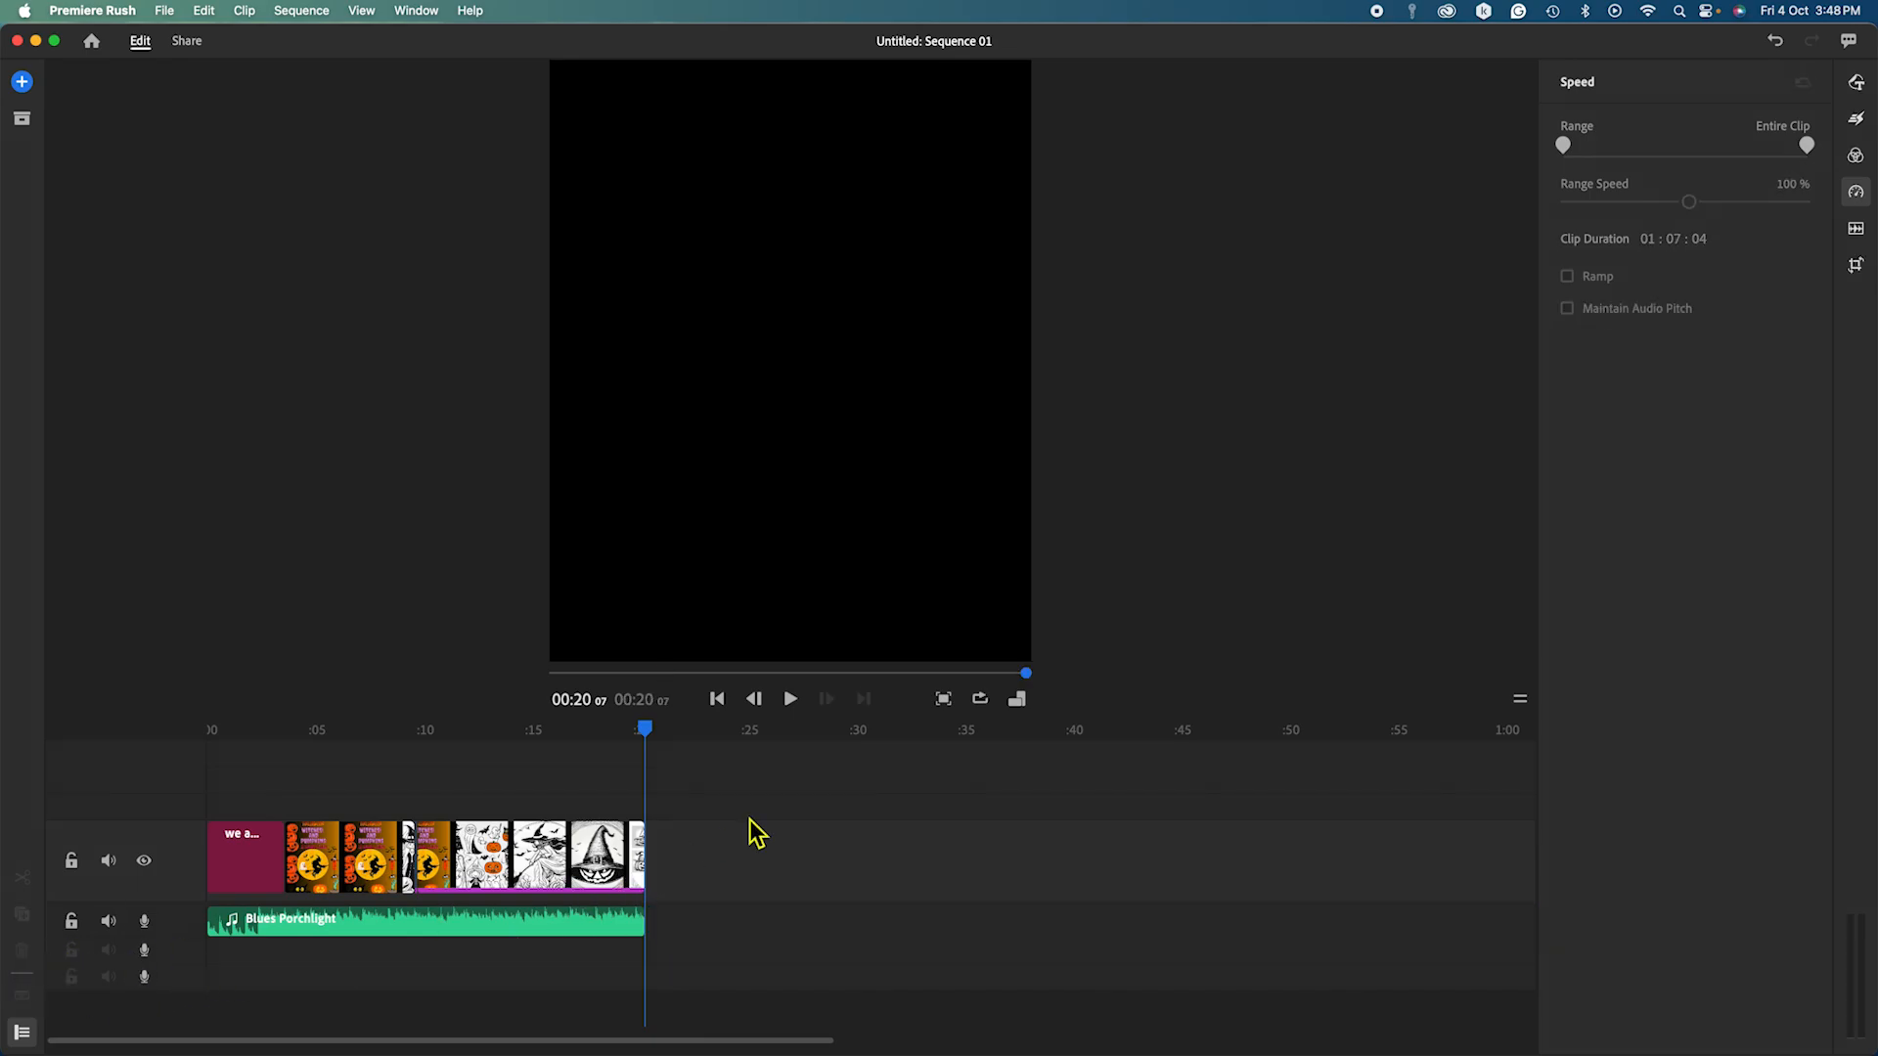
Shorten the Witches and Pumpkins cover clip from its end.
left_click(645, 731)
left_click_drag(644, 730, 637, 734)
left_click(411, 853)
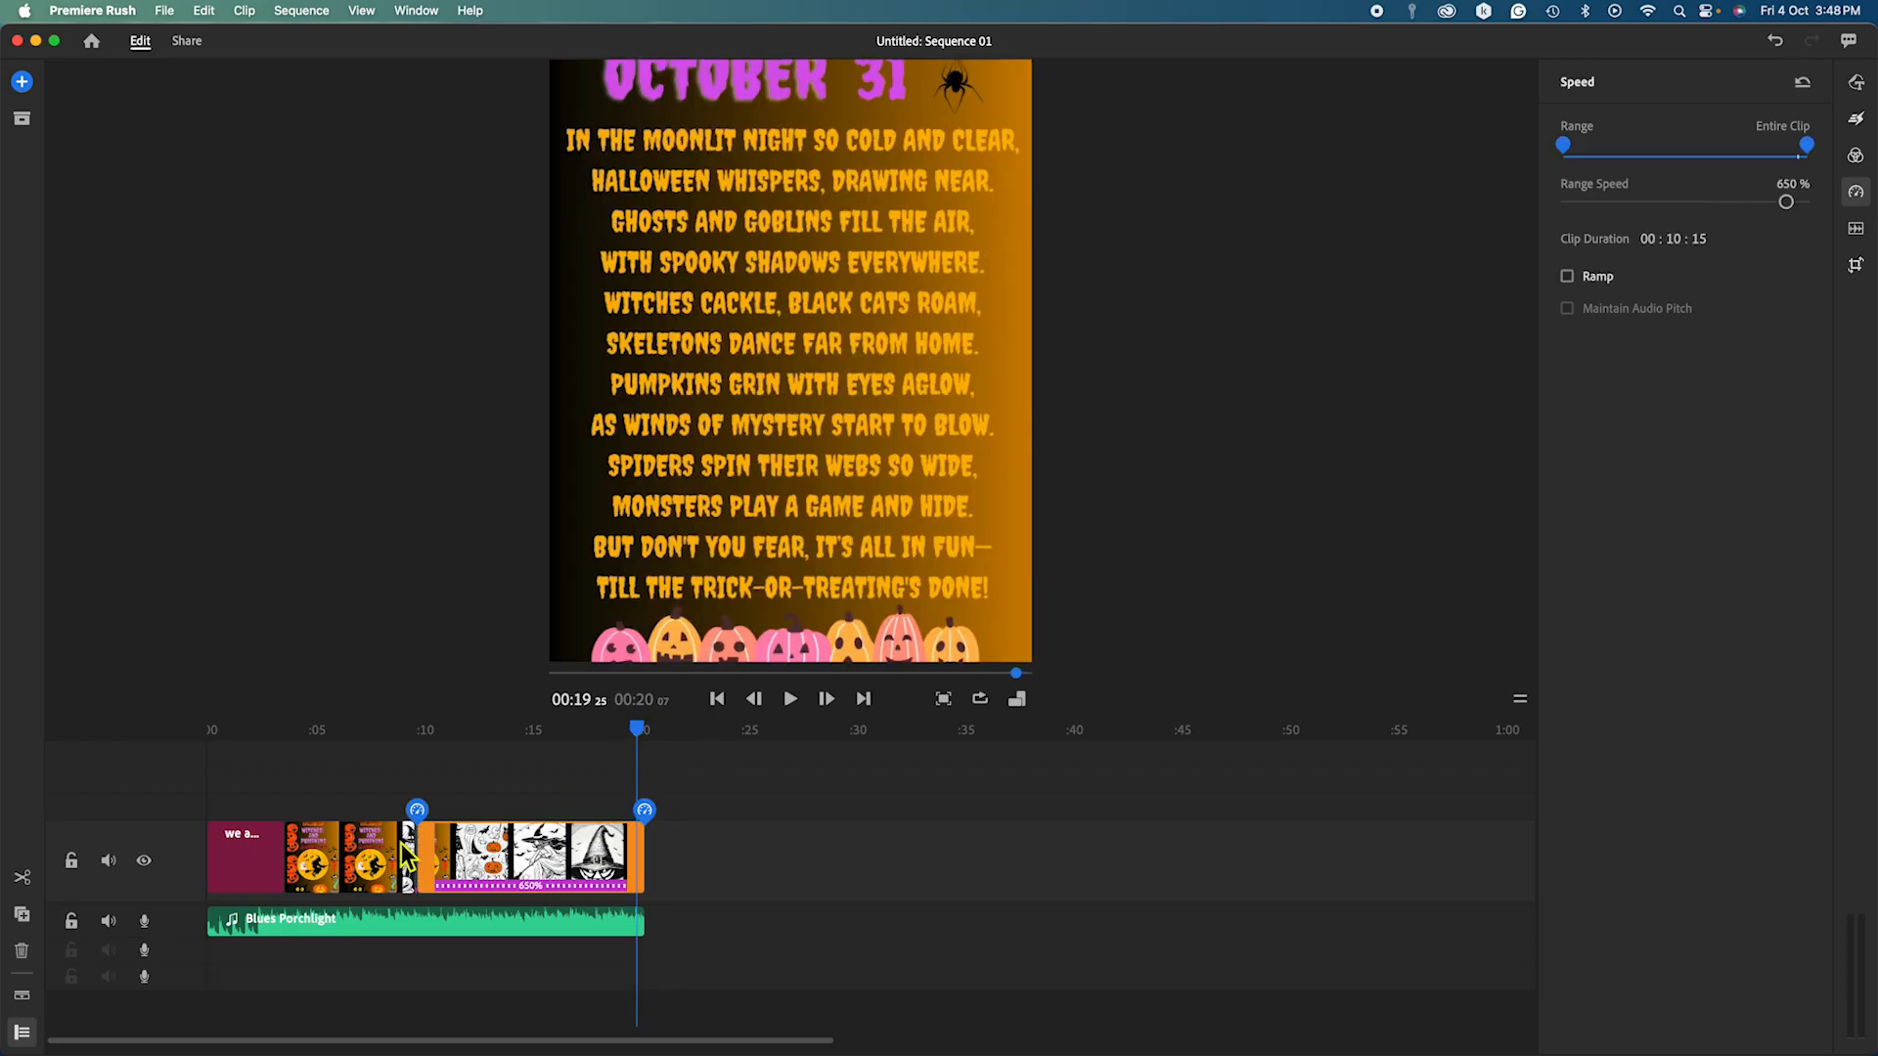
left_click(338, 857)
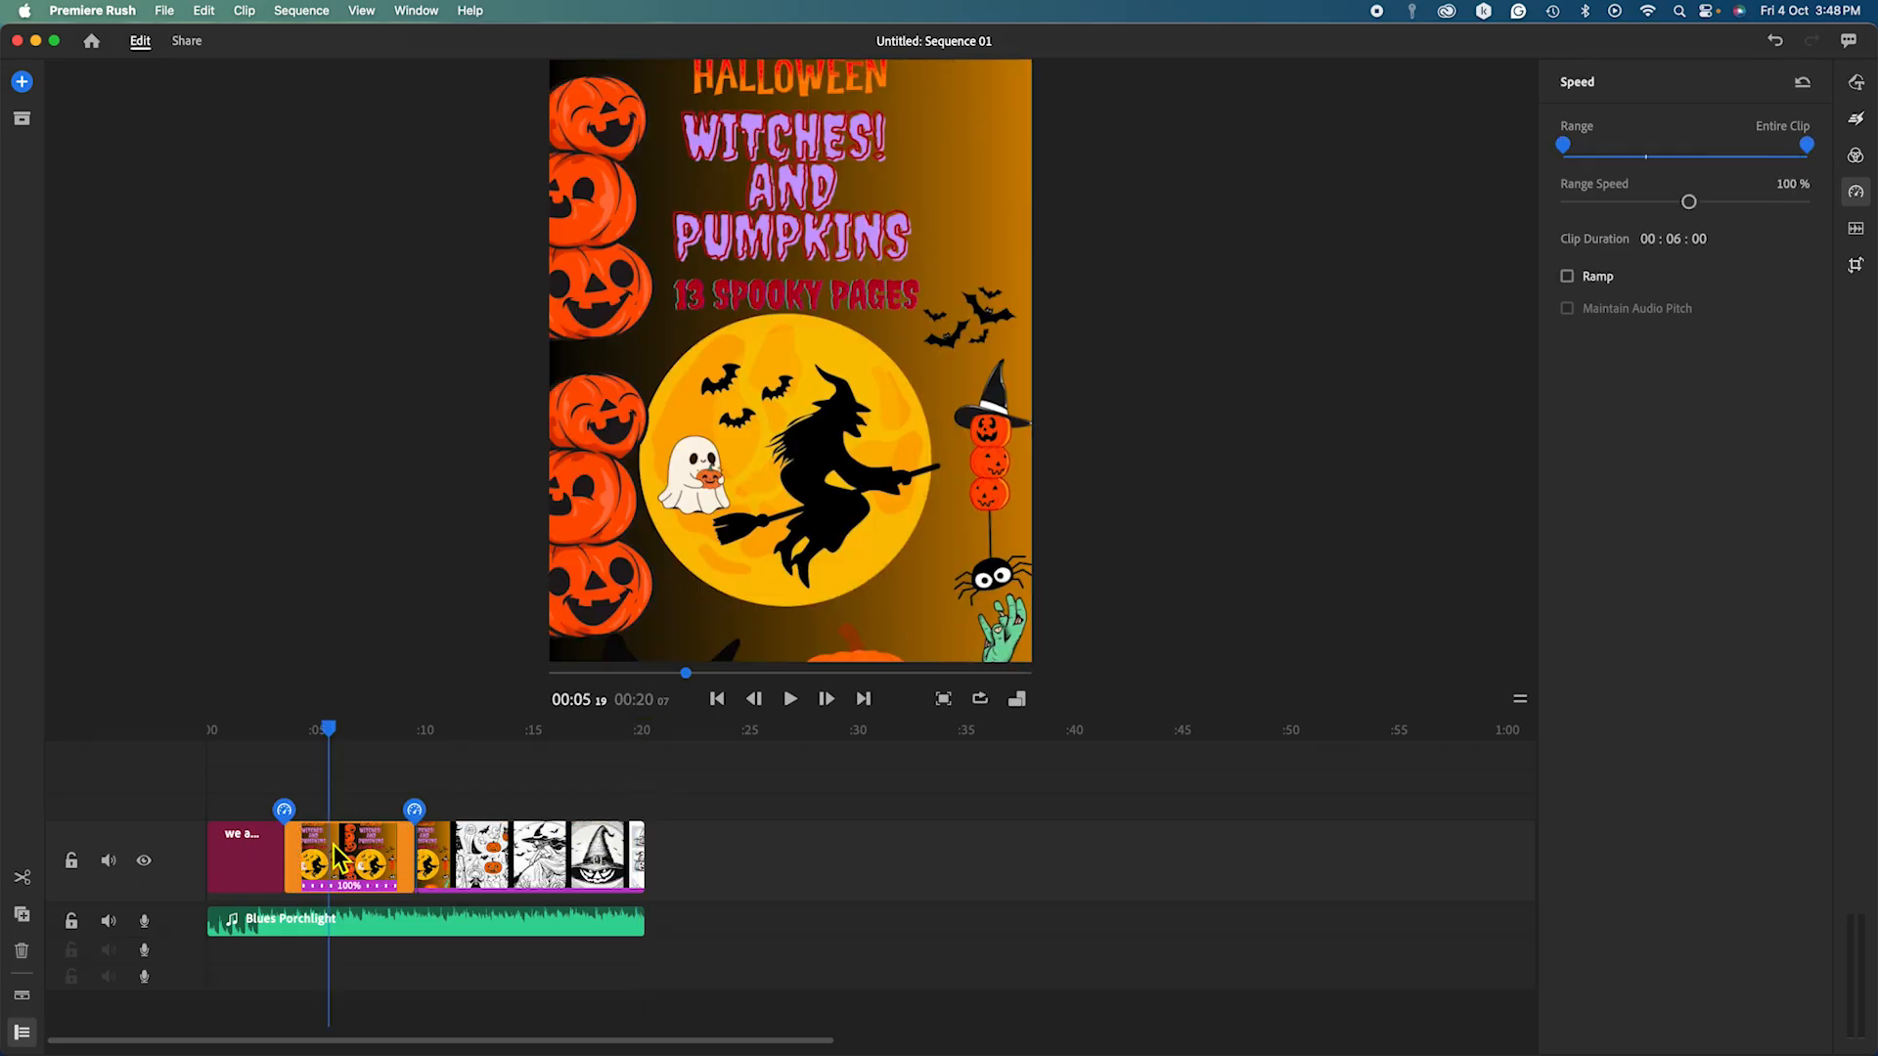
left_click_drag(409, 853, 372, 853)
Play the 00:20:07 slideshow from the start and bring up the title's Graphics settings.
left_click(419, 854)
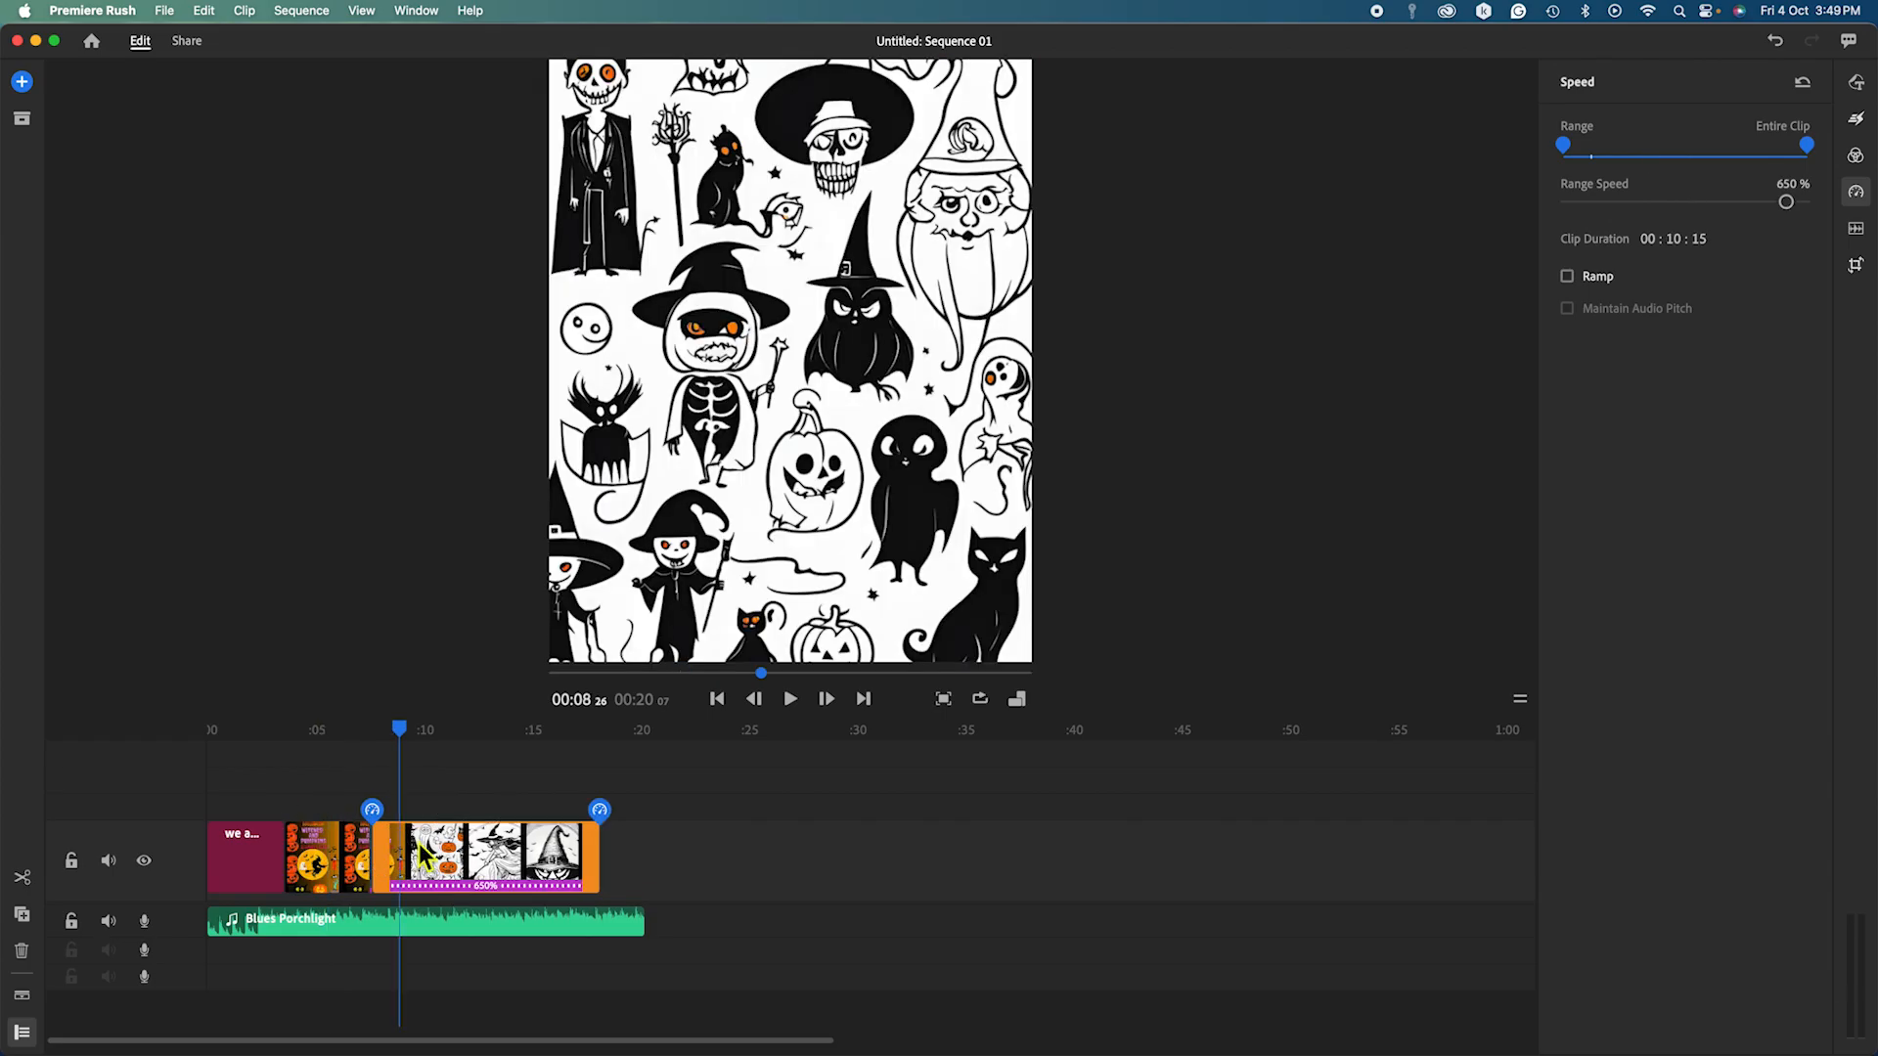
left_click(431, 857)
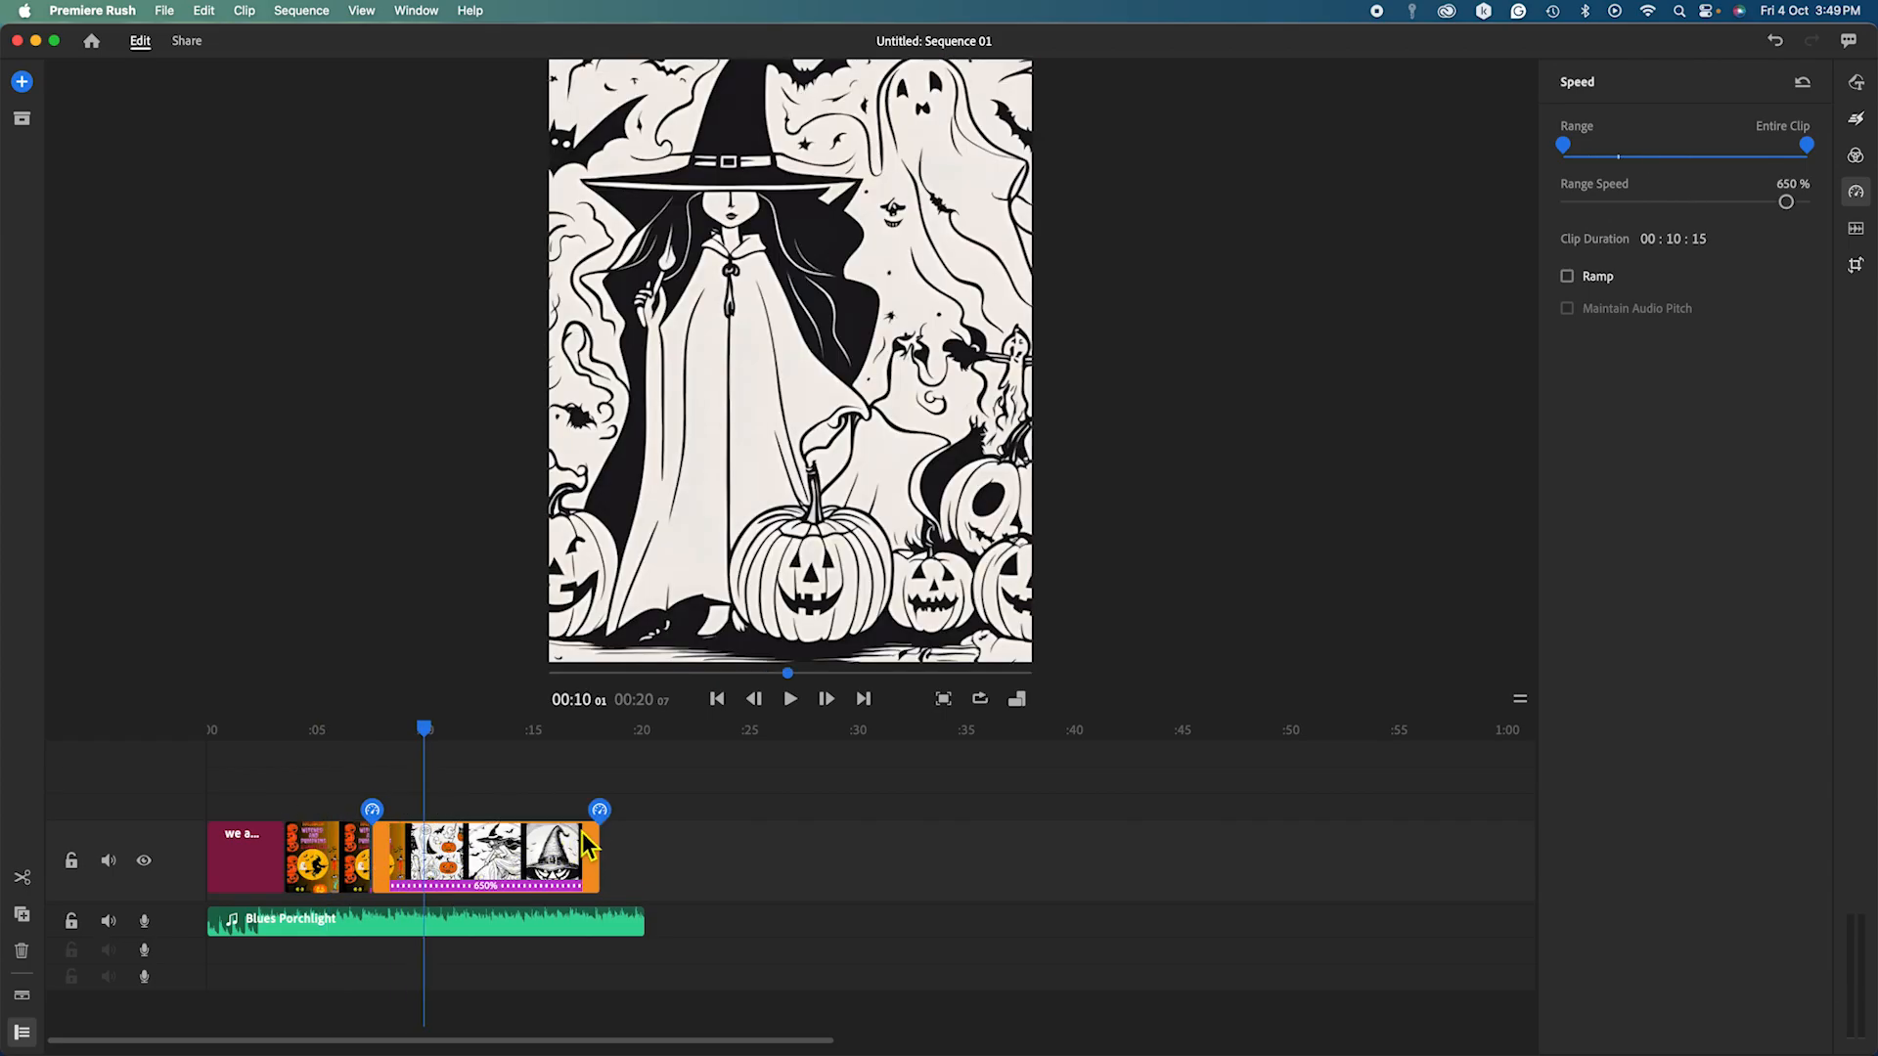
left_click_drag(424, 743, 208, 755)
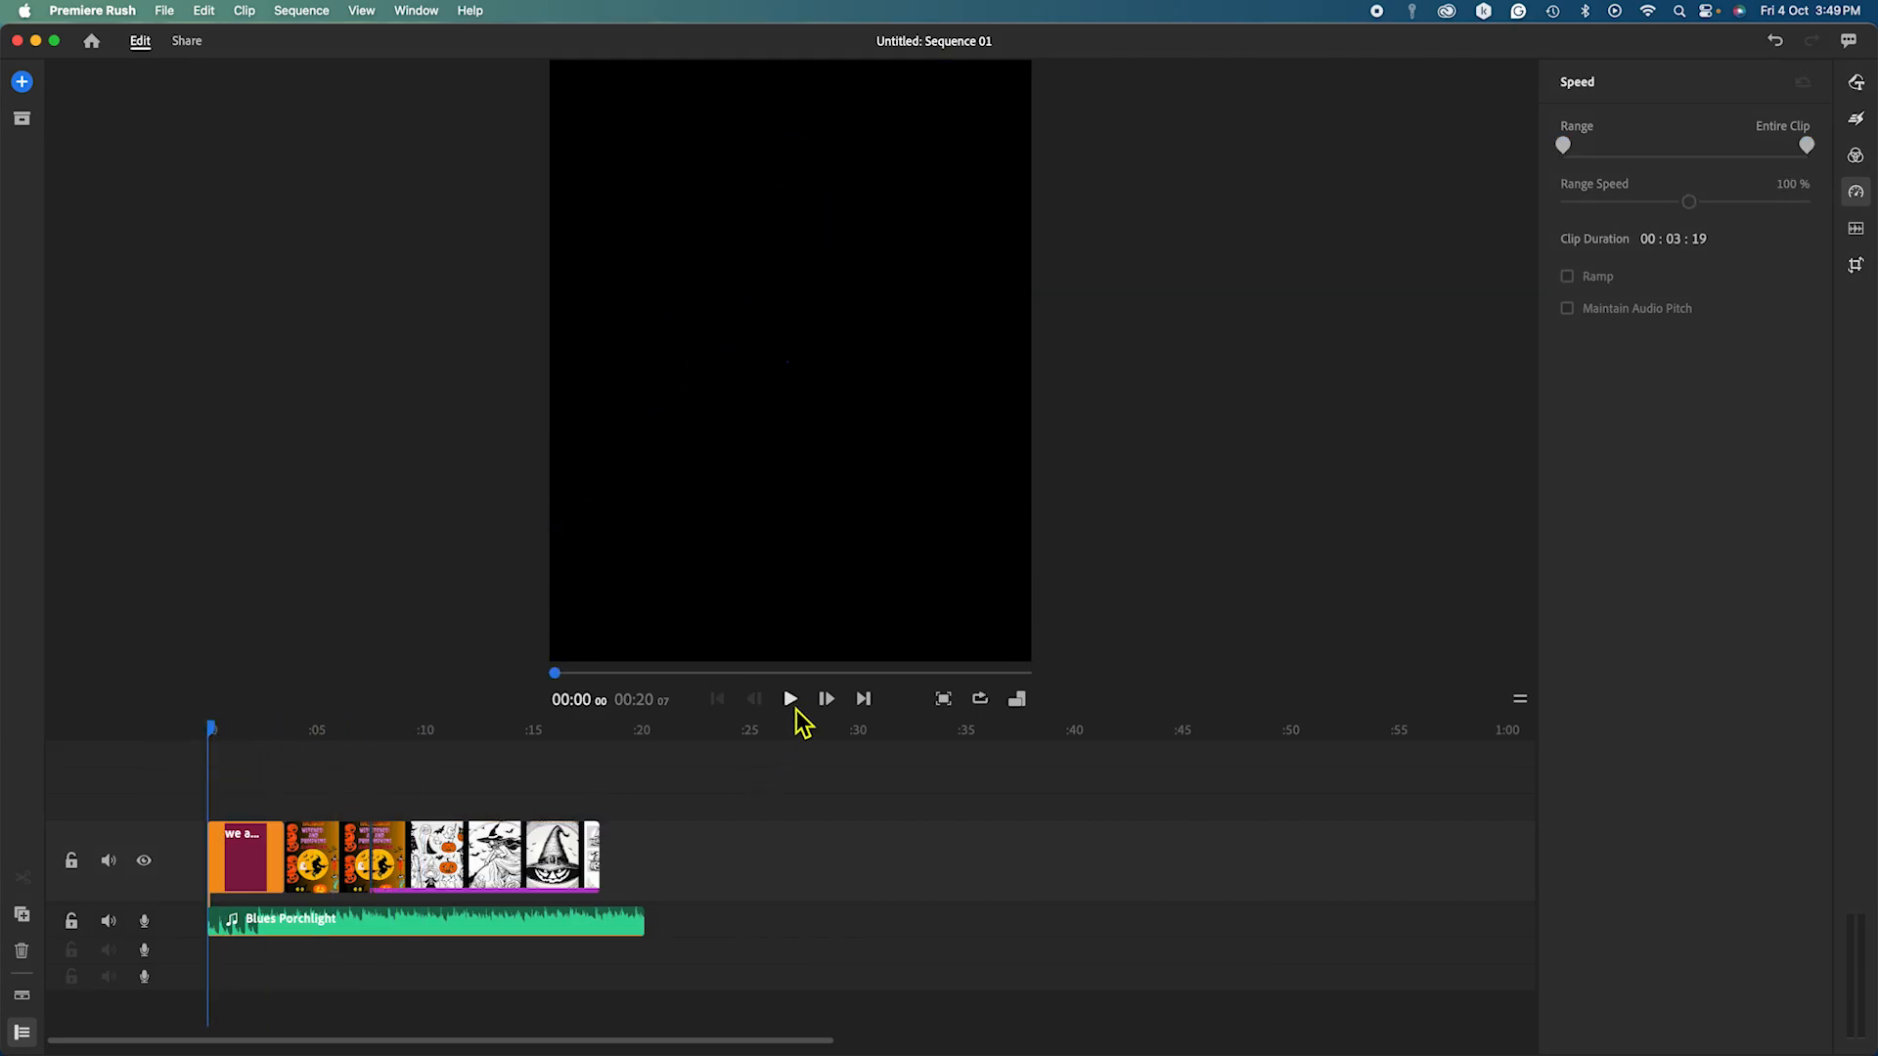
left_click(791, 699)
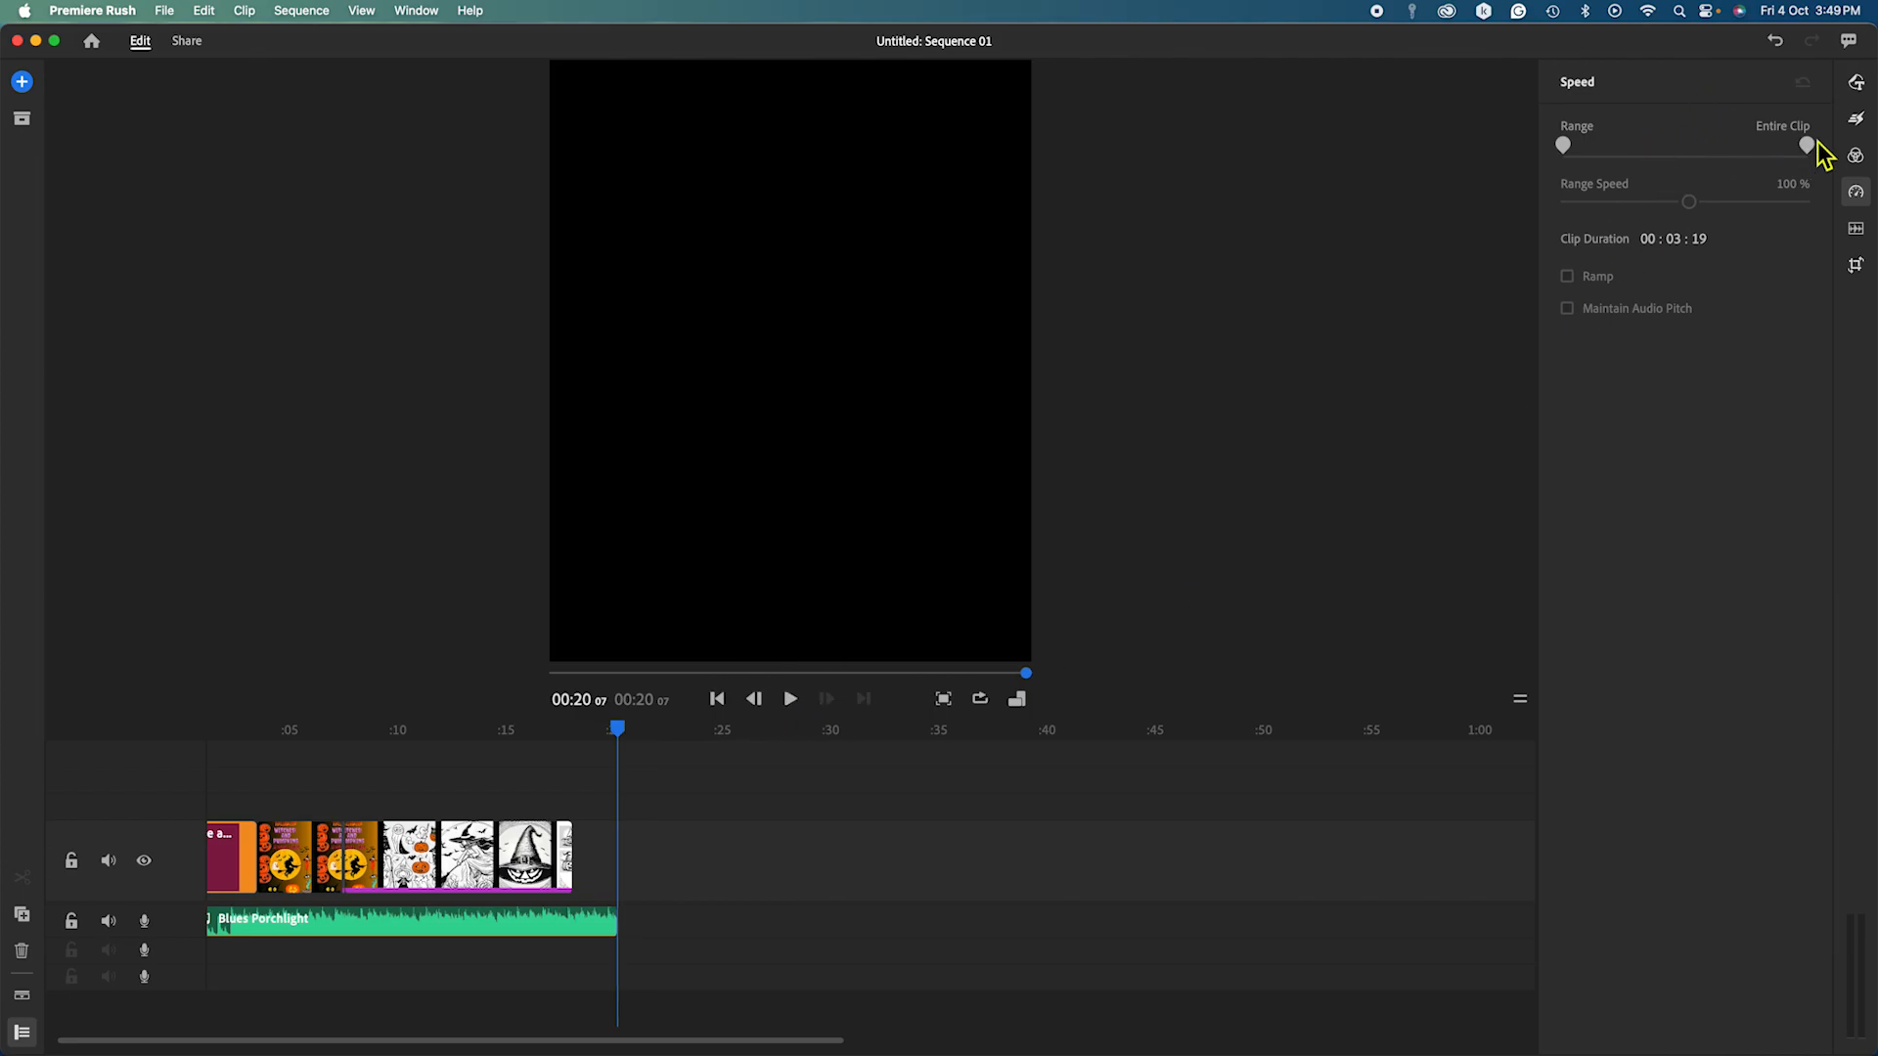
left_click(1856, 82)
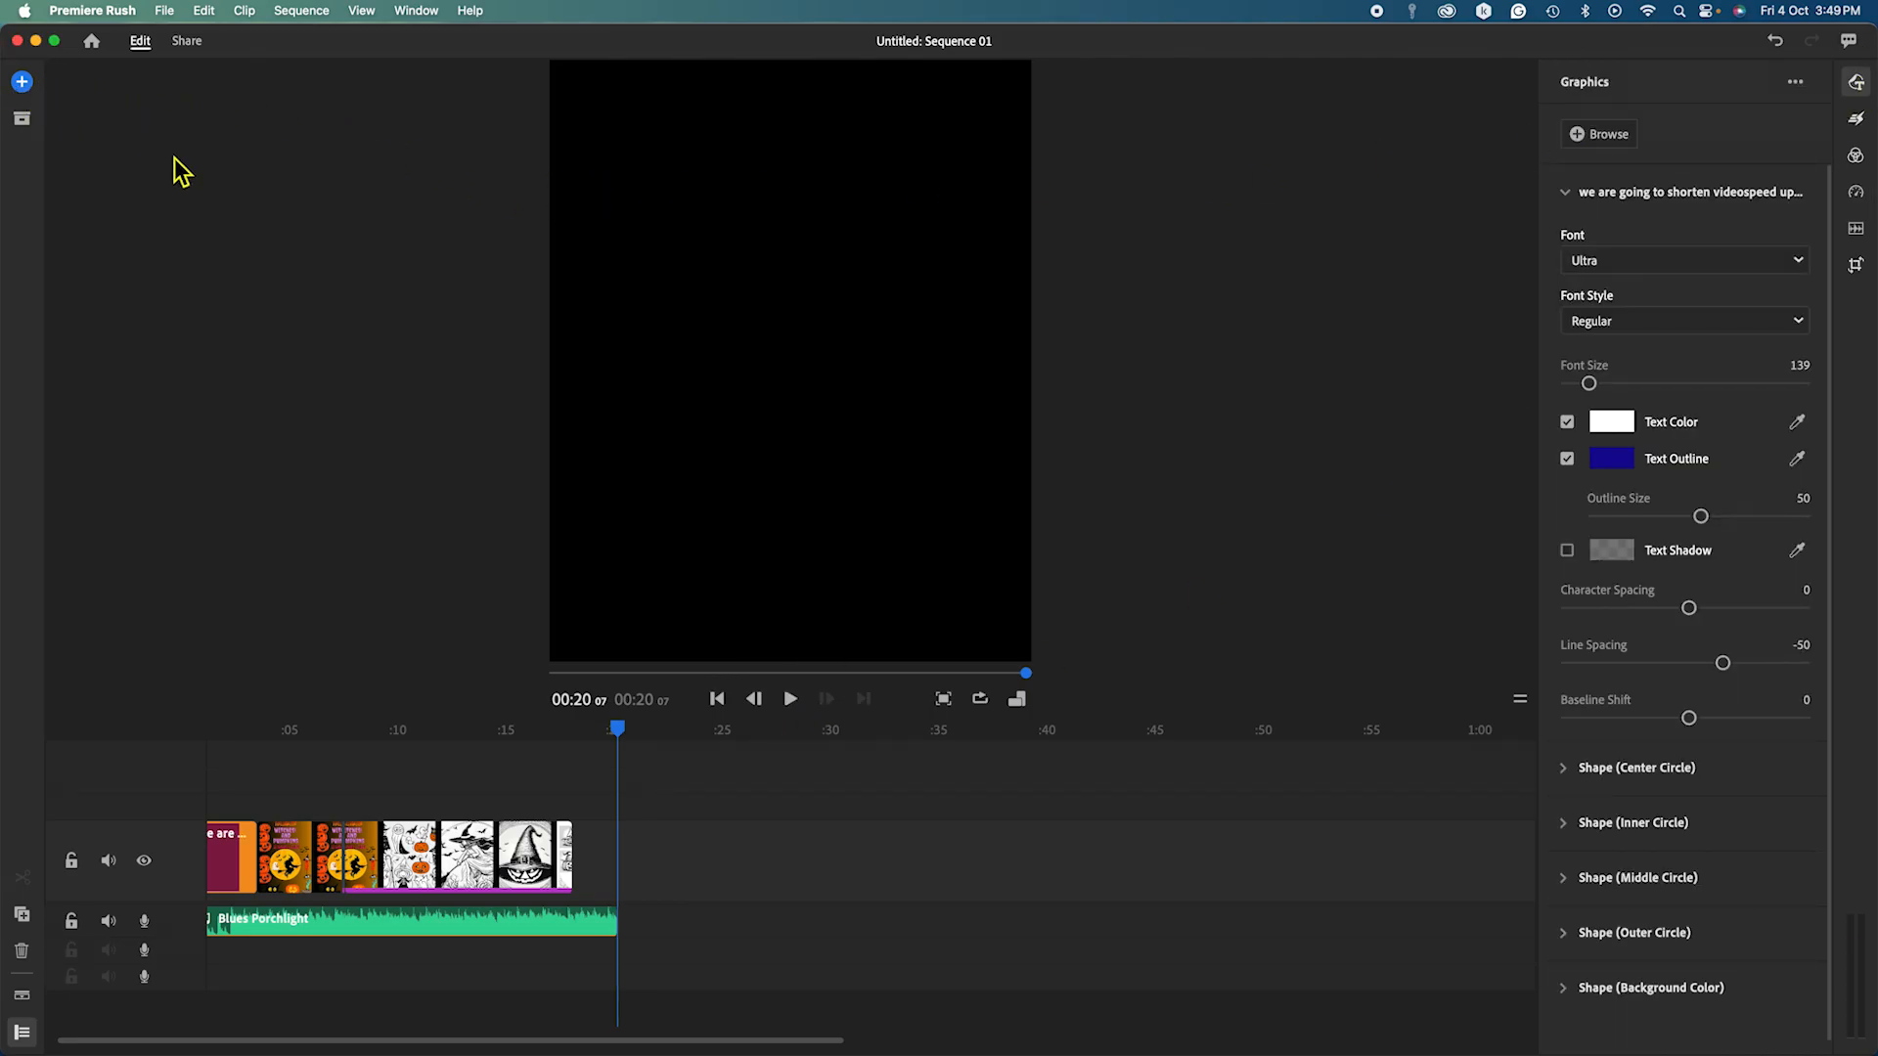
Add the teal wobble transition graphic onto the end of the slideshow.
left_click(24, 83)
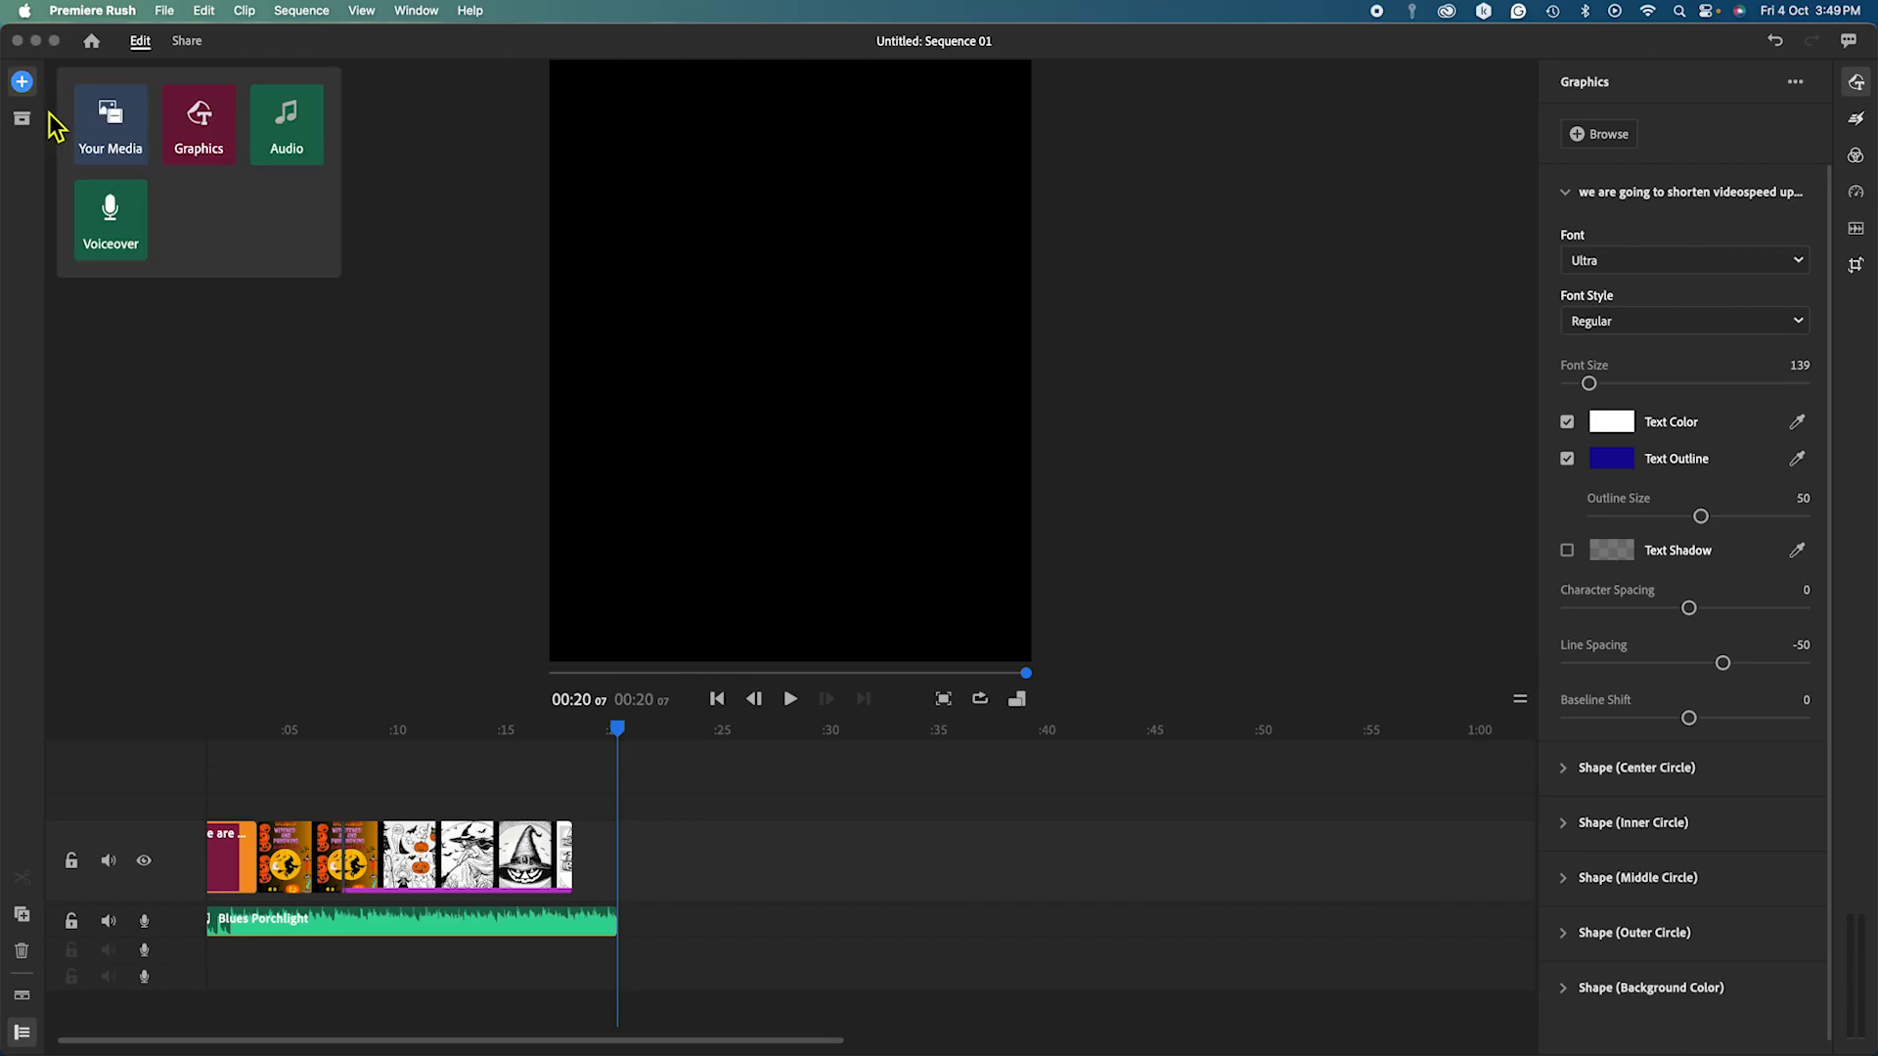
left_click(199, 137)
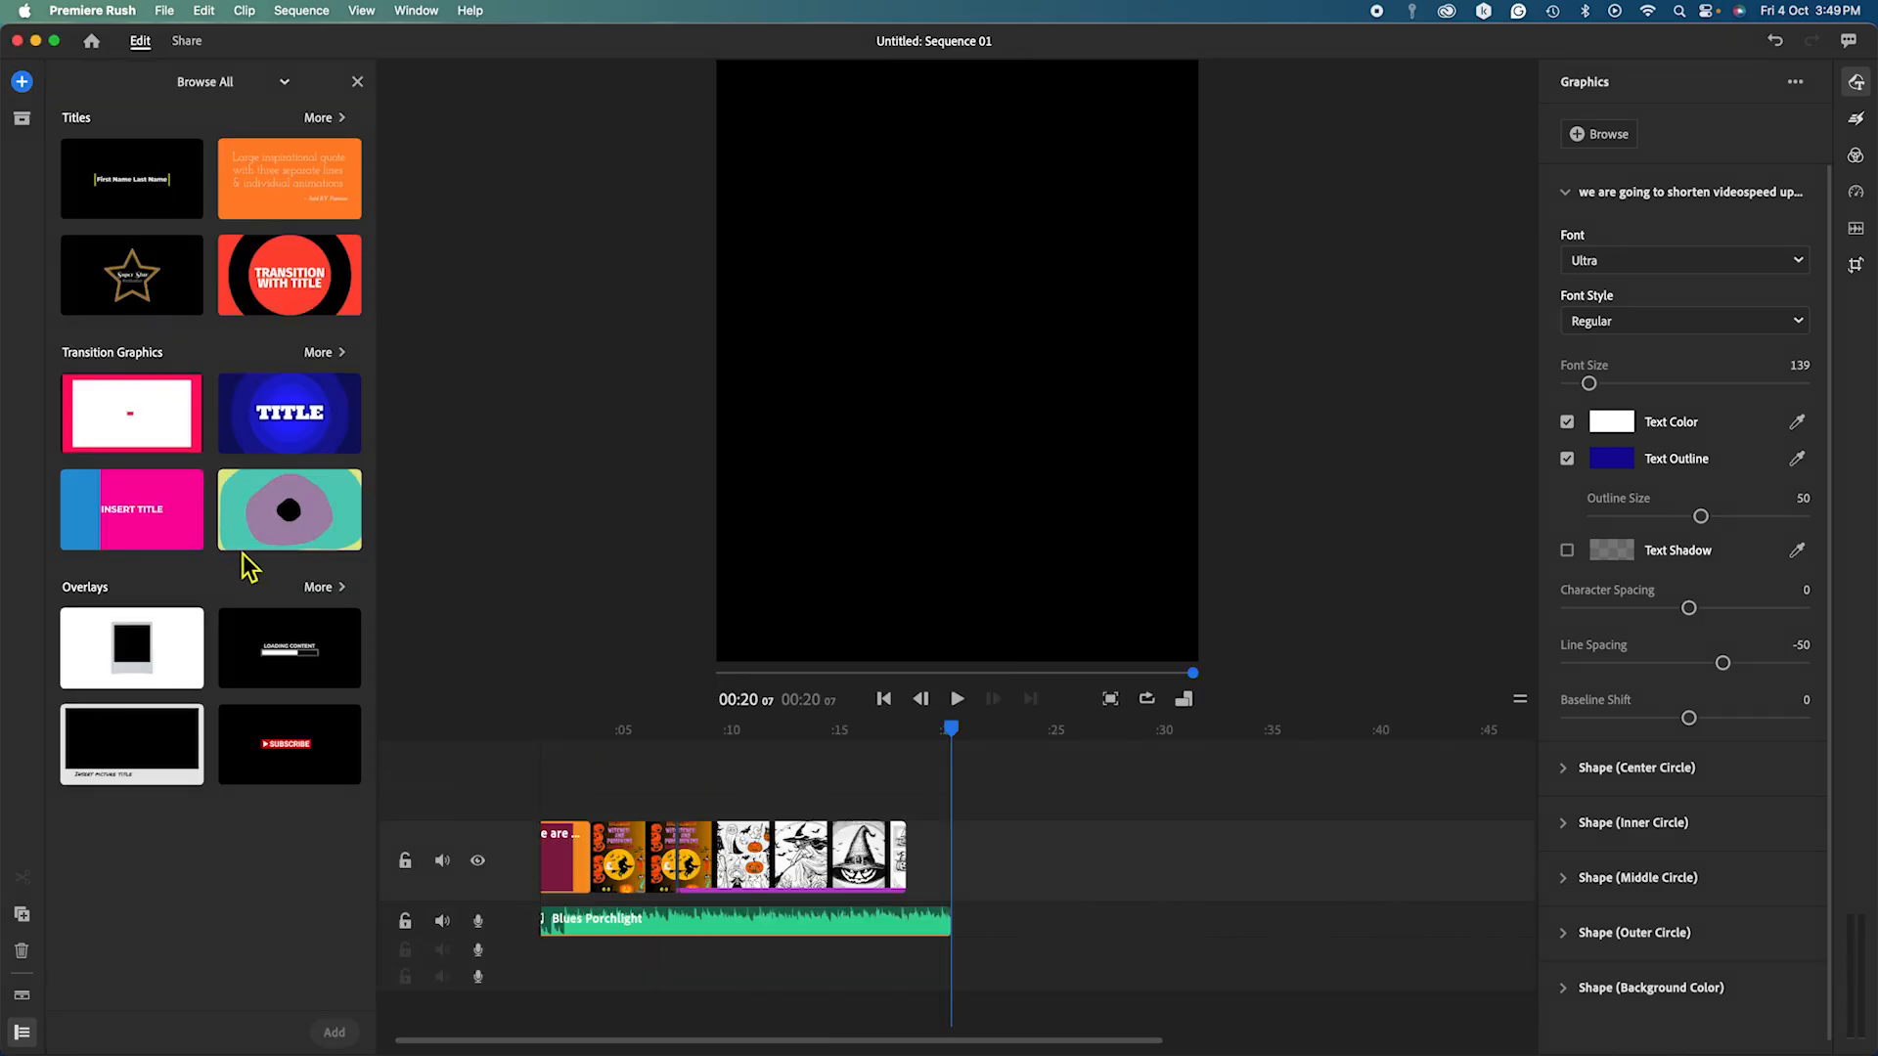
left_click(283, 516)
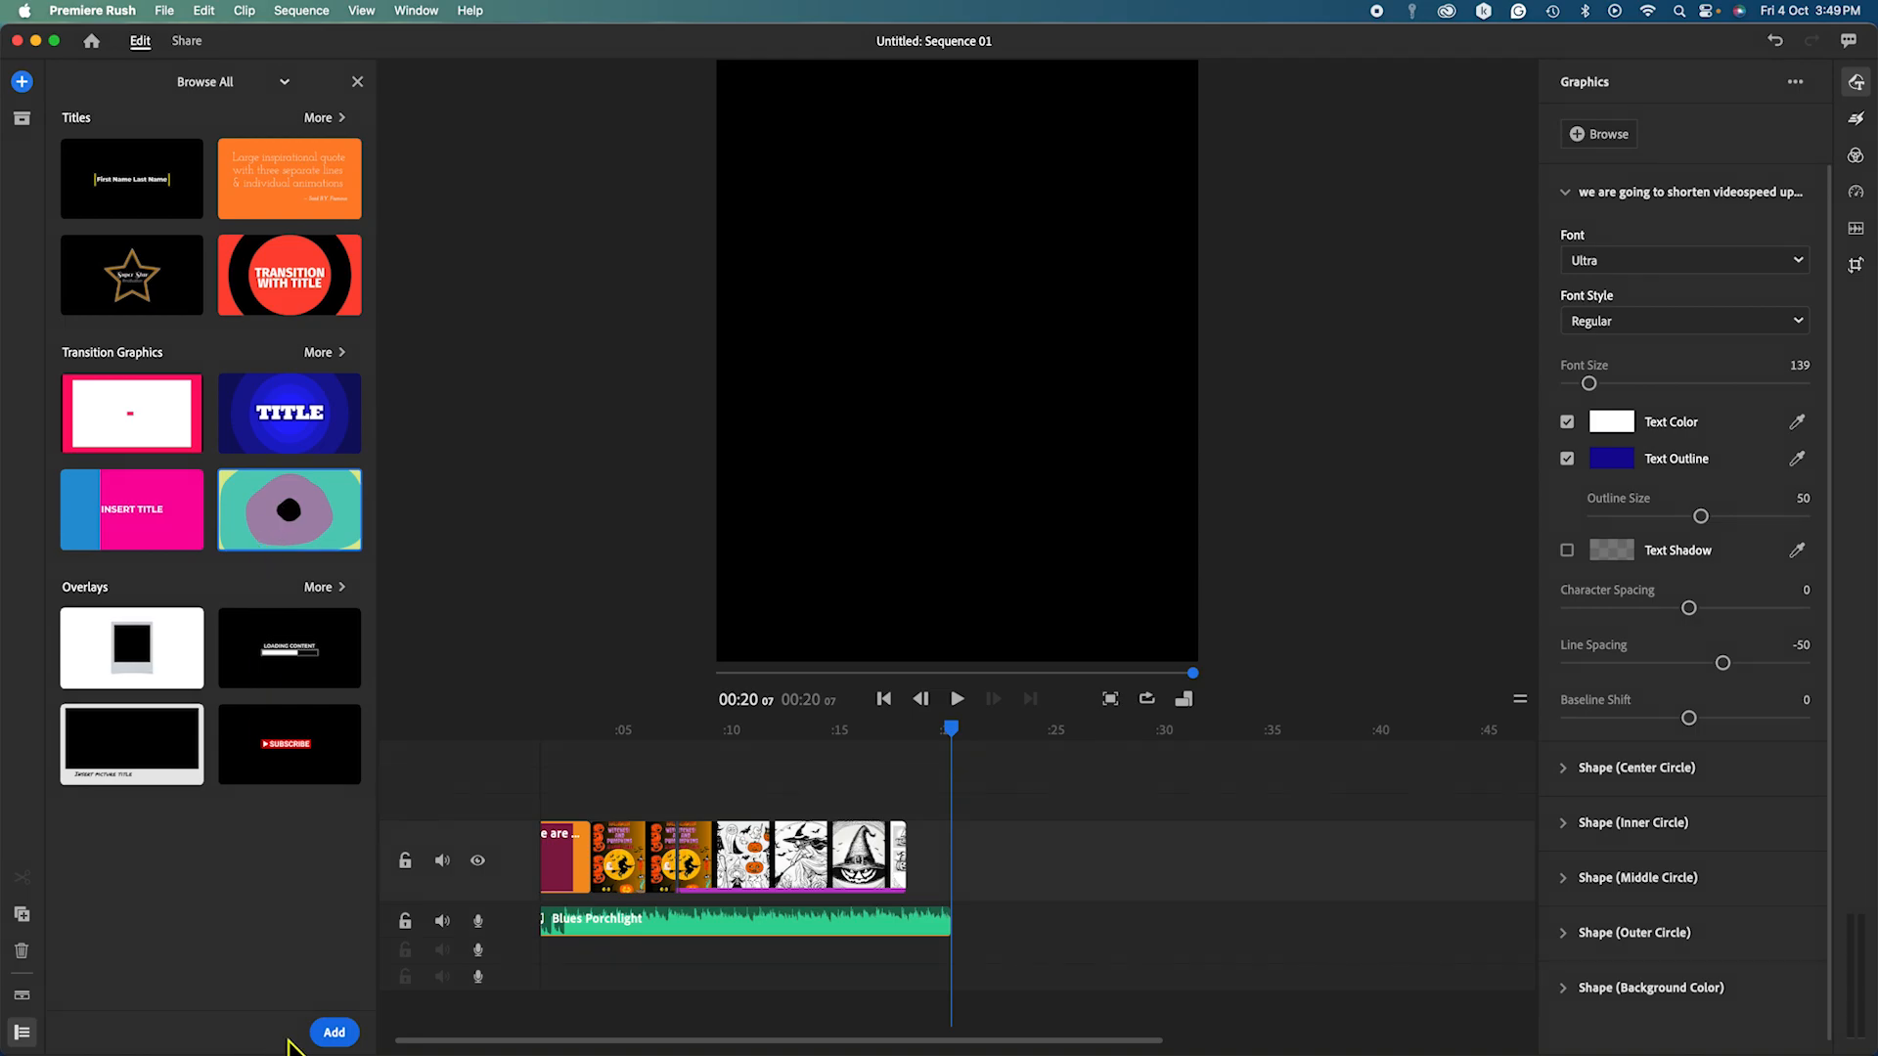
left_click(333, 1038)
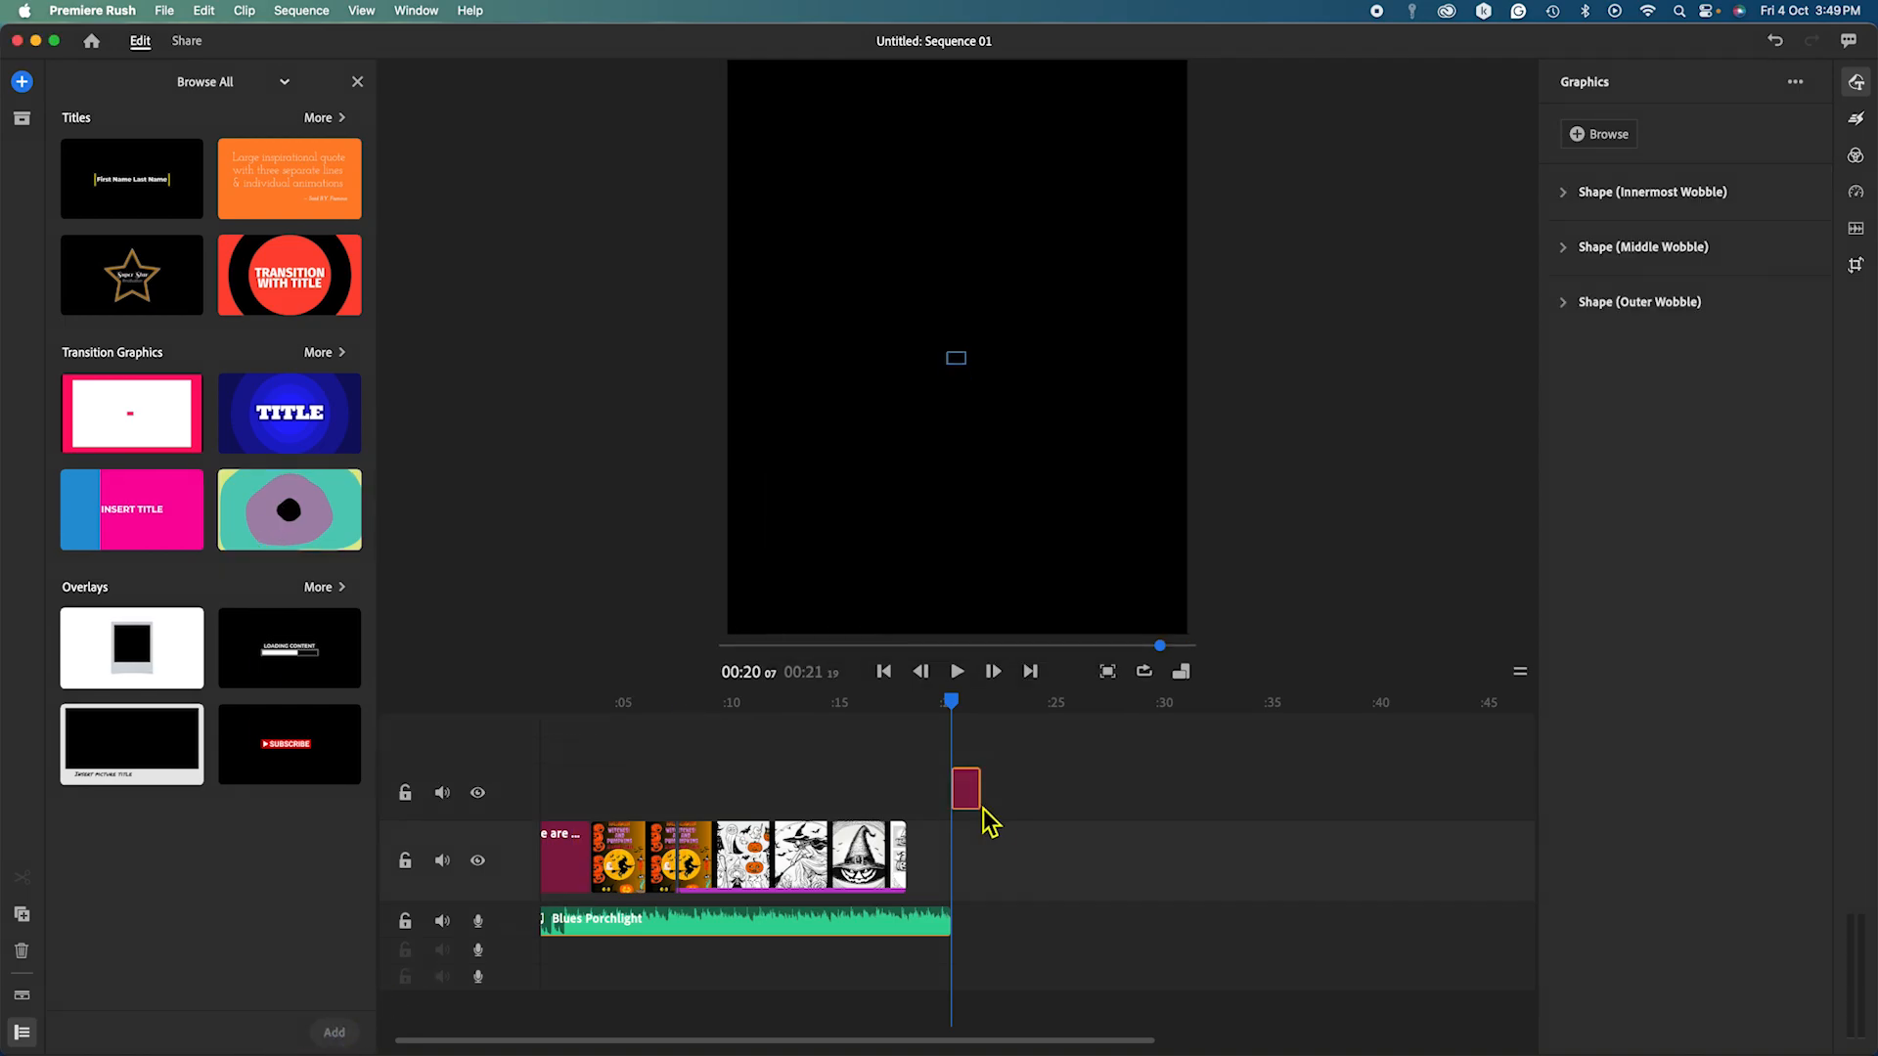
left_click_drag(975, 804, 939, 856)
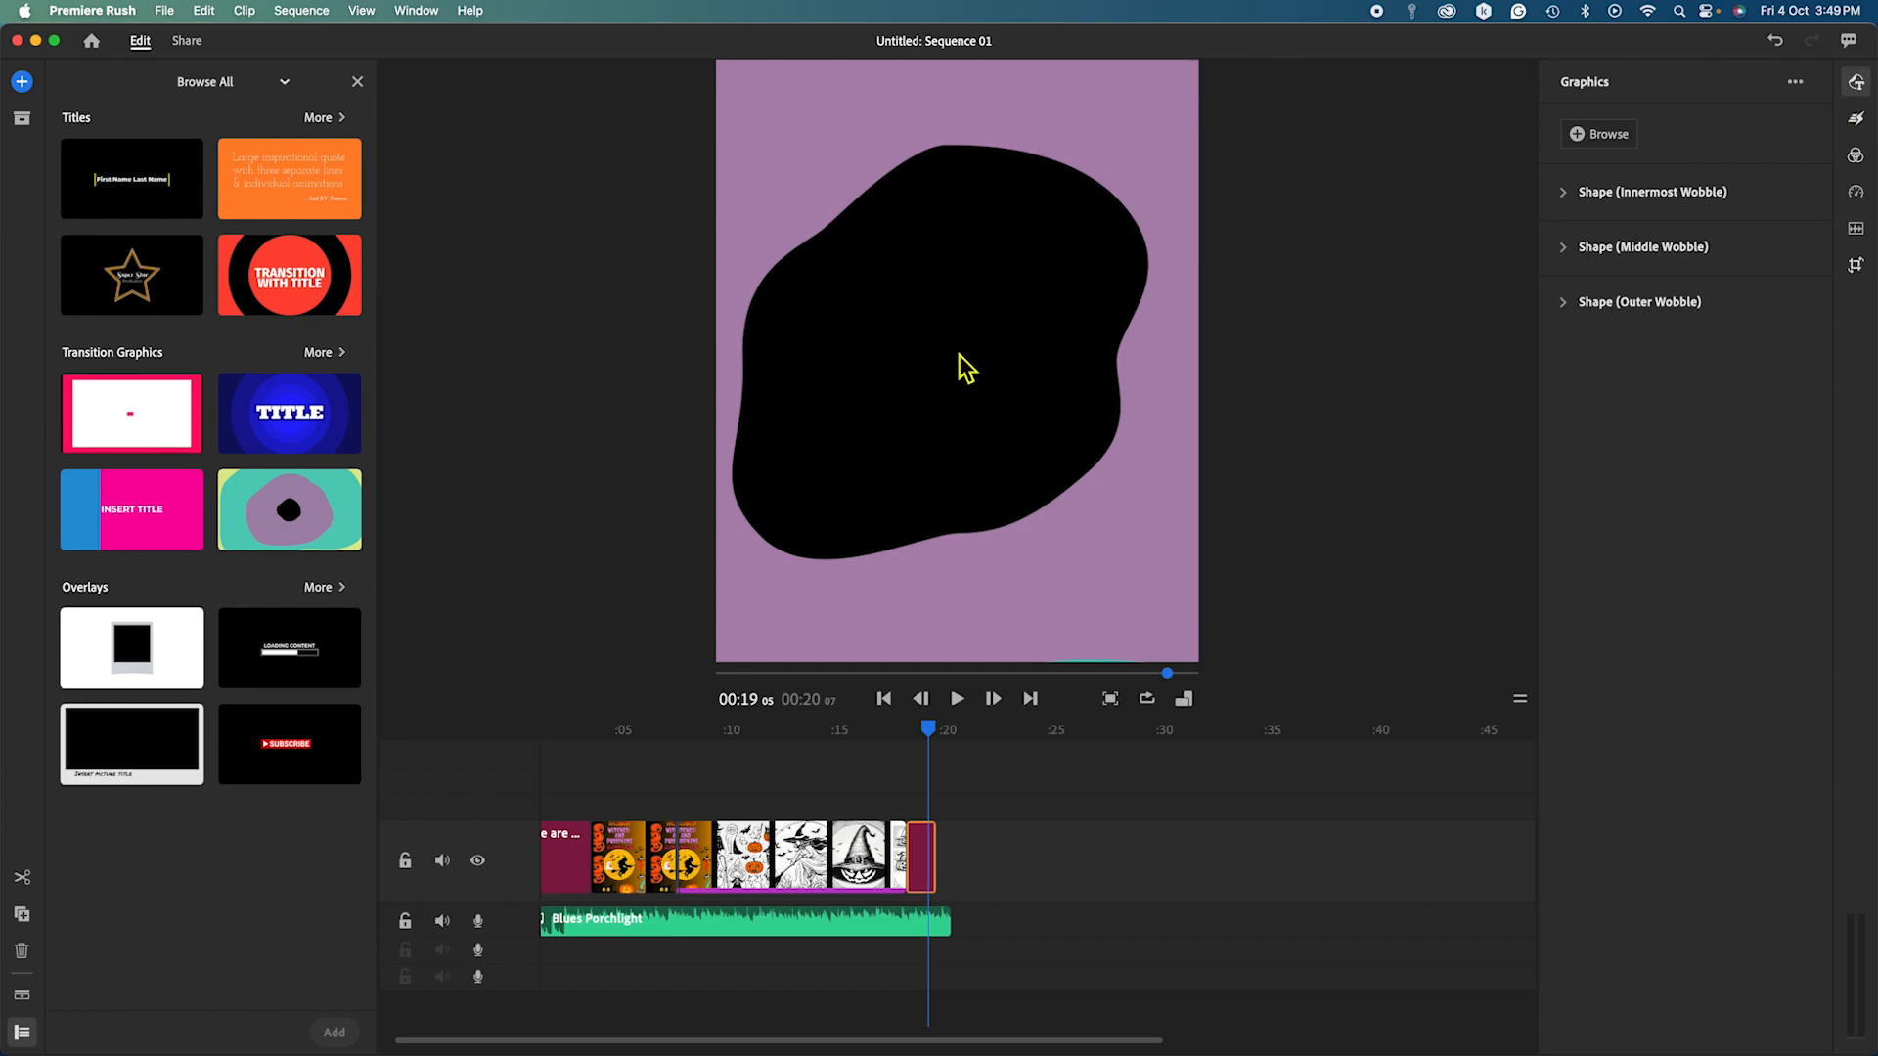
Nudge the wobble graphic slightly left, replay the ending from 0:16, and hide the graphic settings.
left_click(900, 365)
left_click(902, 365)
mouse_move(904, 366)
left_mouse_down()
mouse_move(966, 361)
mouse_move(875, 361)
mouse_move(896, 360)
left_mouse_up()
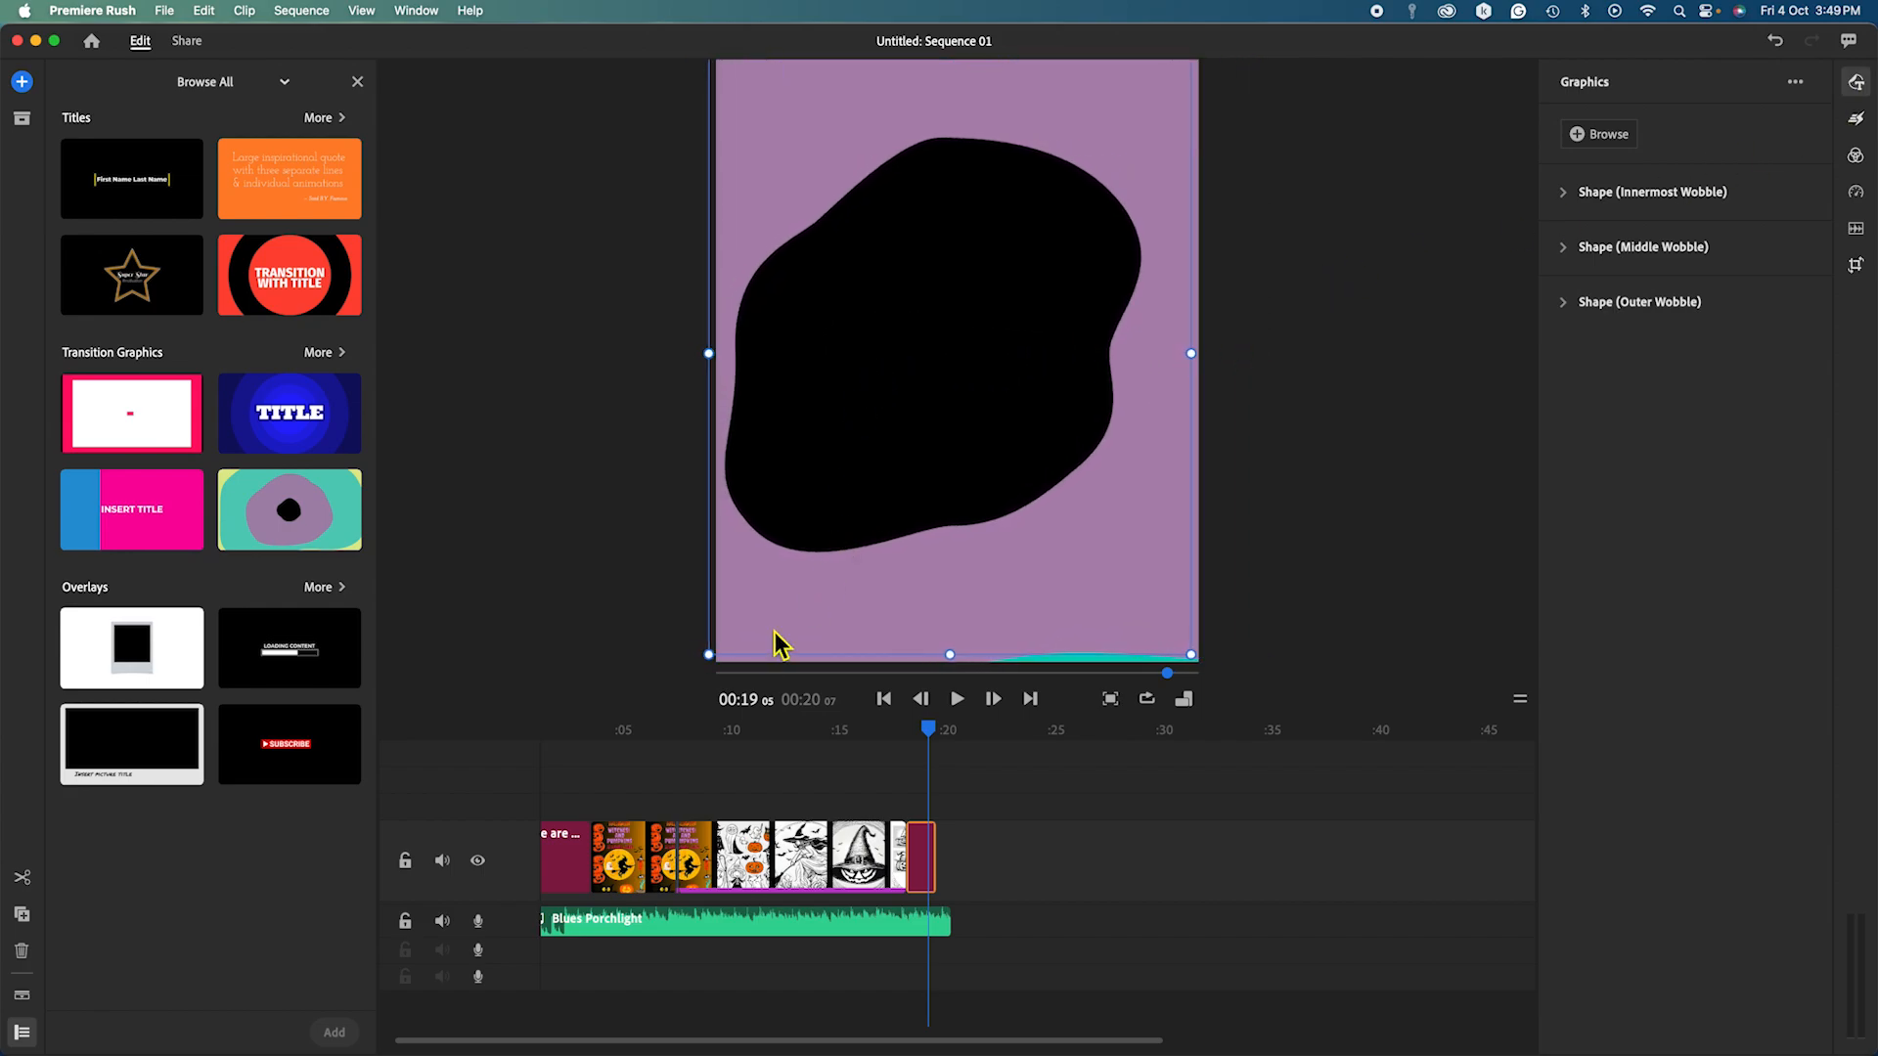
left_click_drag(931, 743, 877, 734)
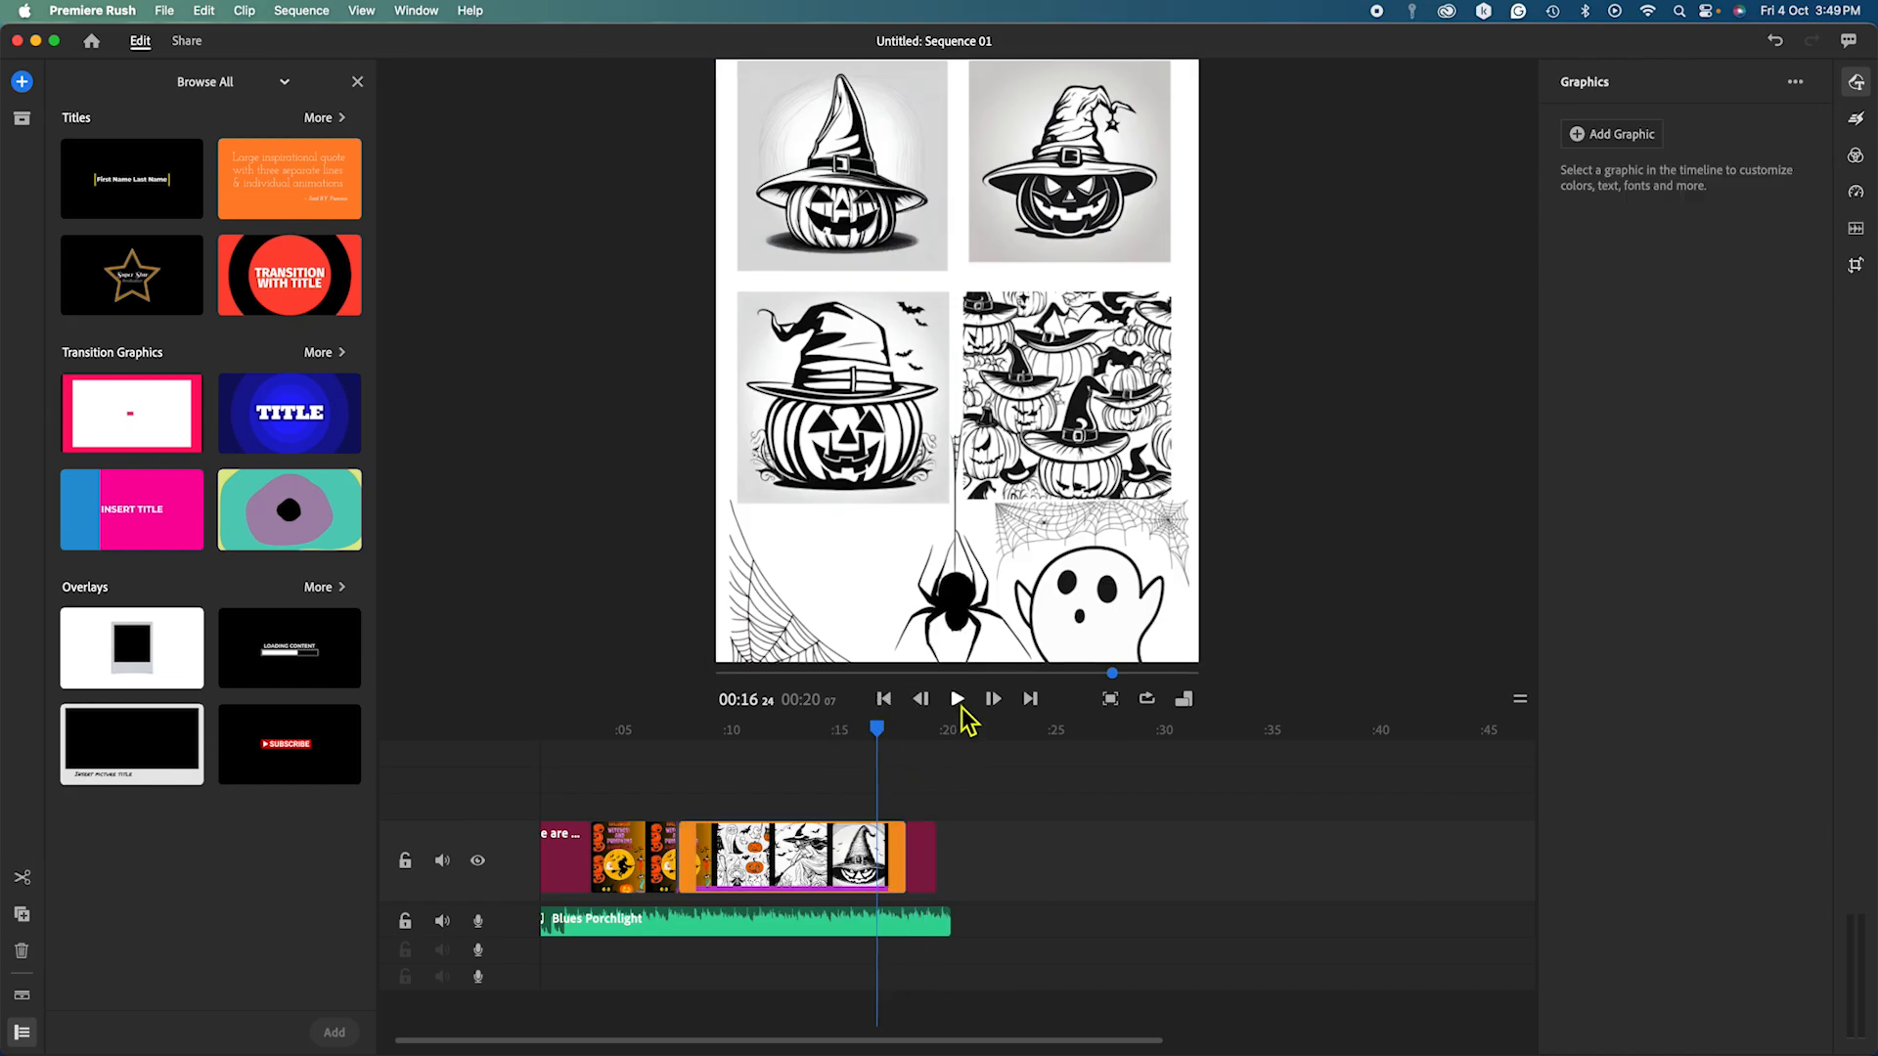
left_click(960, 701)
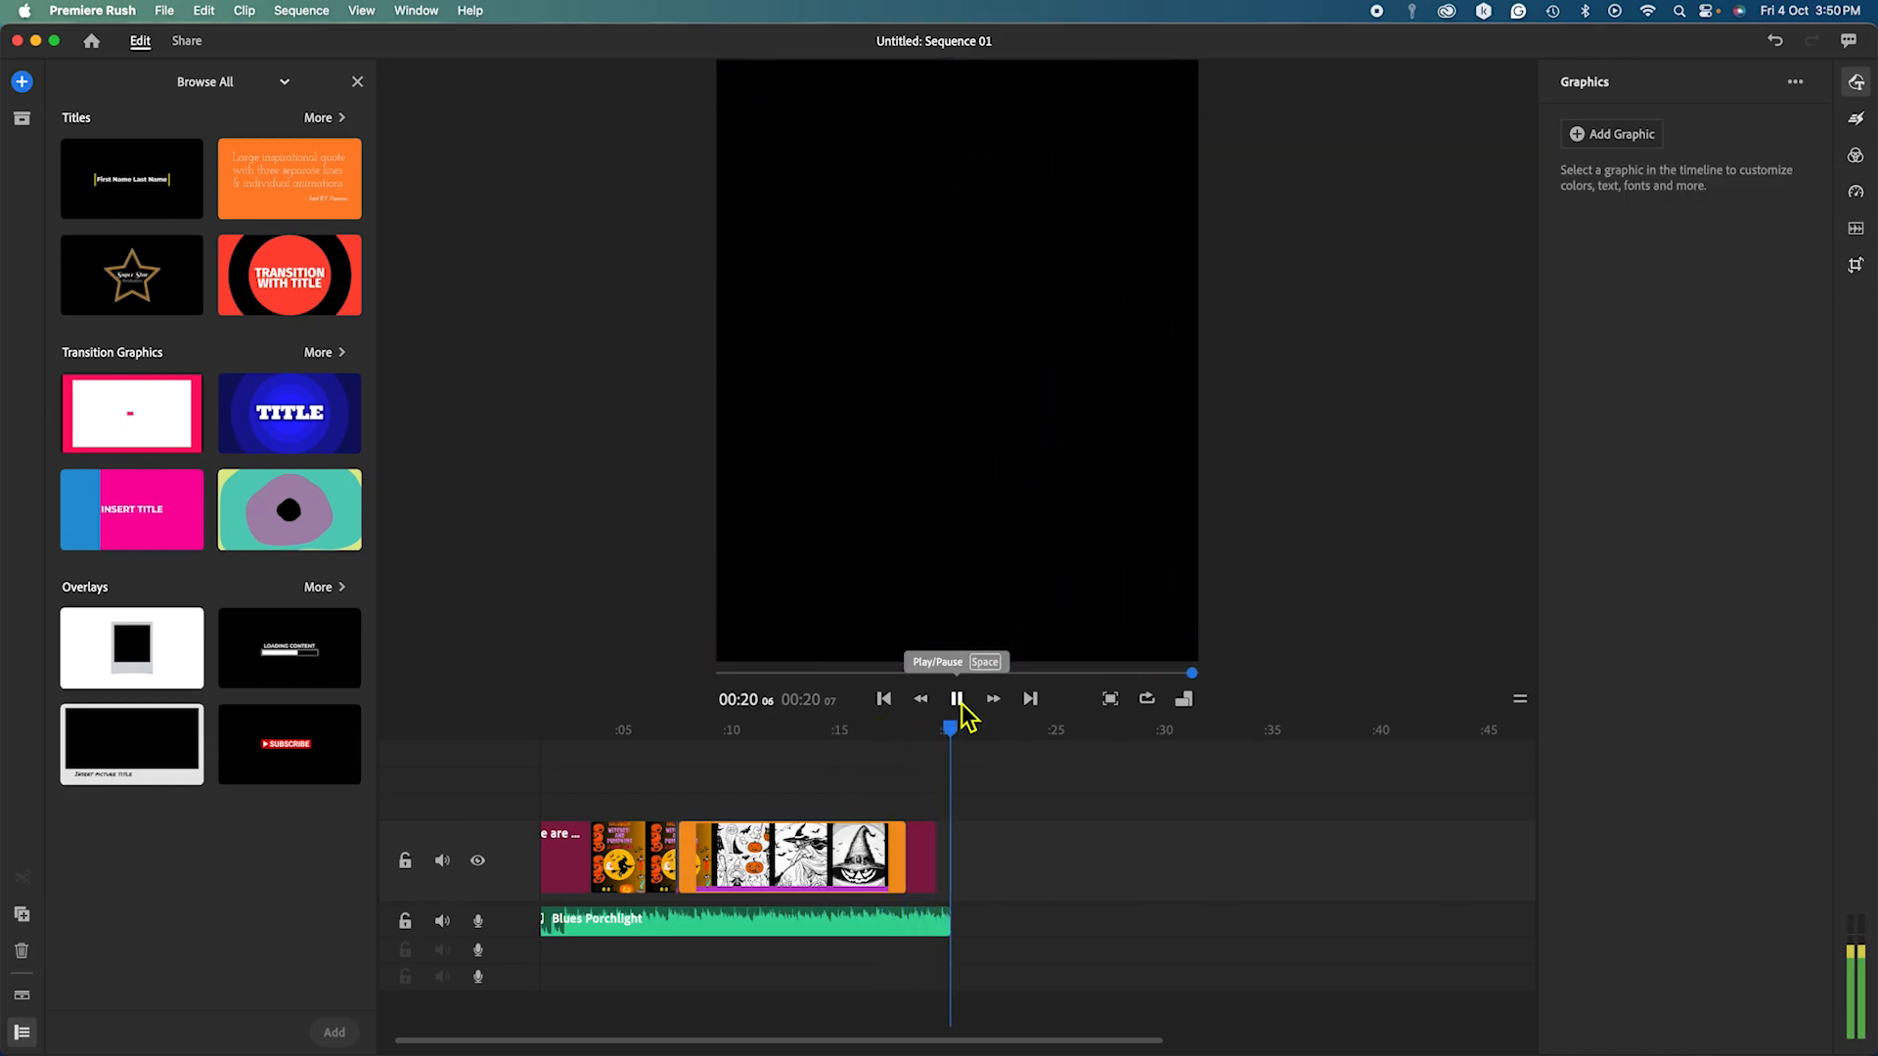
left_click(1855, 82)
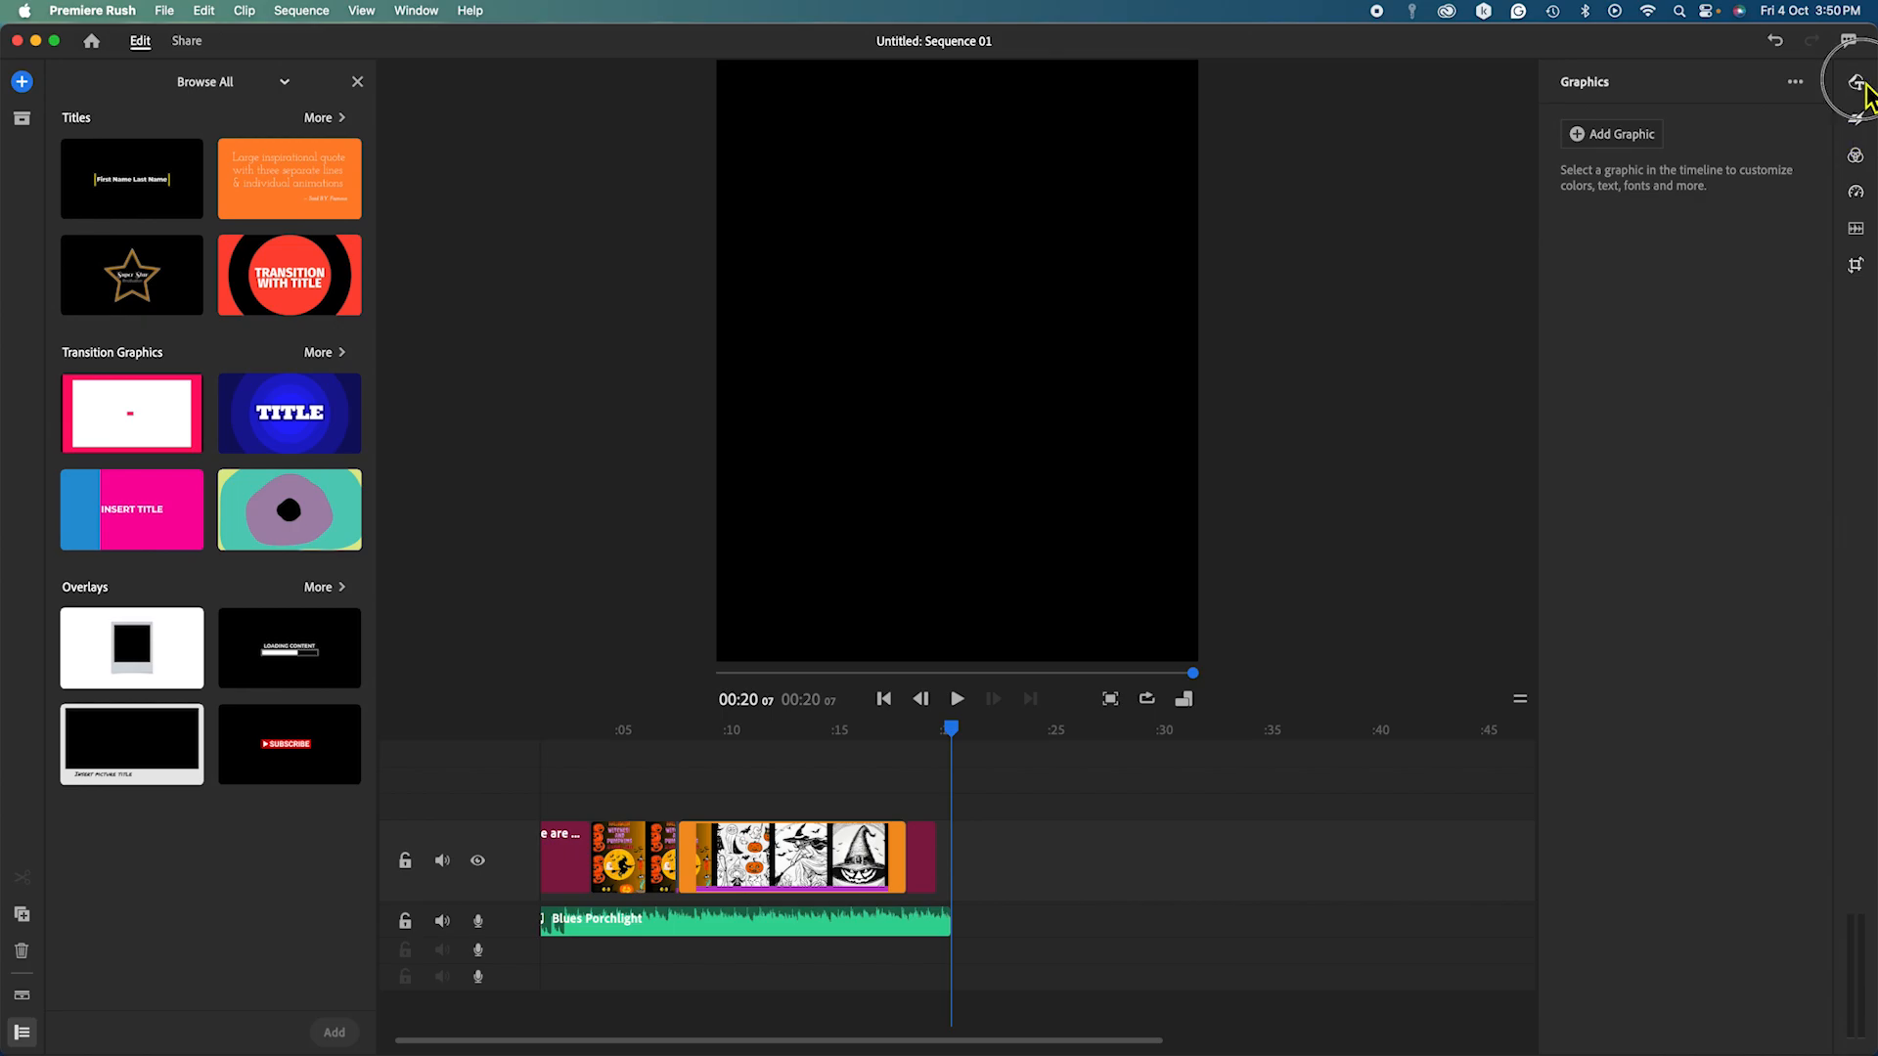
Add the first Titles template to the main track and extend the Blues Porchlight music over it.
left_click(155, 194)
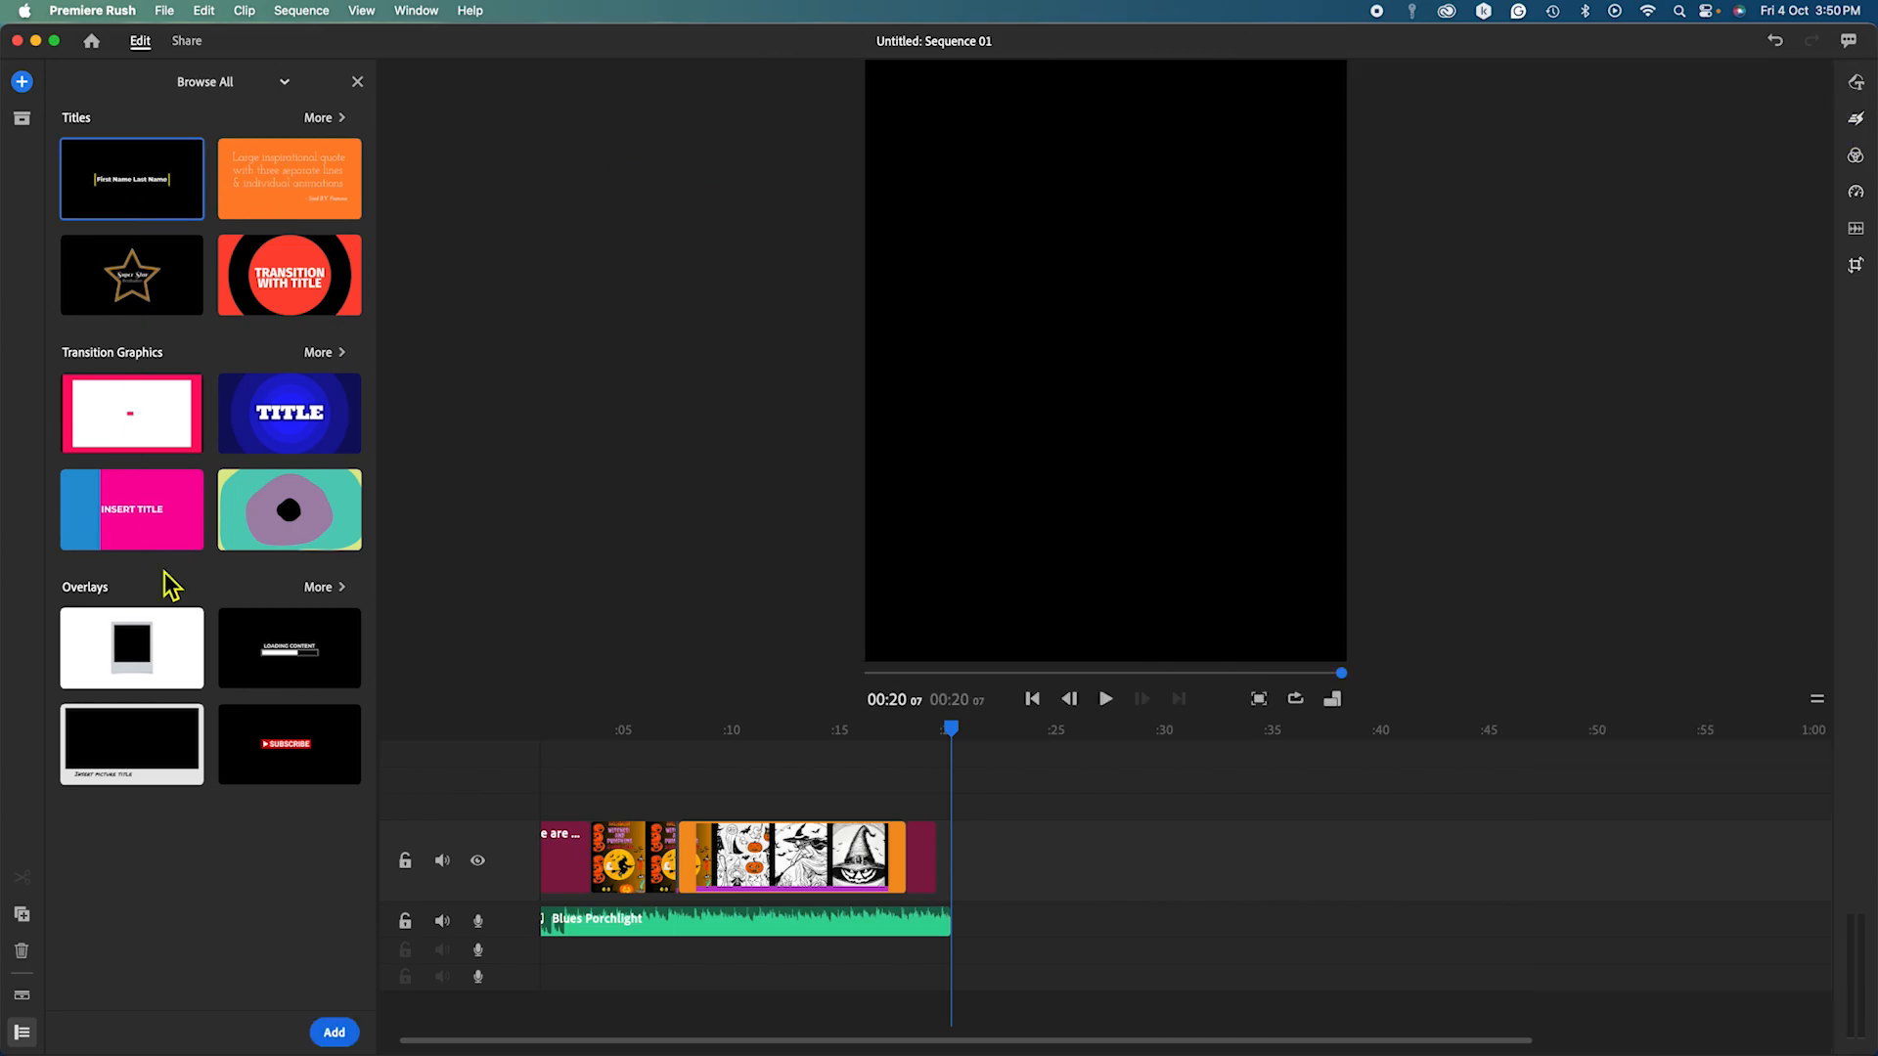
left_click(333, 1034)
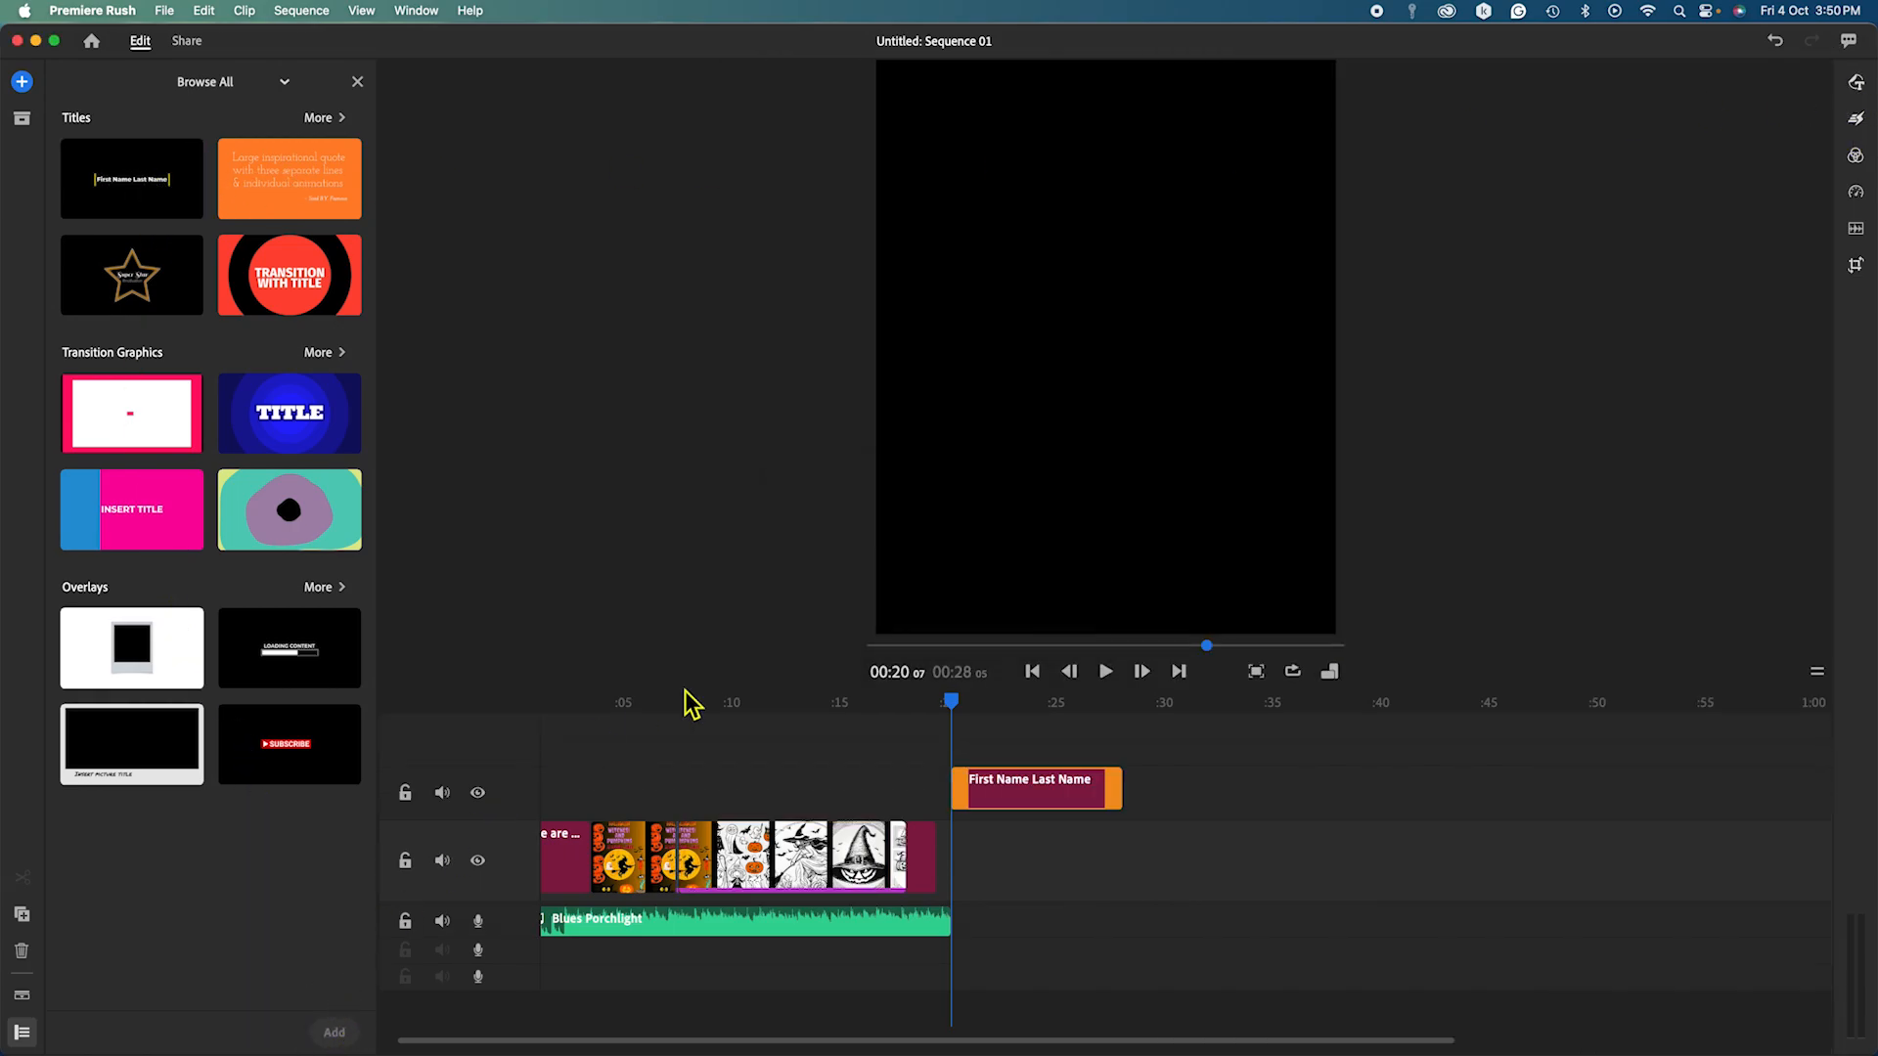
left_click_drag(1018, 796, 993, 846)
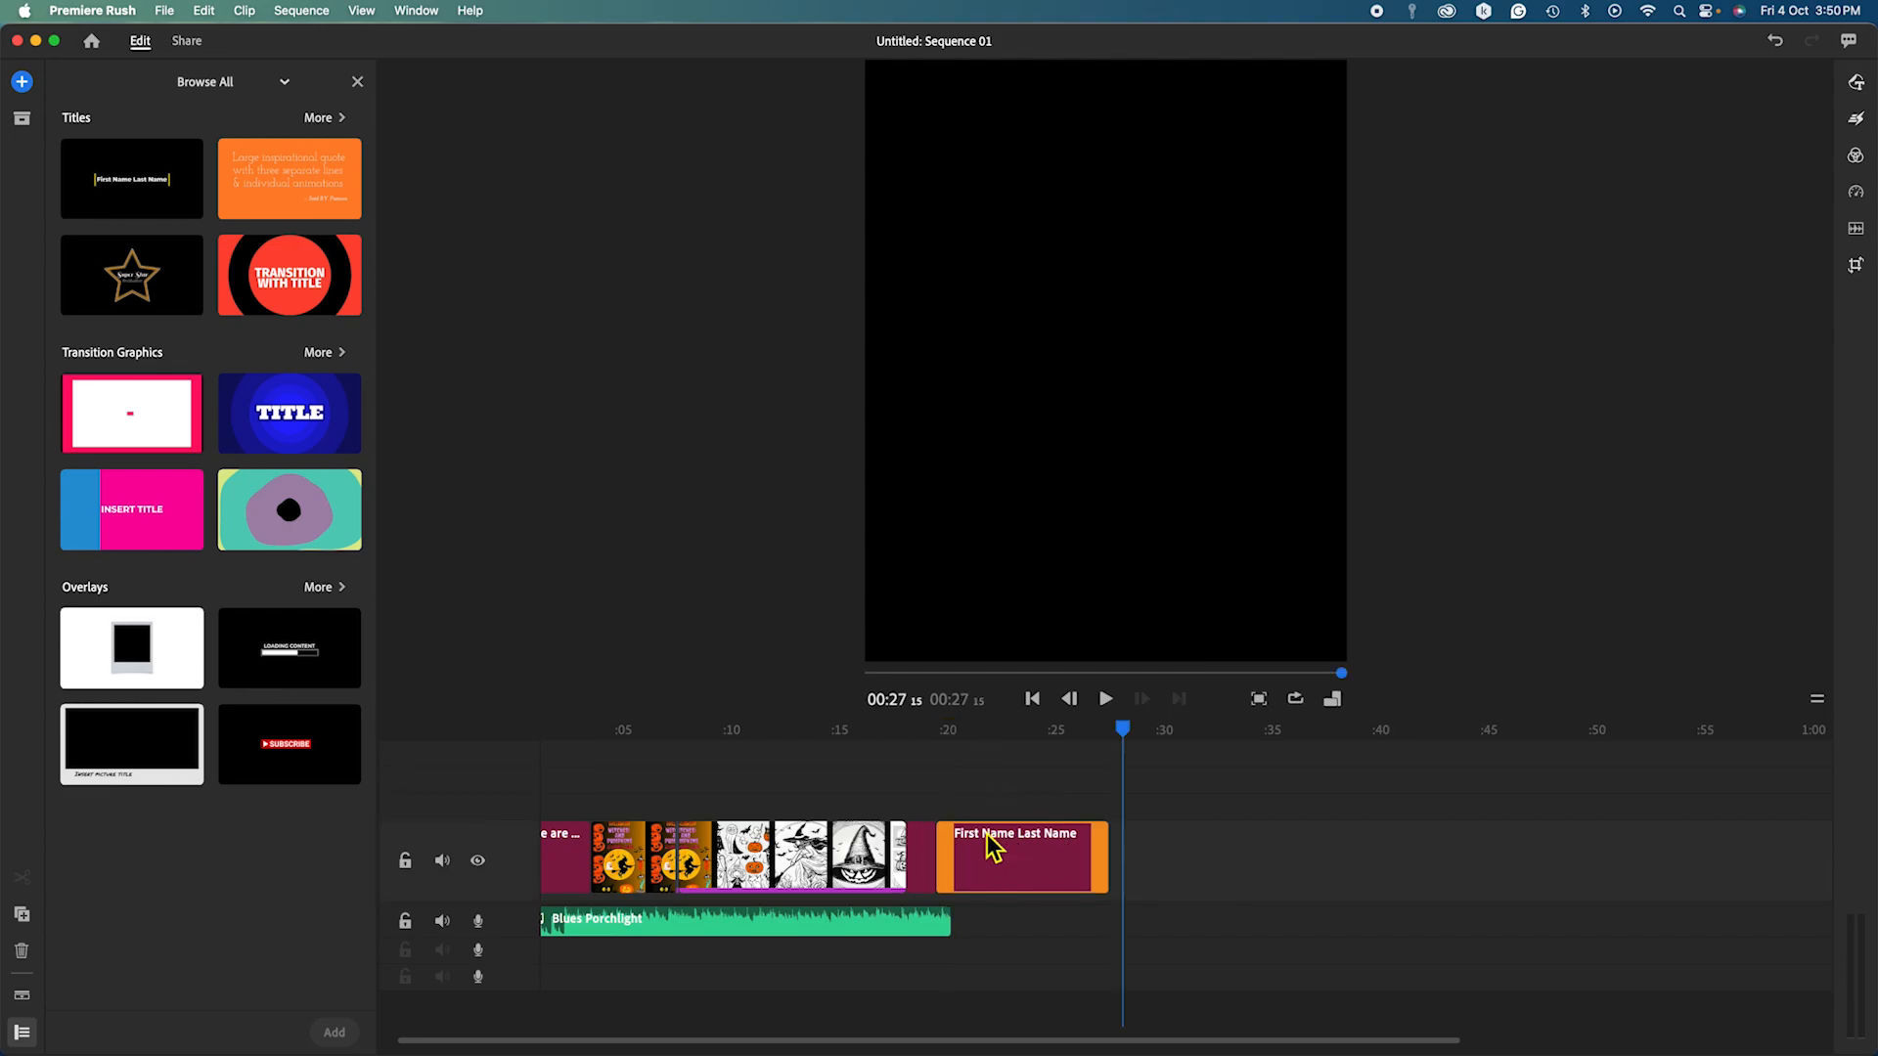
left_click_drag(966, 937, 1110, 942)
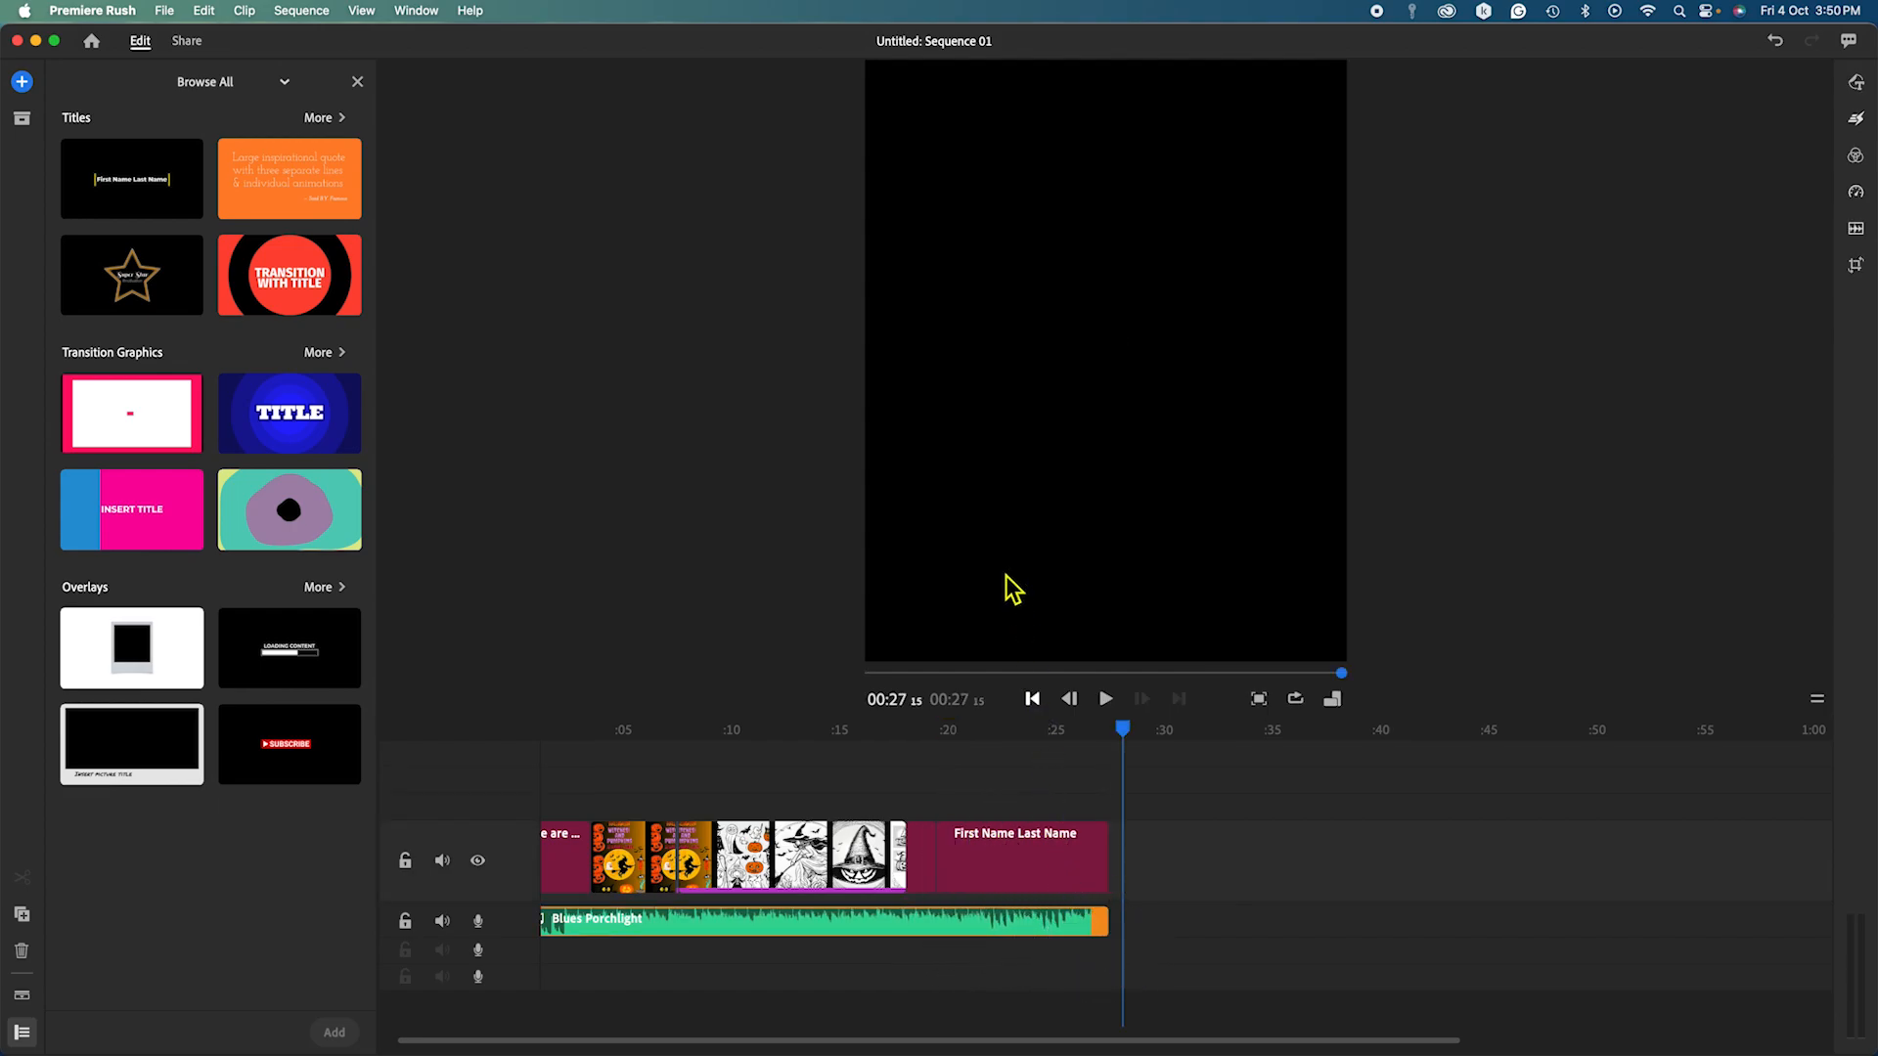
Change the title text to THE END and shorten the title clip.
left_click_drag(1135, 740, 1010, 746)
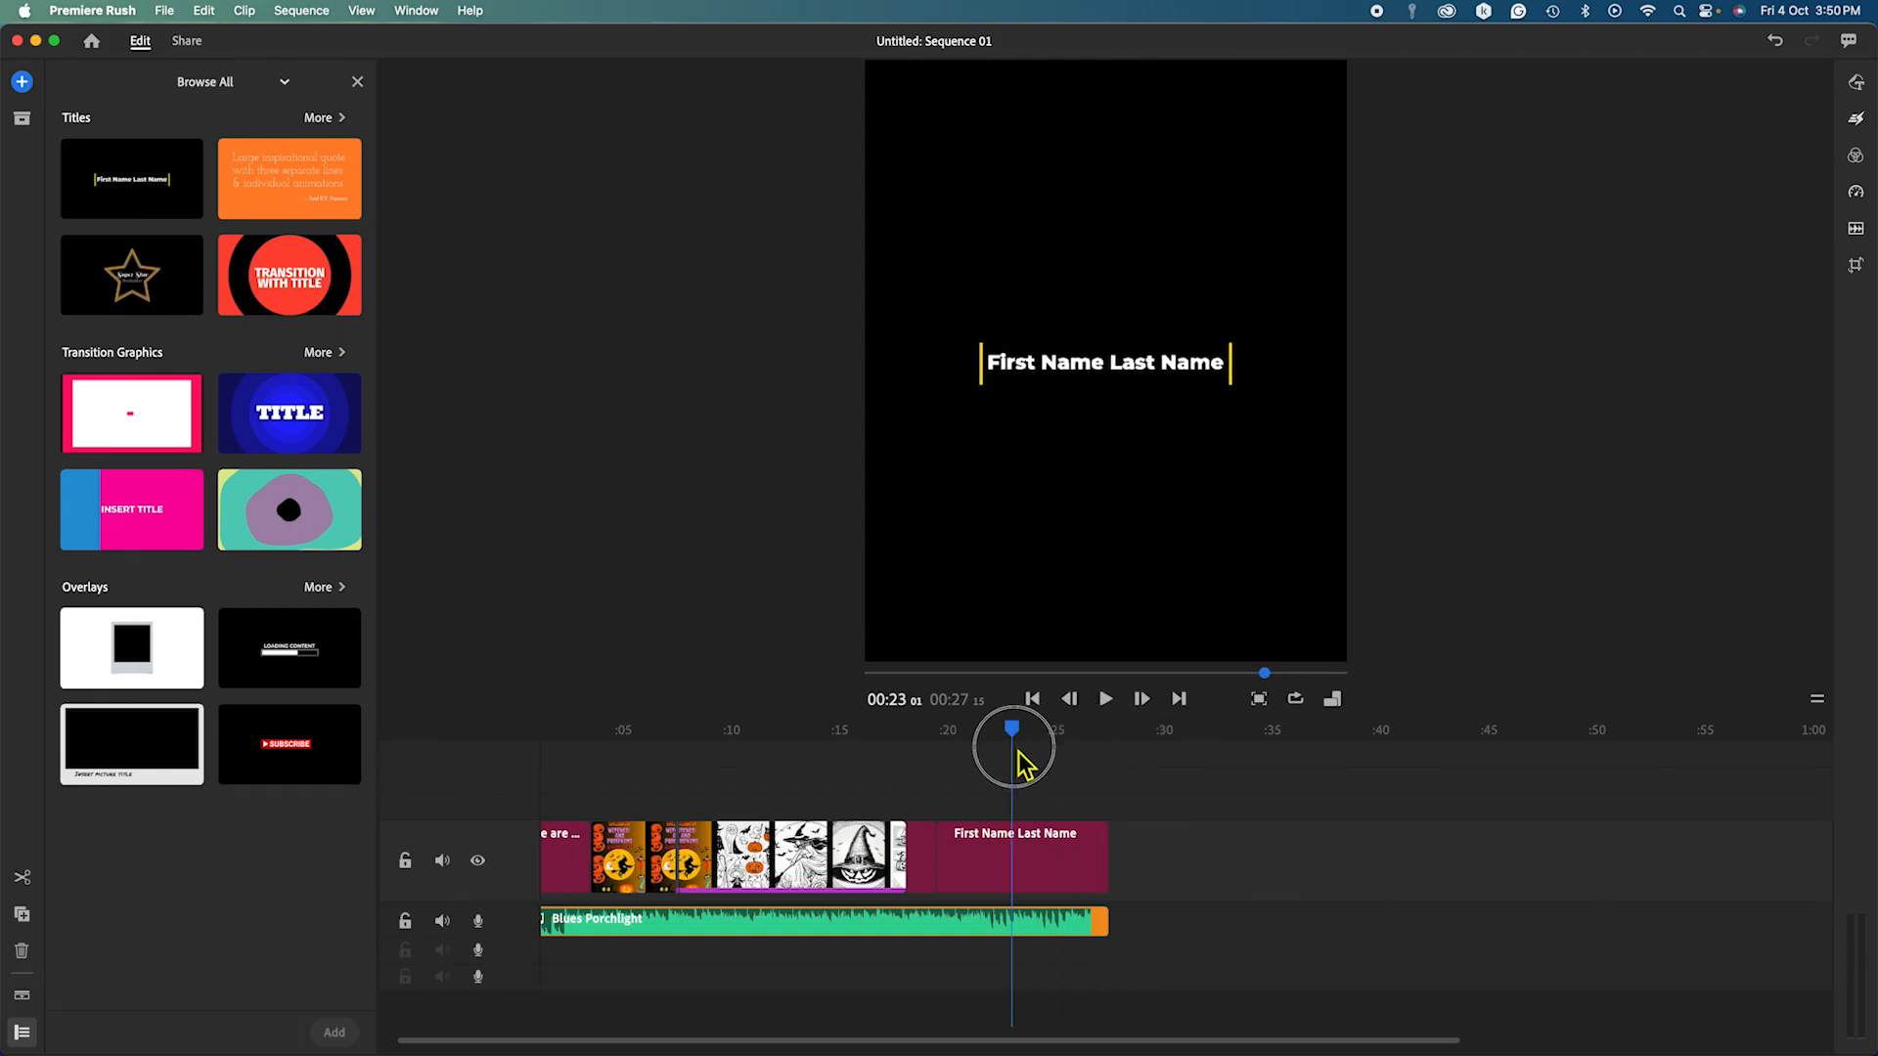
left_click(1002, 376)
double_click(1002, 372)
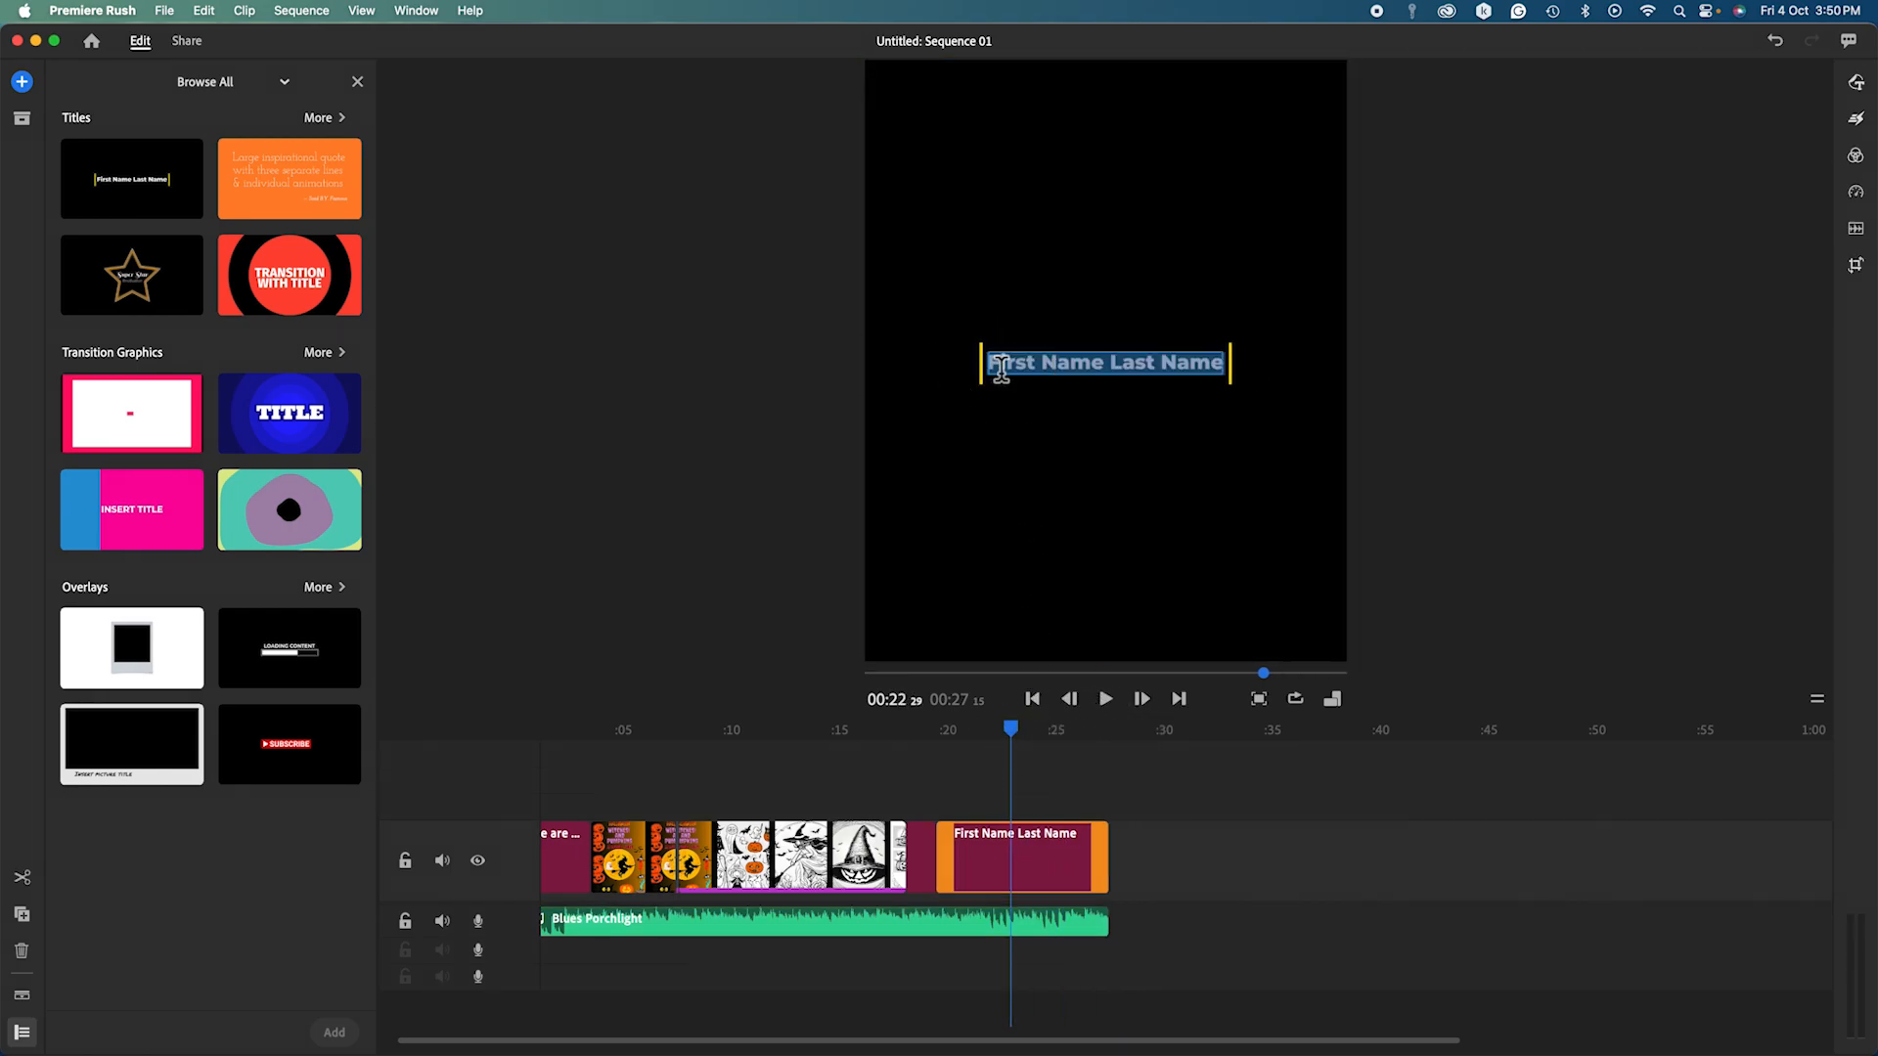
type("THE E")
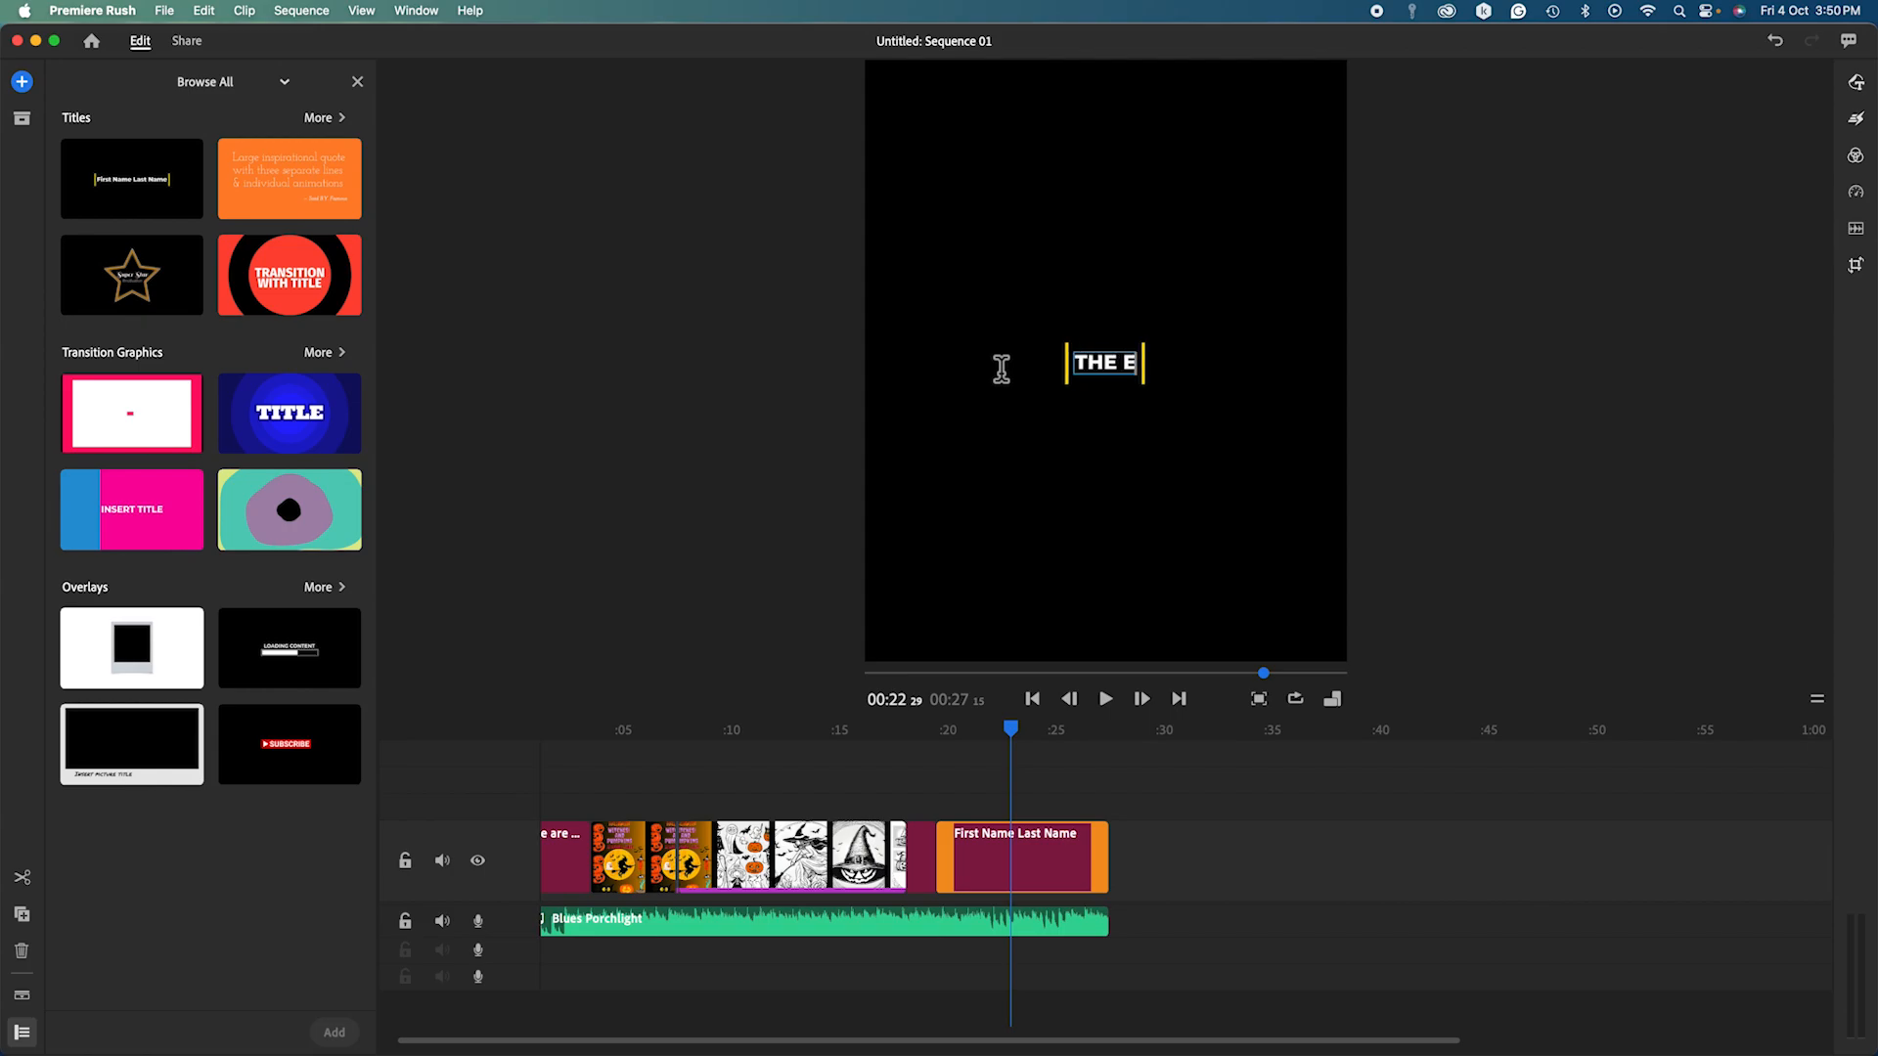
type("ND")
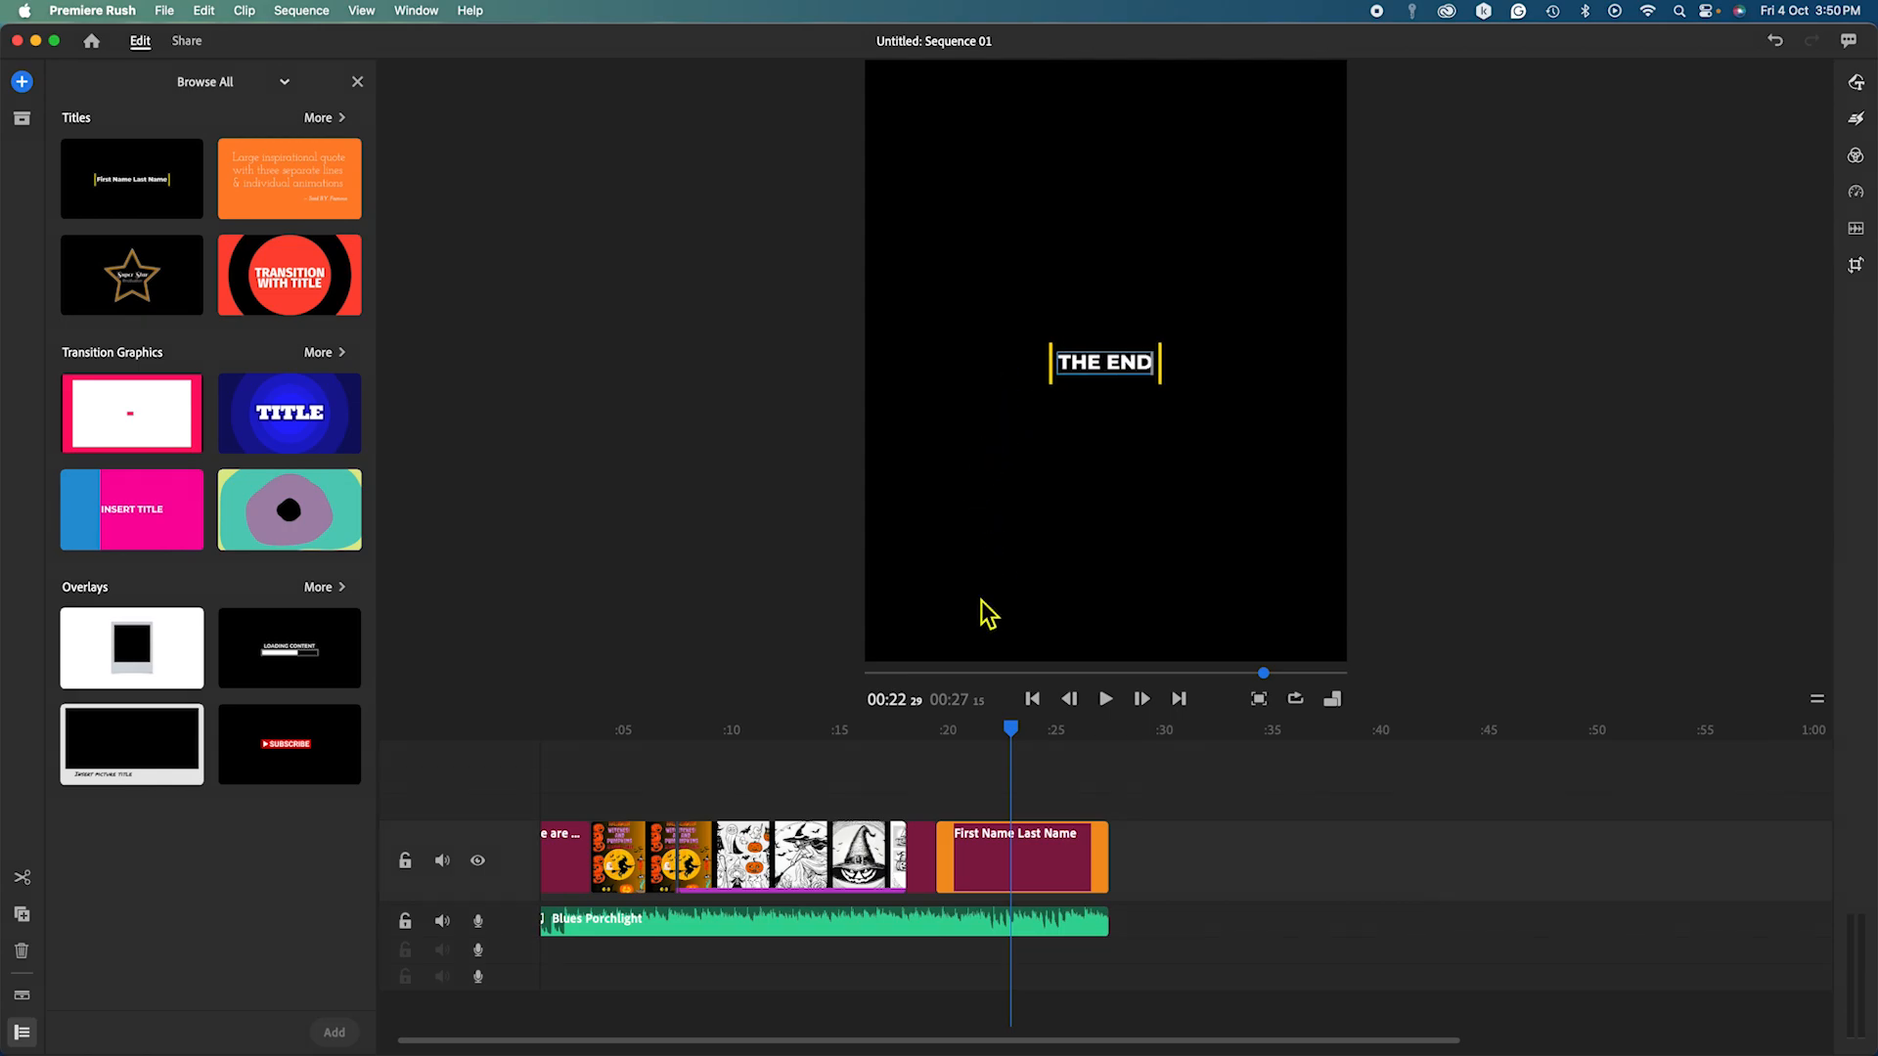
left_click_drag(1108, 858, 995, 860)
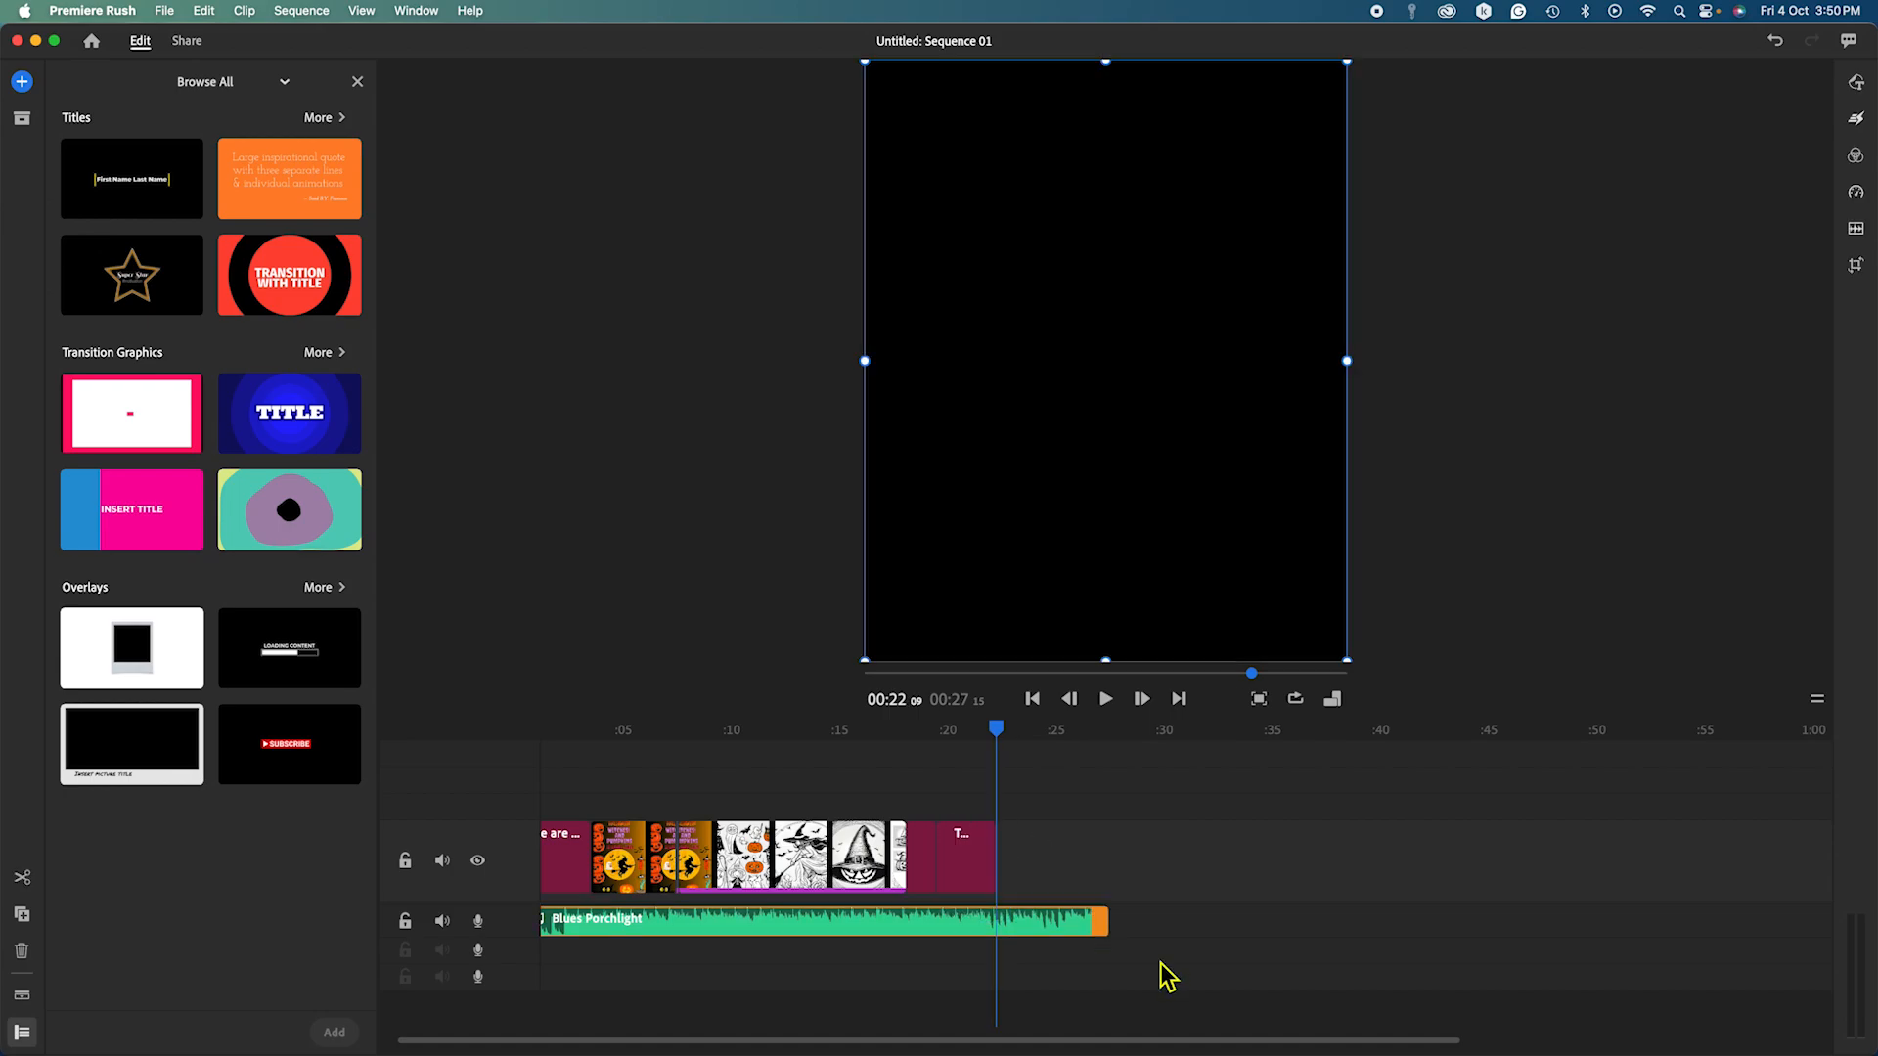
Trim the Blues Porchlight music to end with THE END card, then replay from about 0:16.
left_click_drag(1100, 922, 1006, 928)
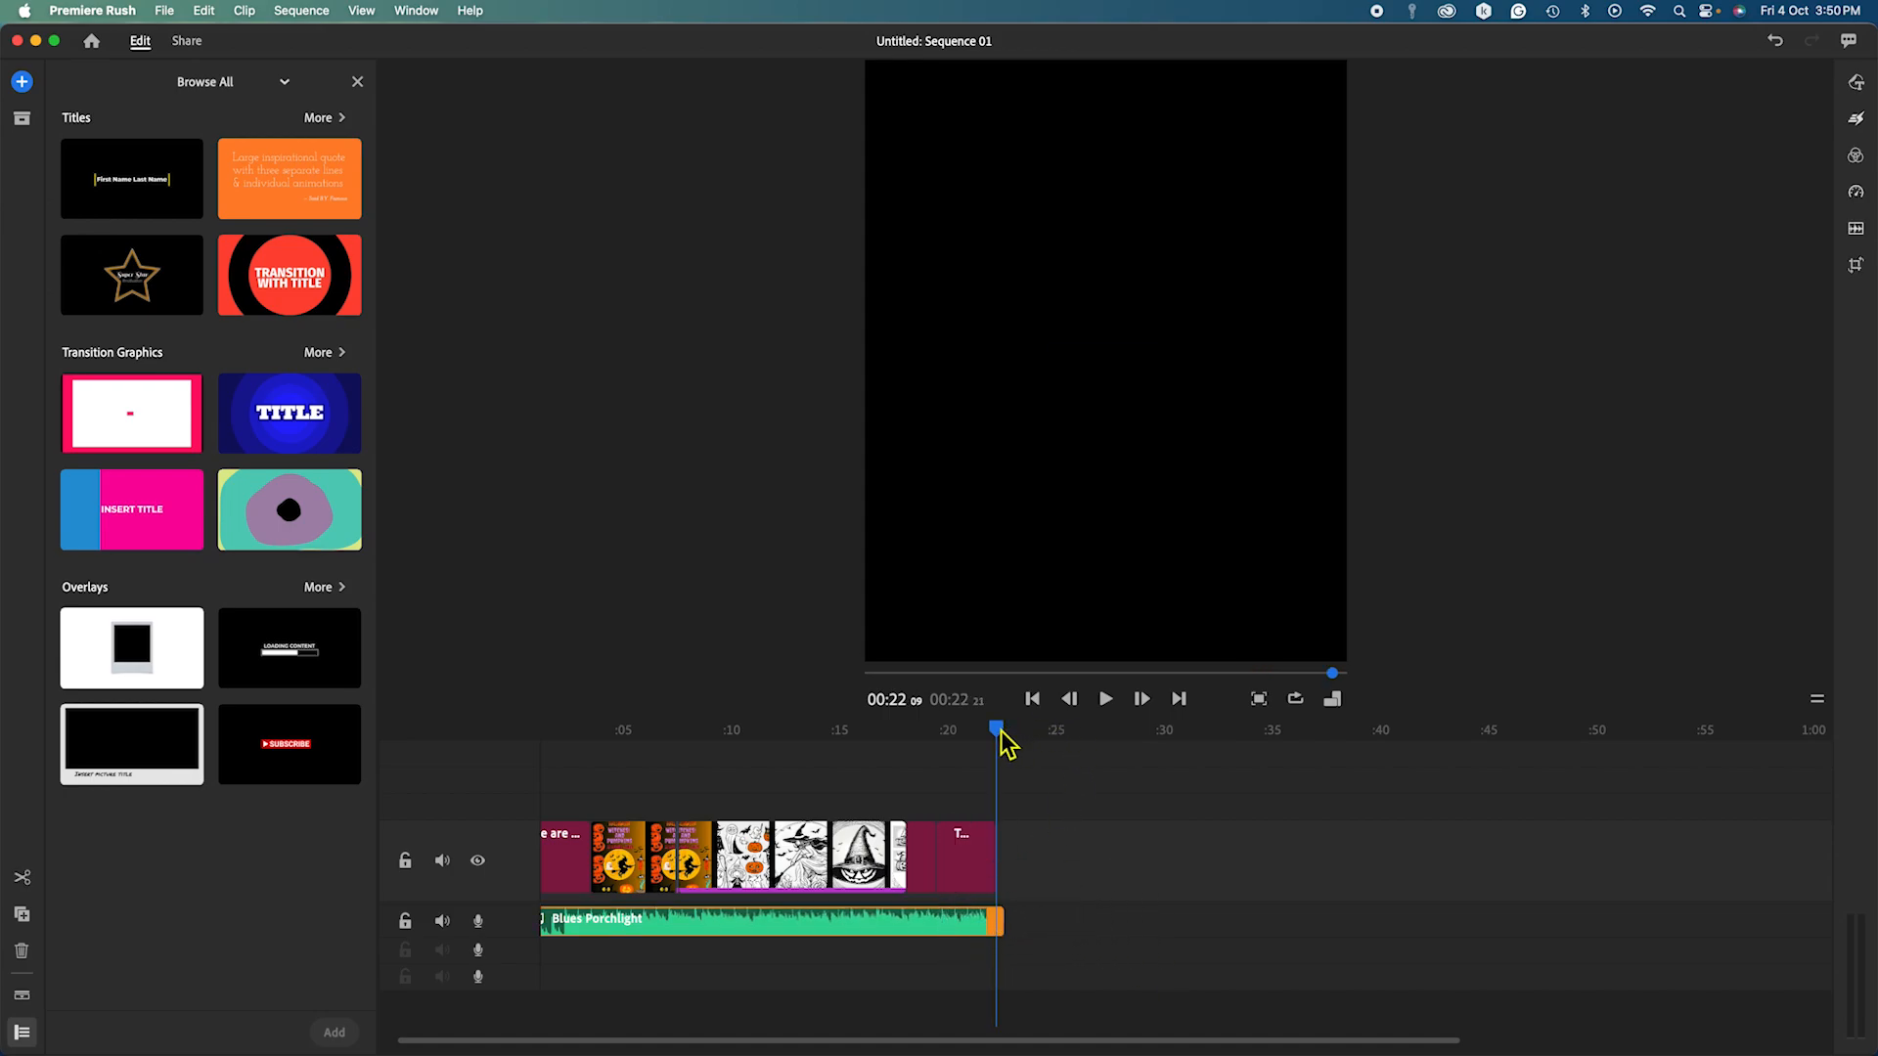
left_click_drag(1007, 743, 871, 746)
left_click(1106, 698)
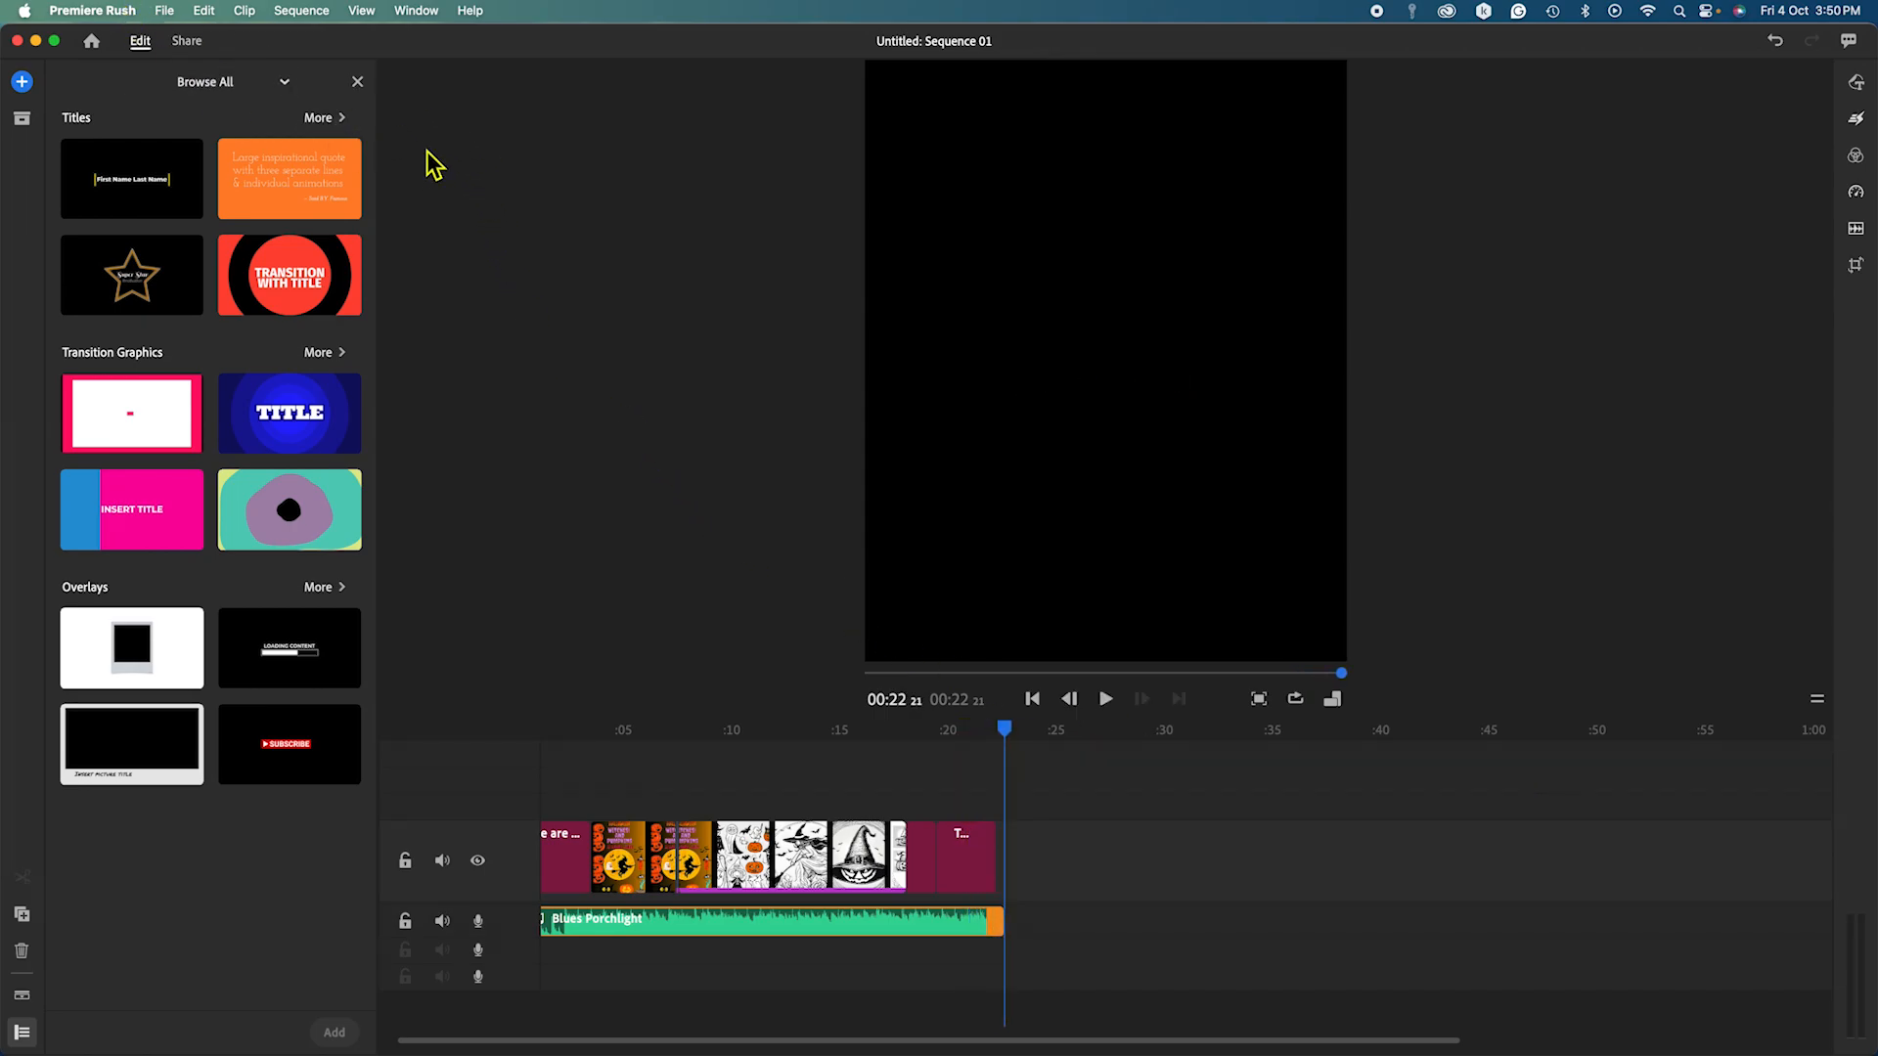
Close the graphics browser, go to export settings, and capitalize the file name to 'Witches and Pumpkins'.
left_click(357, 82)
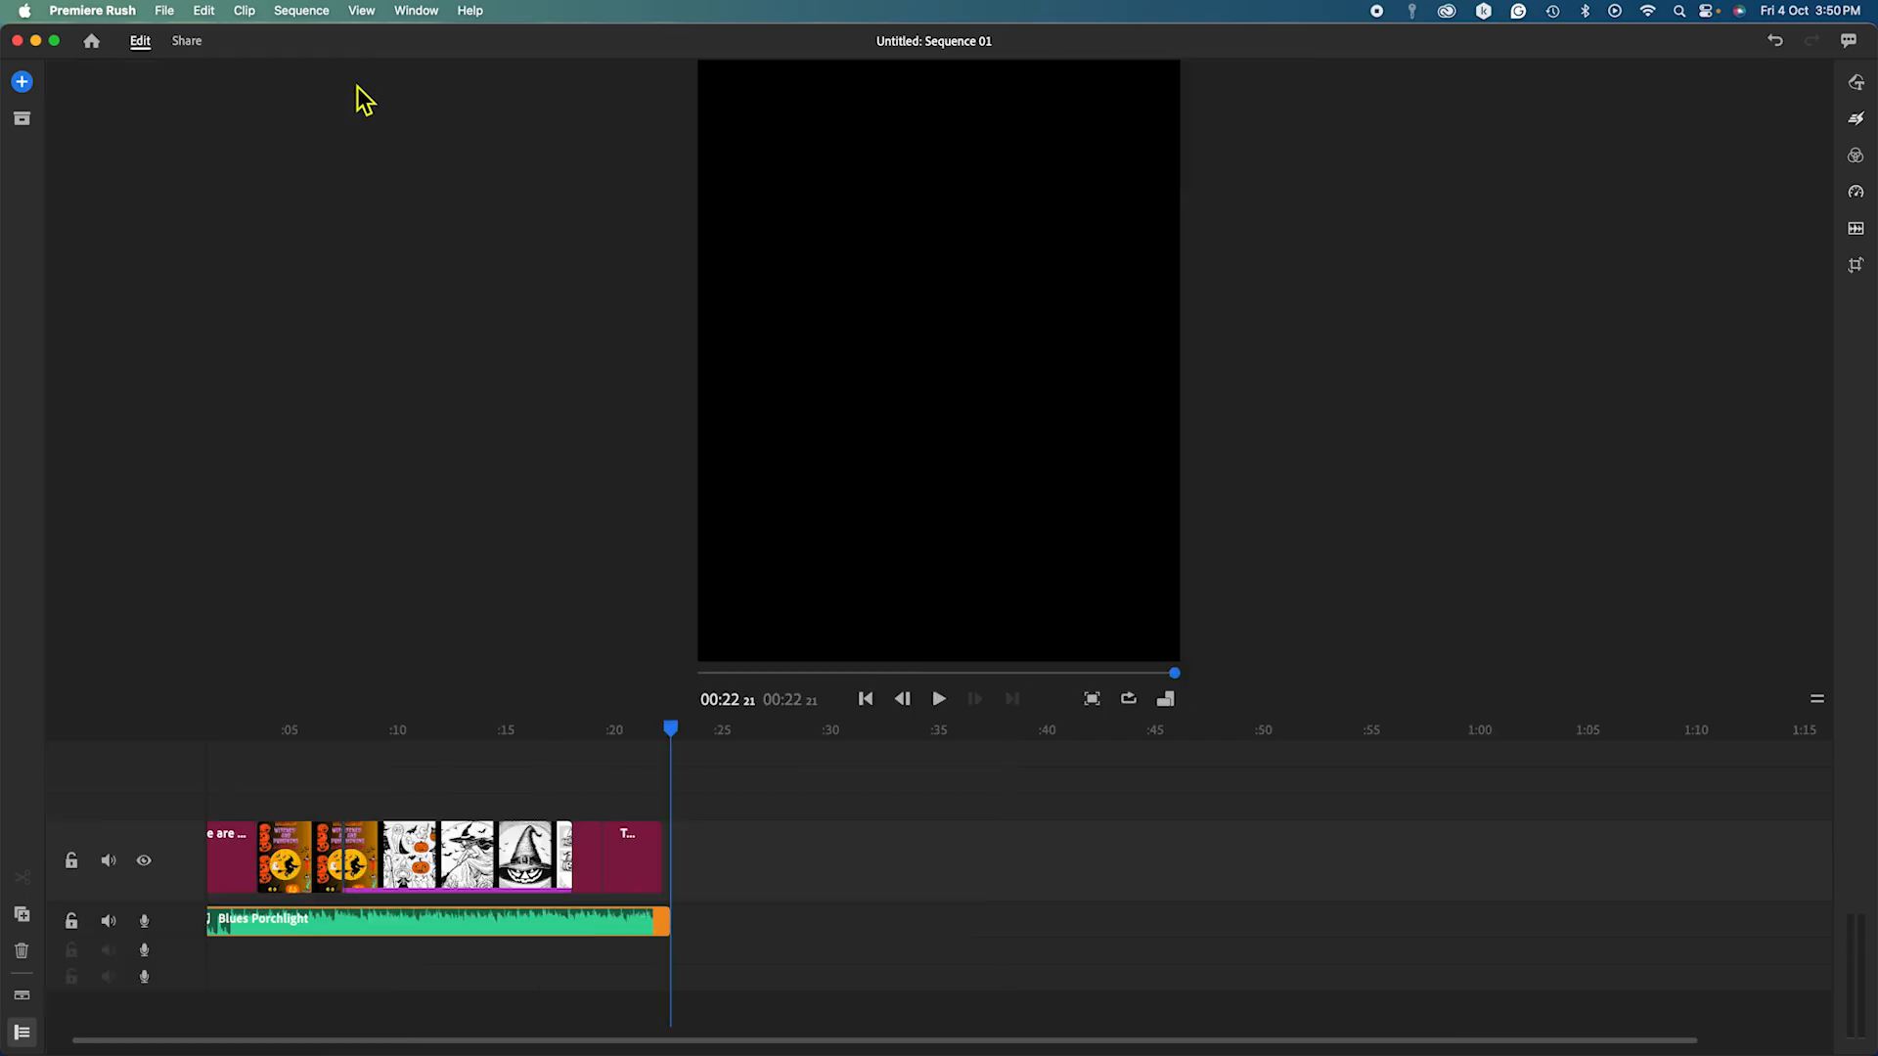
left_click(187, 42)
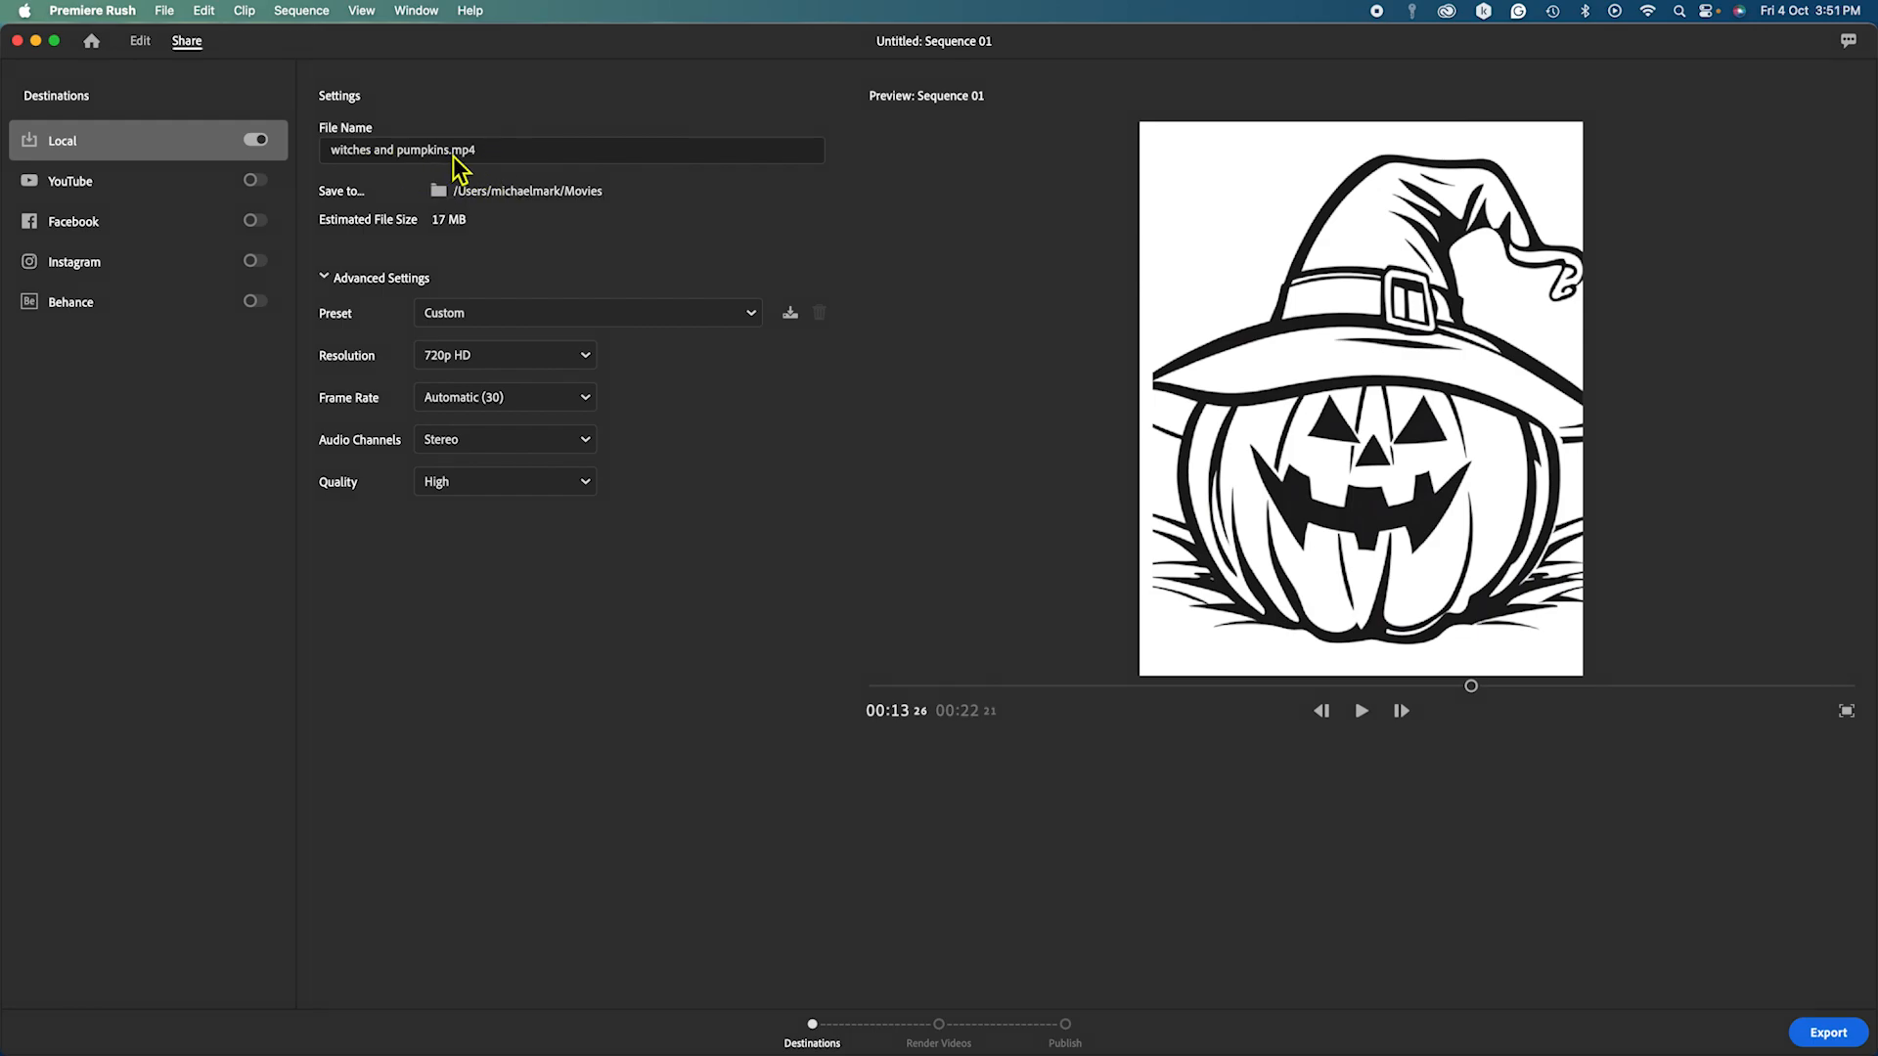
left_click(336, 157)
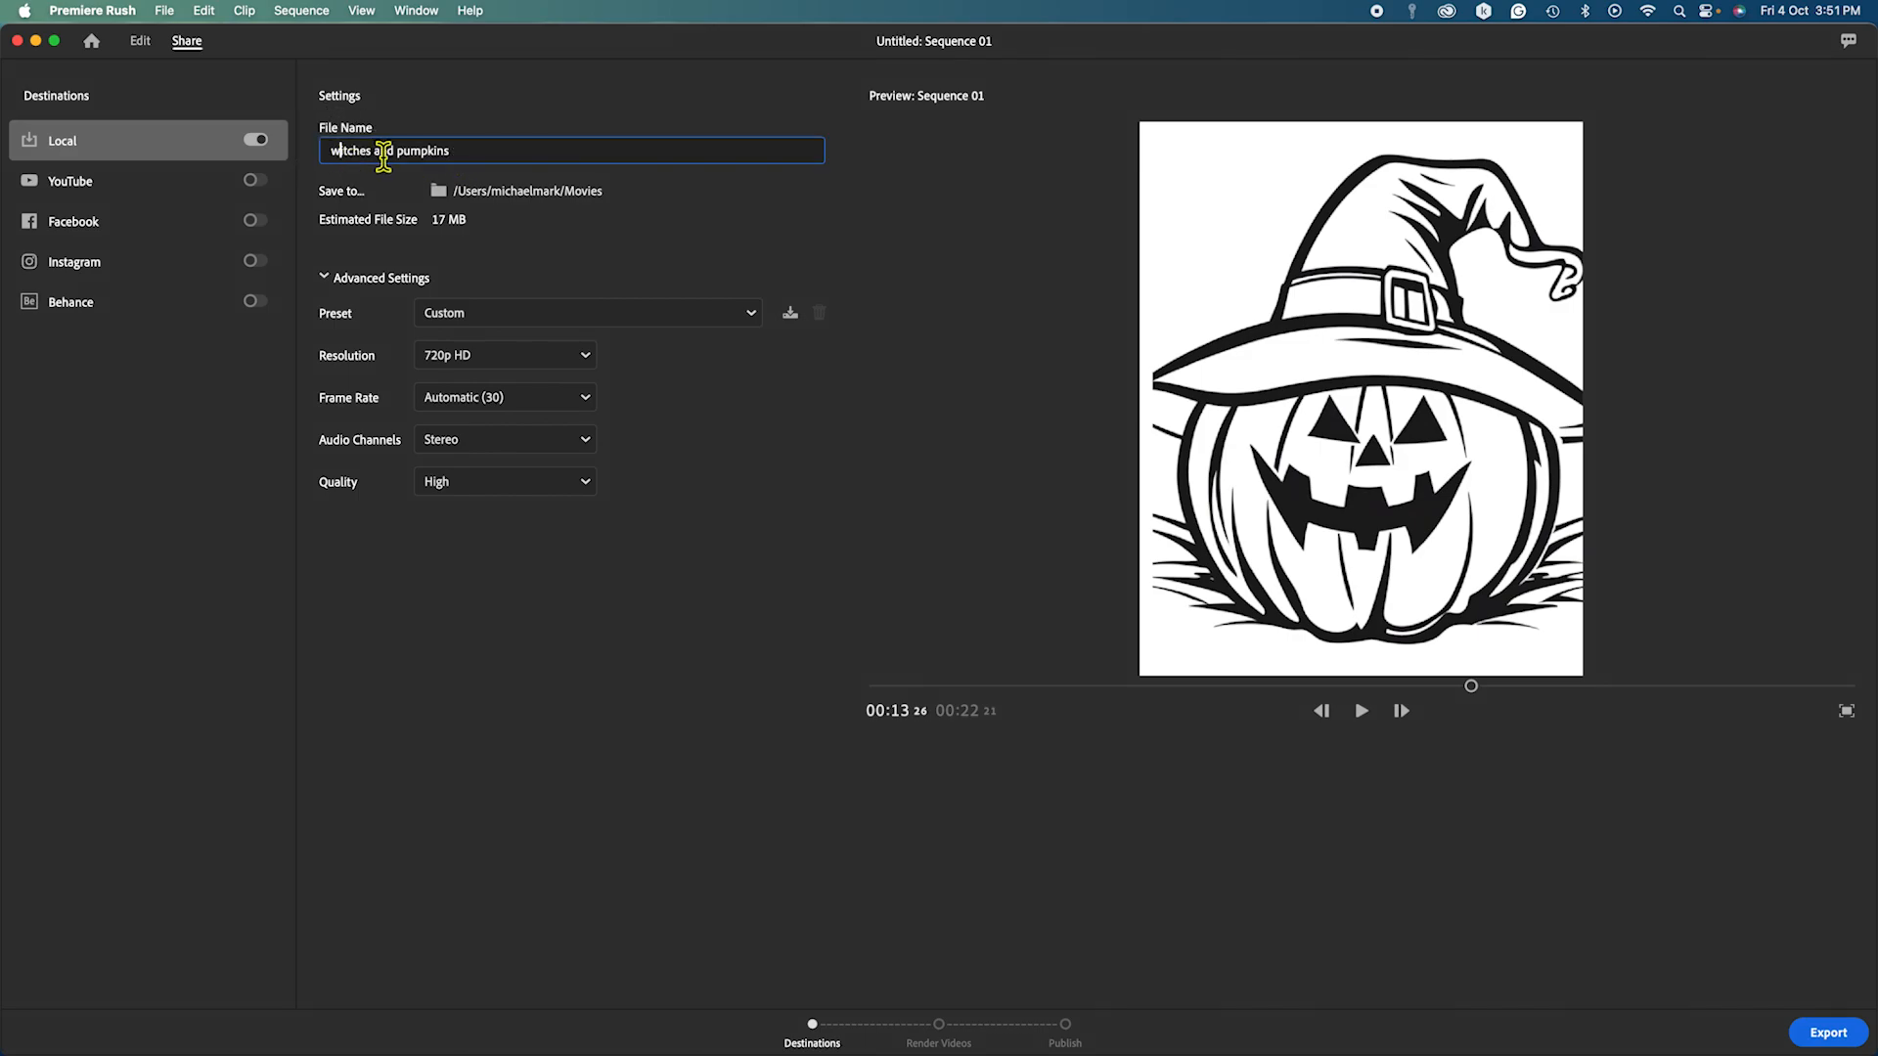
key("BackSpace")
key("BackSpace")
type("W")
left_click(409, 153)
key("BackSpace")
type("P")
Keep the Automatic export preset, finalize the file name, and render the video locally.
left_click(749, 314)
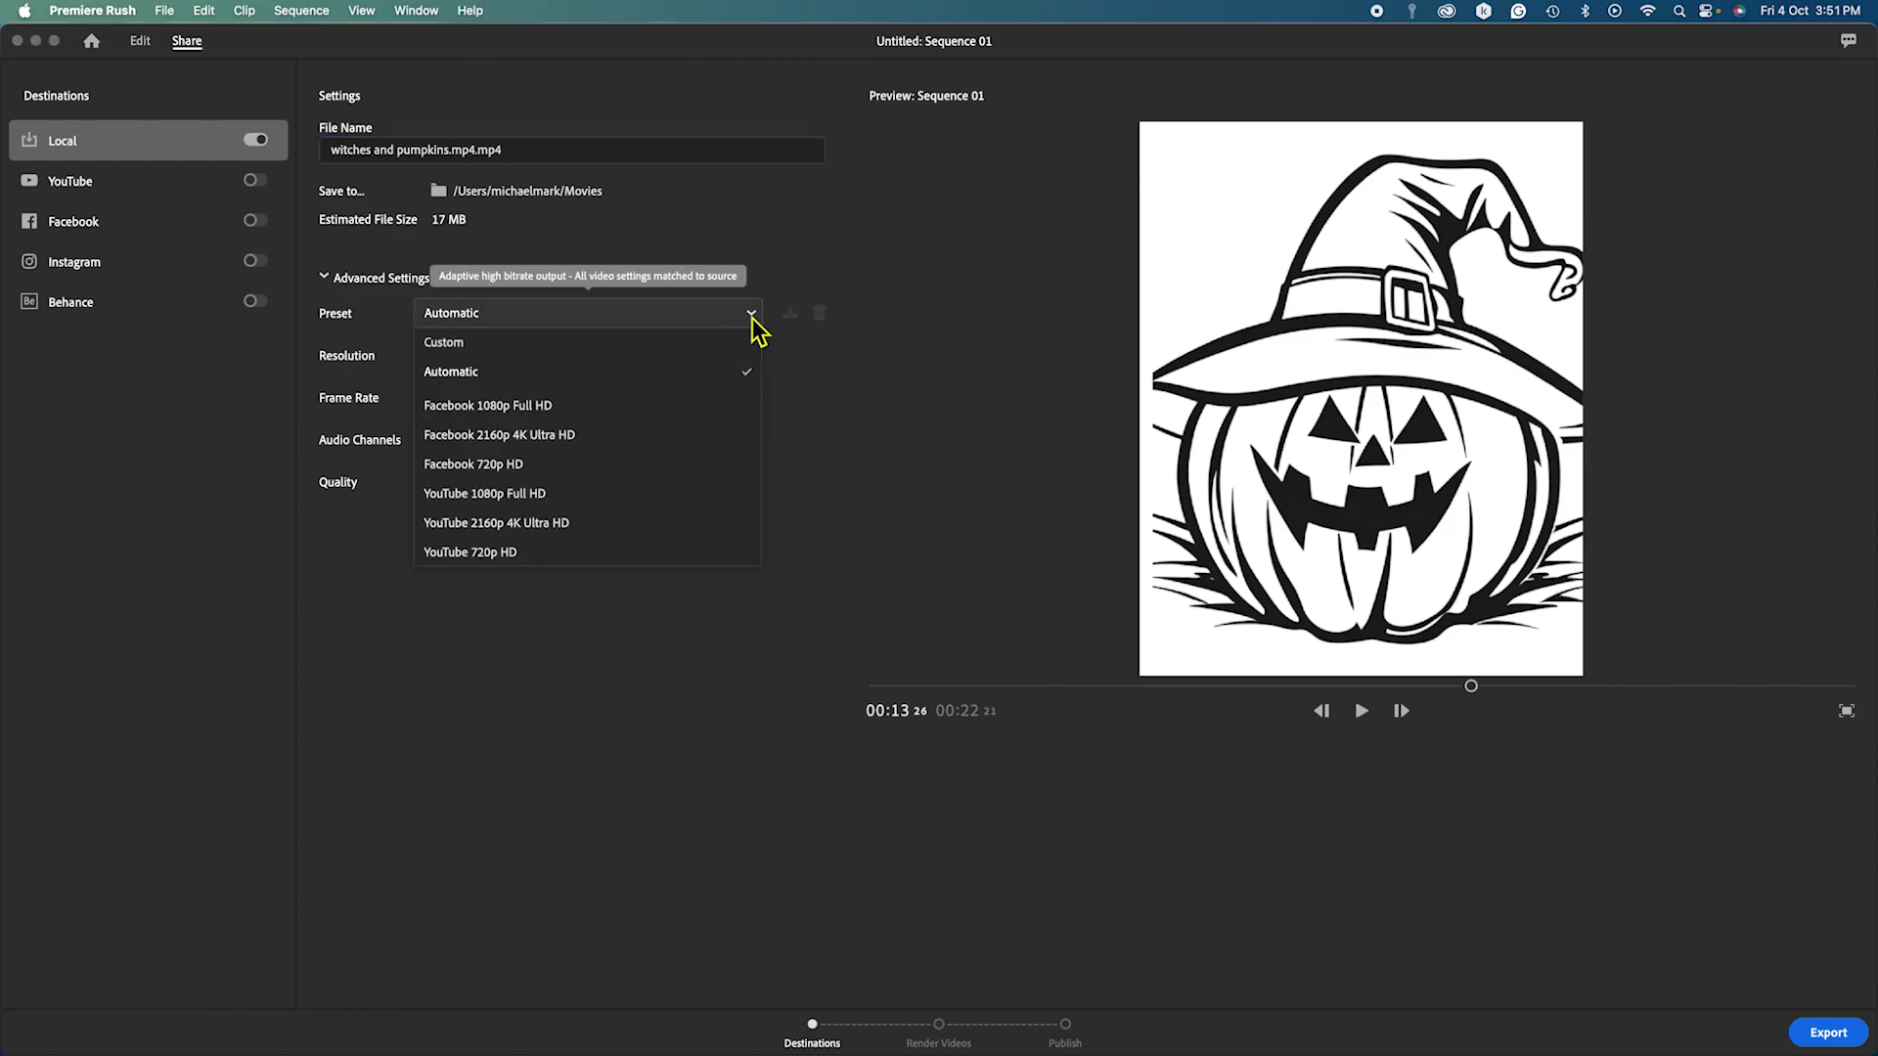
left_click(752, 315)
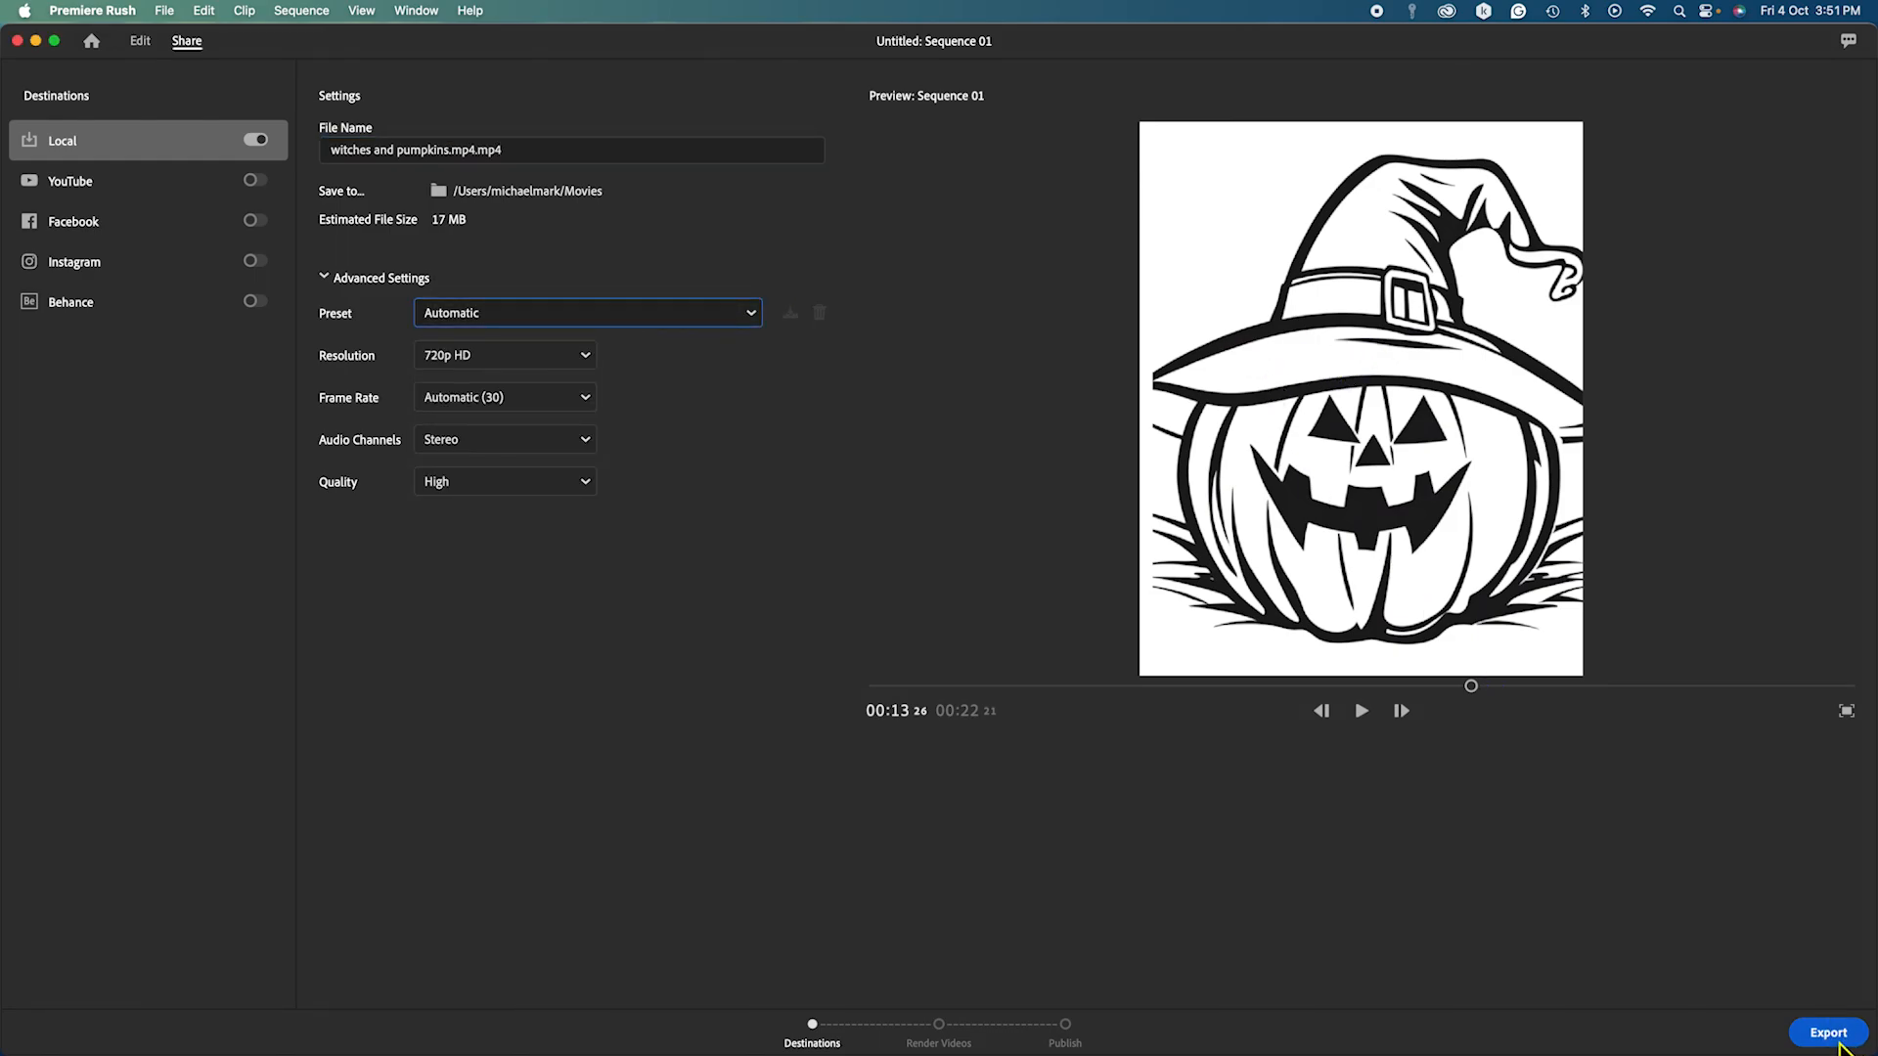
left_click(348, 155)
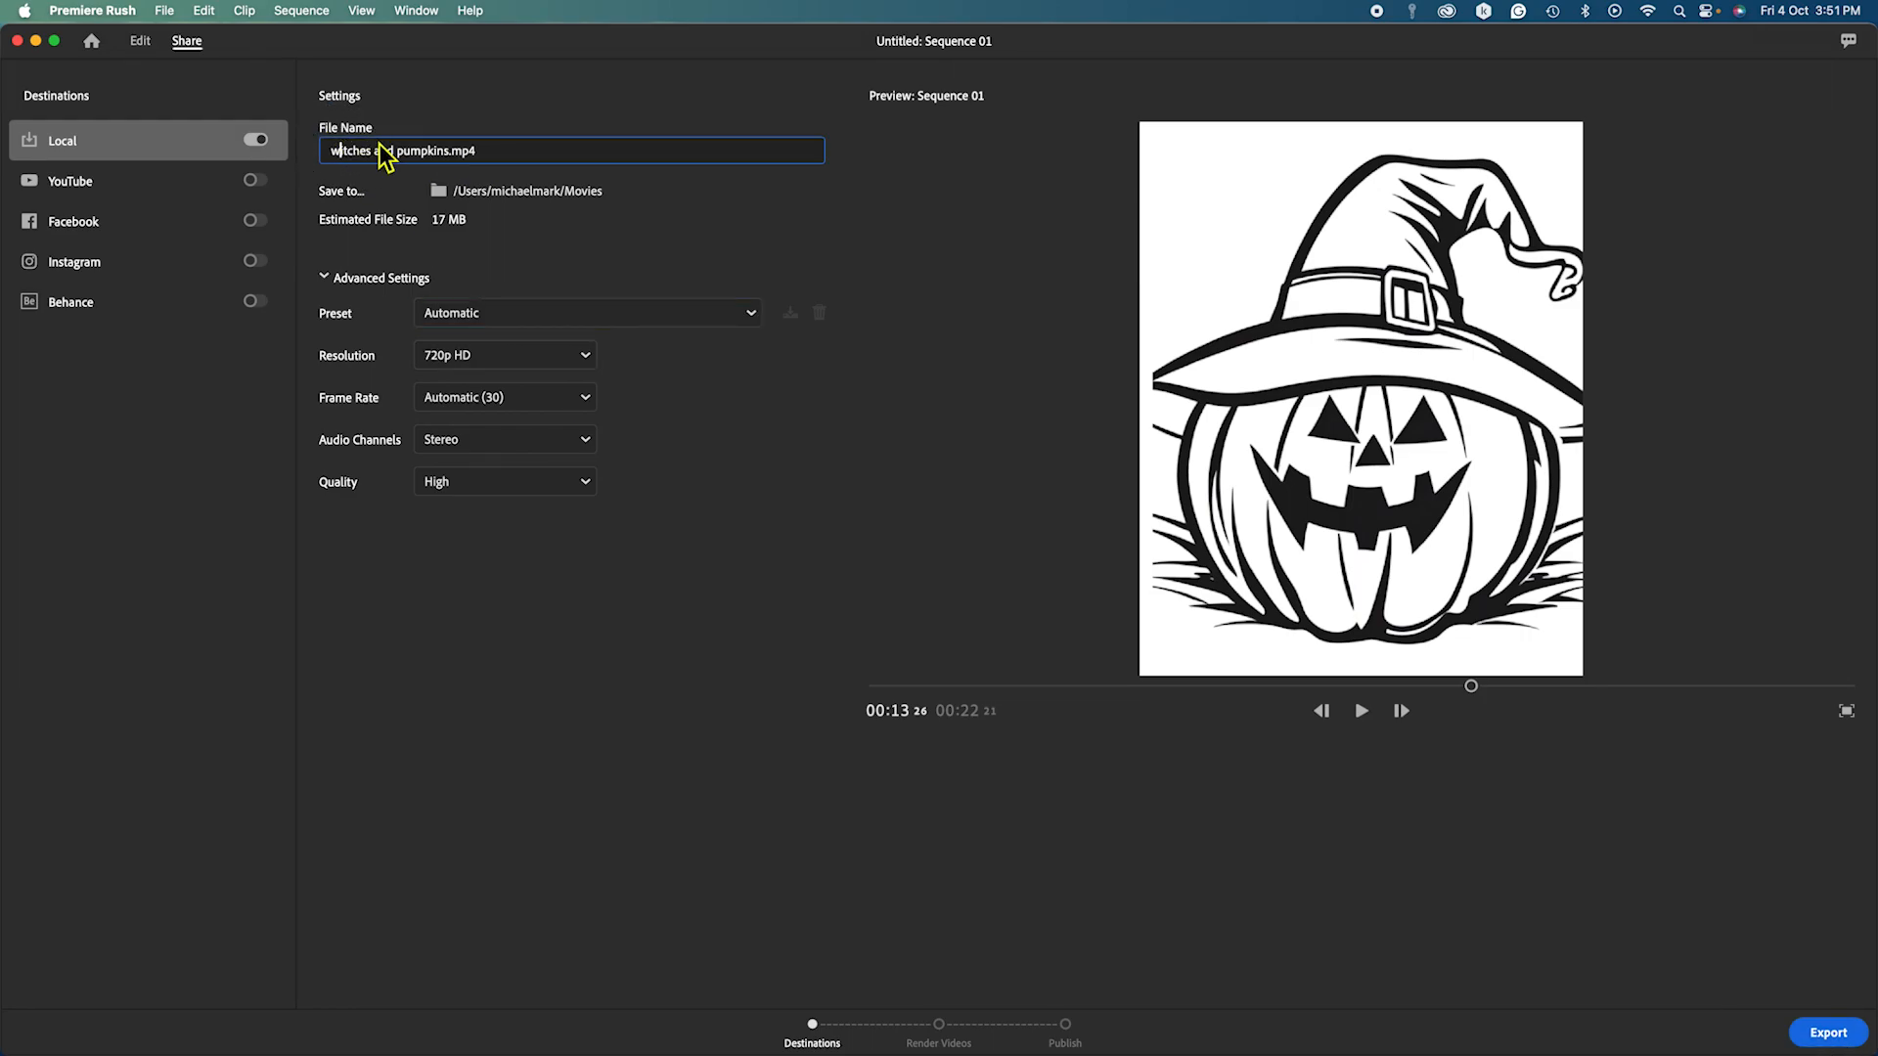
type("Wi")
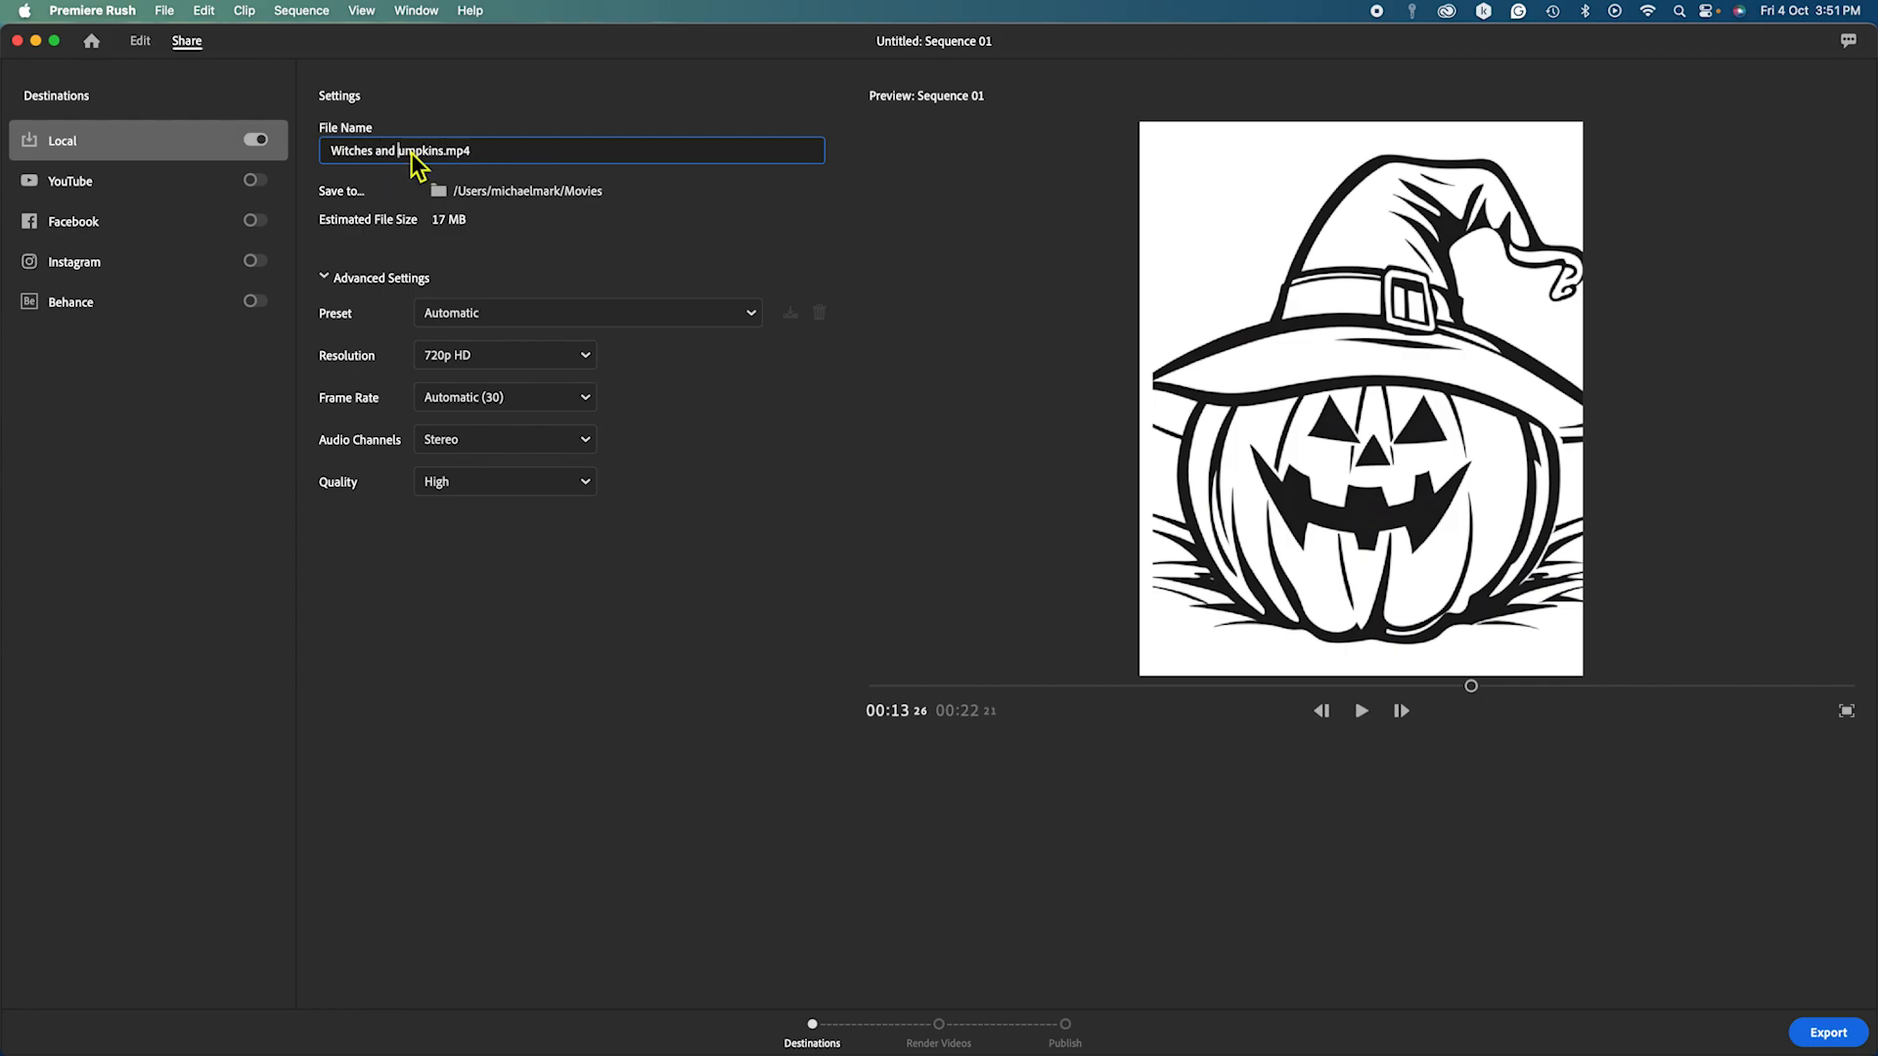
type("P")
left_click(704, 262)
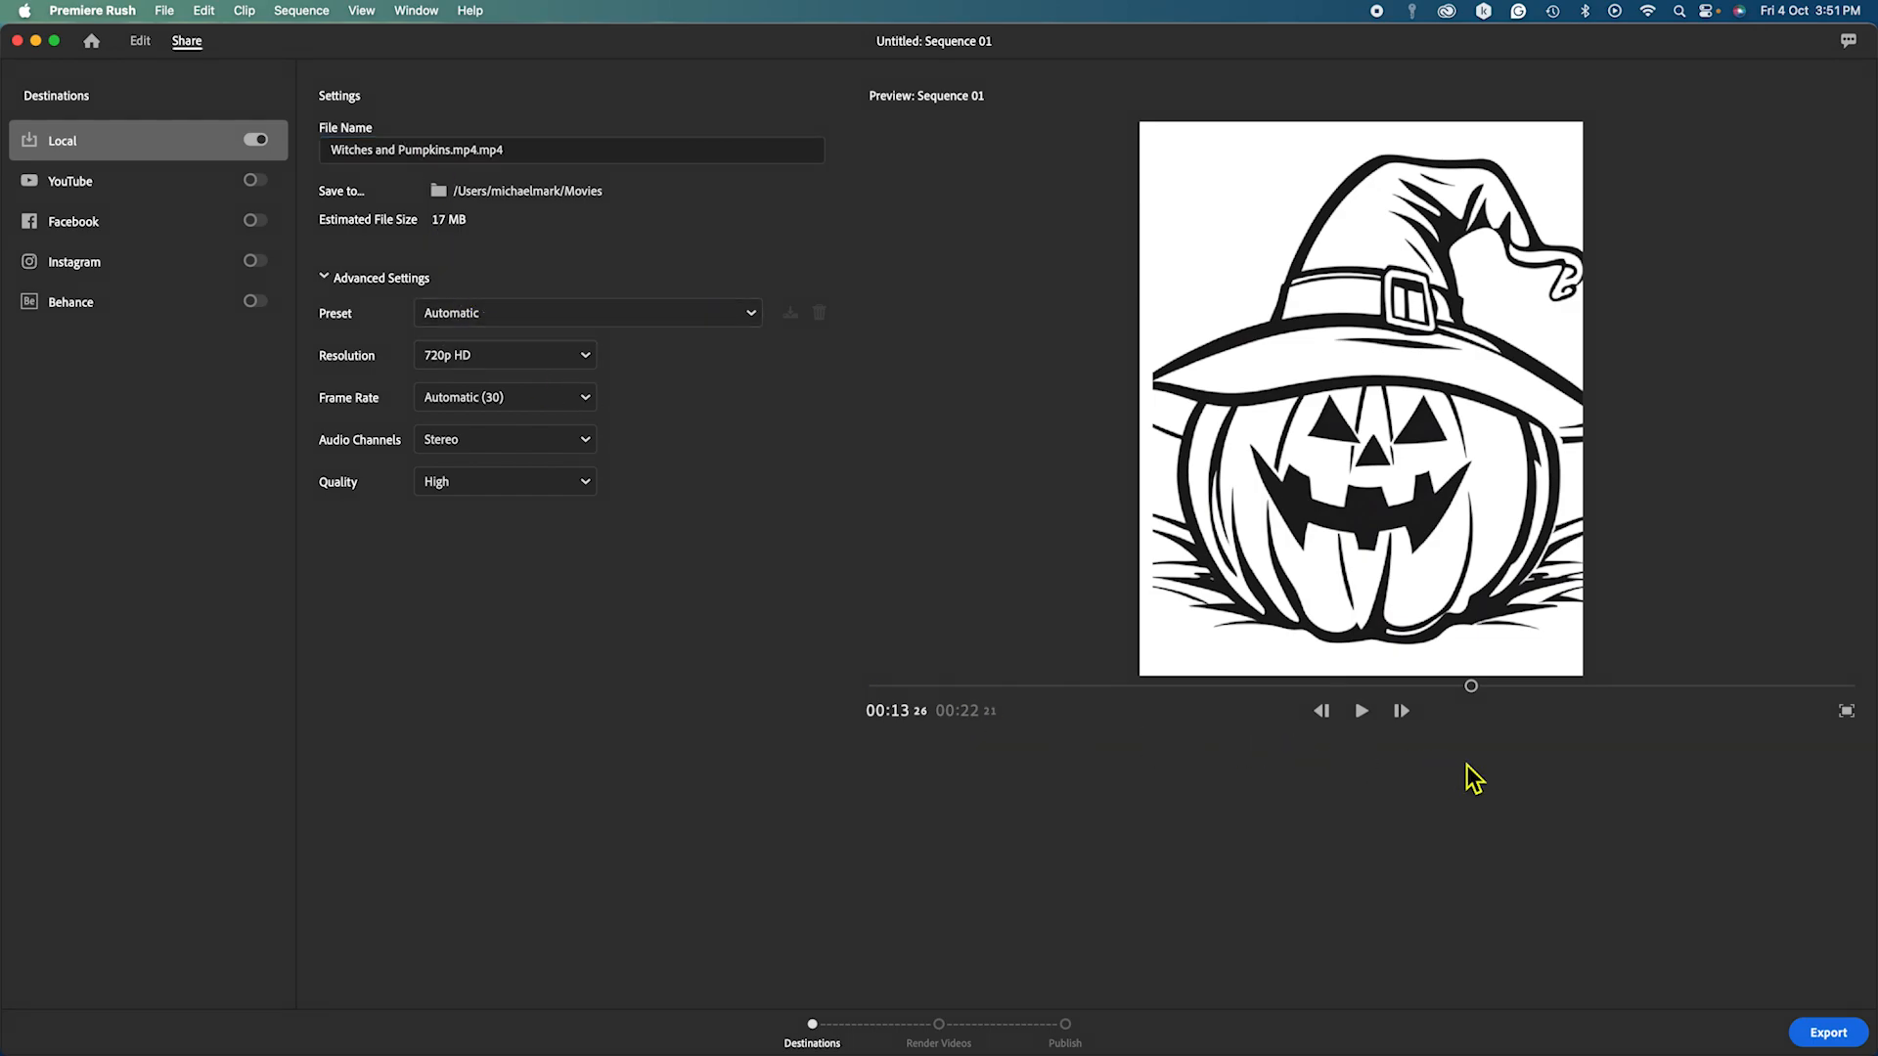
left_click(1833, 1034)
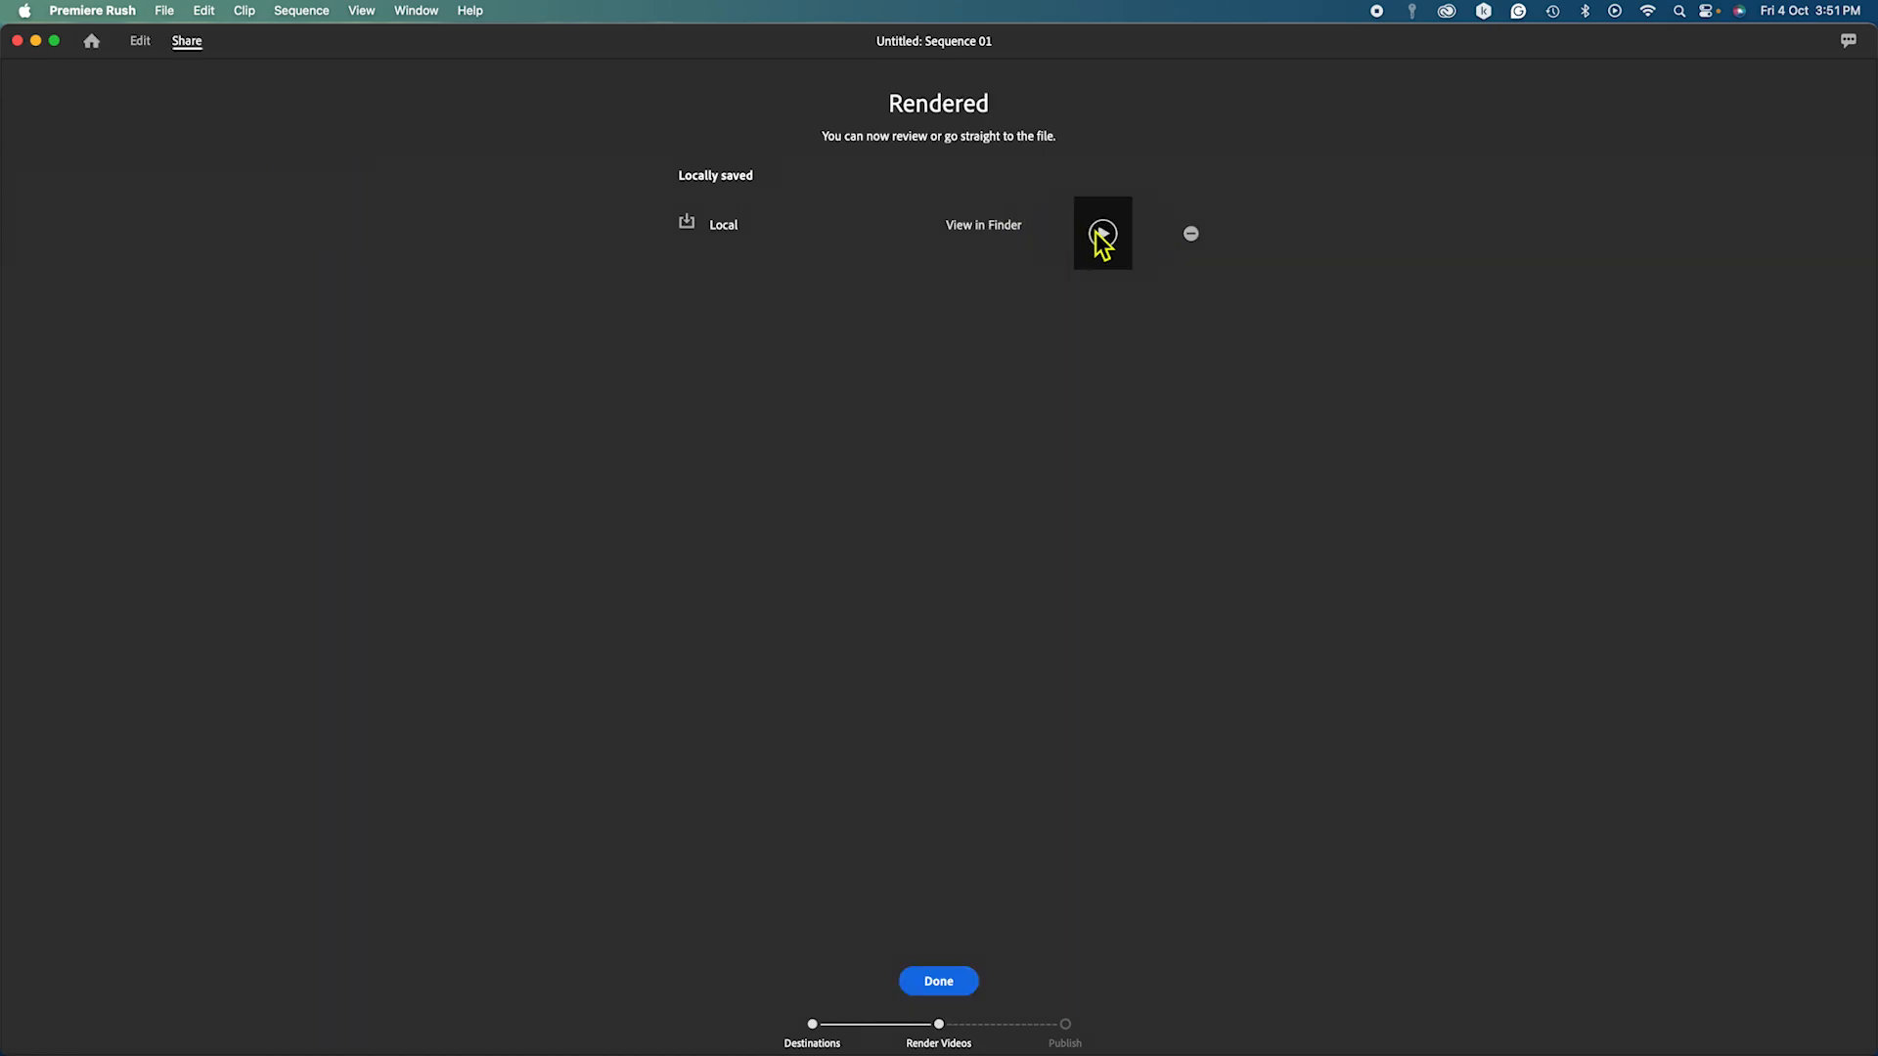
Play the rendered Witches and Pumpkins video in the full-size review player.
left_click(1102, 237)
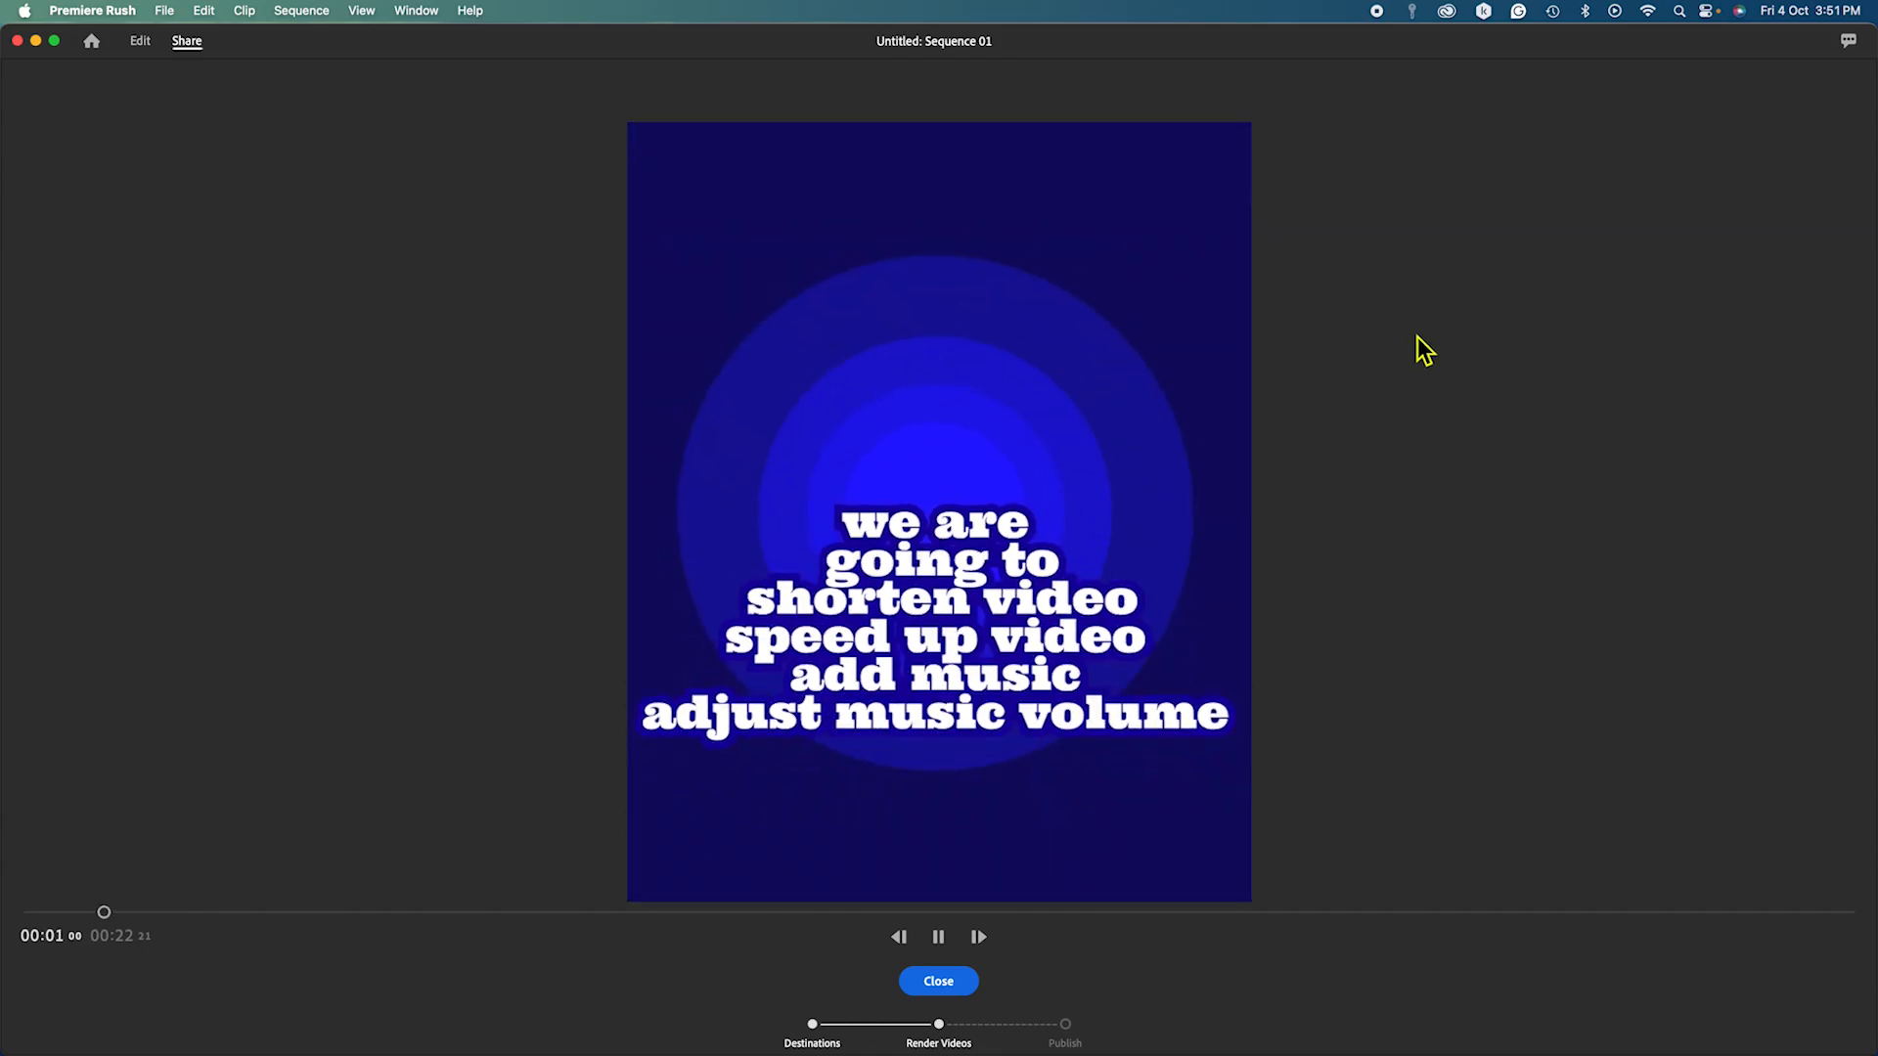